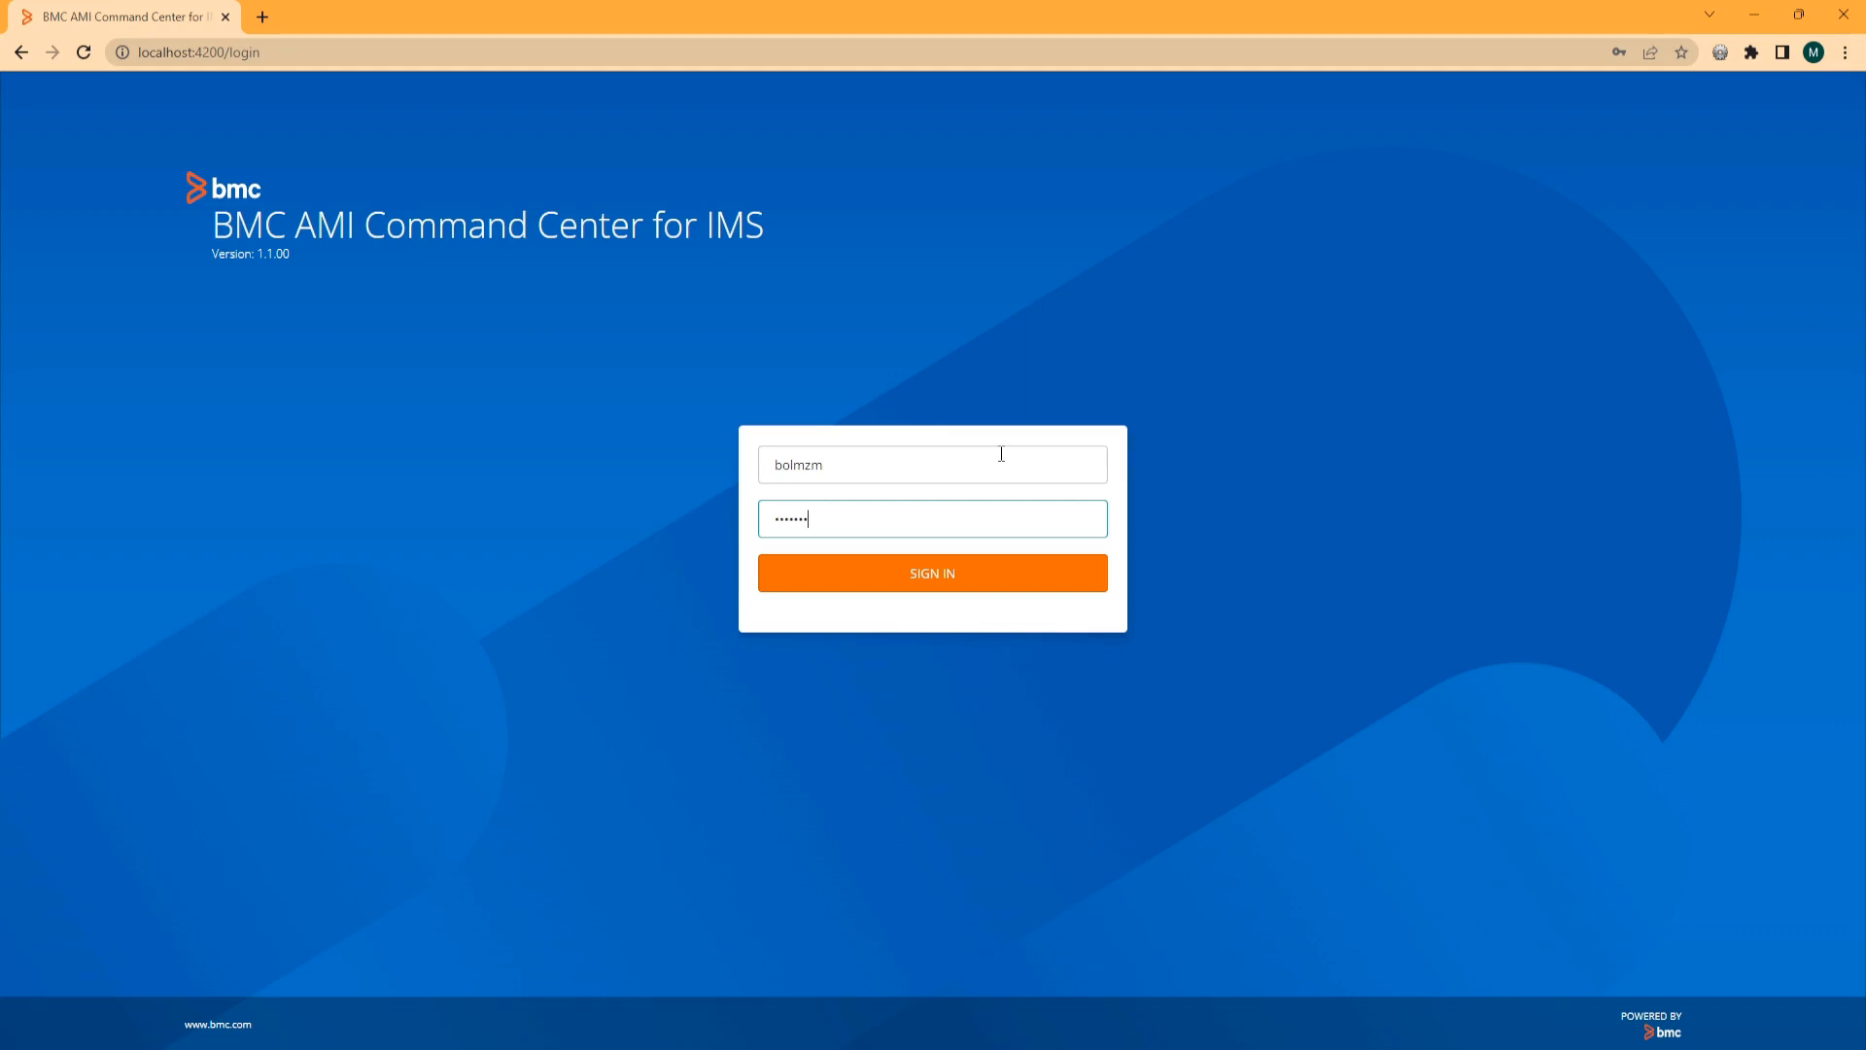
Complete the account password, sign in, and open Energizer for IMS Connect.
text(*)
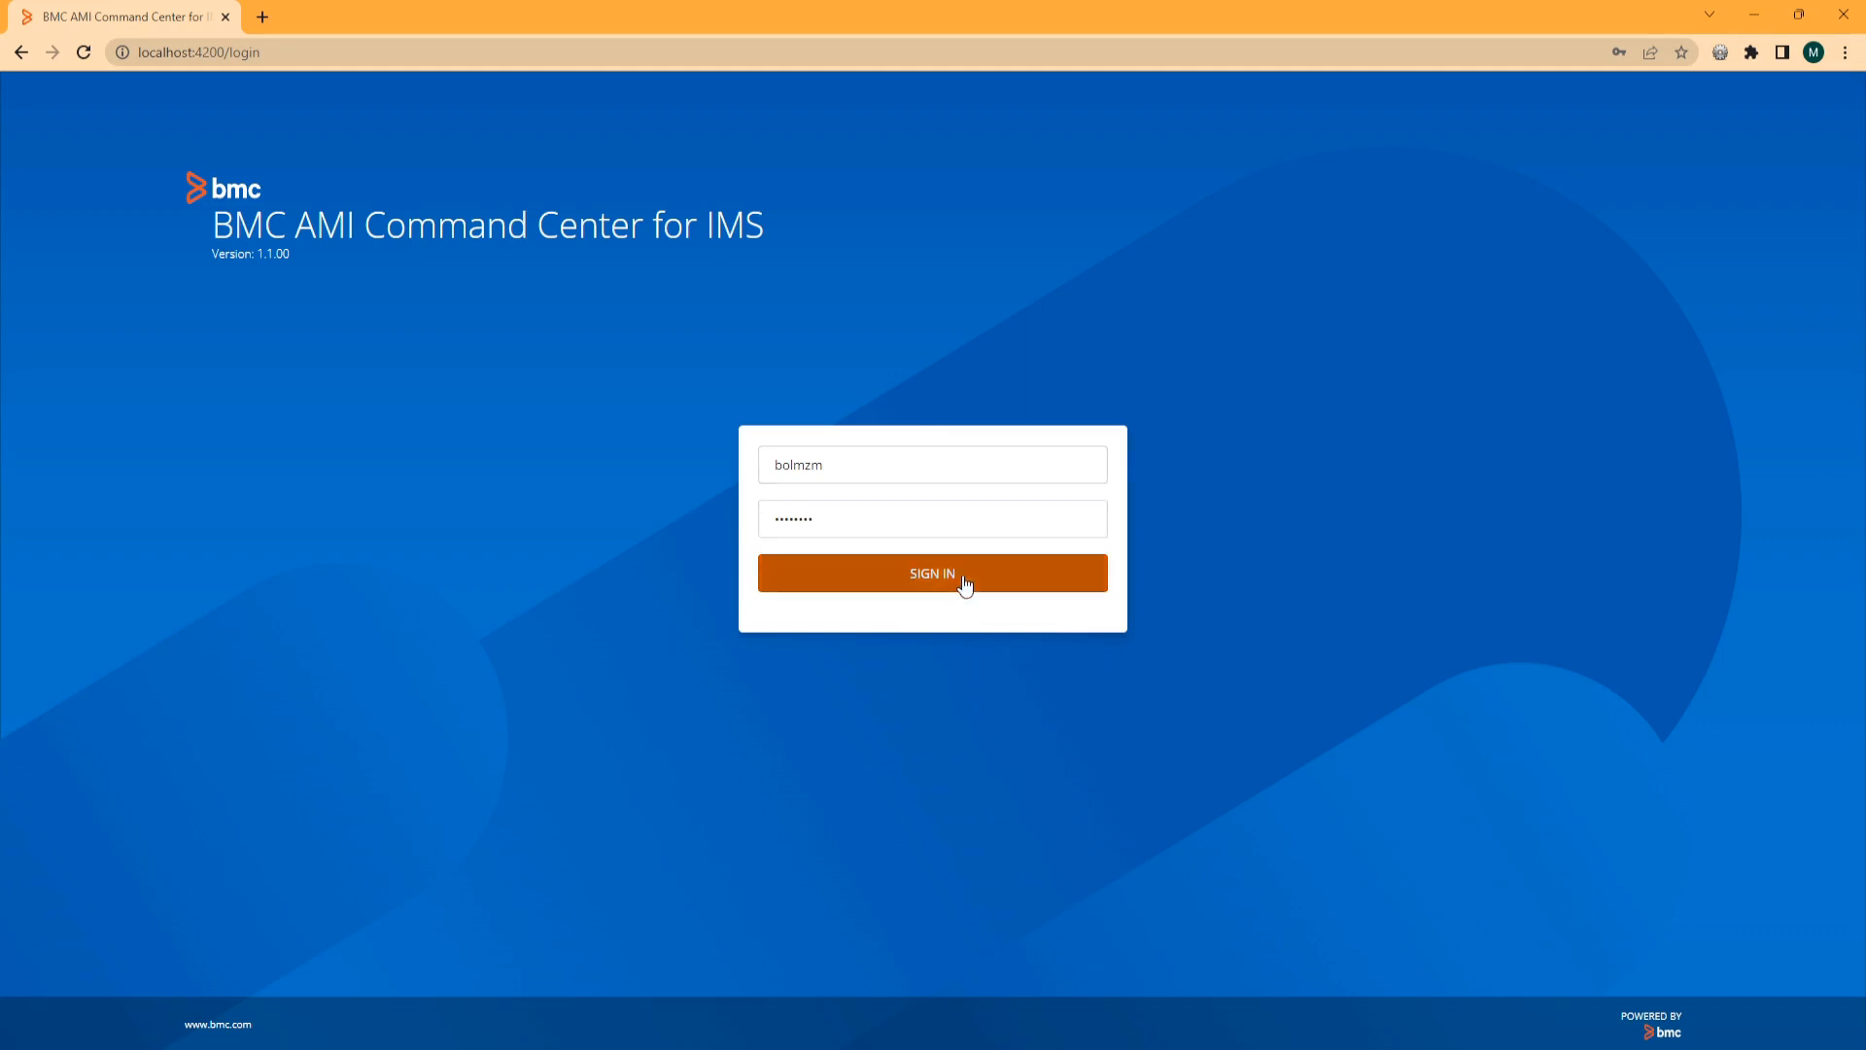
click(972, 588)
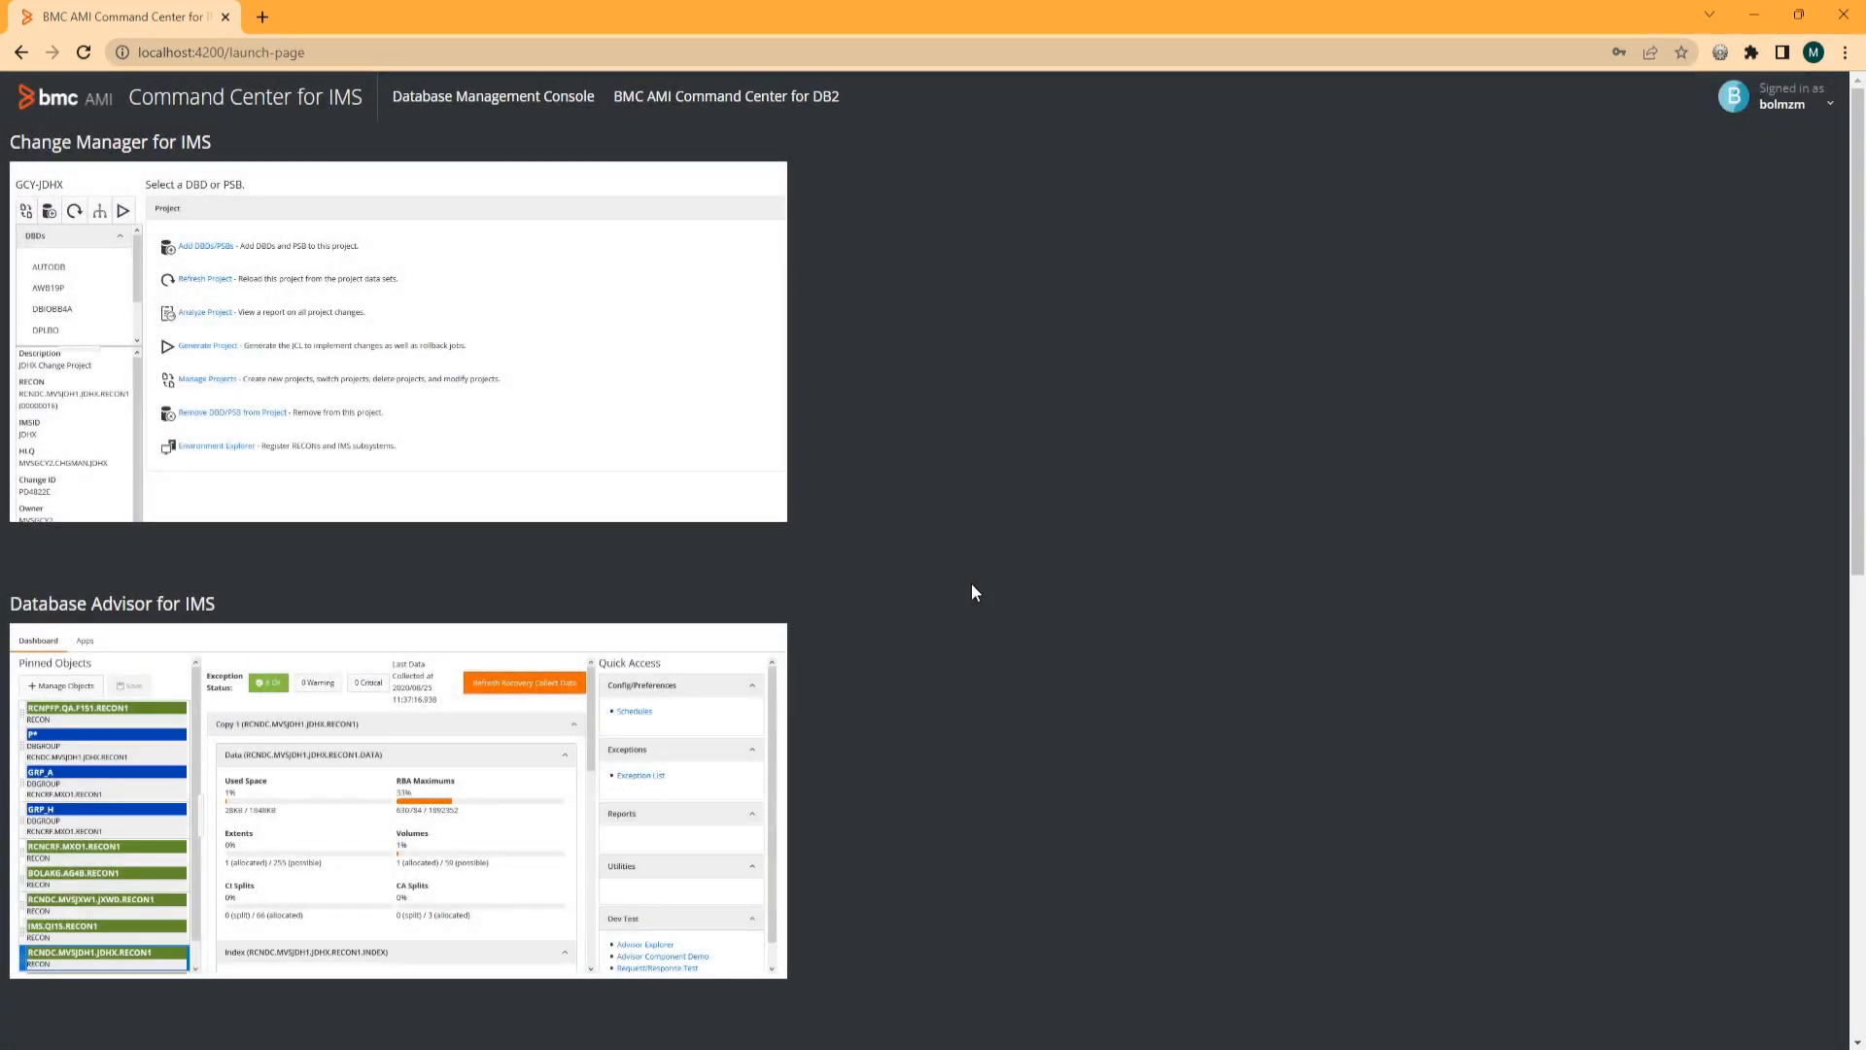
scroll(972, 585, down, 9)
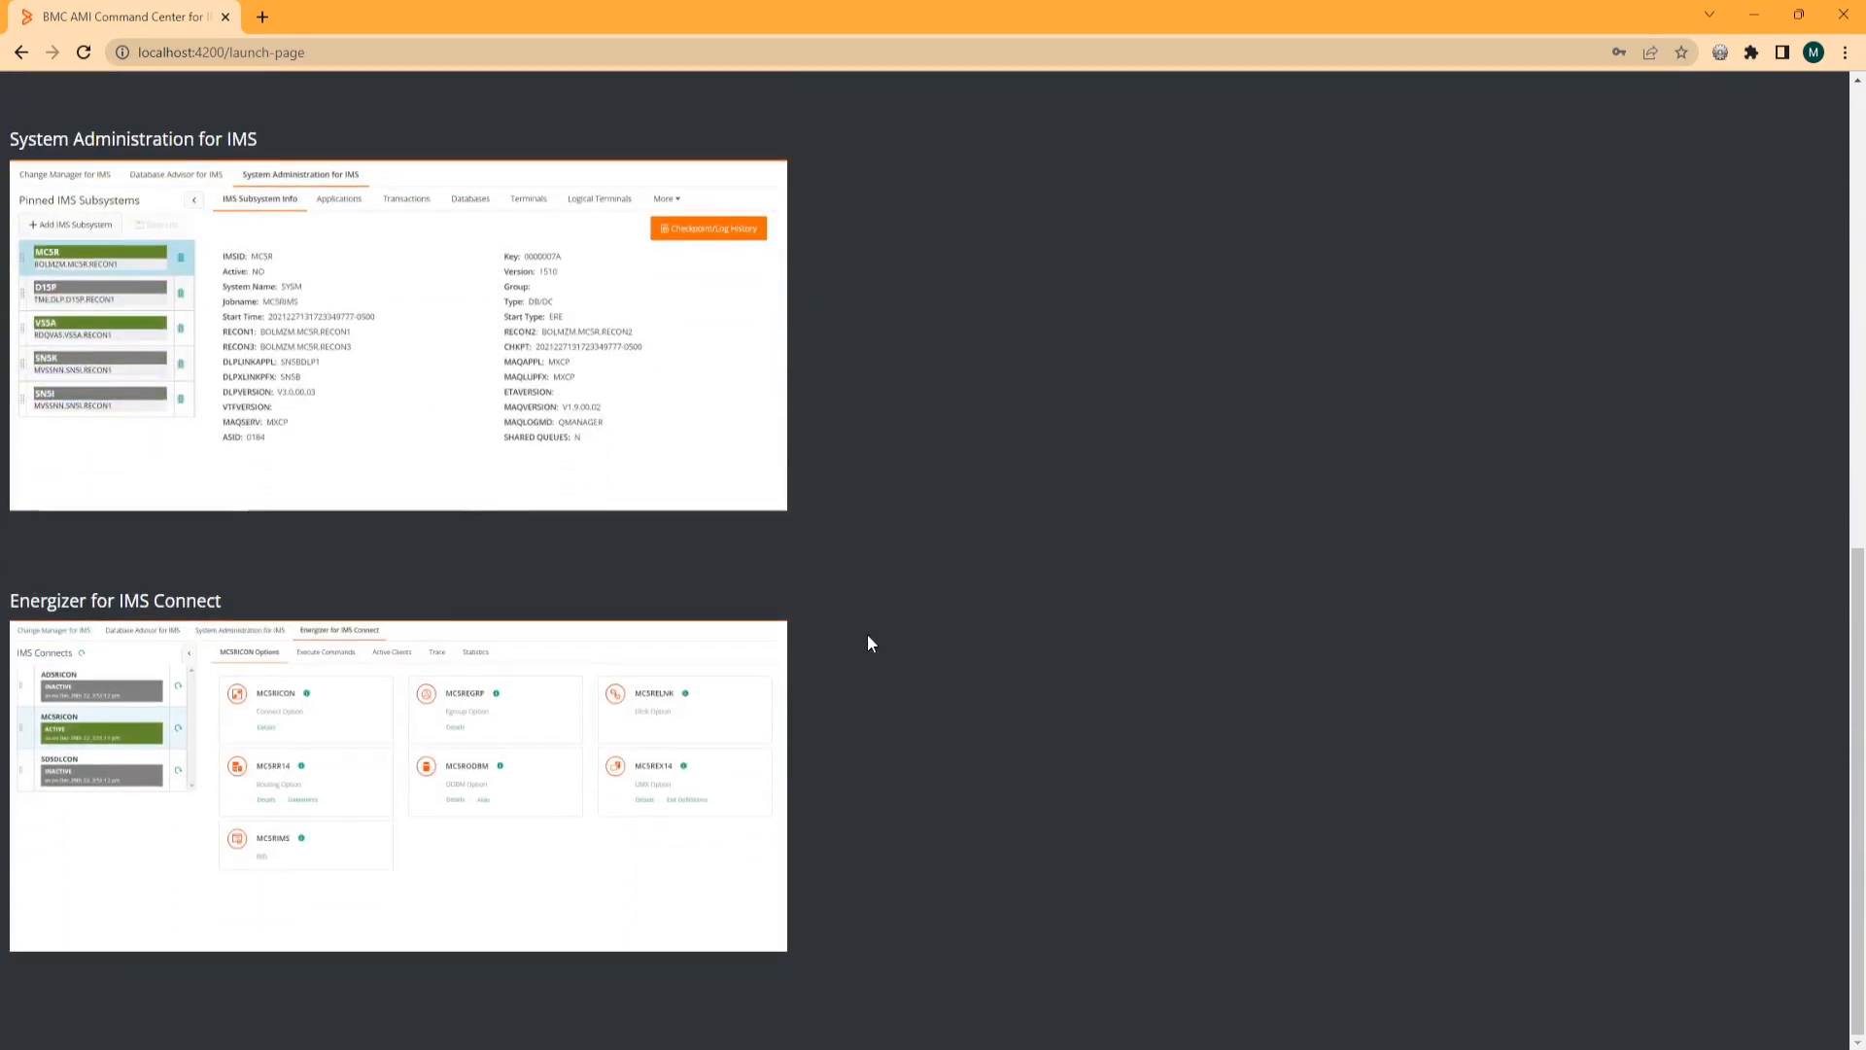
click(622, 700)
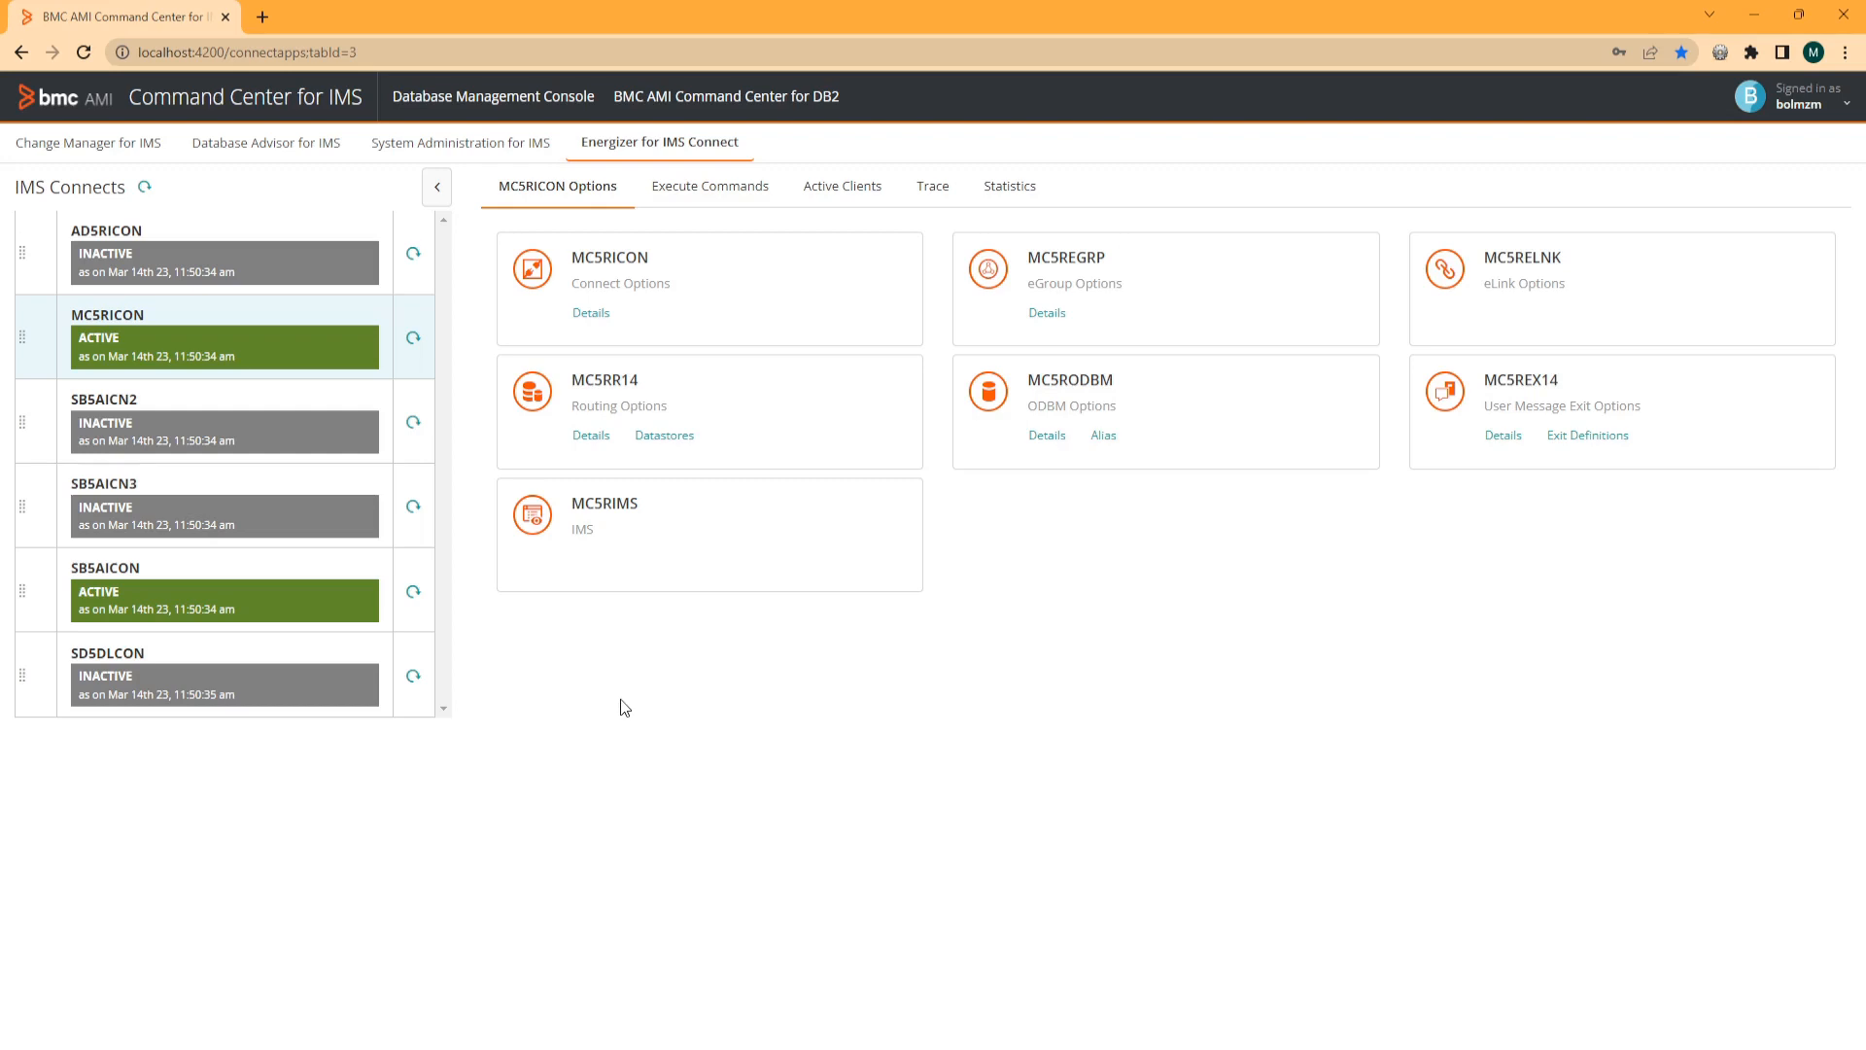
Review the MC5RICON connect option details and the MC5RR14 routing datastores.
click(591, 313)
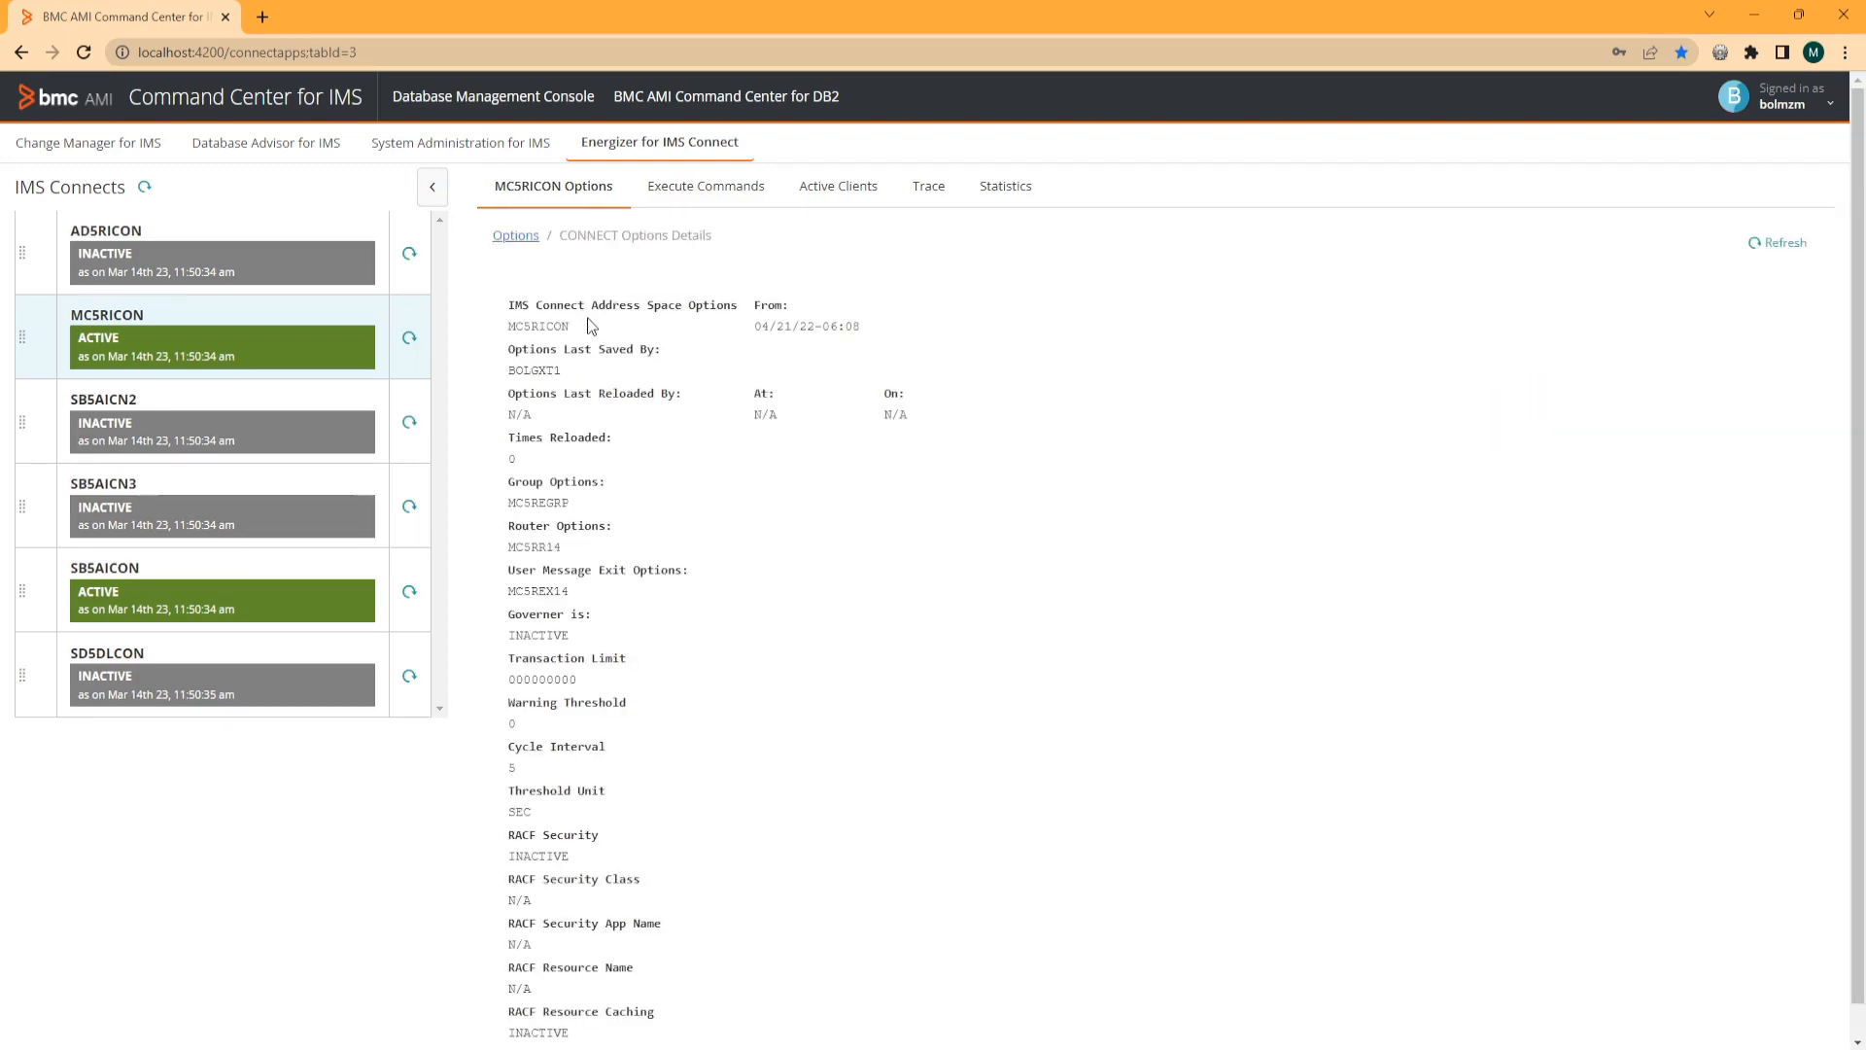
click(519, 237)
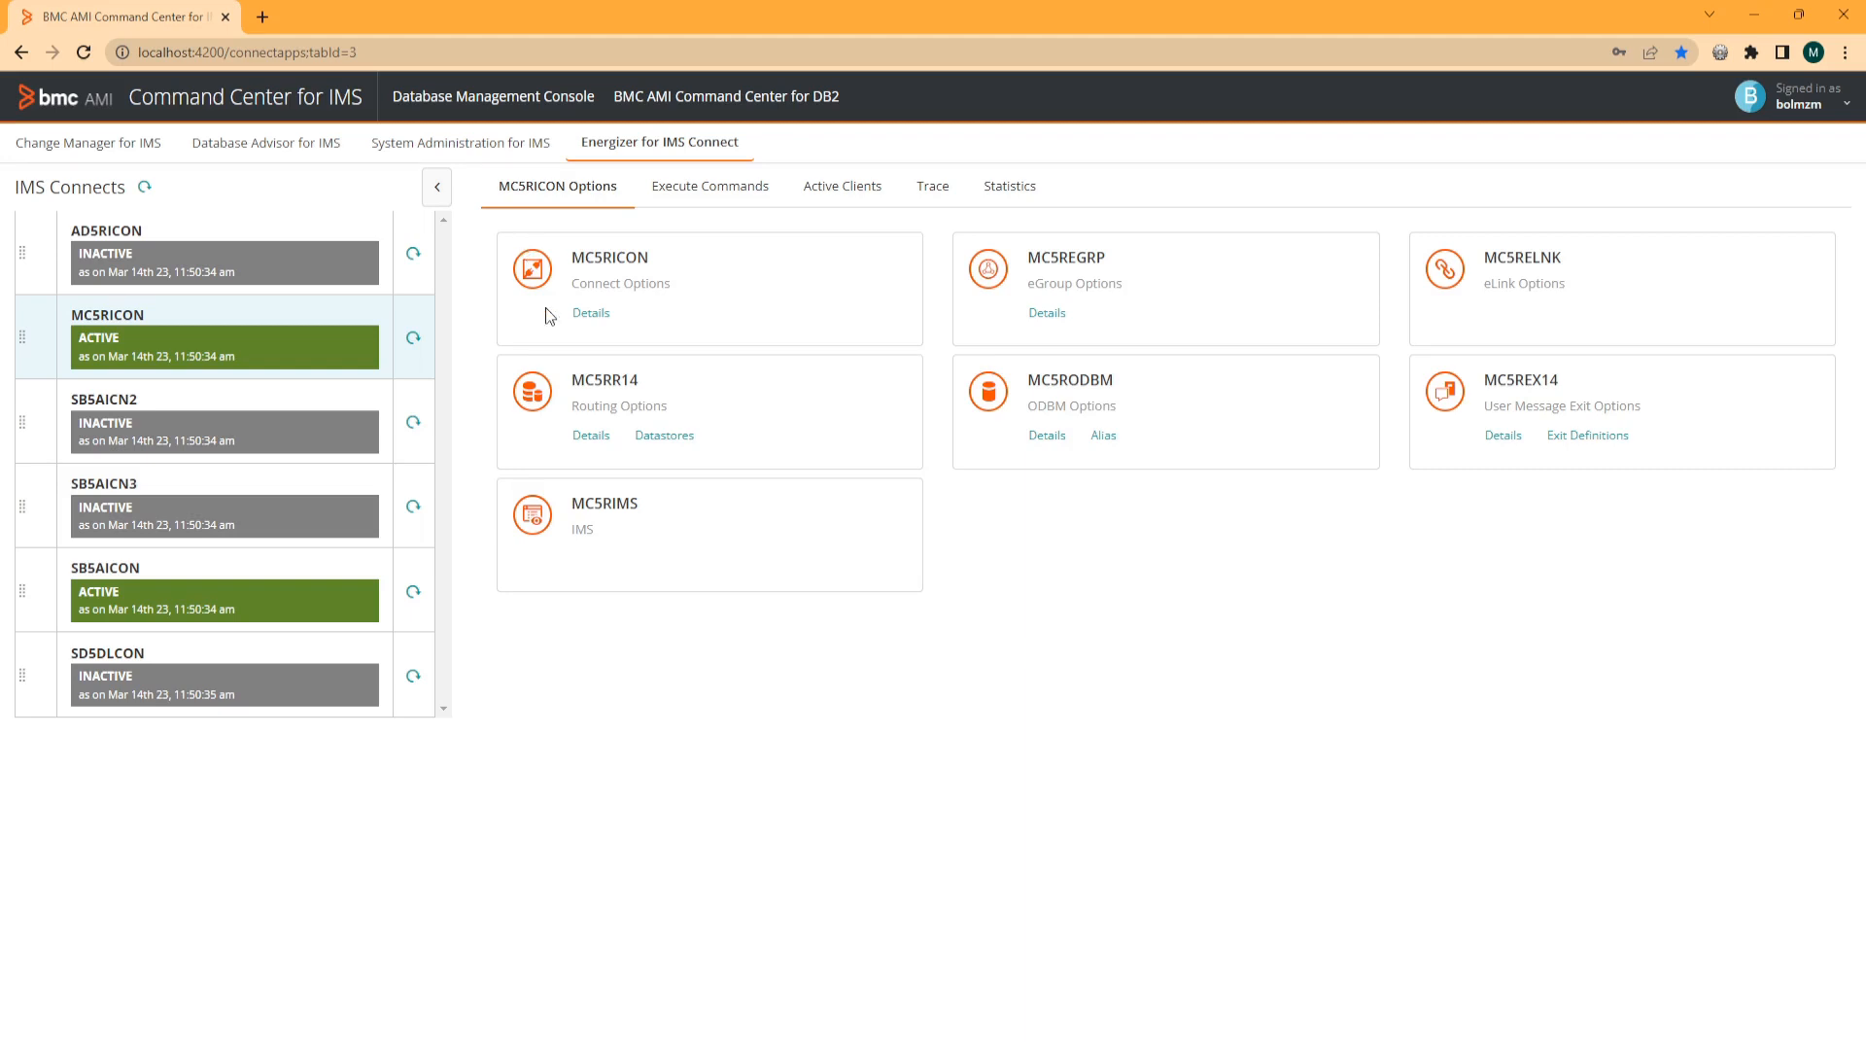
click(674, 439)
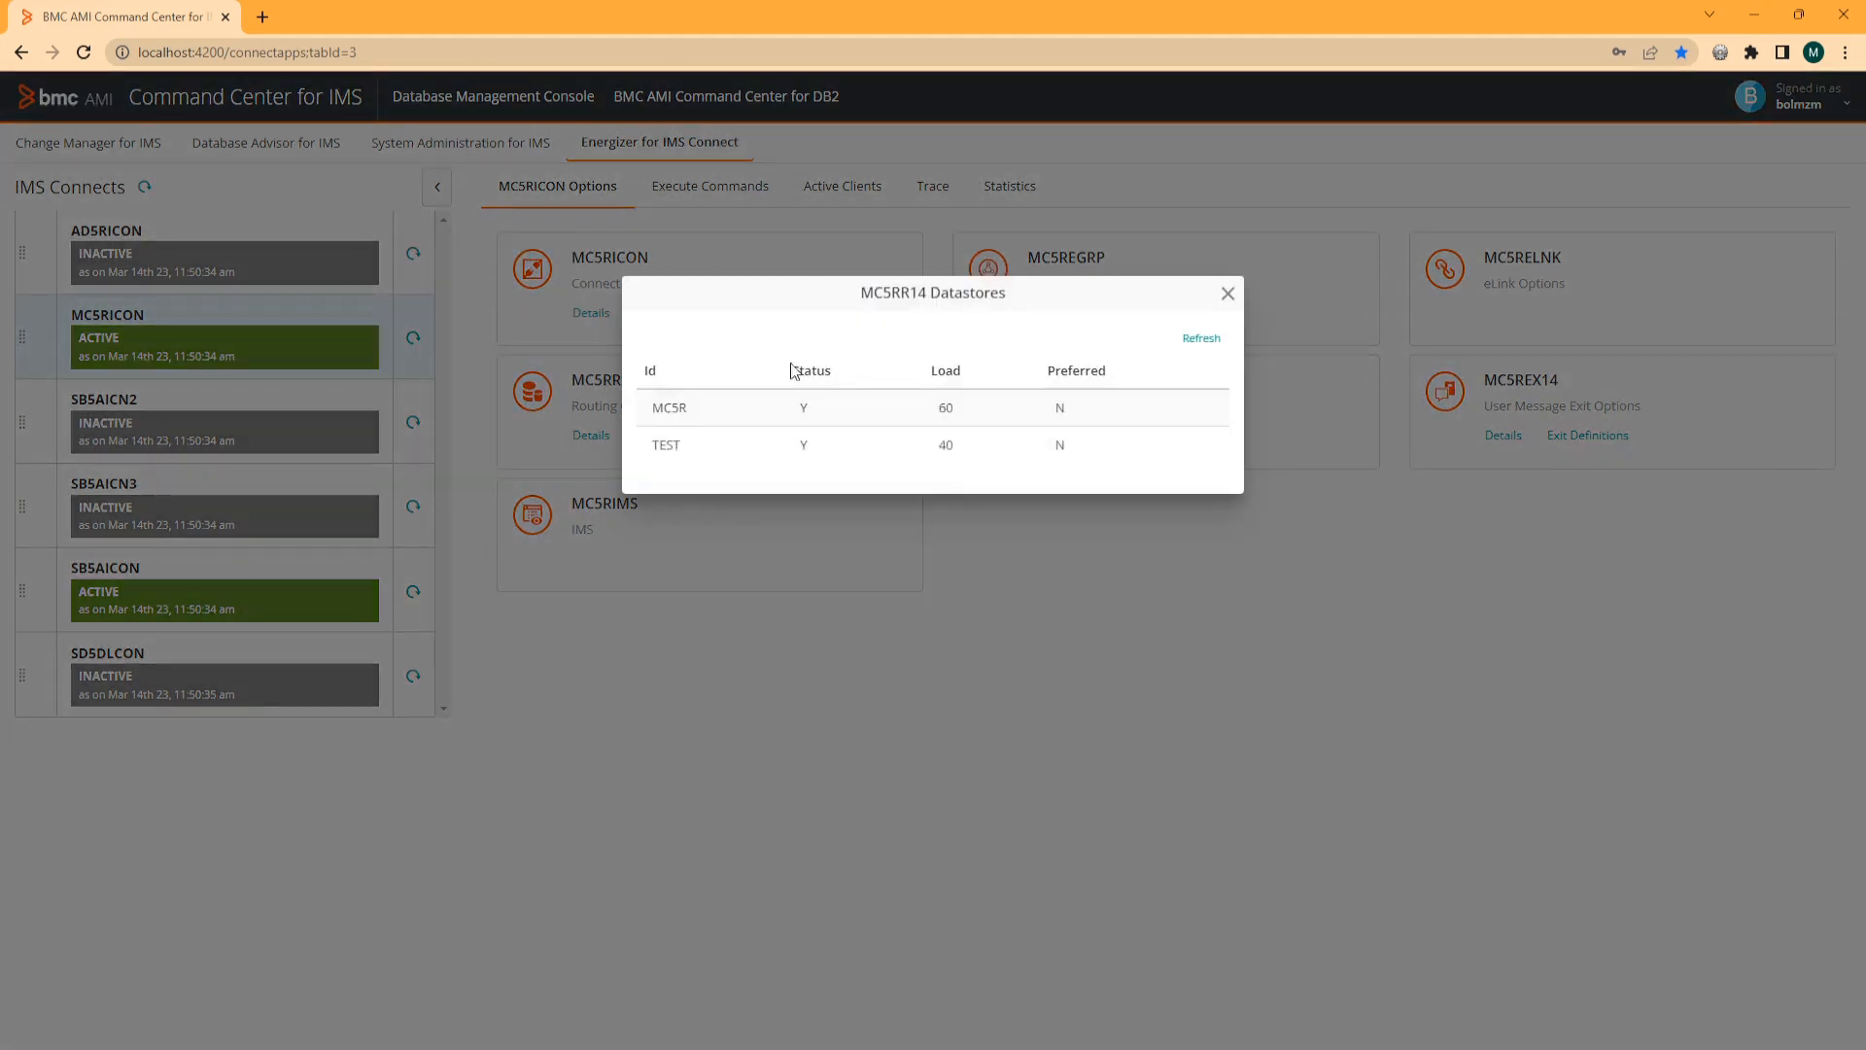
click(1228, 294)
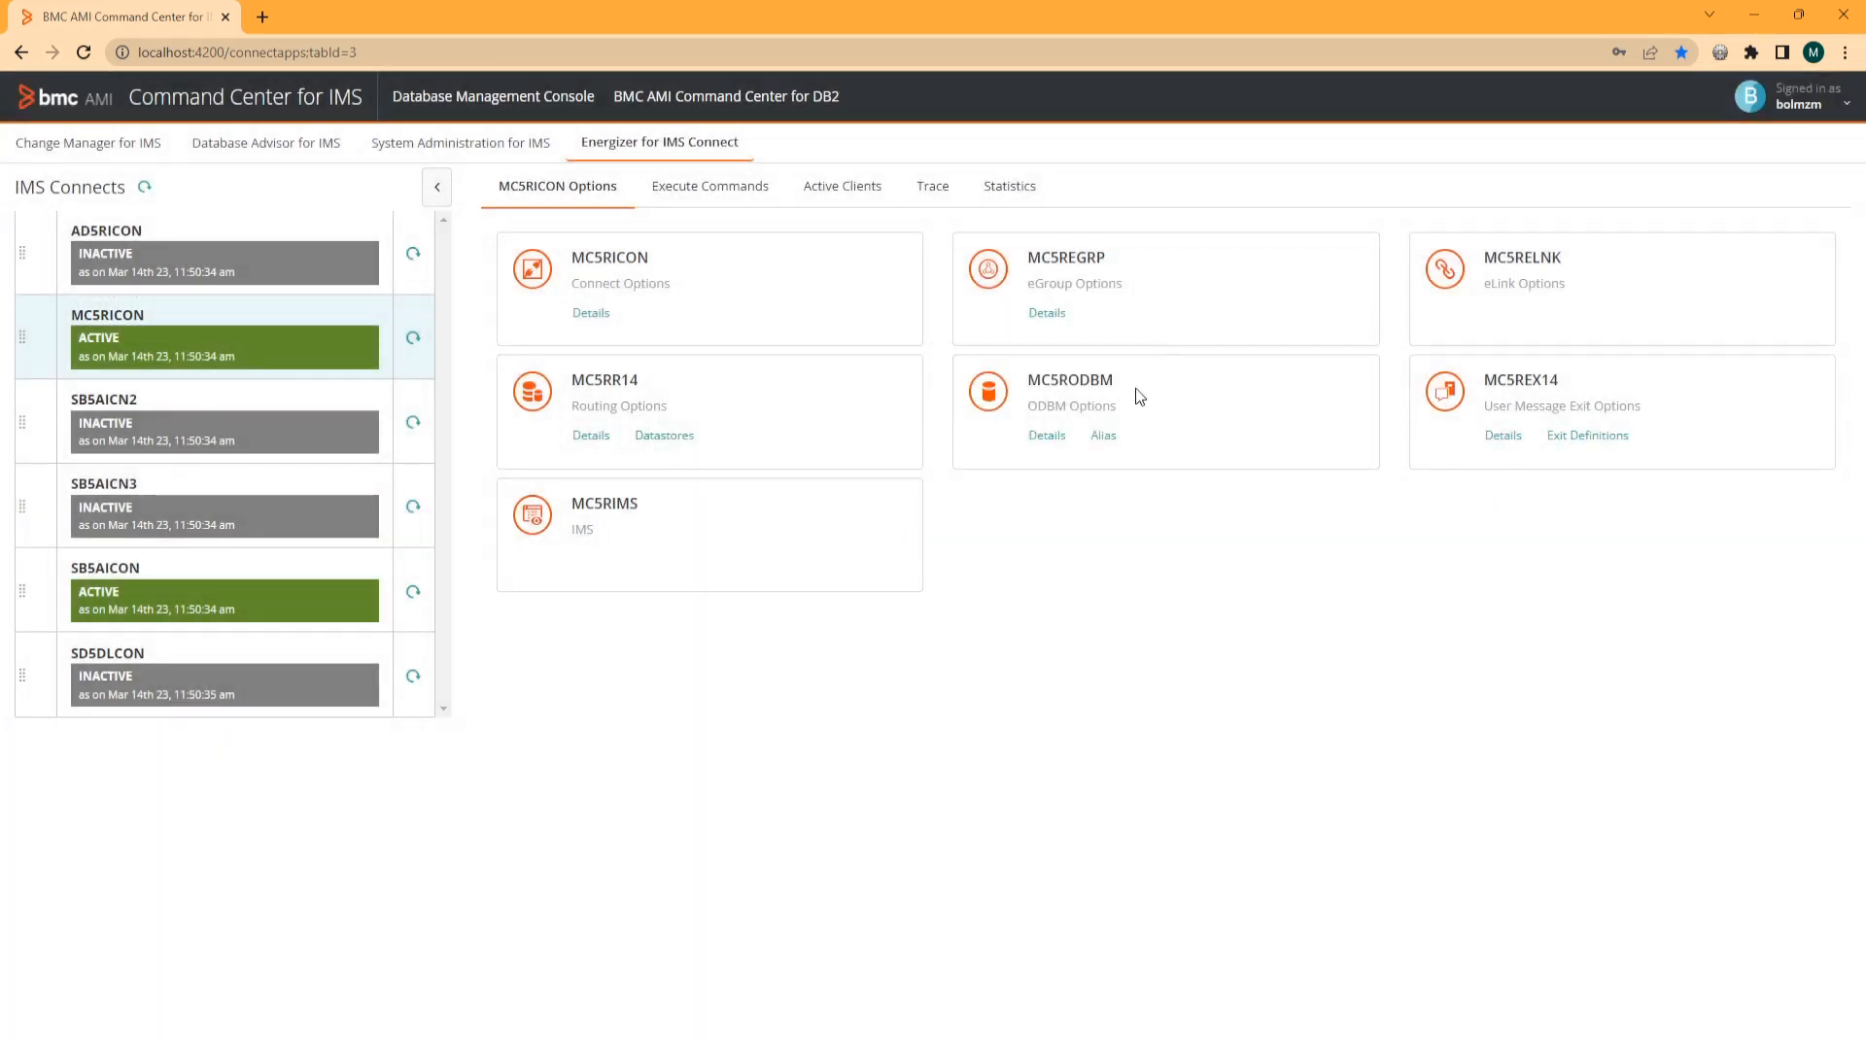
Review the MC5RODBM aliases and the MC5REX14 user message exit definitions.
click(1105, 437)
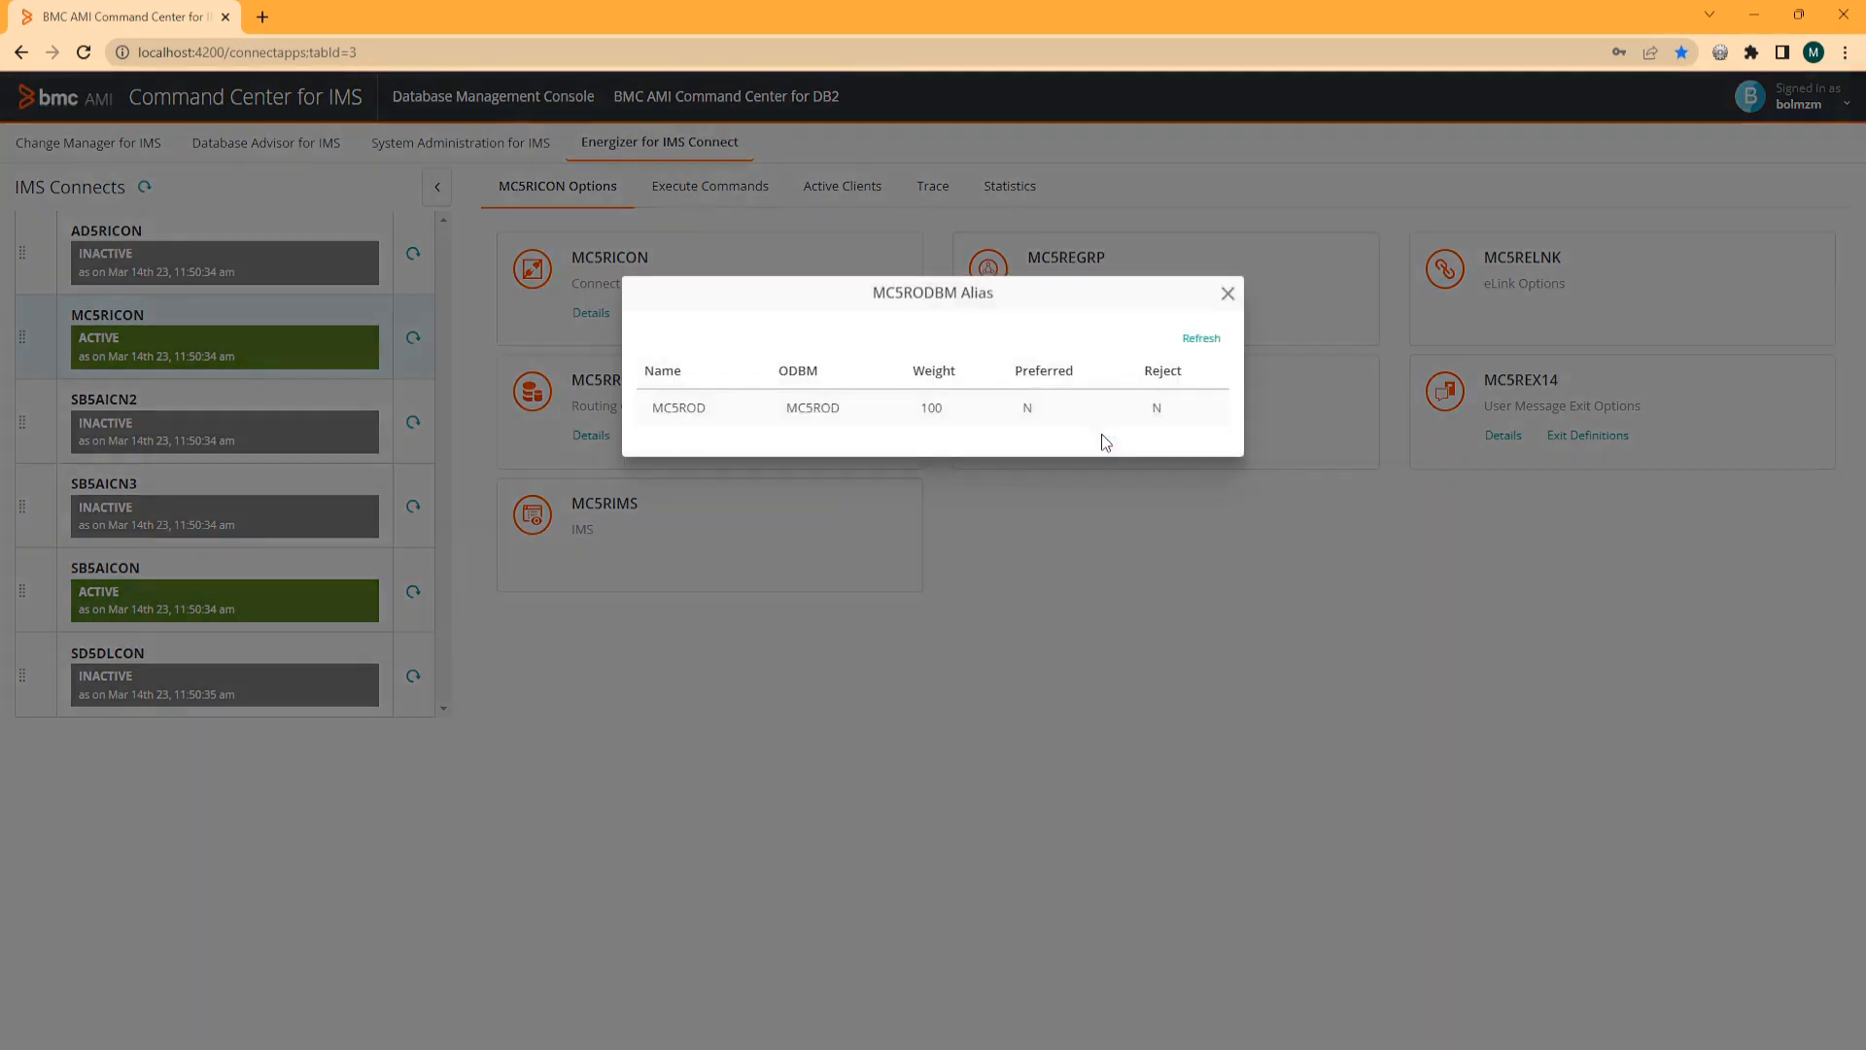
click(1227, 293)
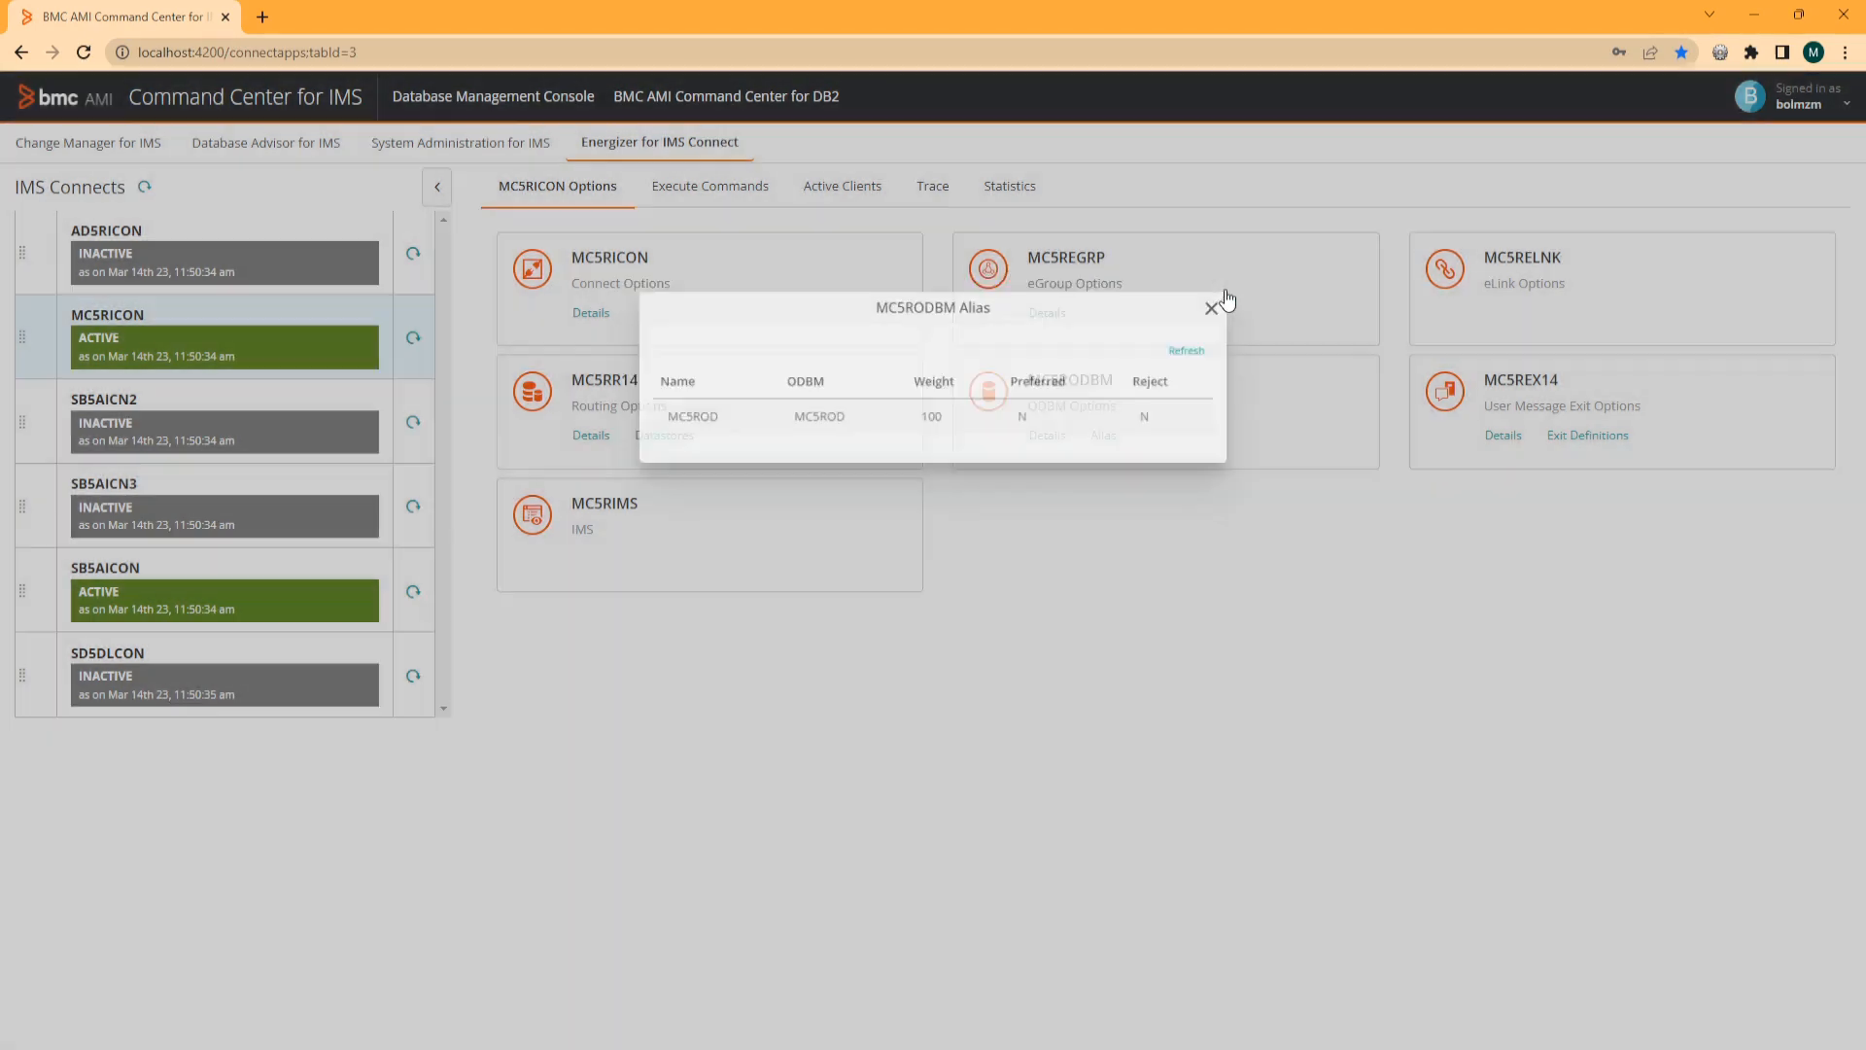
click(1576, 439)
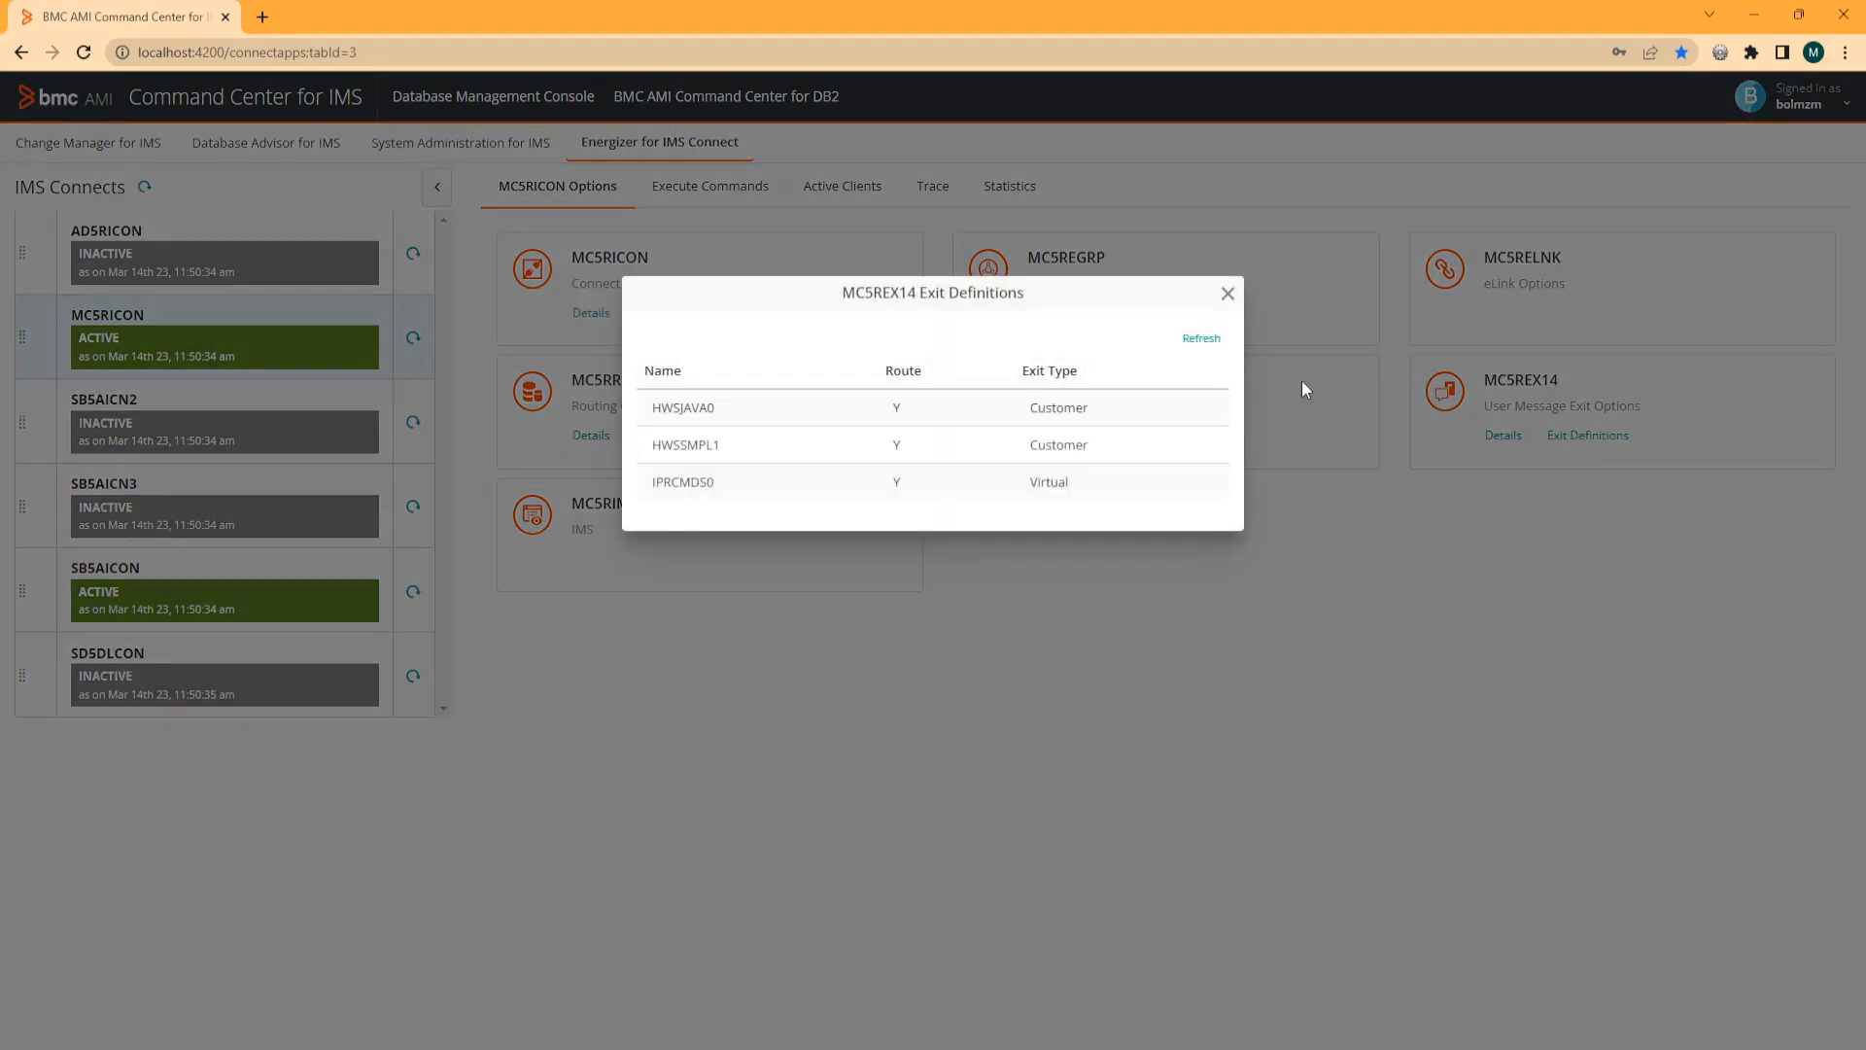
click(1227, 294)
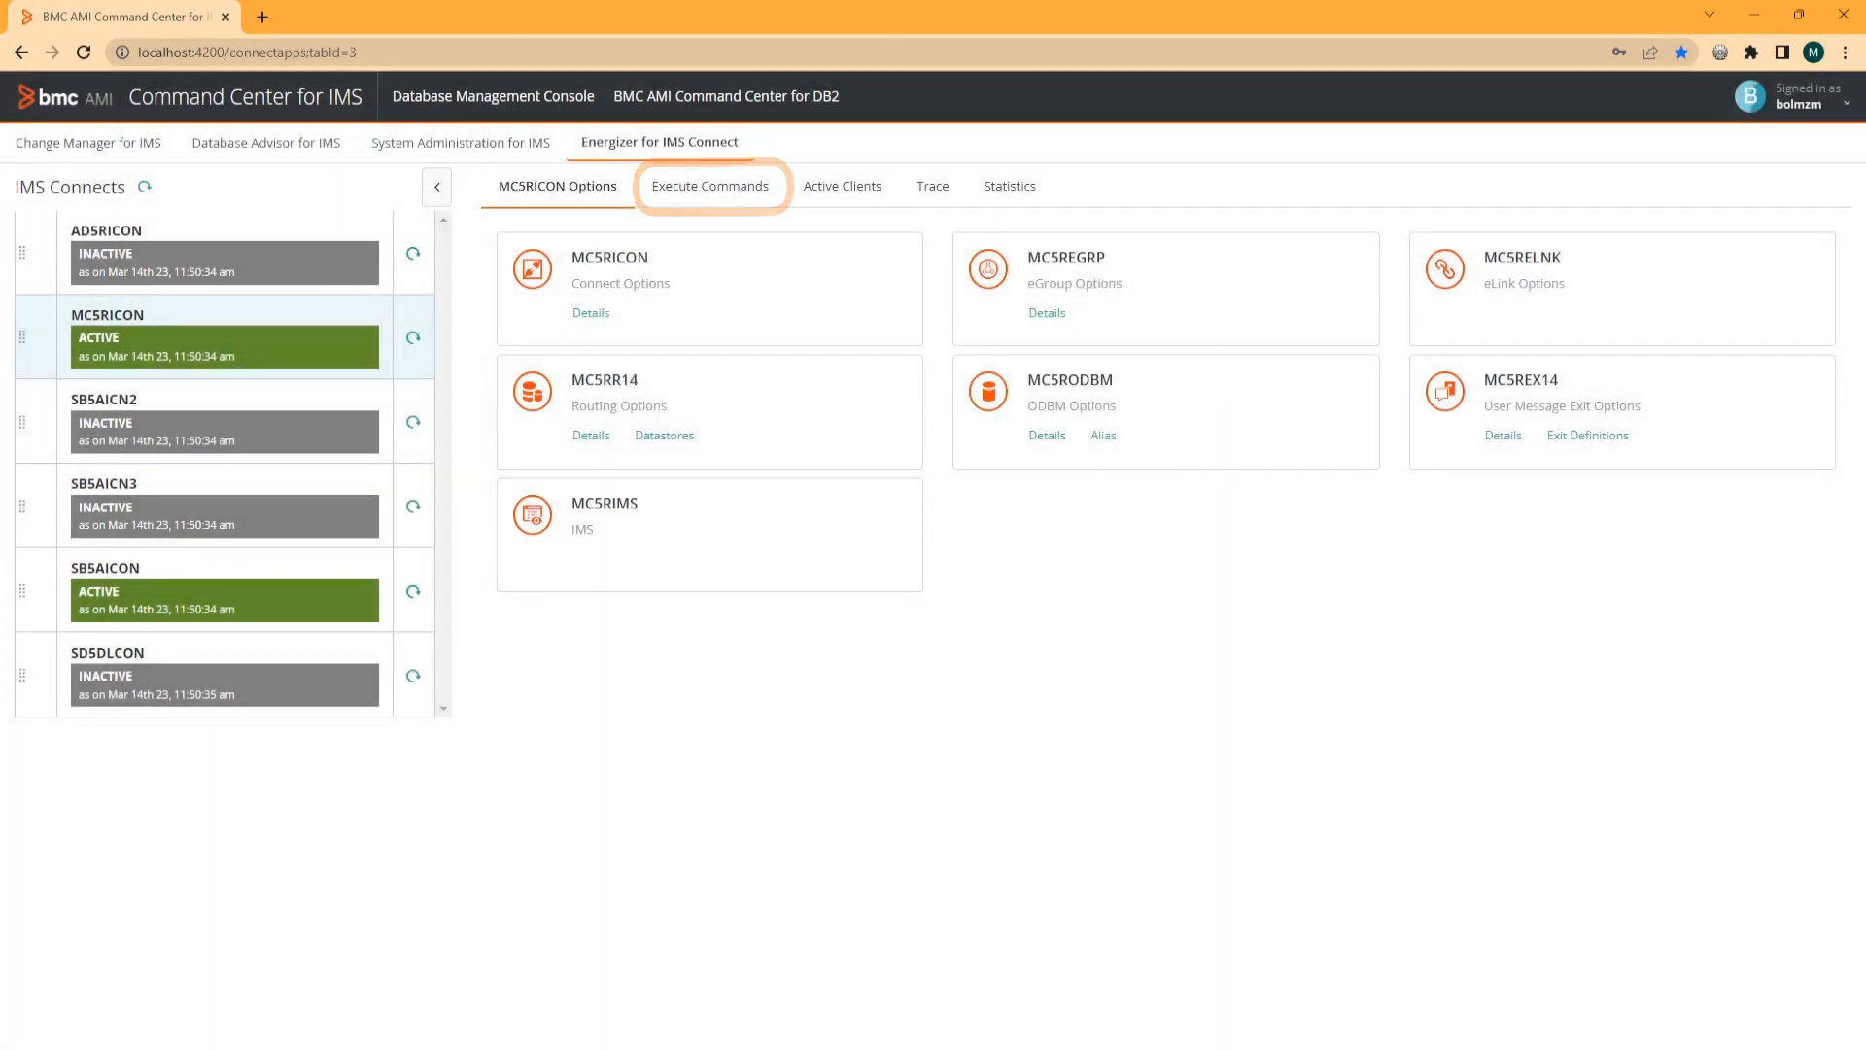
Execute the Energizer Display command with the Queues keyword for MC5RICON.
click(694, 194)
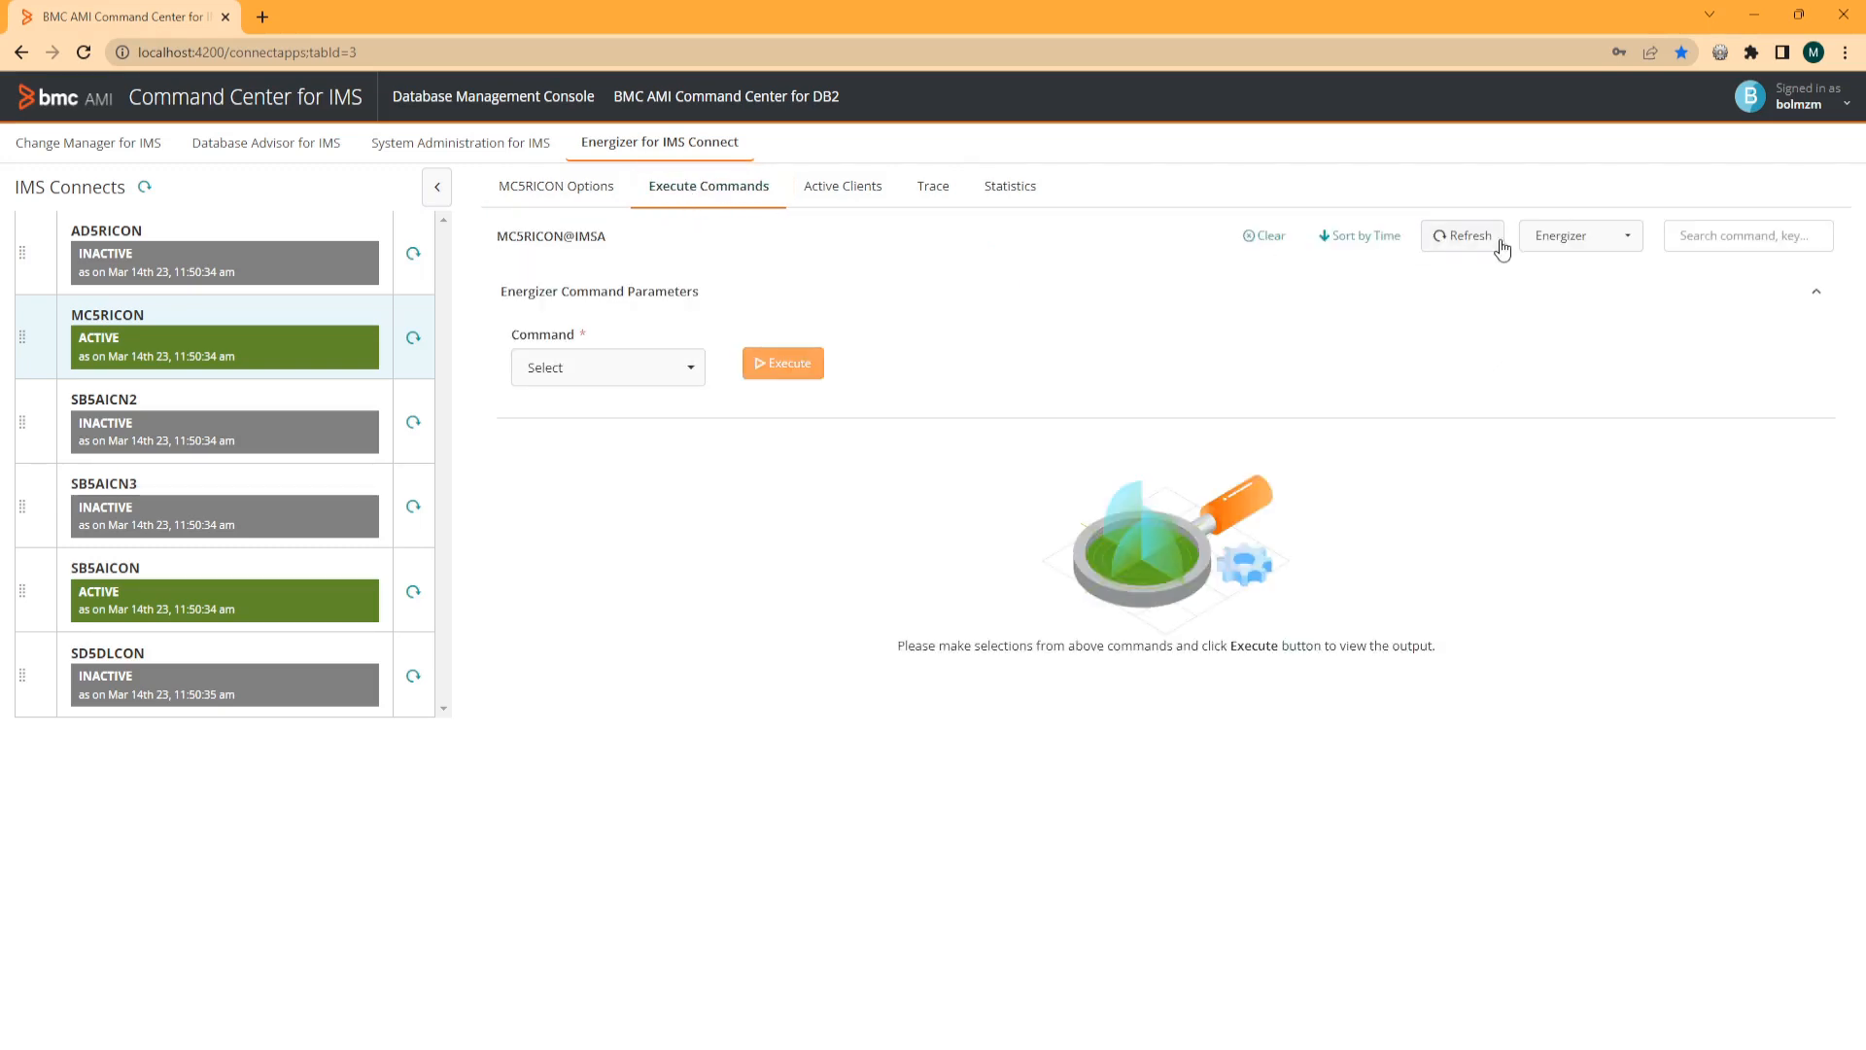
click(1567, 236)
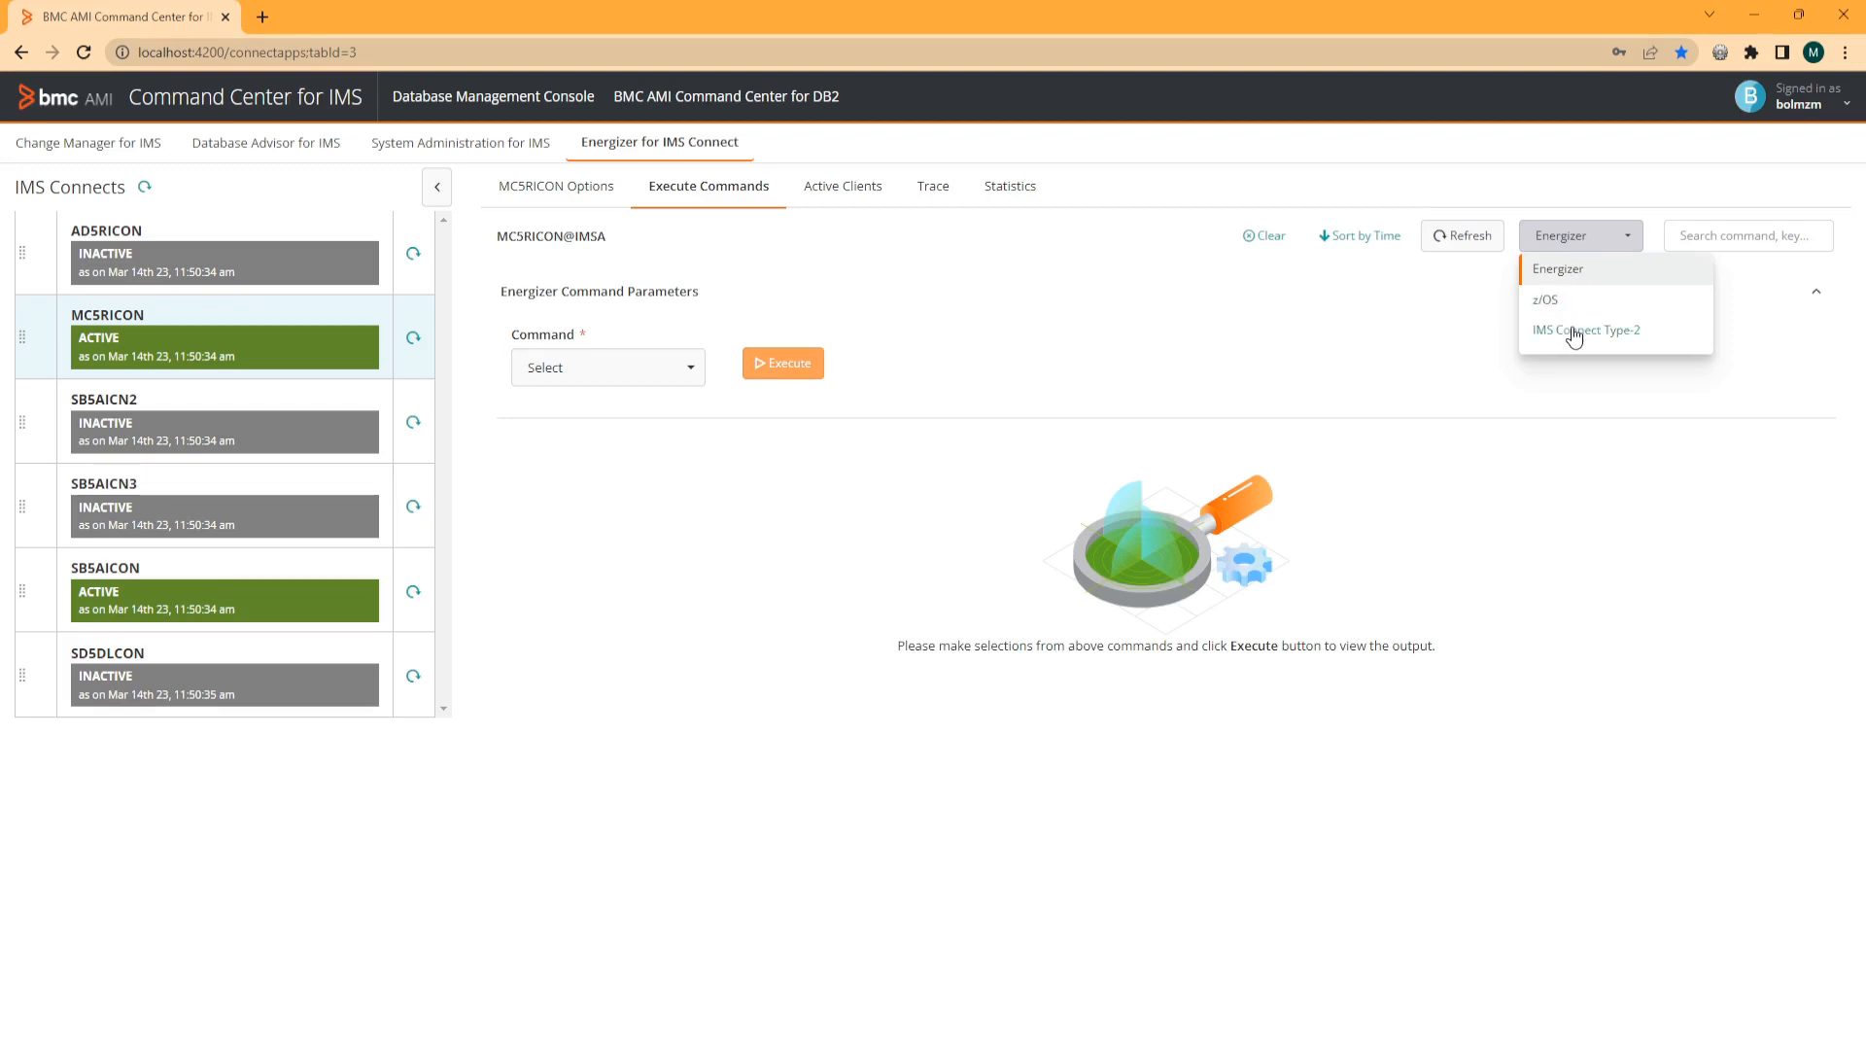
click(696, 379)
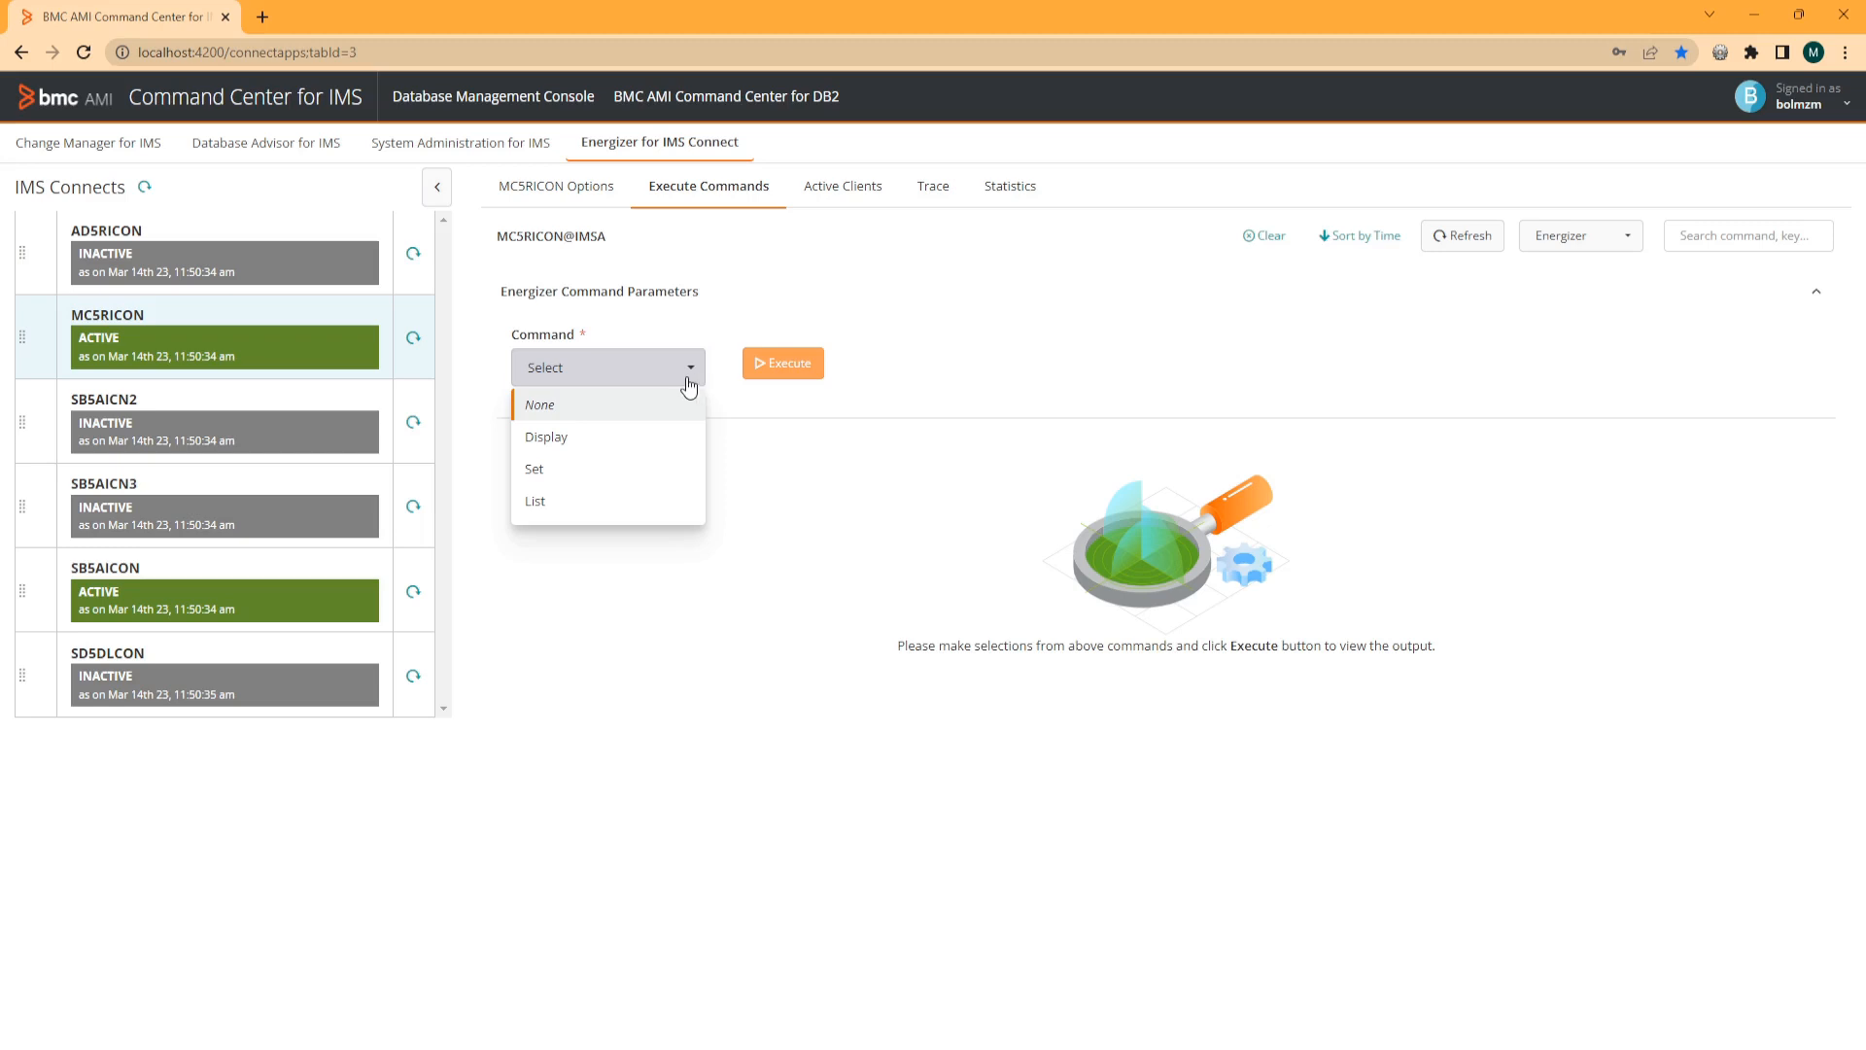
click(627, 434)
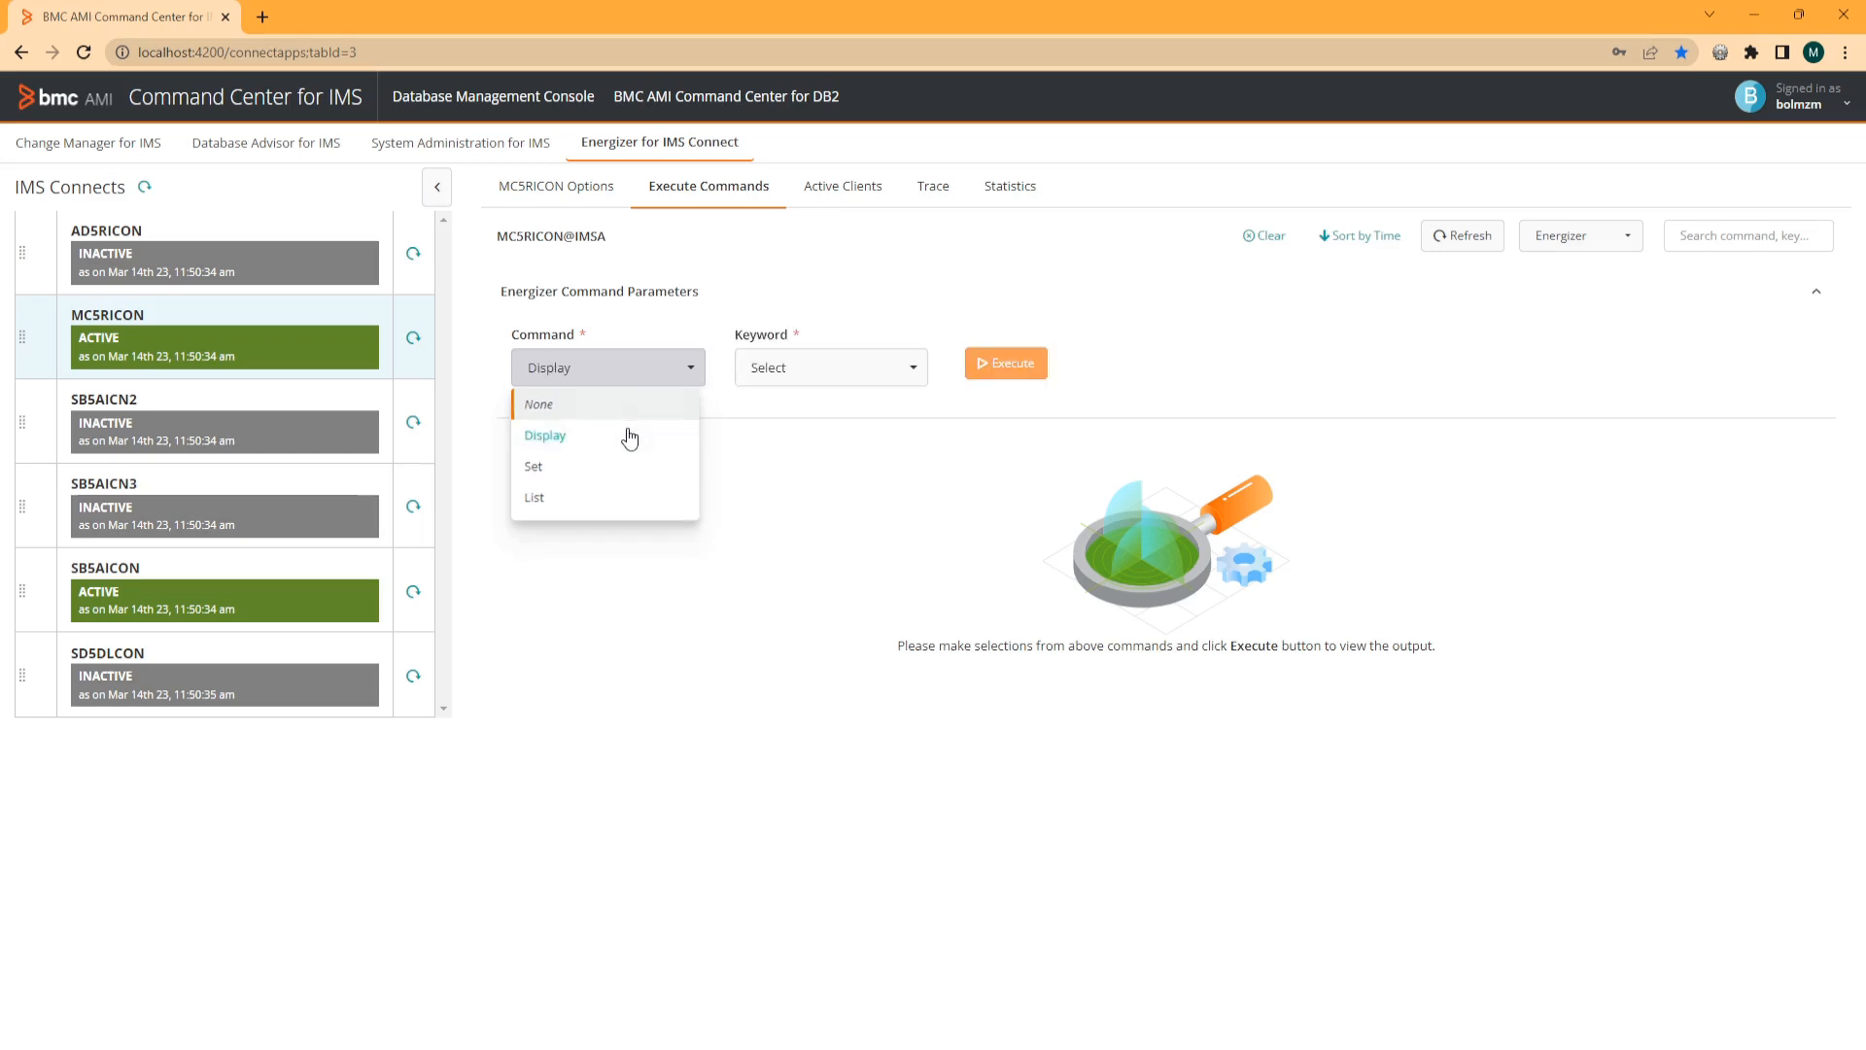
click(794, 371)
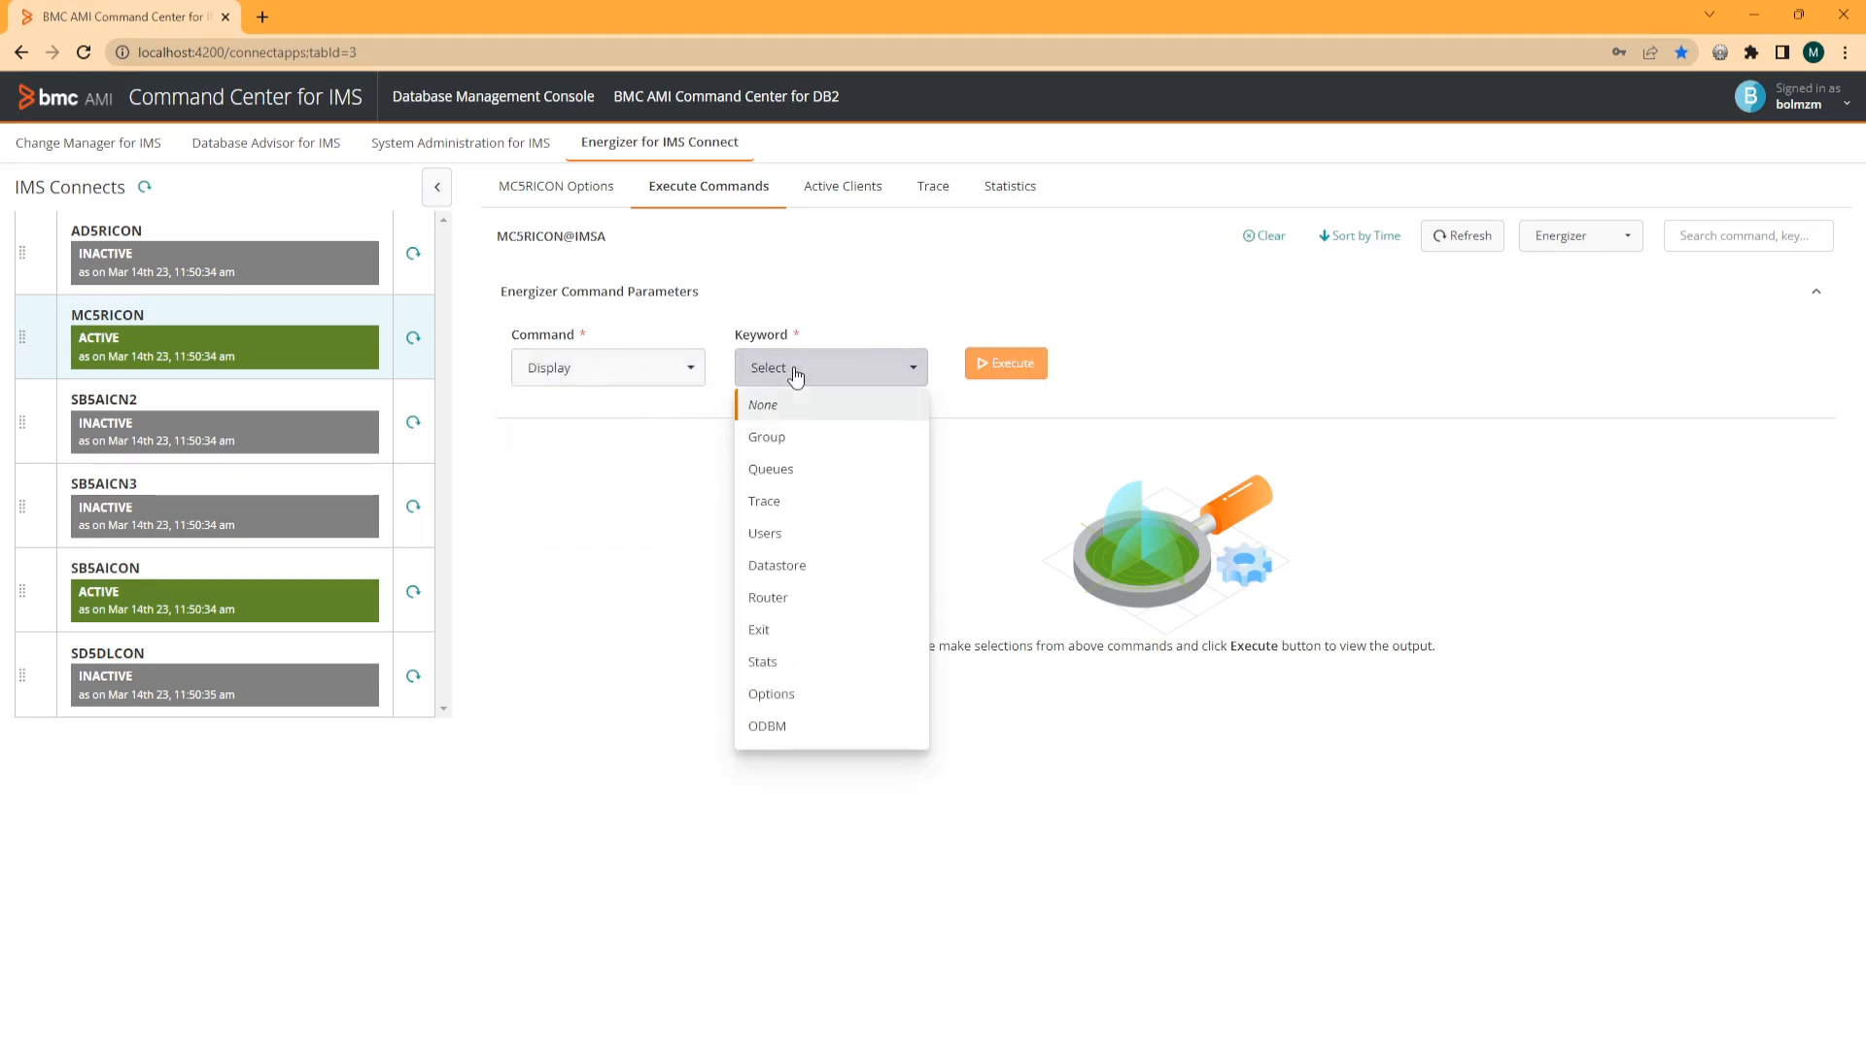
click(766, 470)
click(1011, 365)
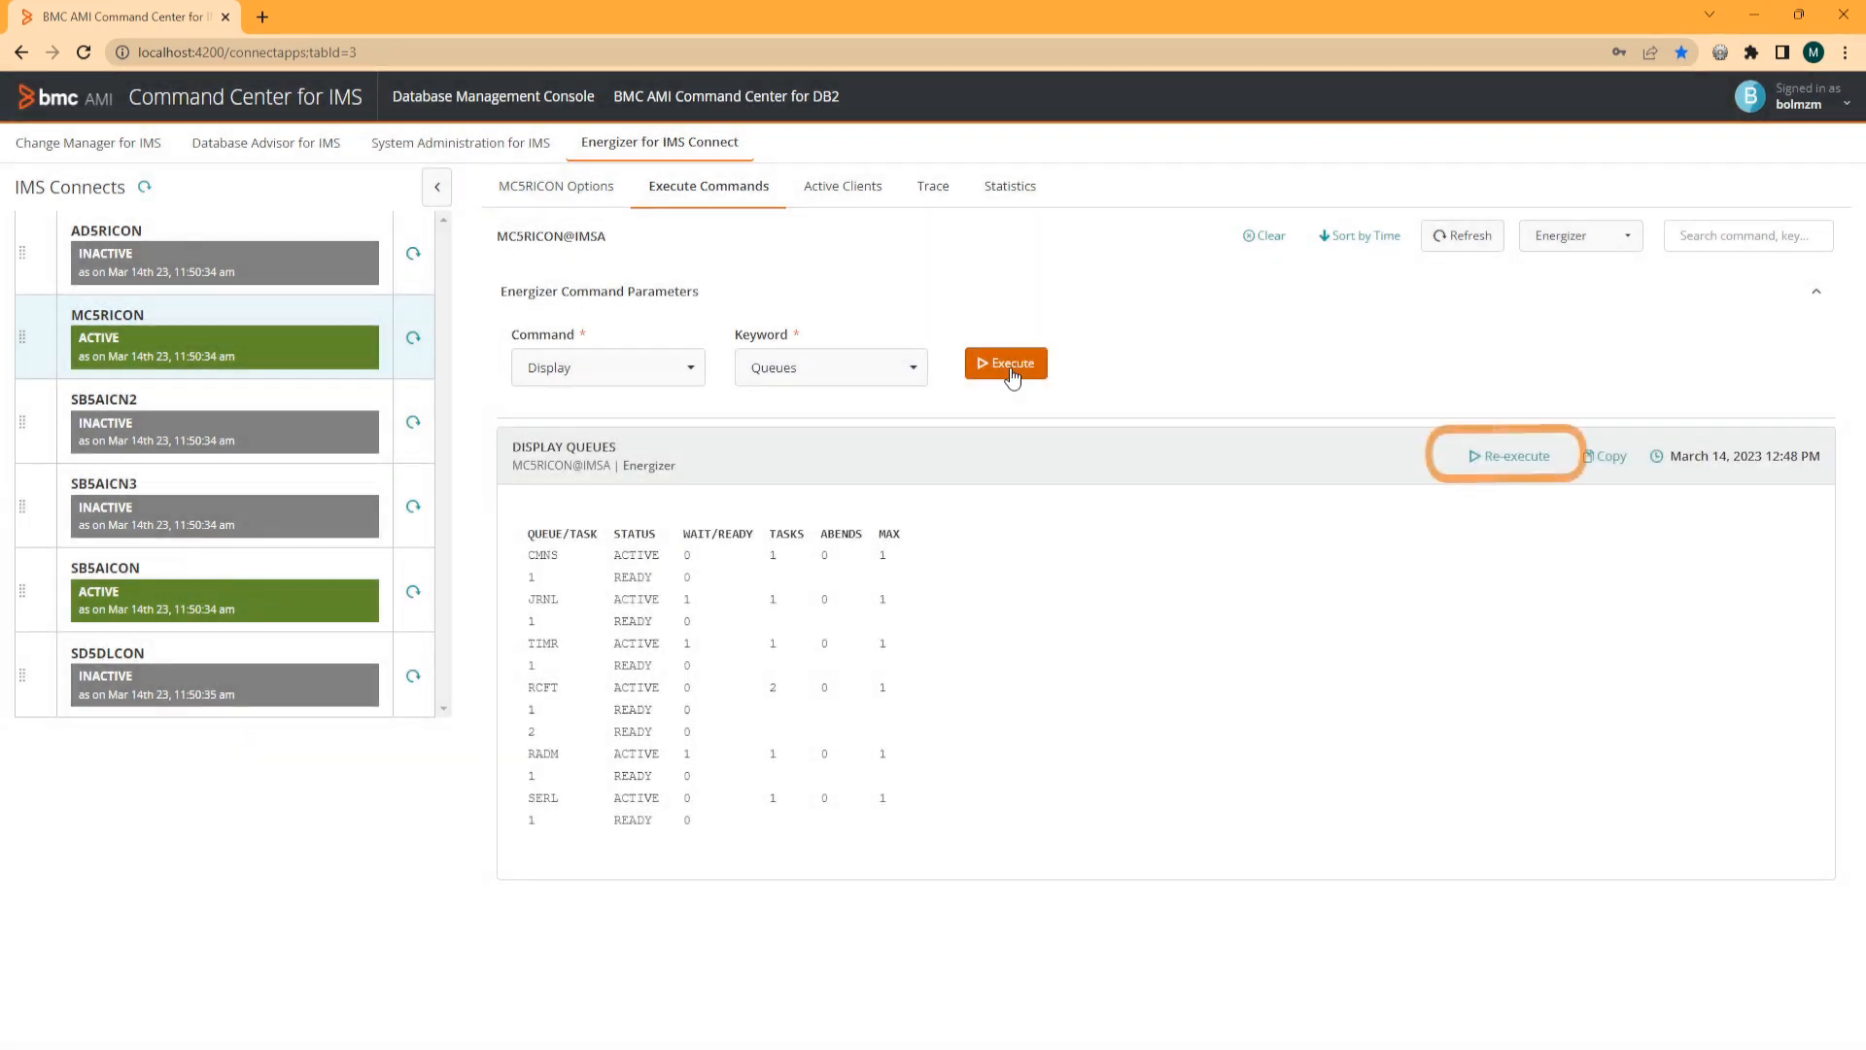
Execute the Set command with keyword Journal, ID ALL and state On for MC5RICON.
click(690, 375)
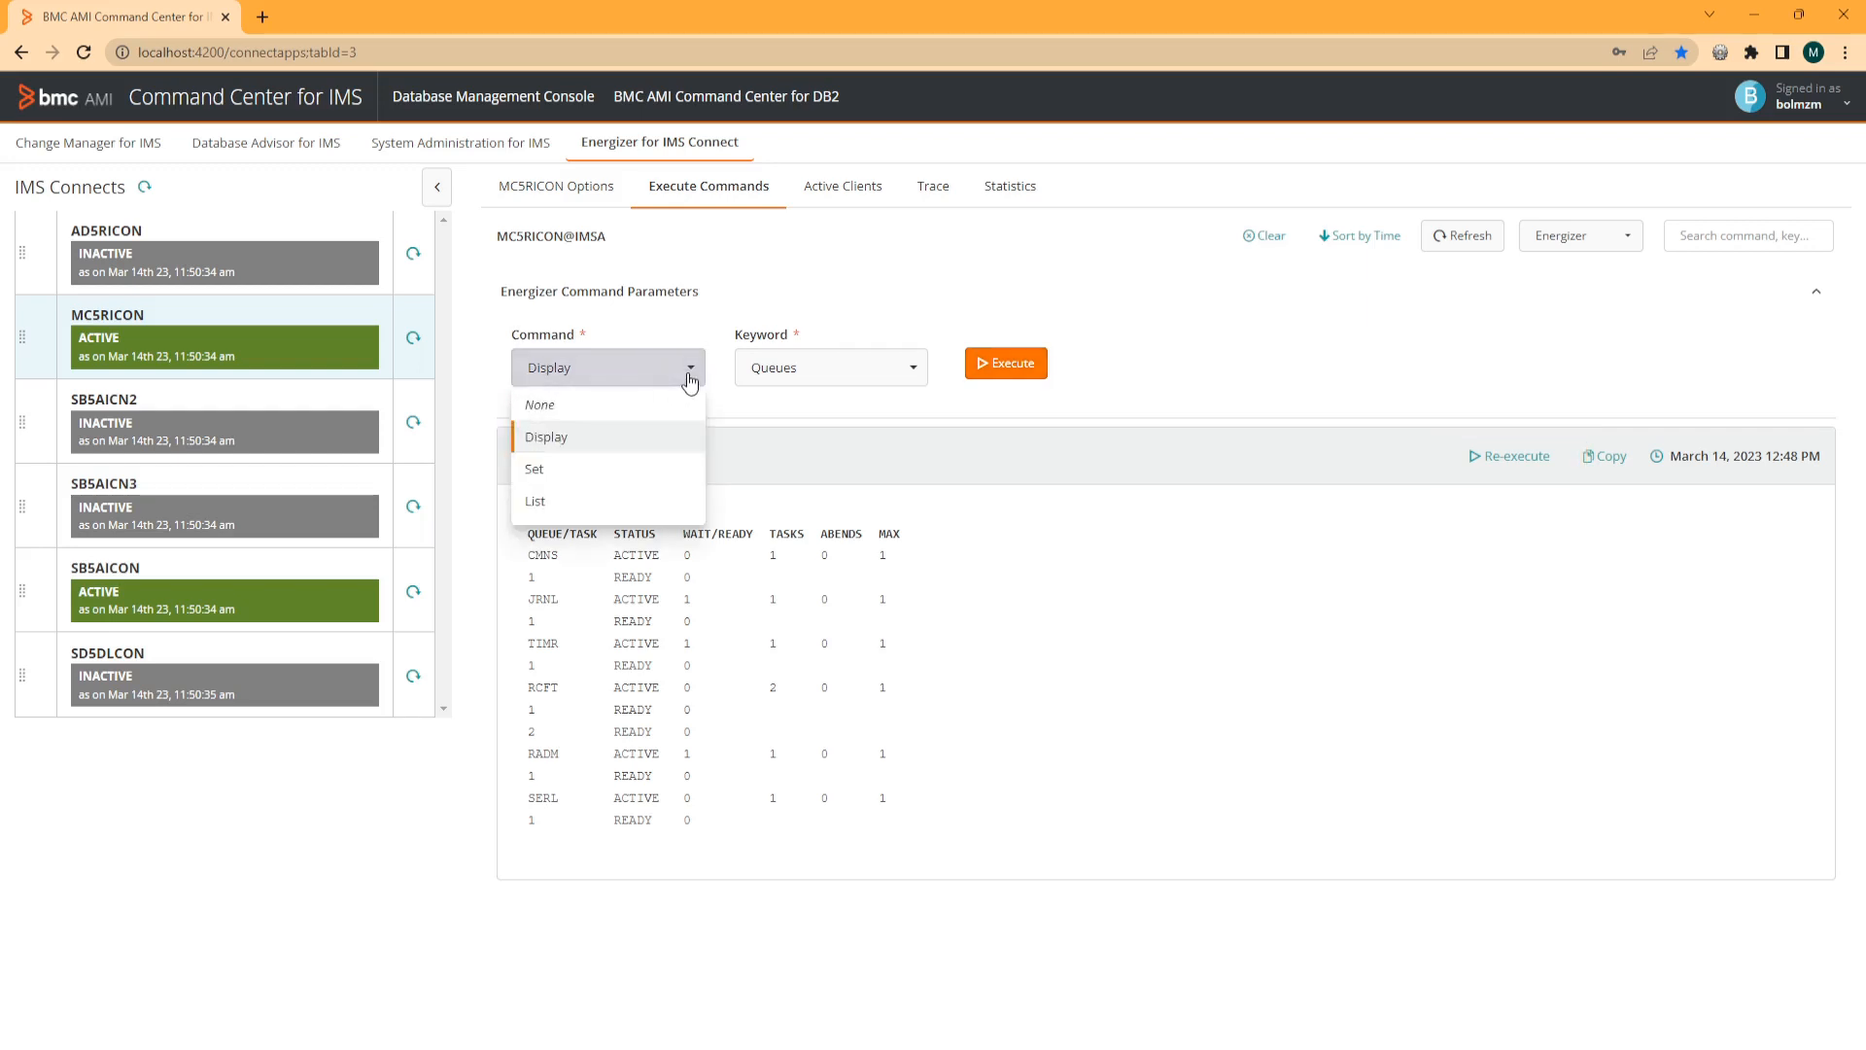
click(636, 470)
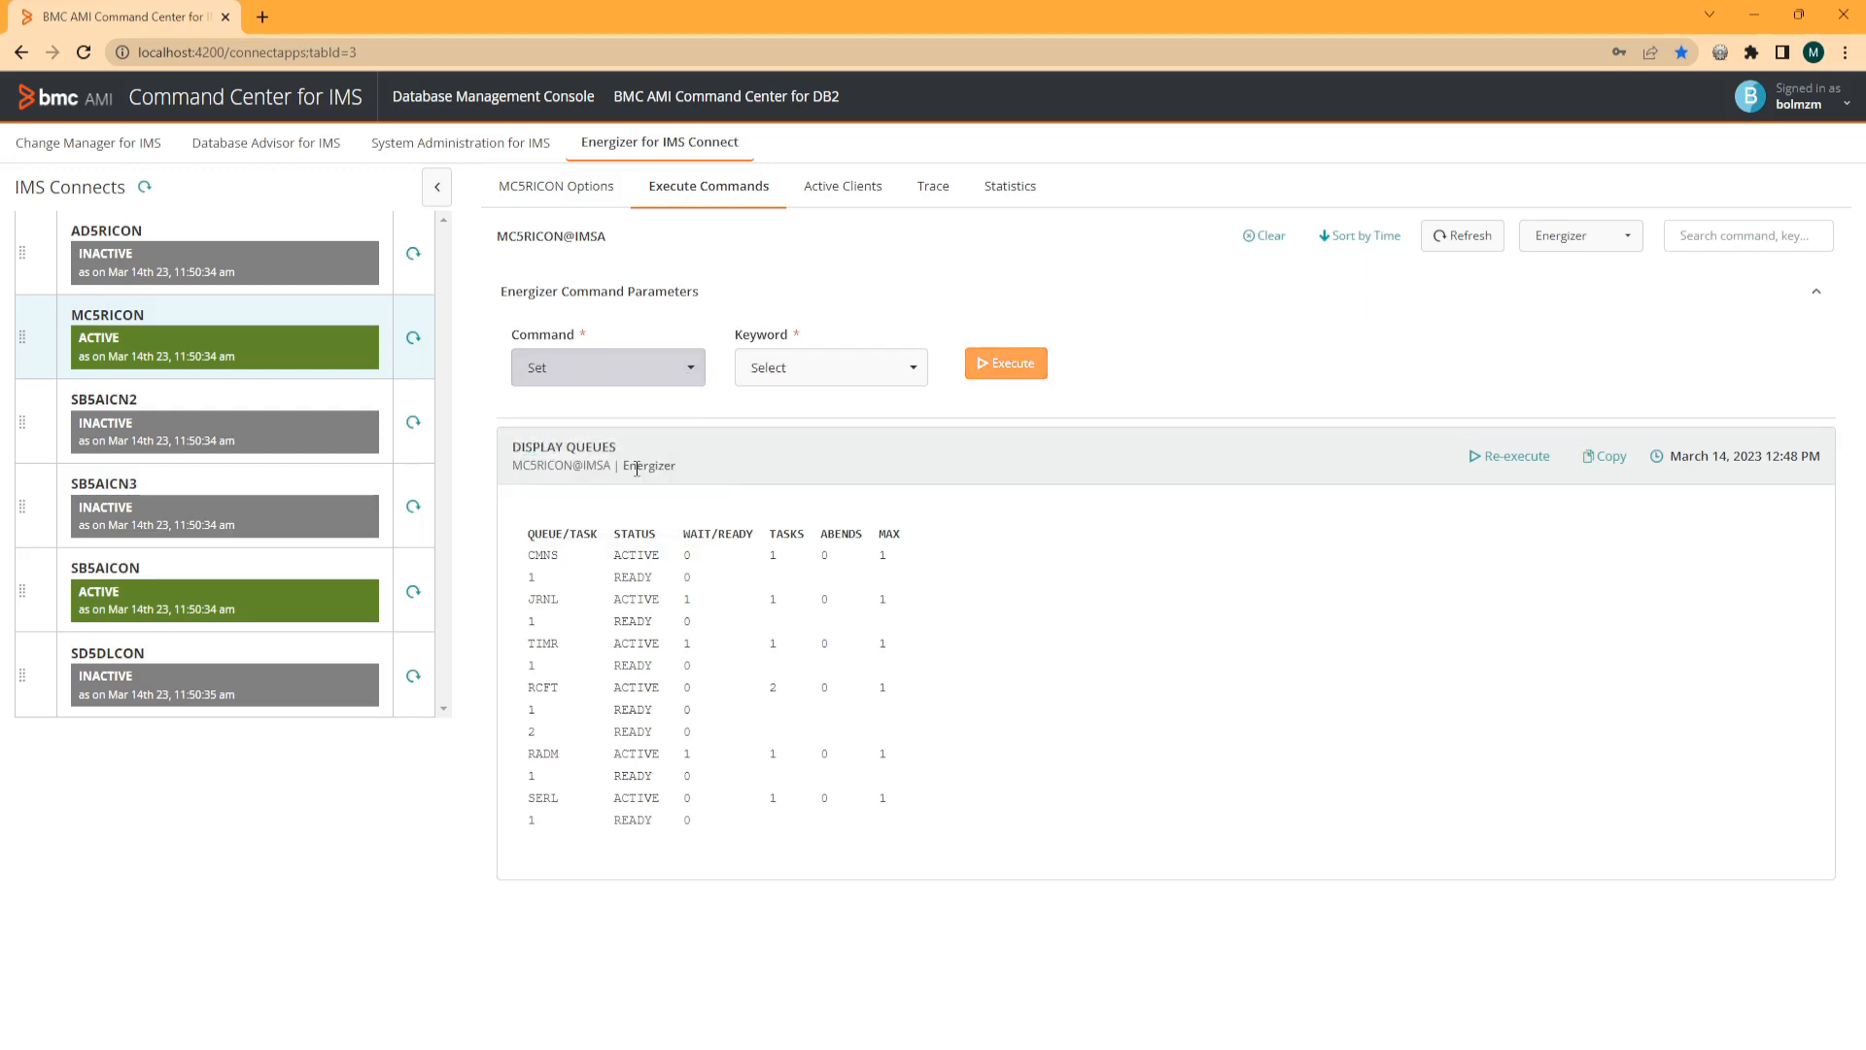
click(810, 379)
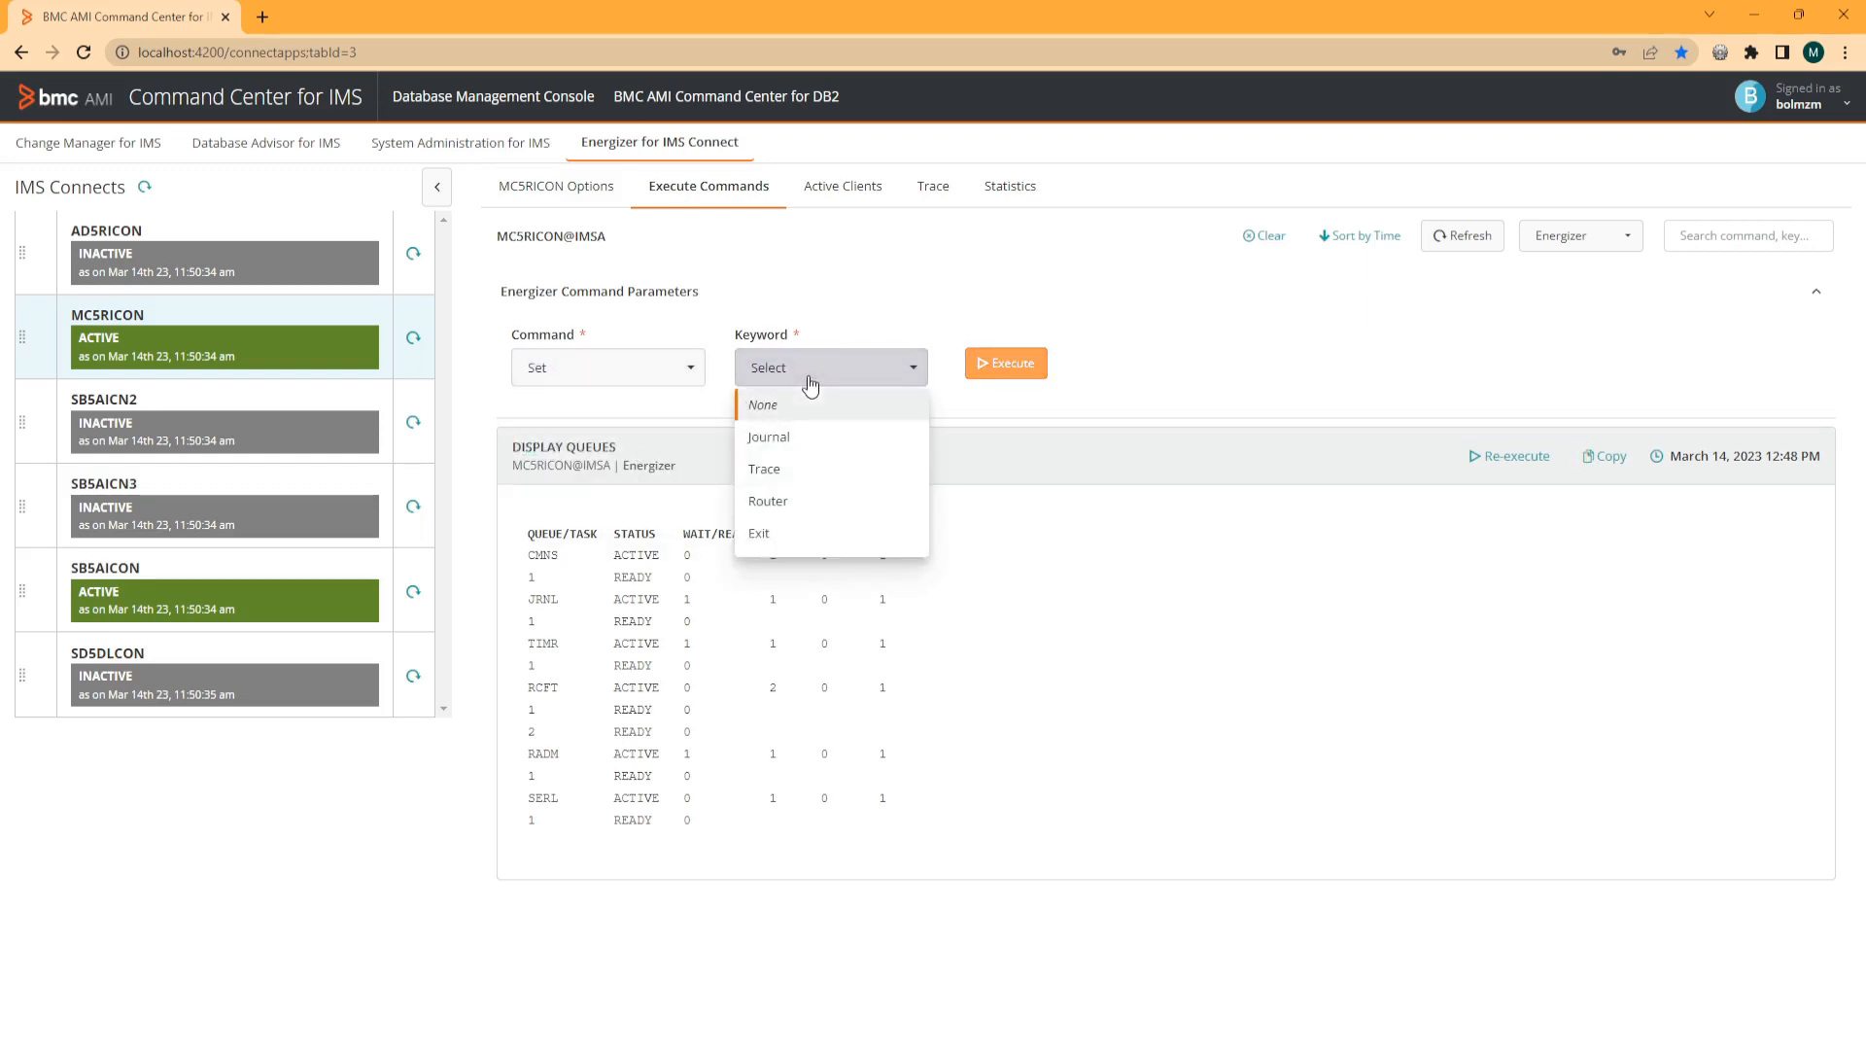
click(770, 437)
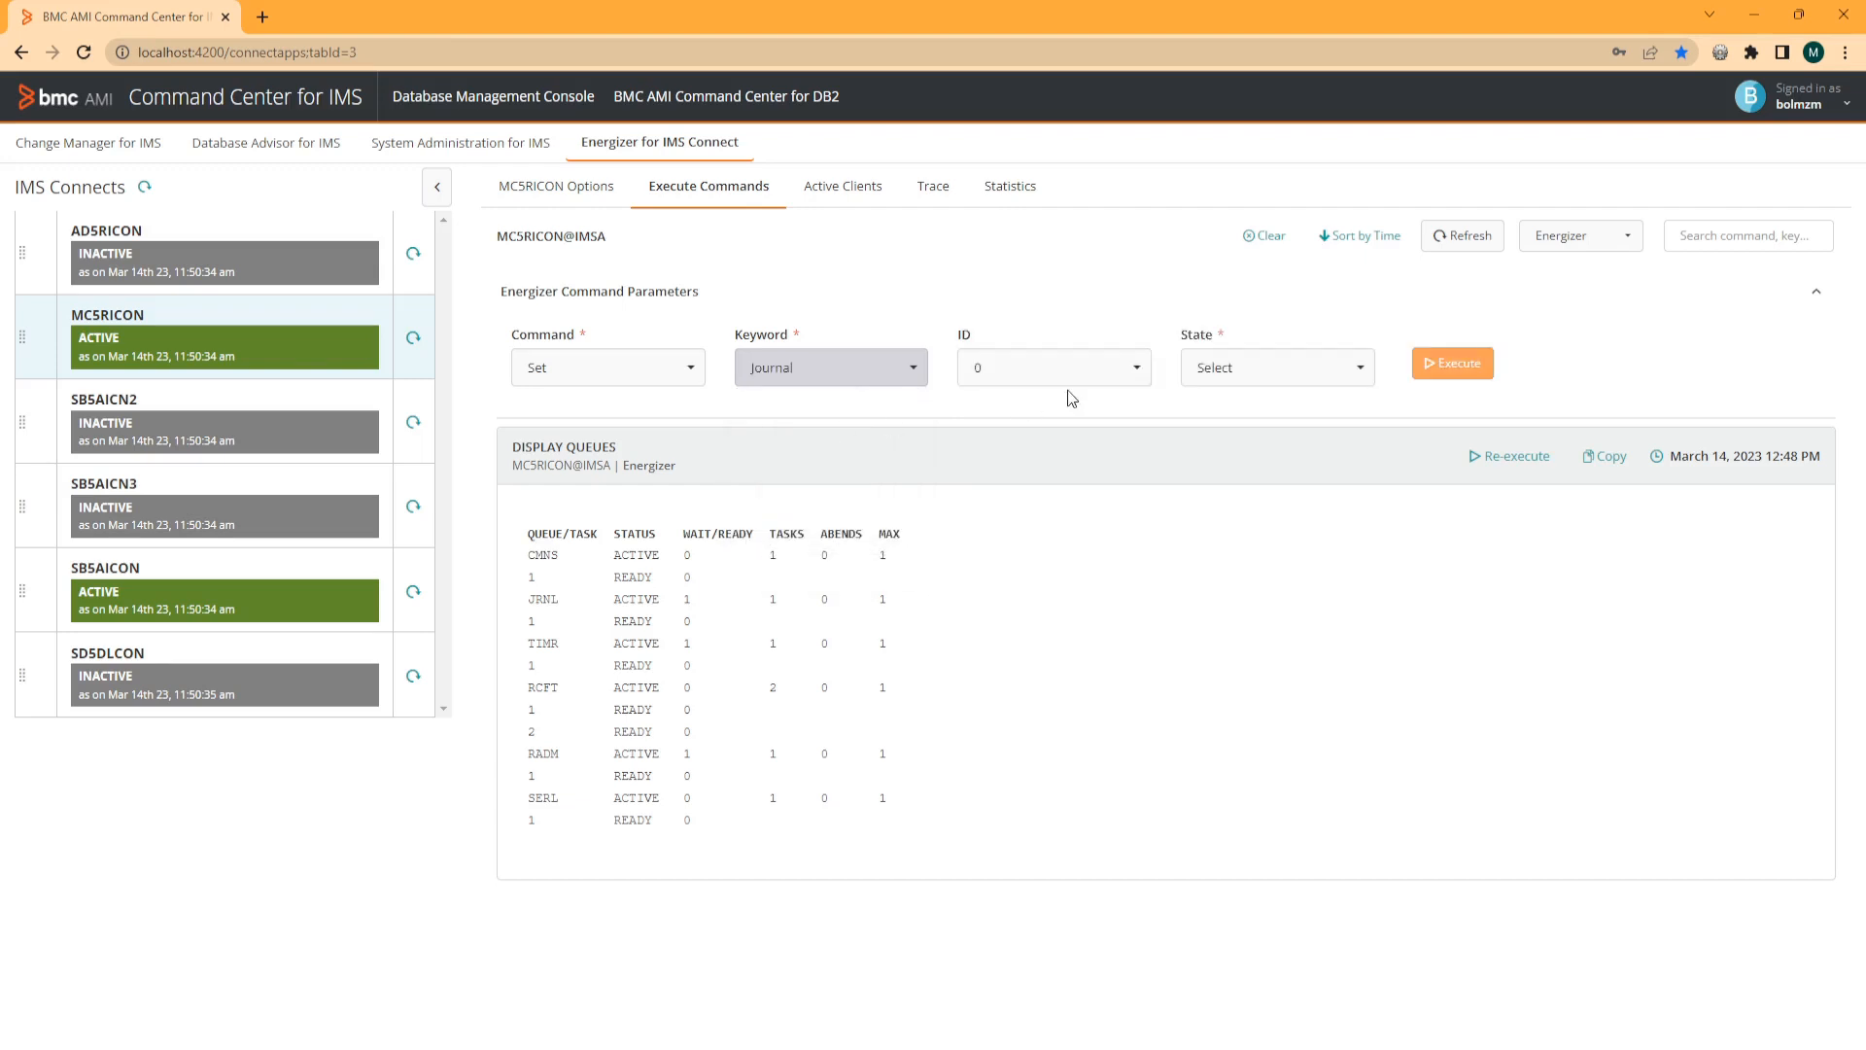
click(1125, 380)
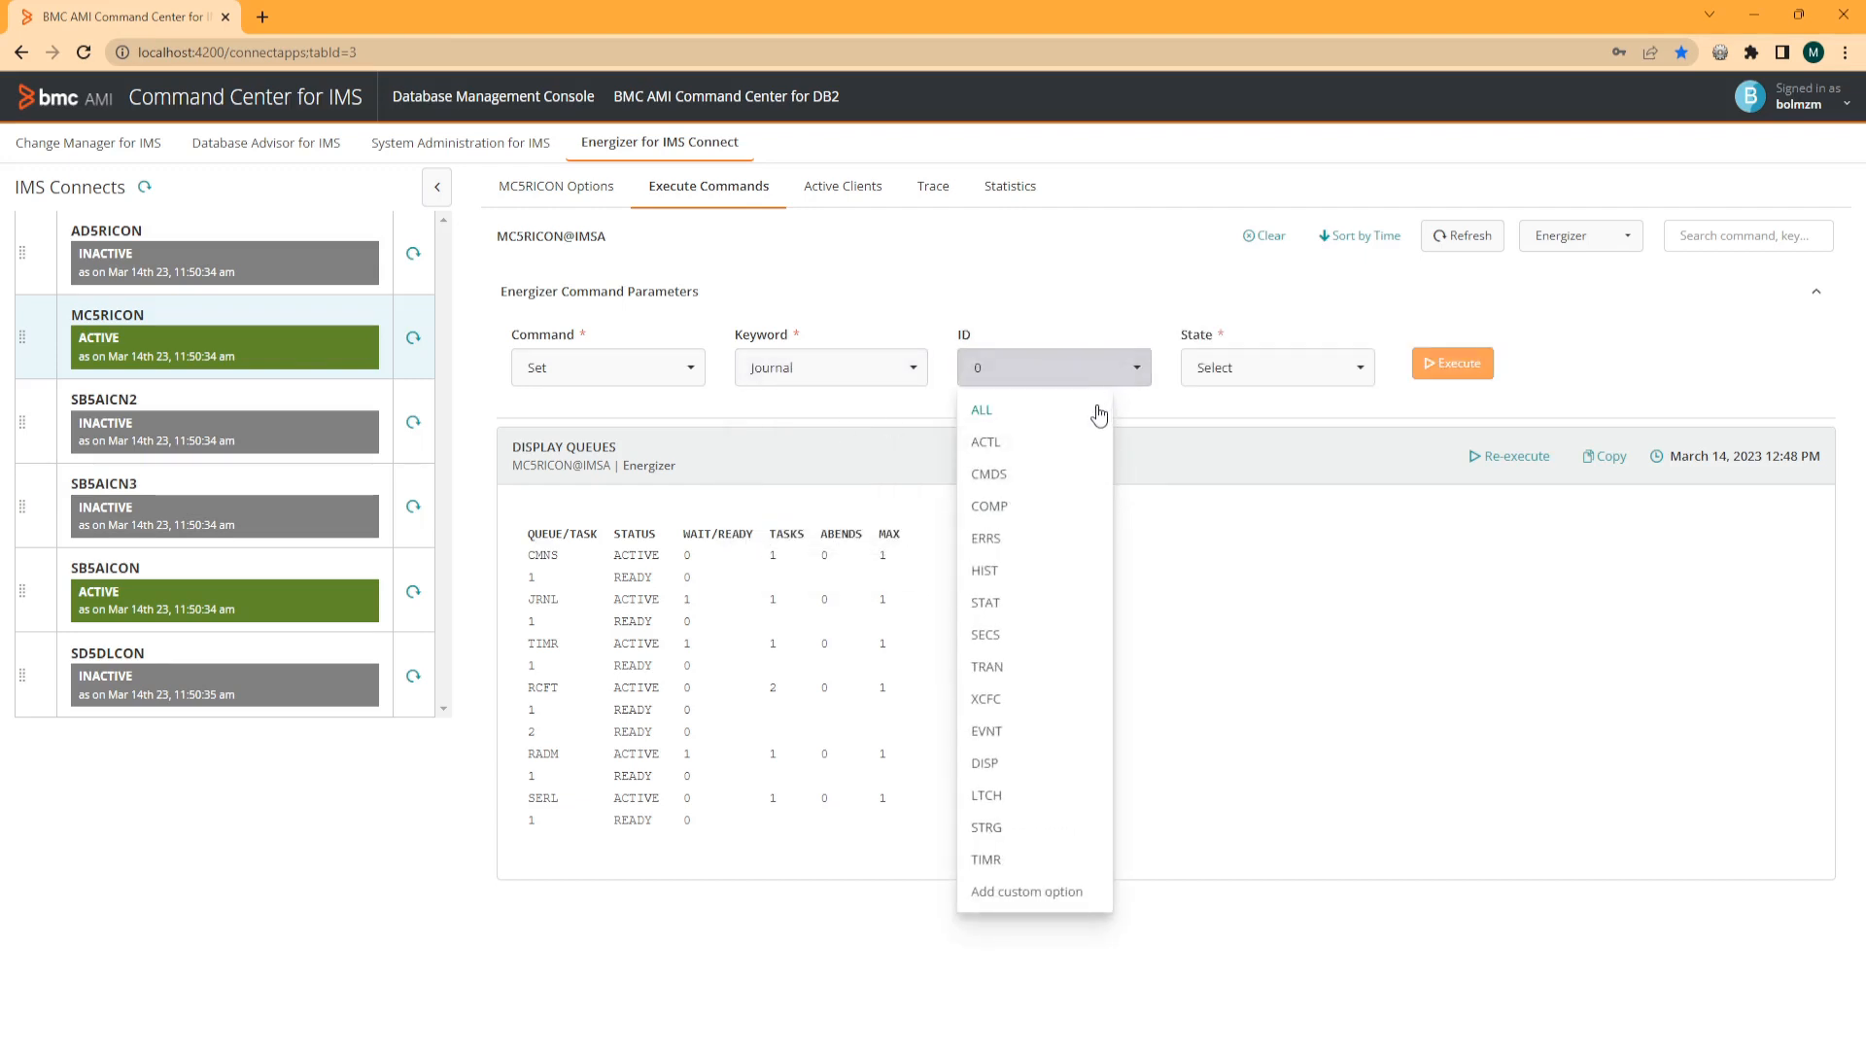
click(1093, 409)
click(1252, 379)
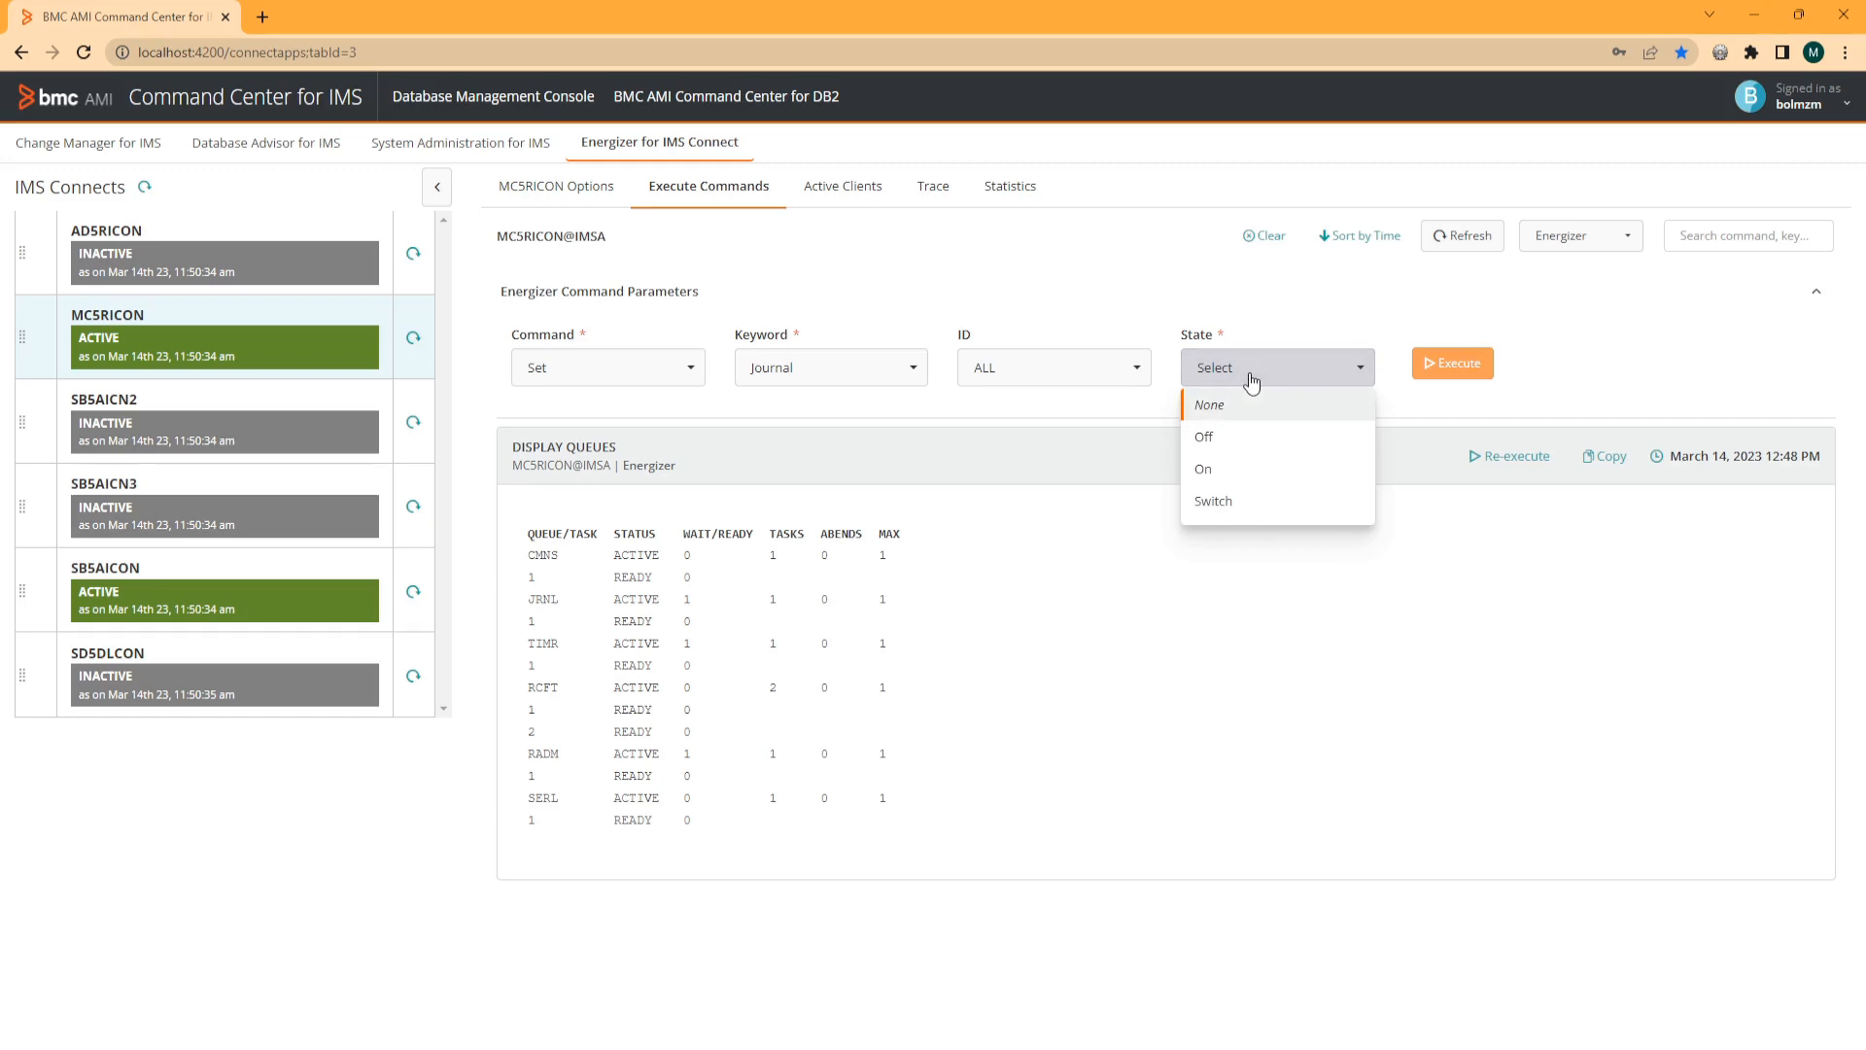
click(1208, 466)
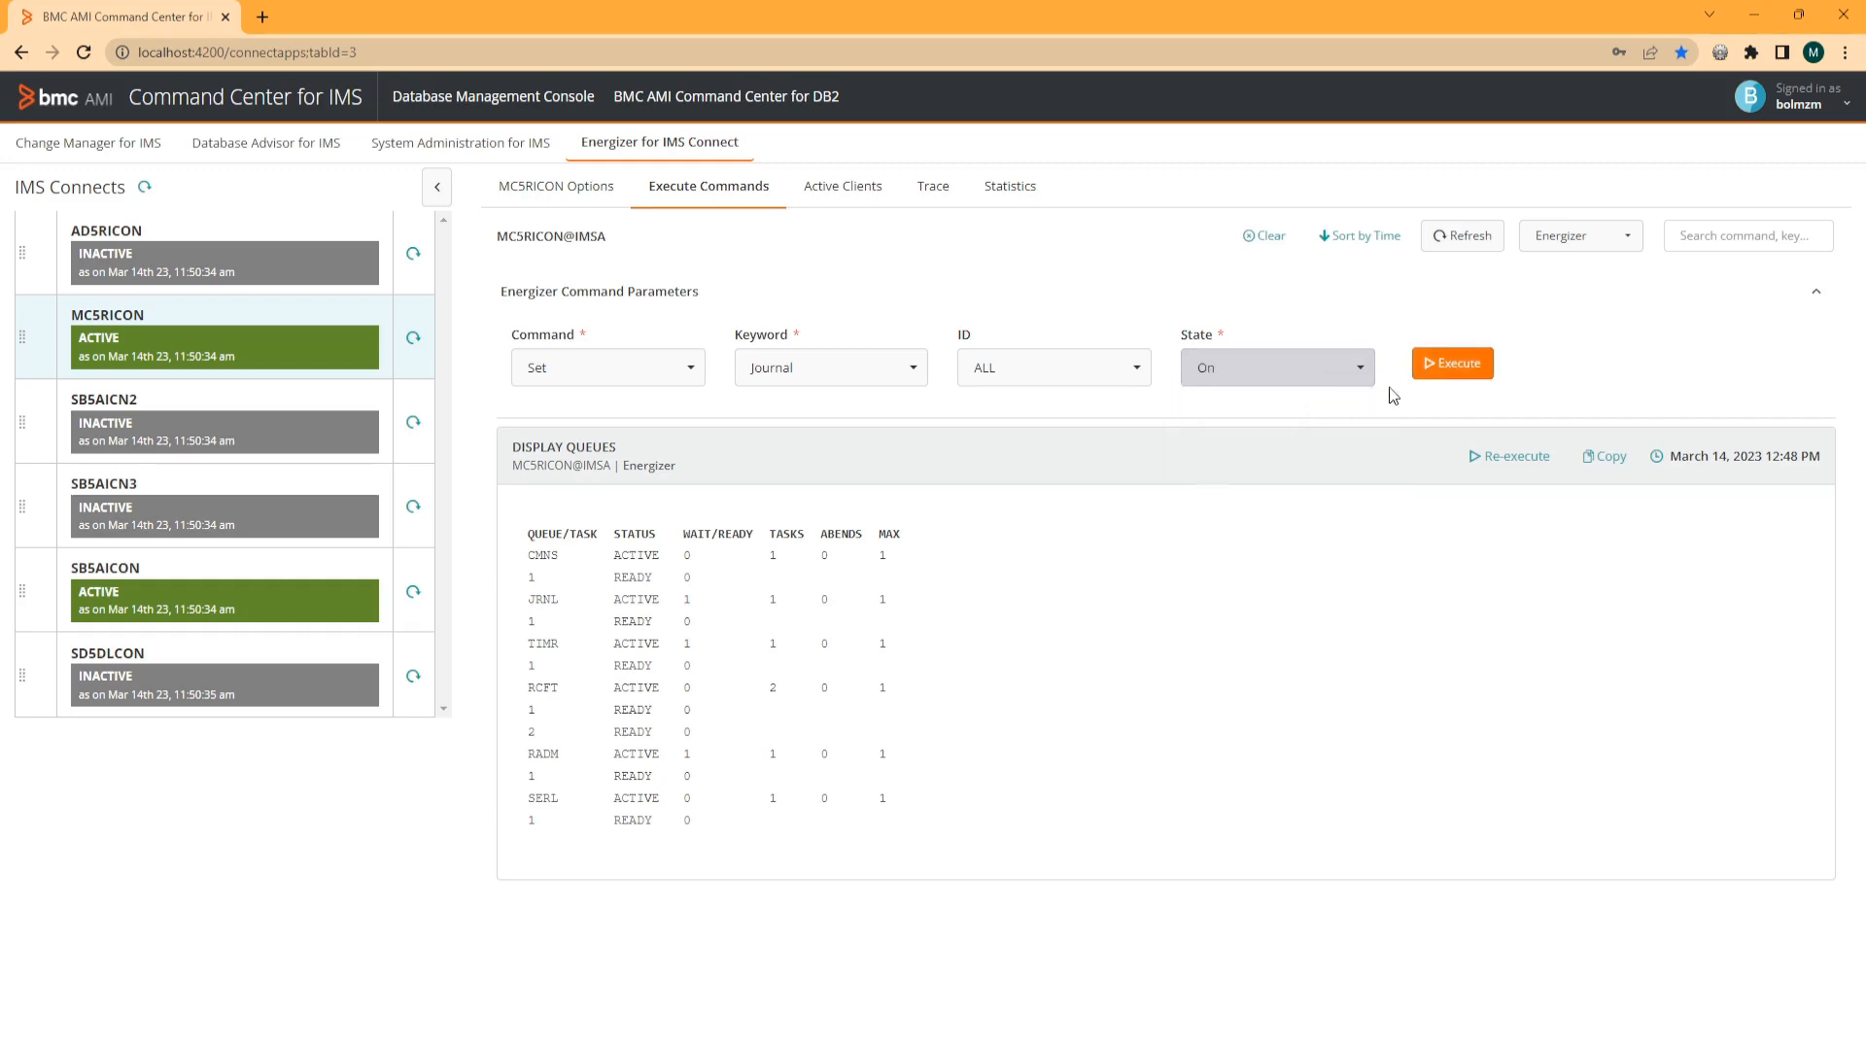
click(1432, 369)
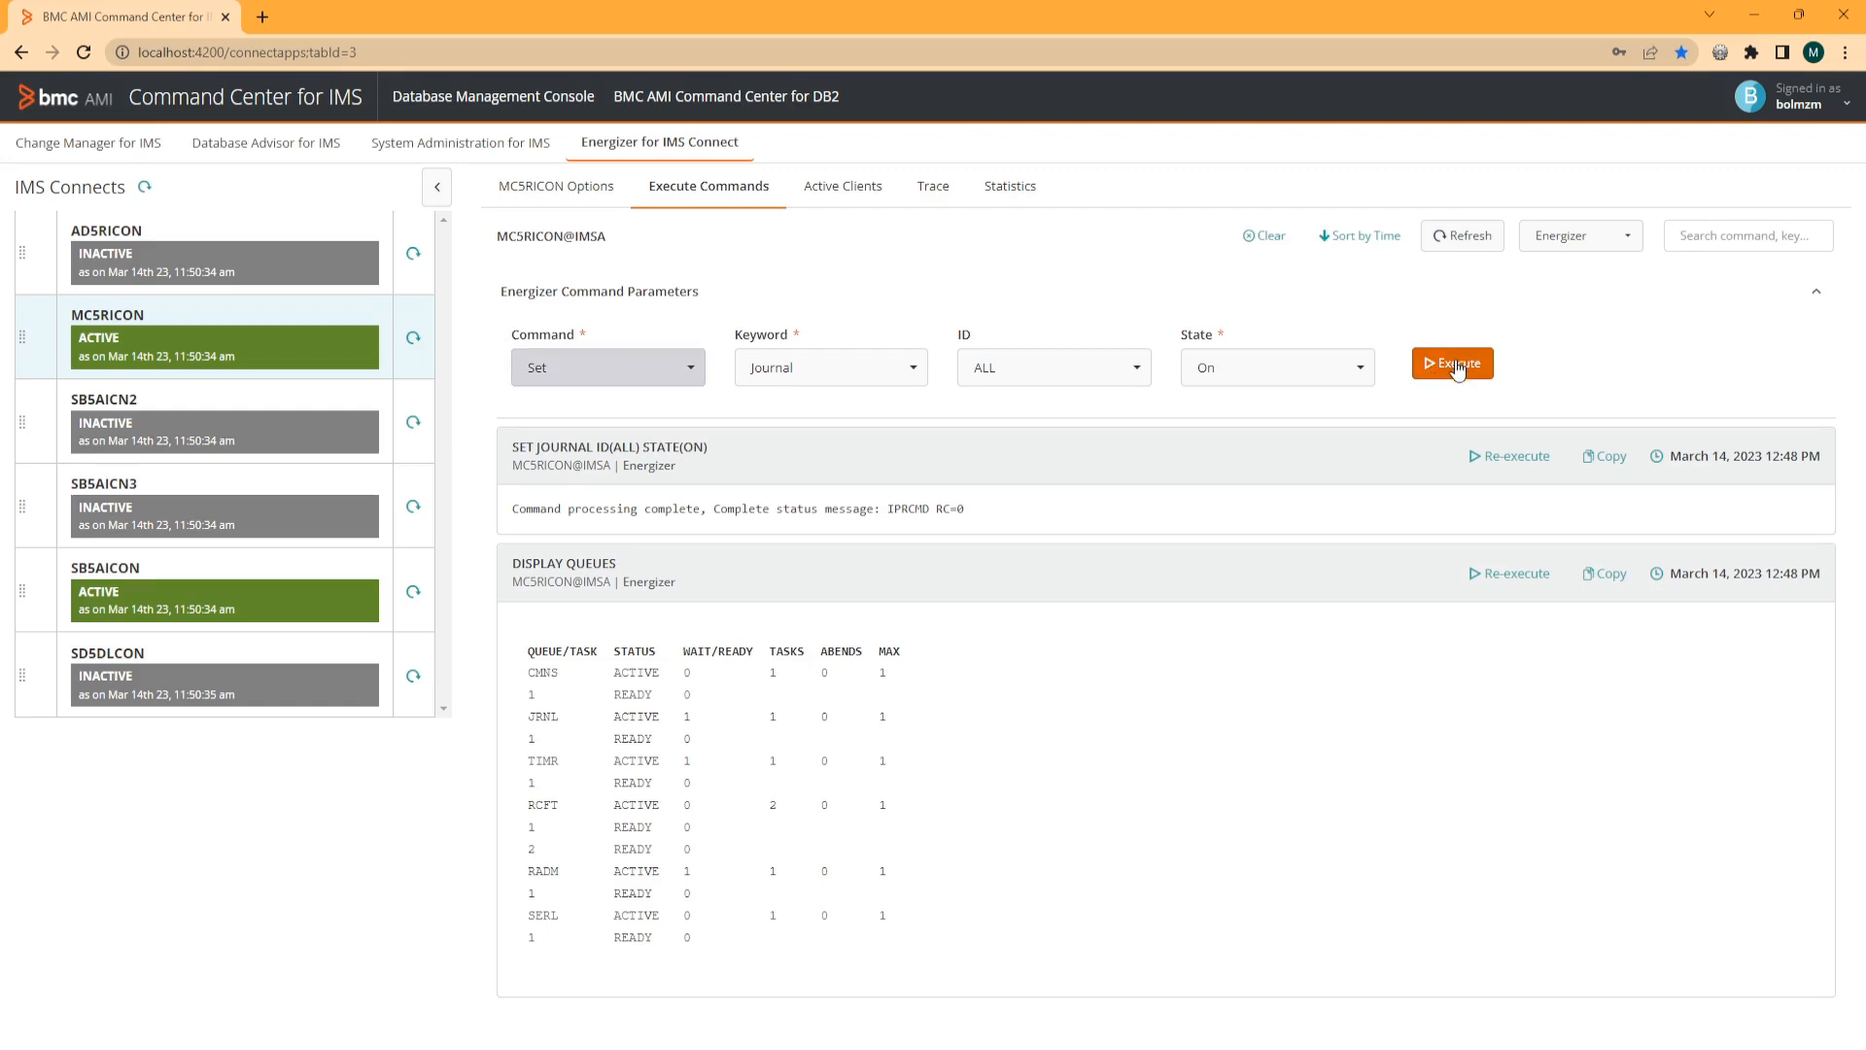
Execute the List command with keyword Client and type All for MC5RICON, leaving the ID and port blank.
click(688, 381)
click(649, 500)
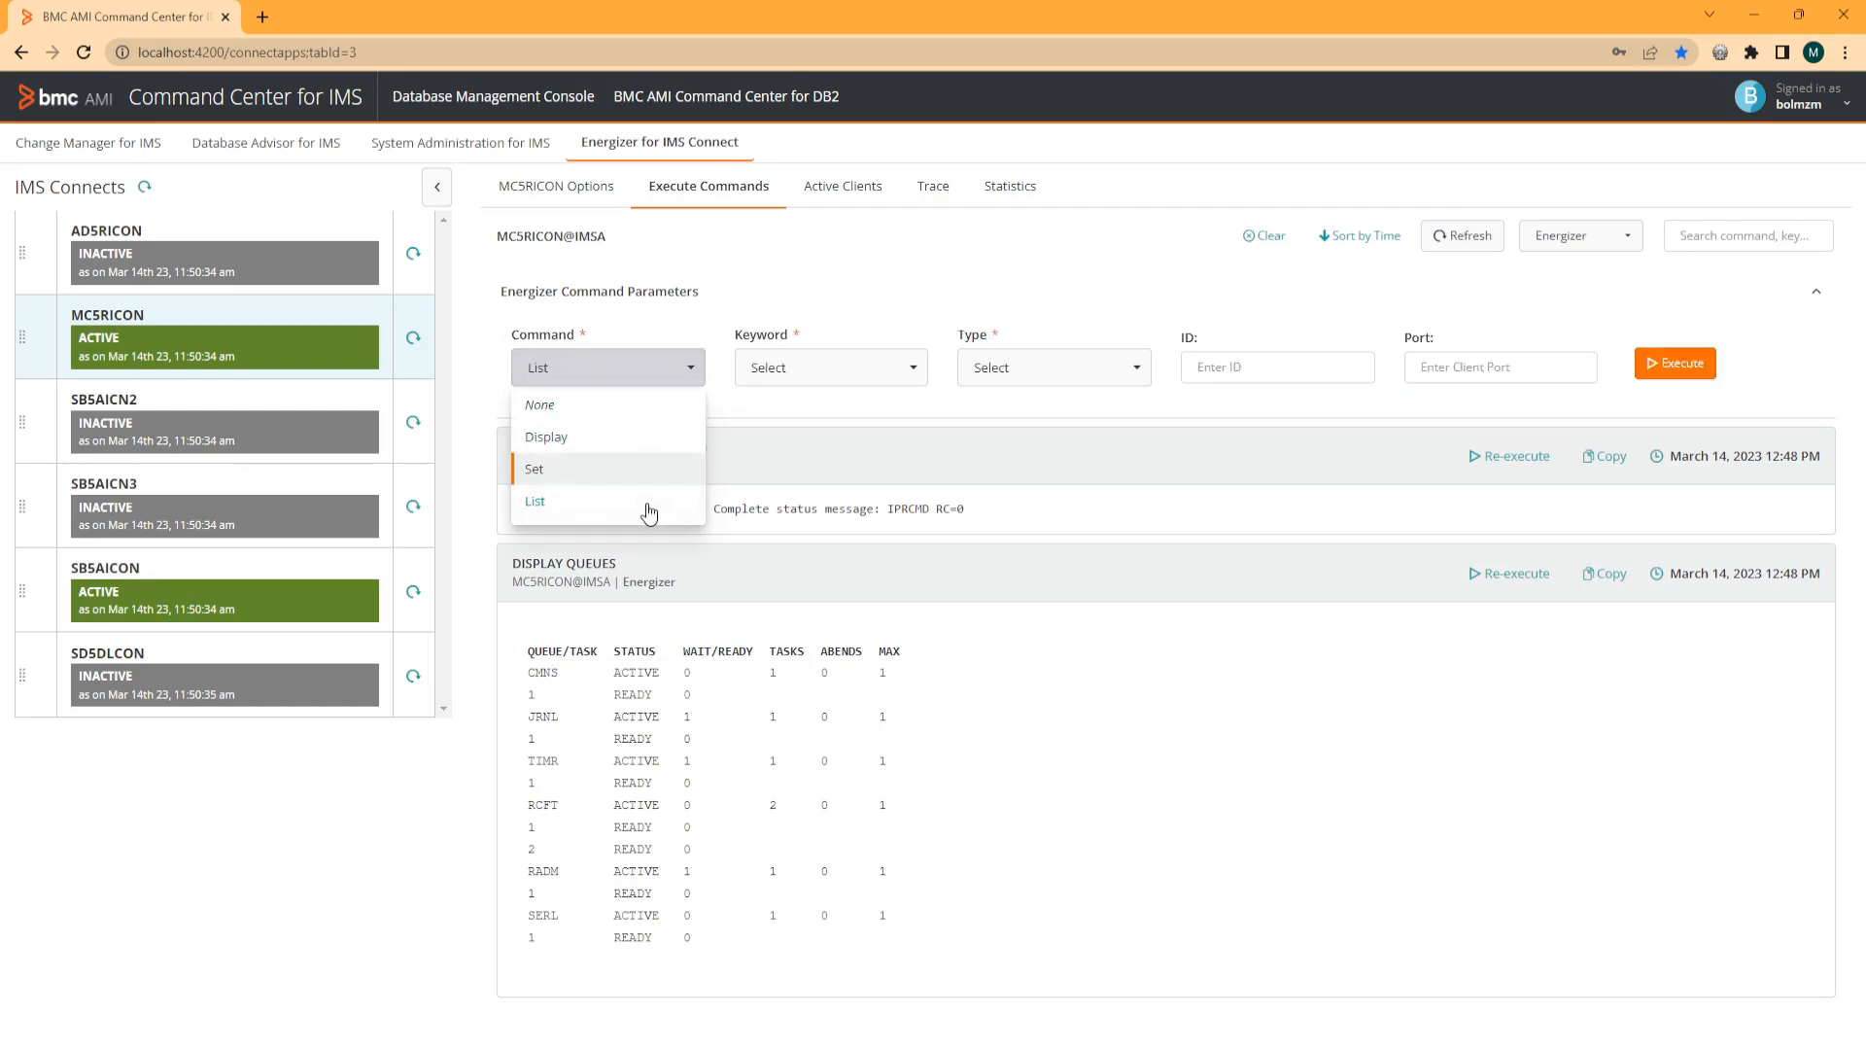
click(910, 373)
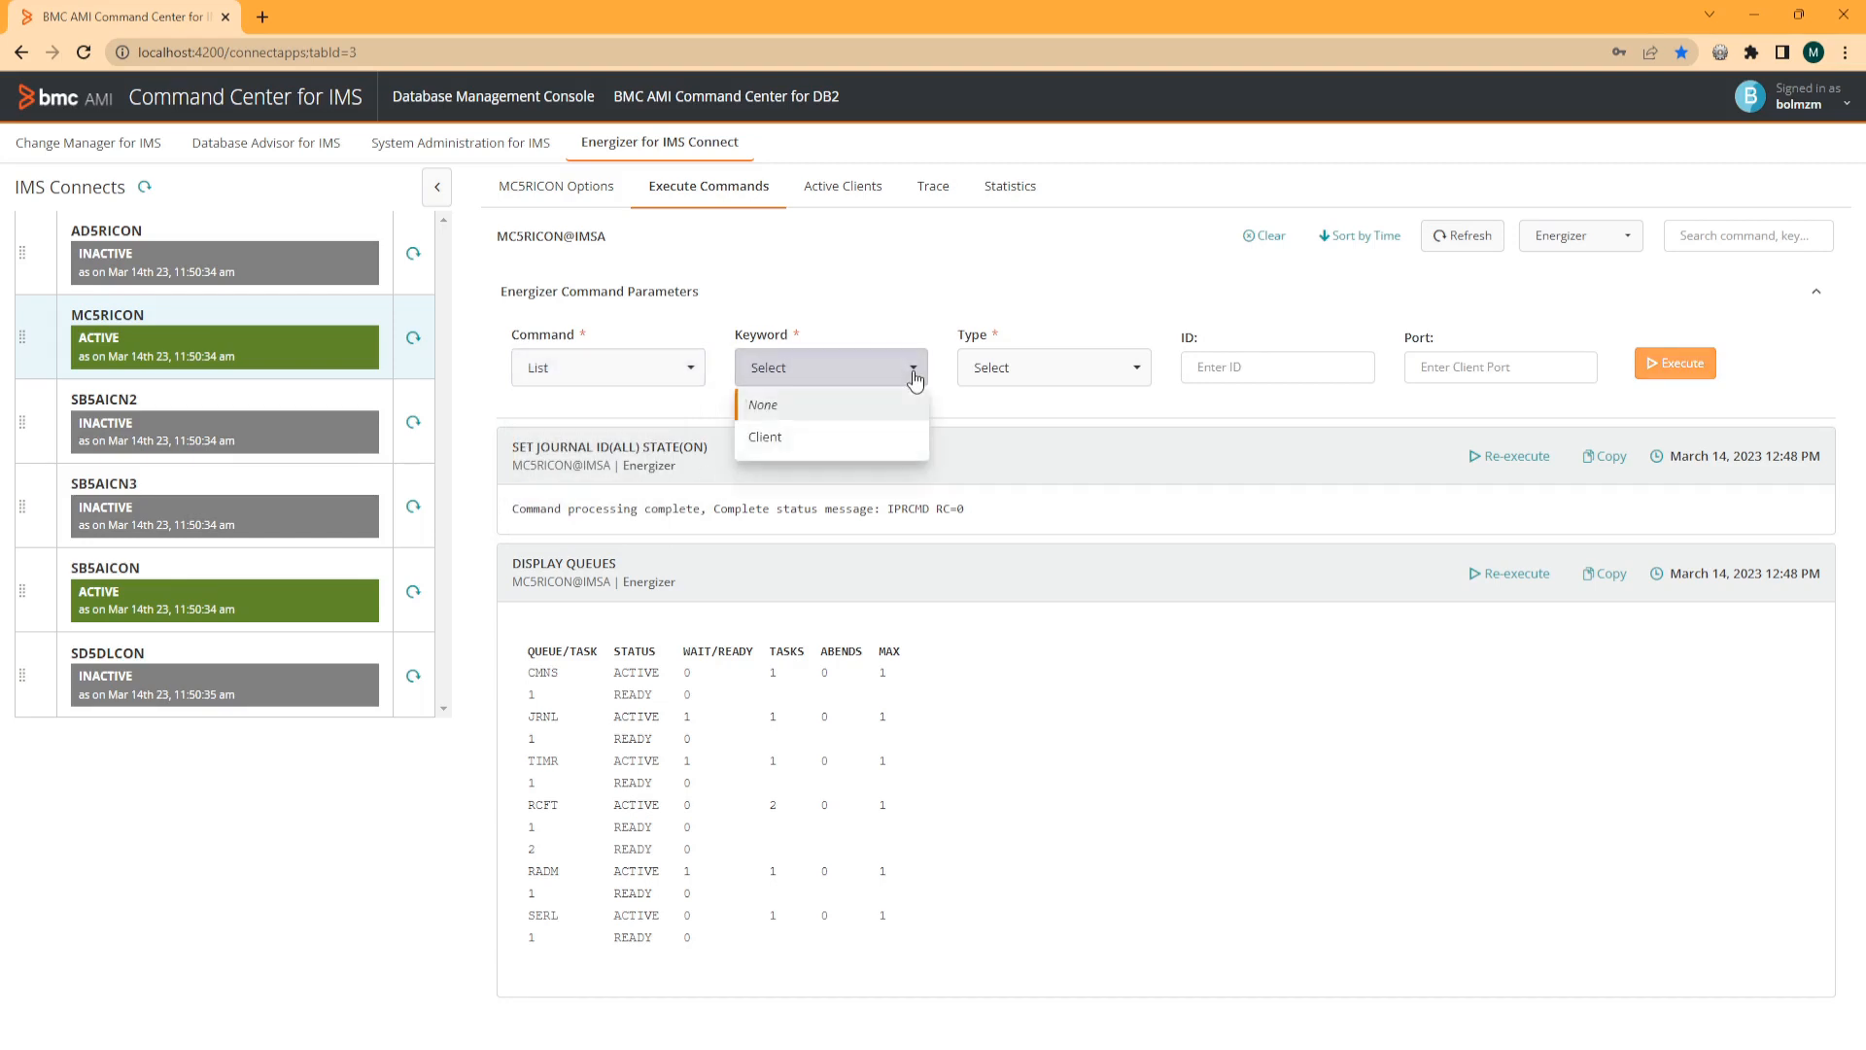
click(866, 435)
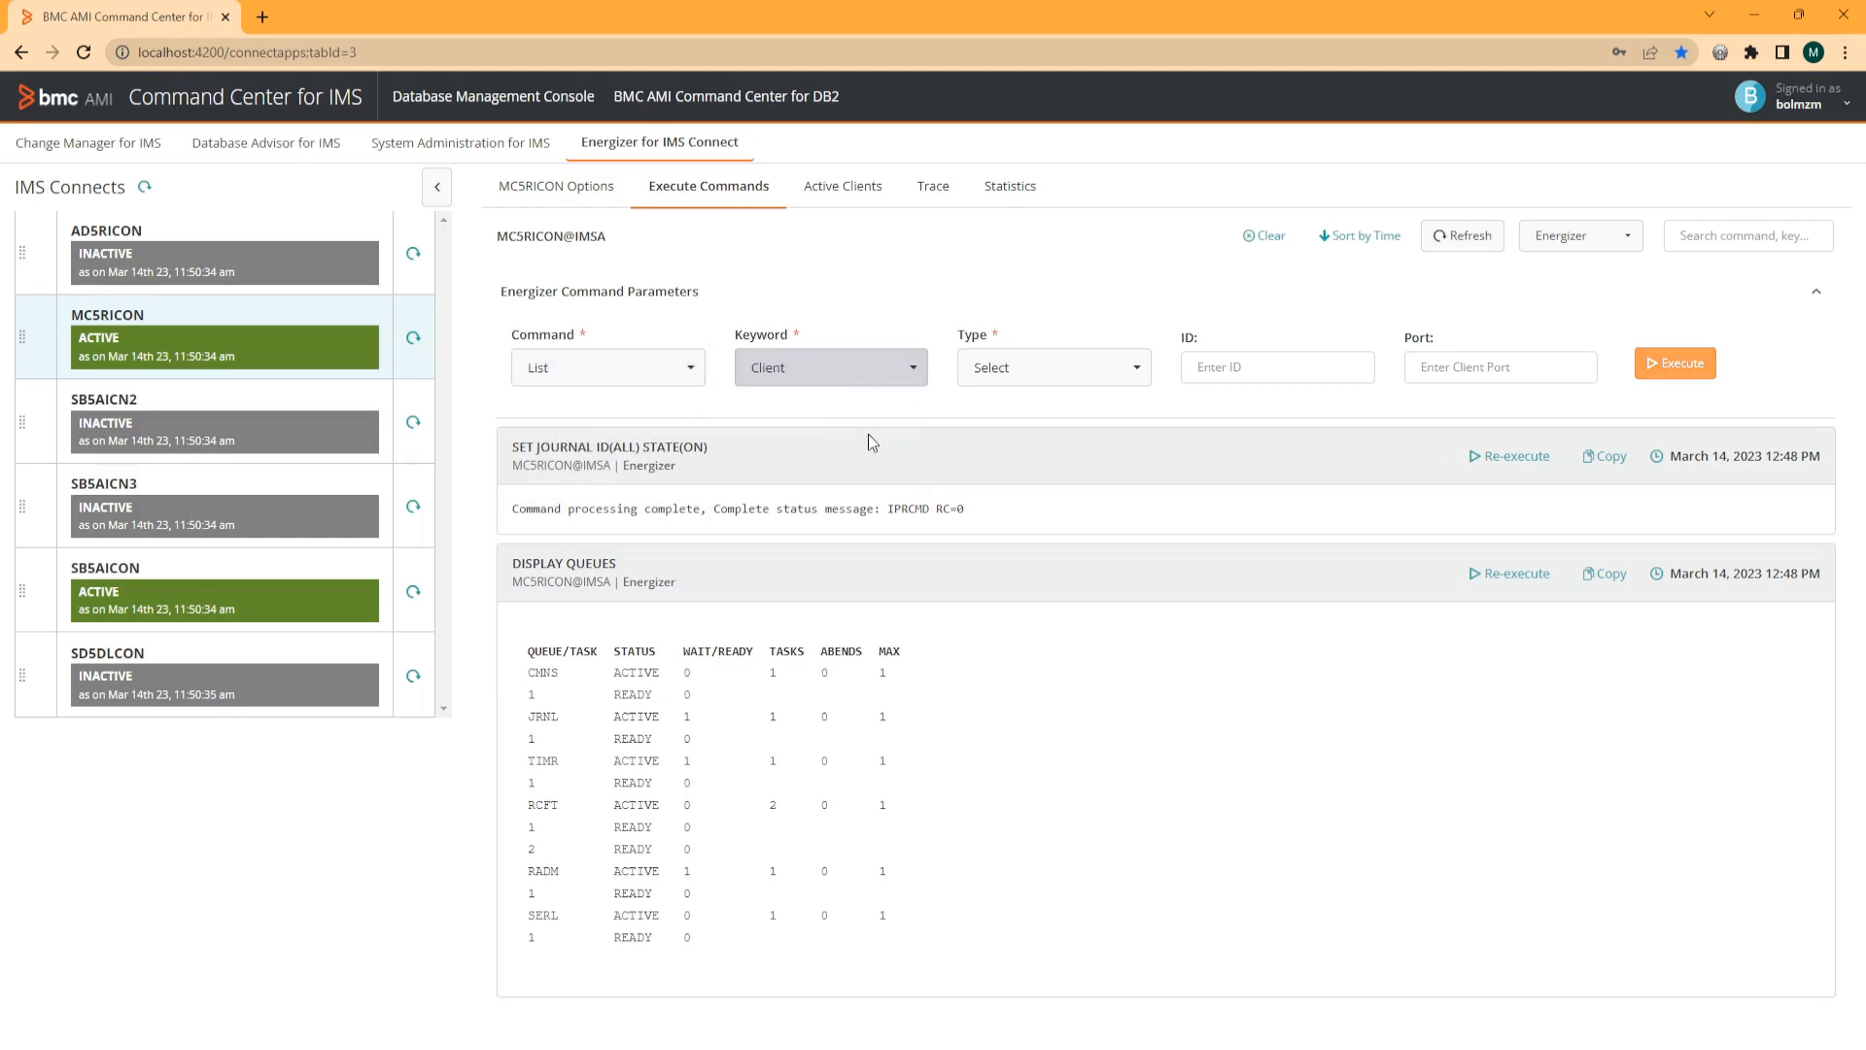
click(1009, 377)
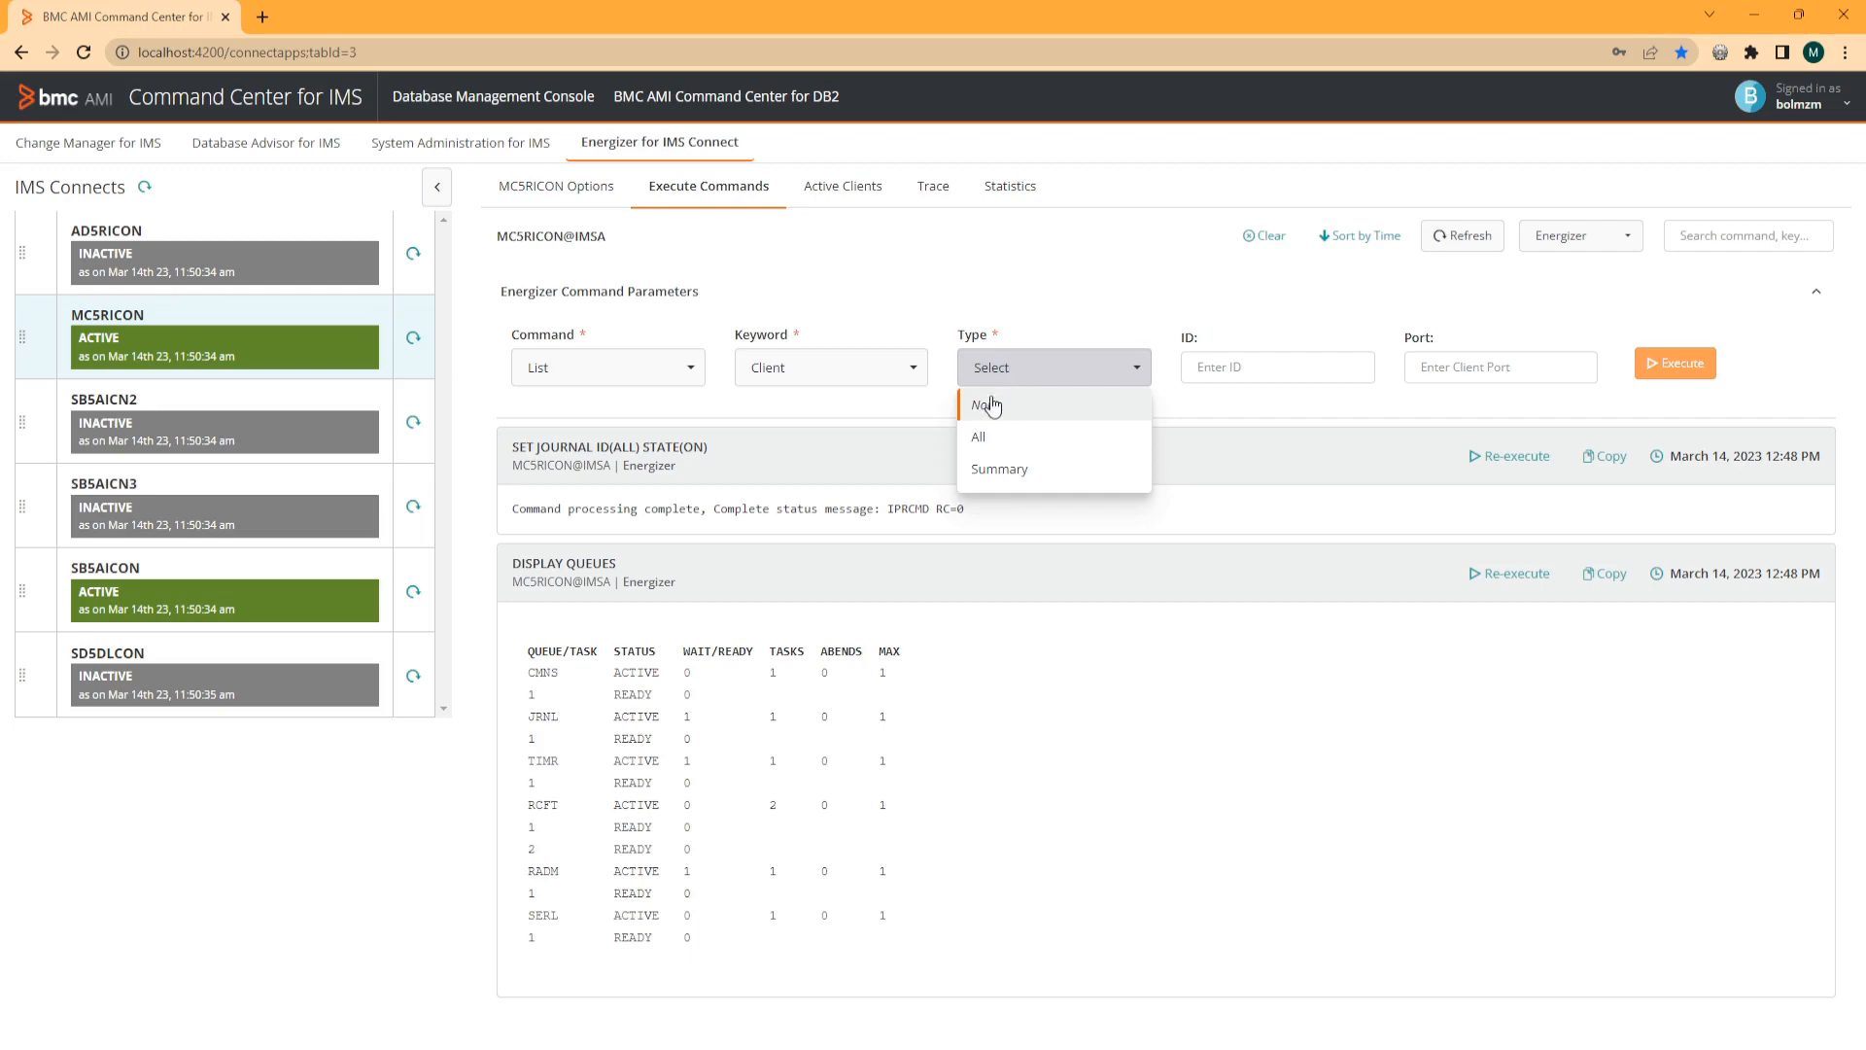
click(969, 437)
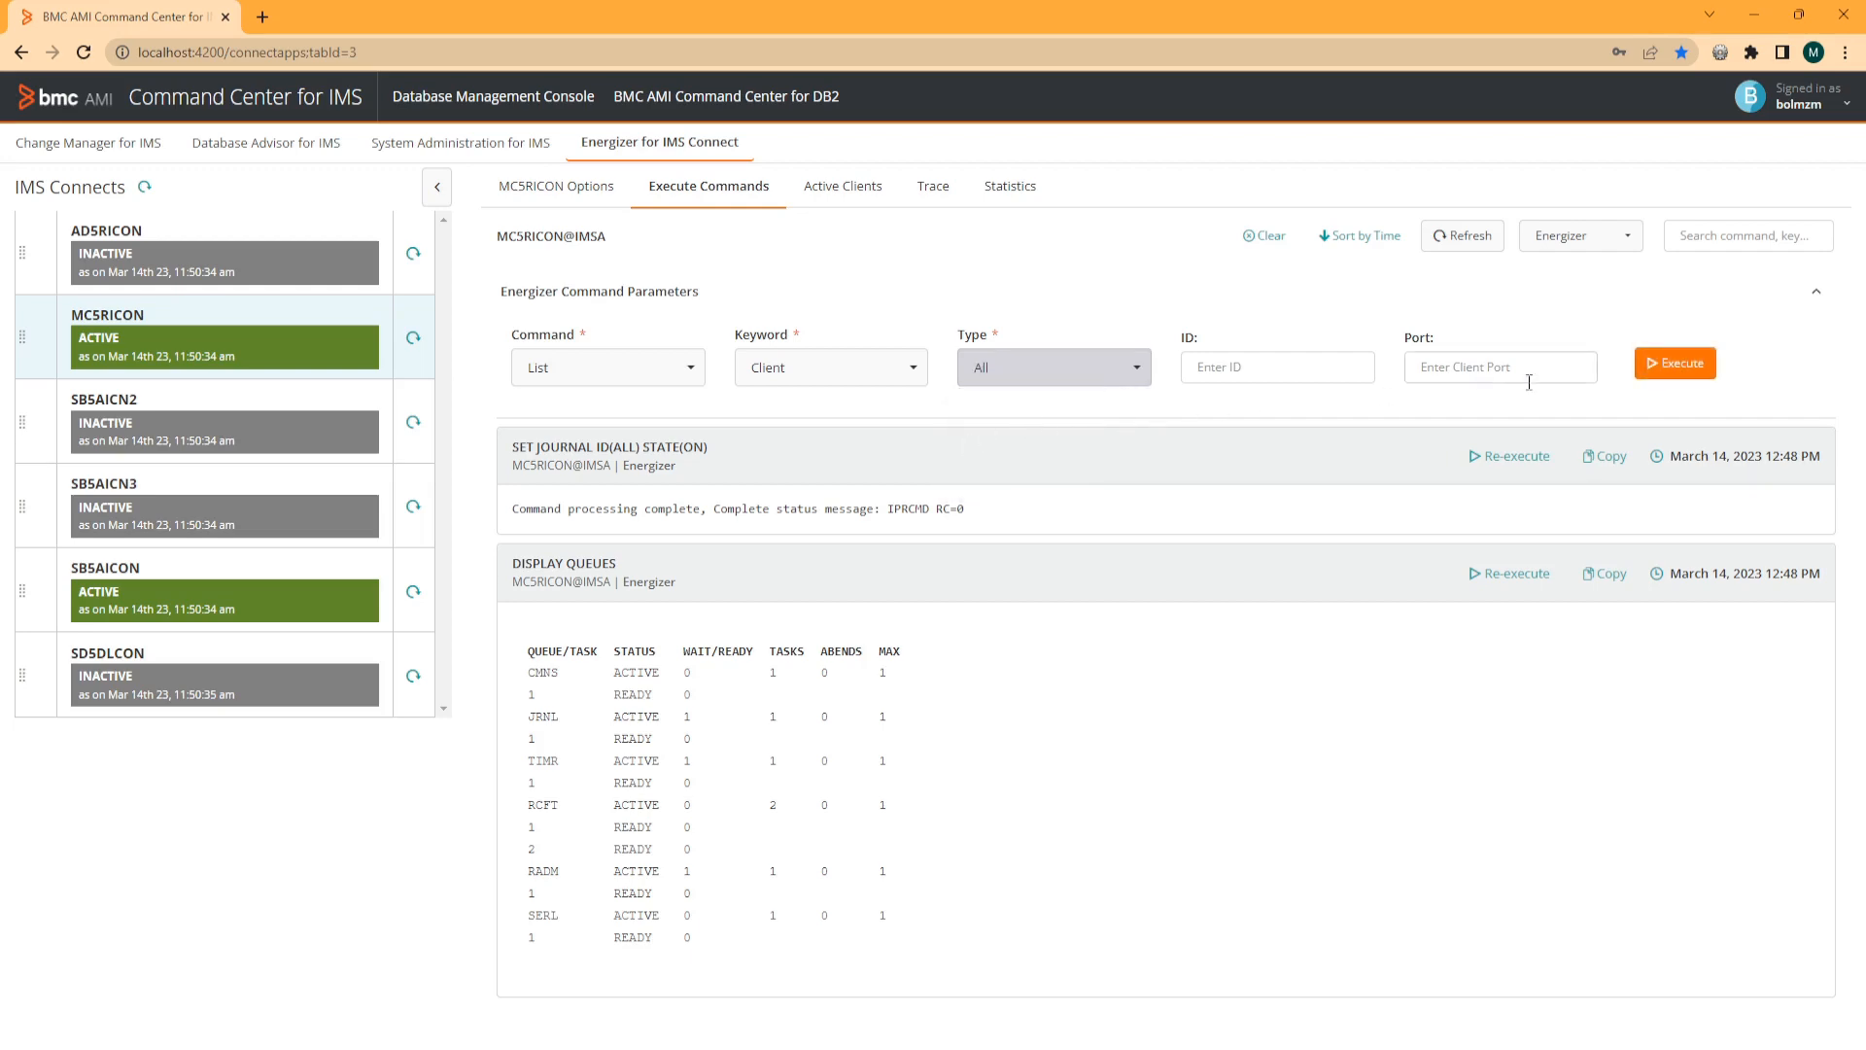
click(1654, 370)
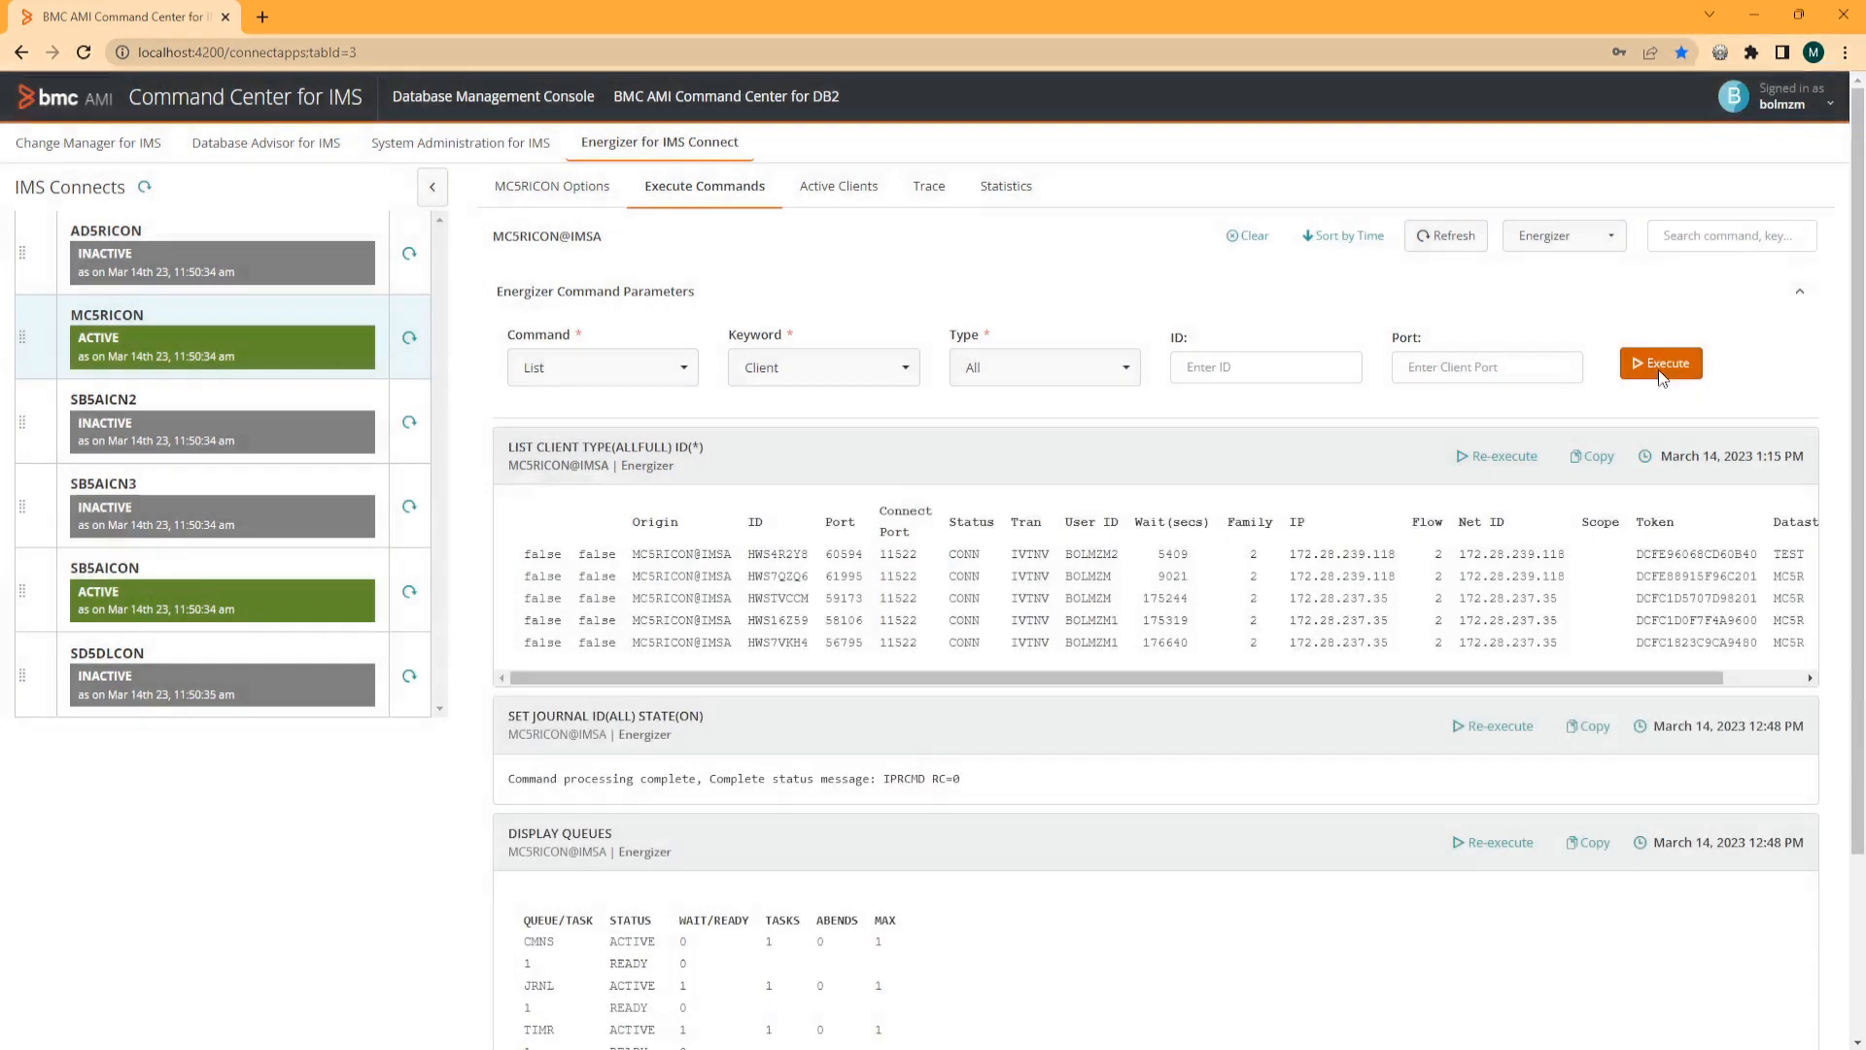
Execute the Display command with keyword Exit, type Summary and exit ID HWSJAVA0 for MC5RICON, and look over the output.
click(678, 382)
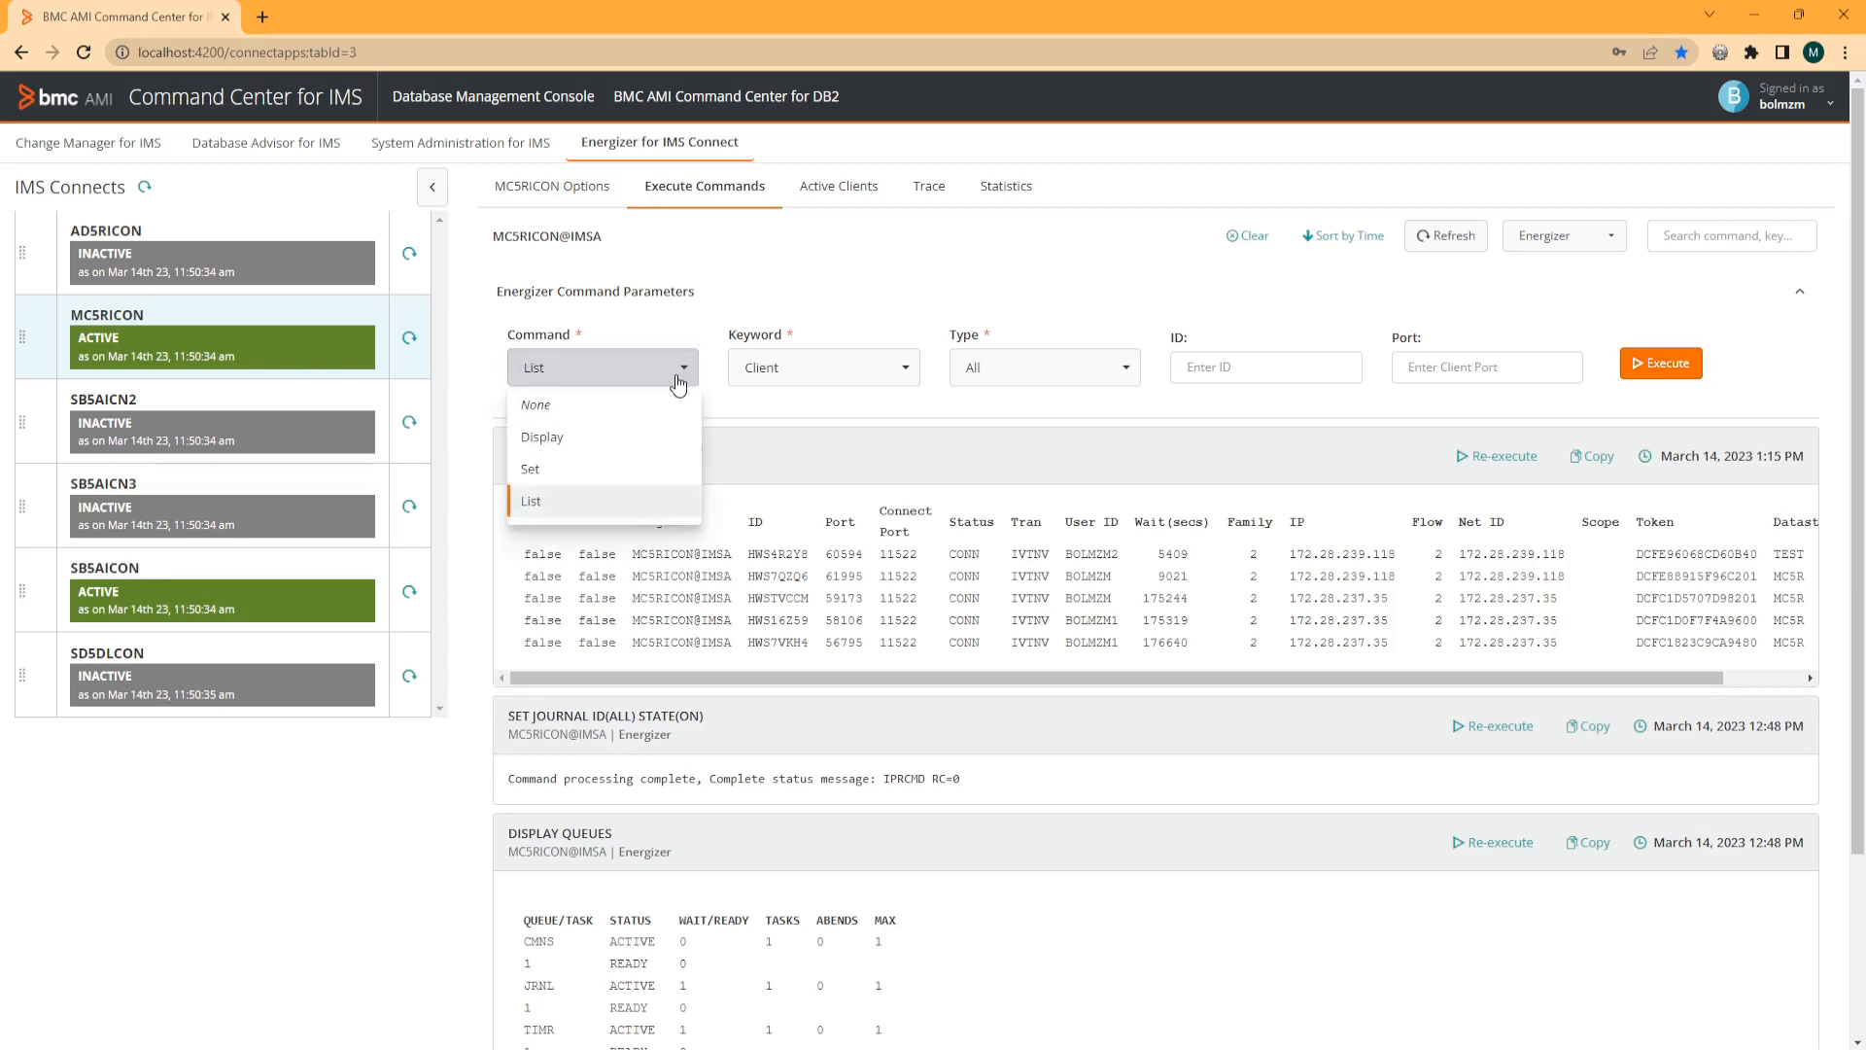
click(637, 436)
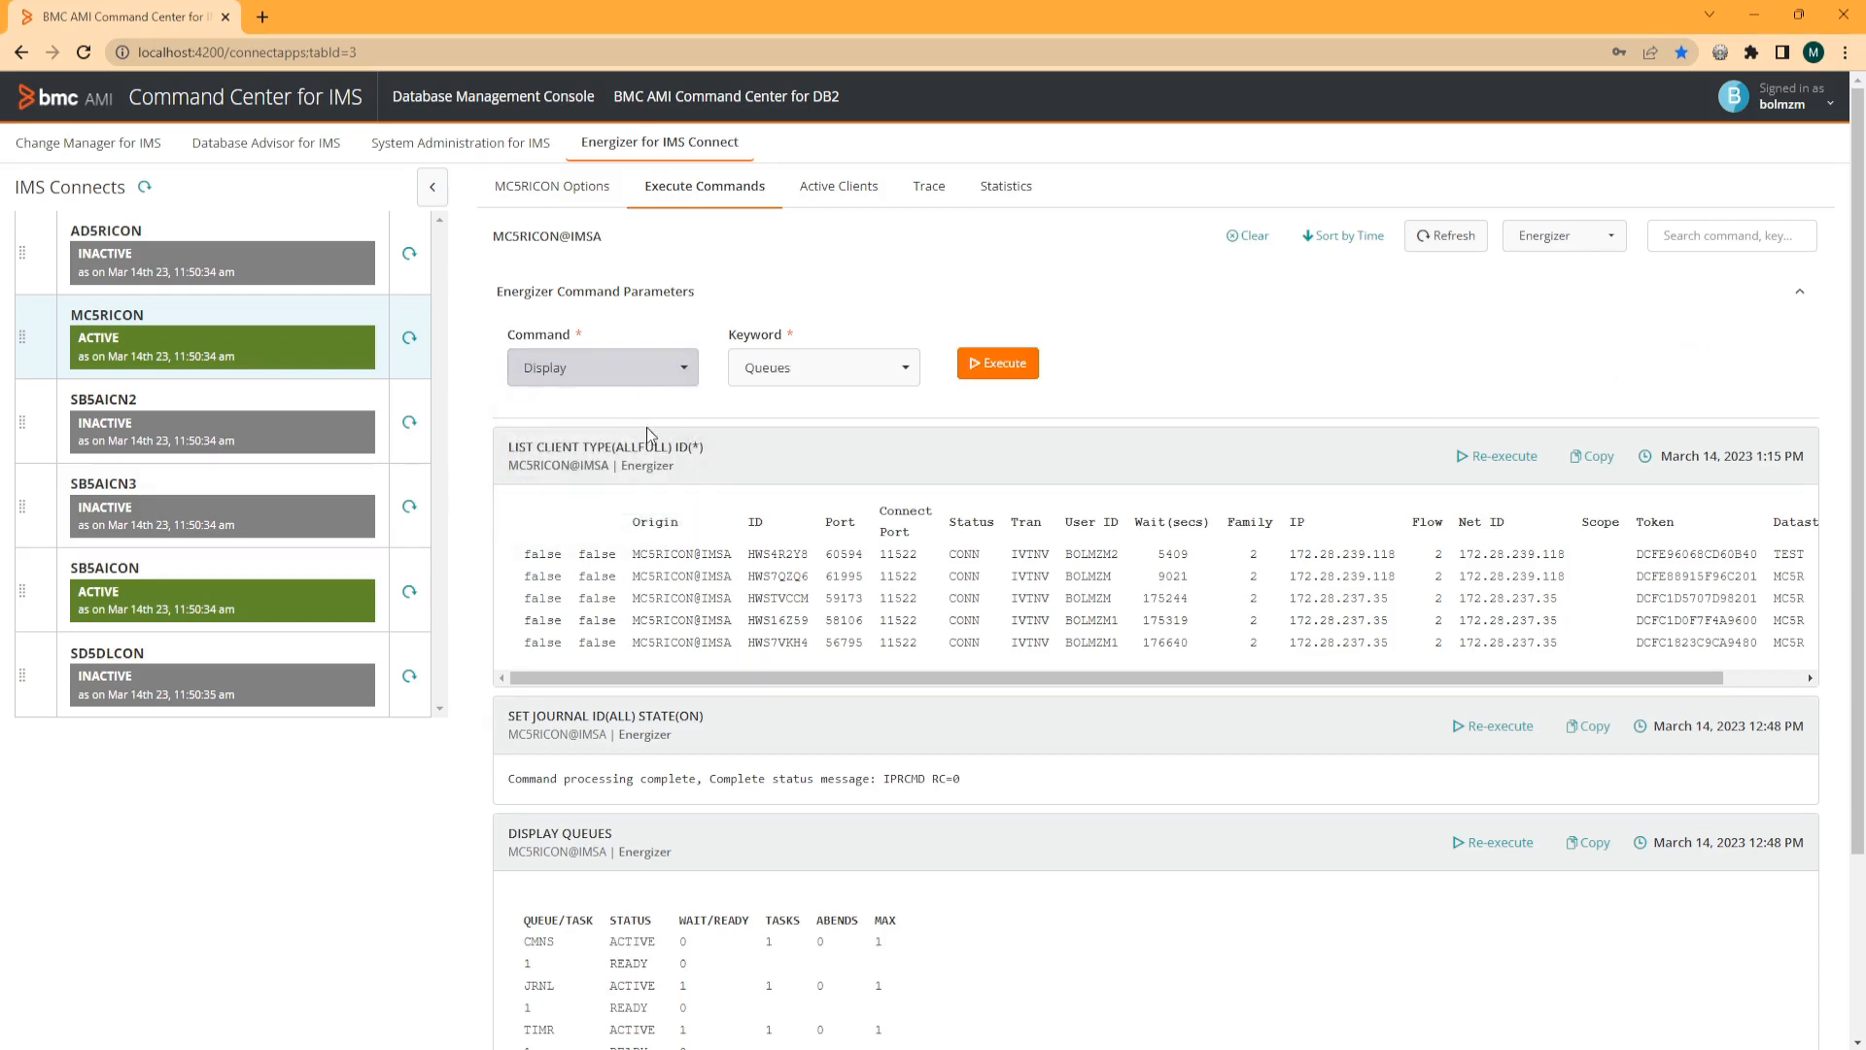
click(912, 374)
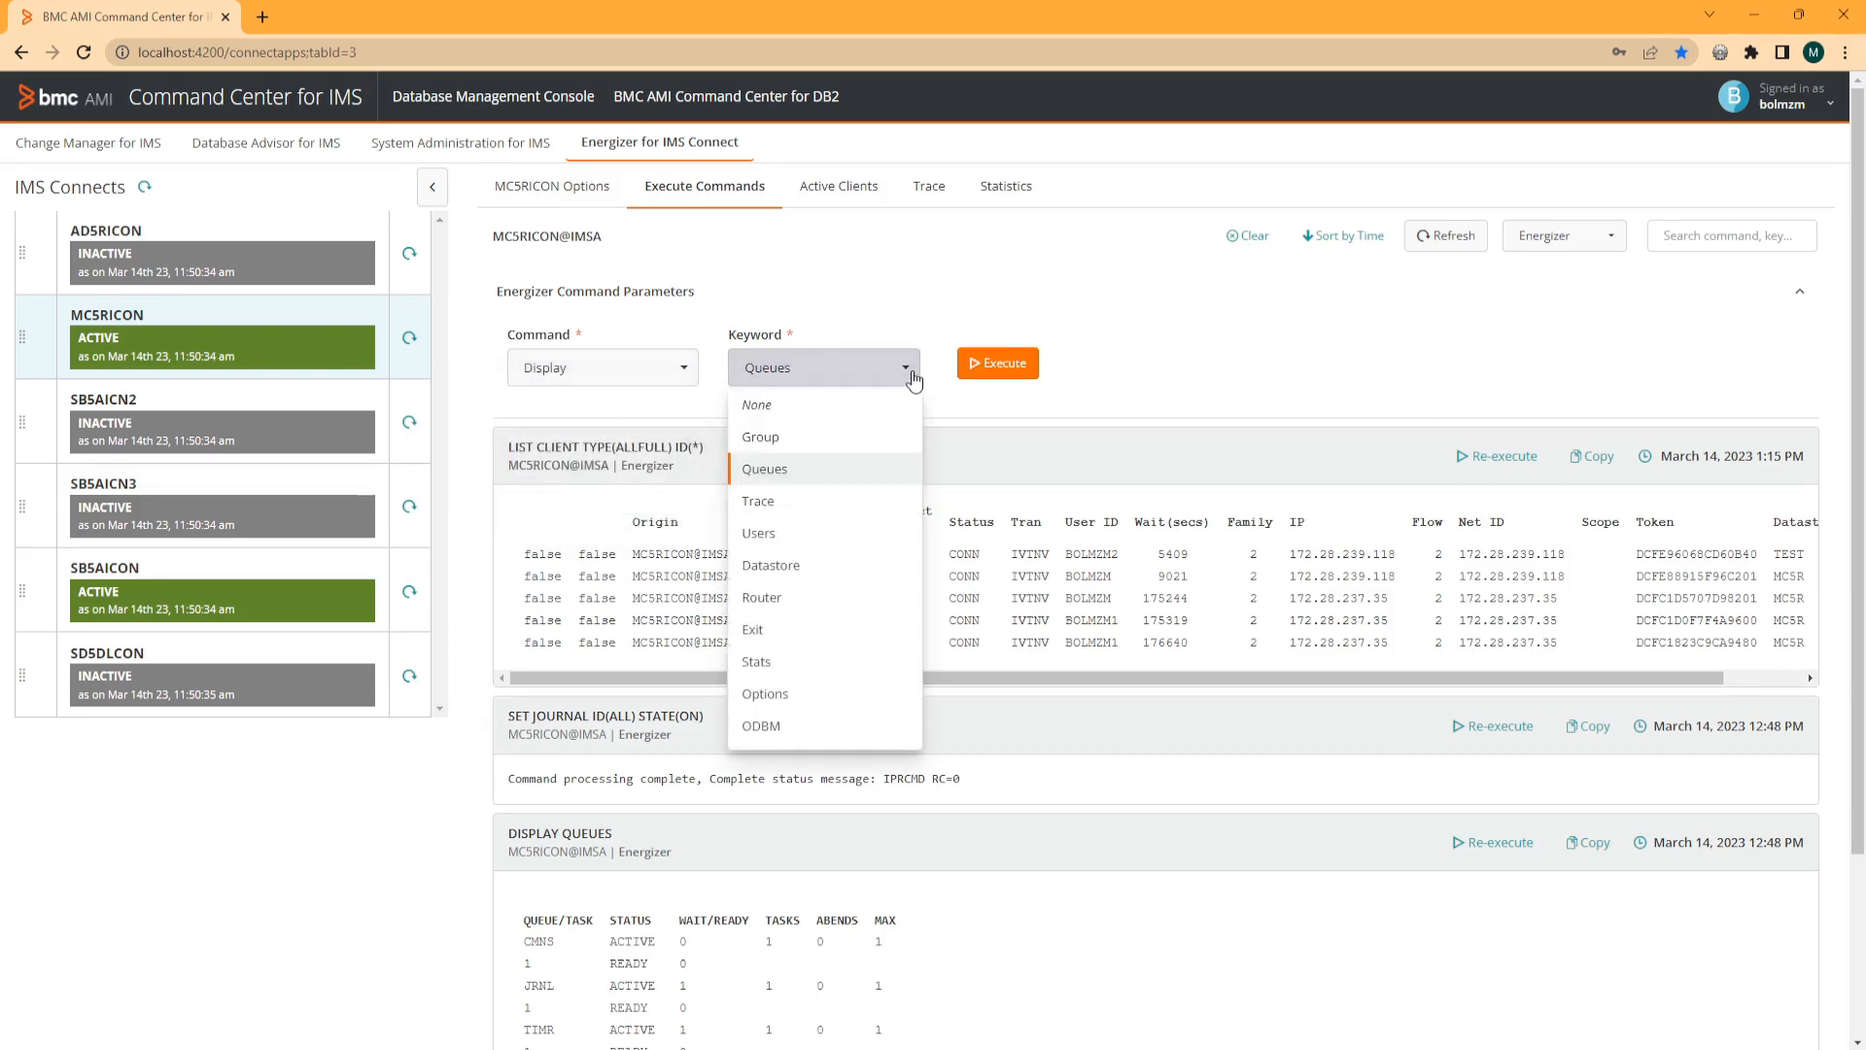
click(824, 438)
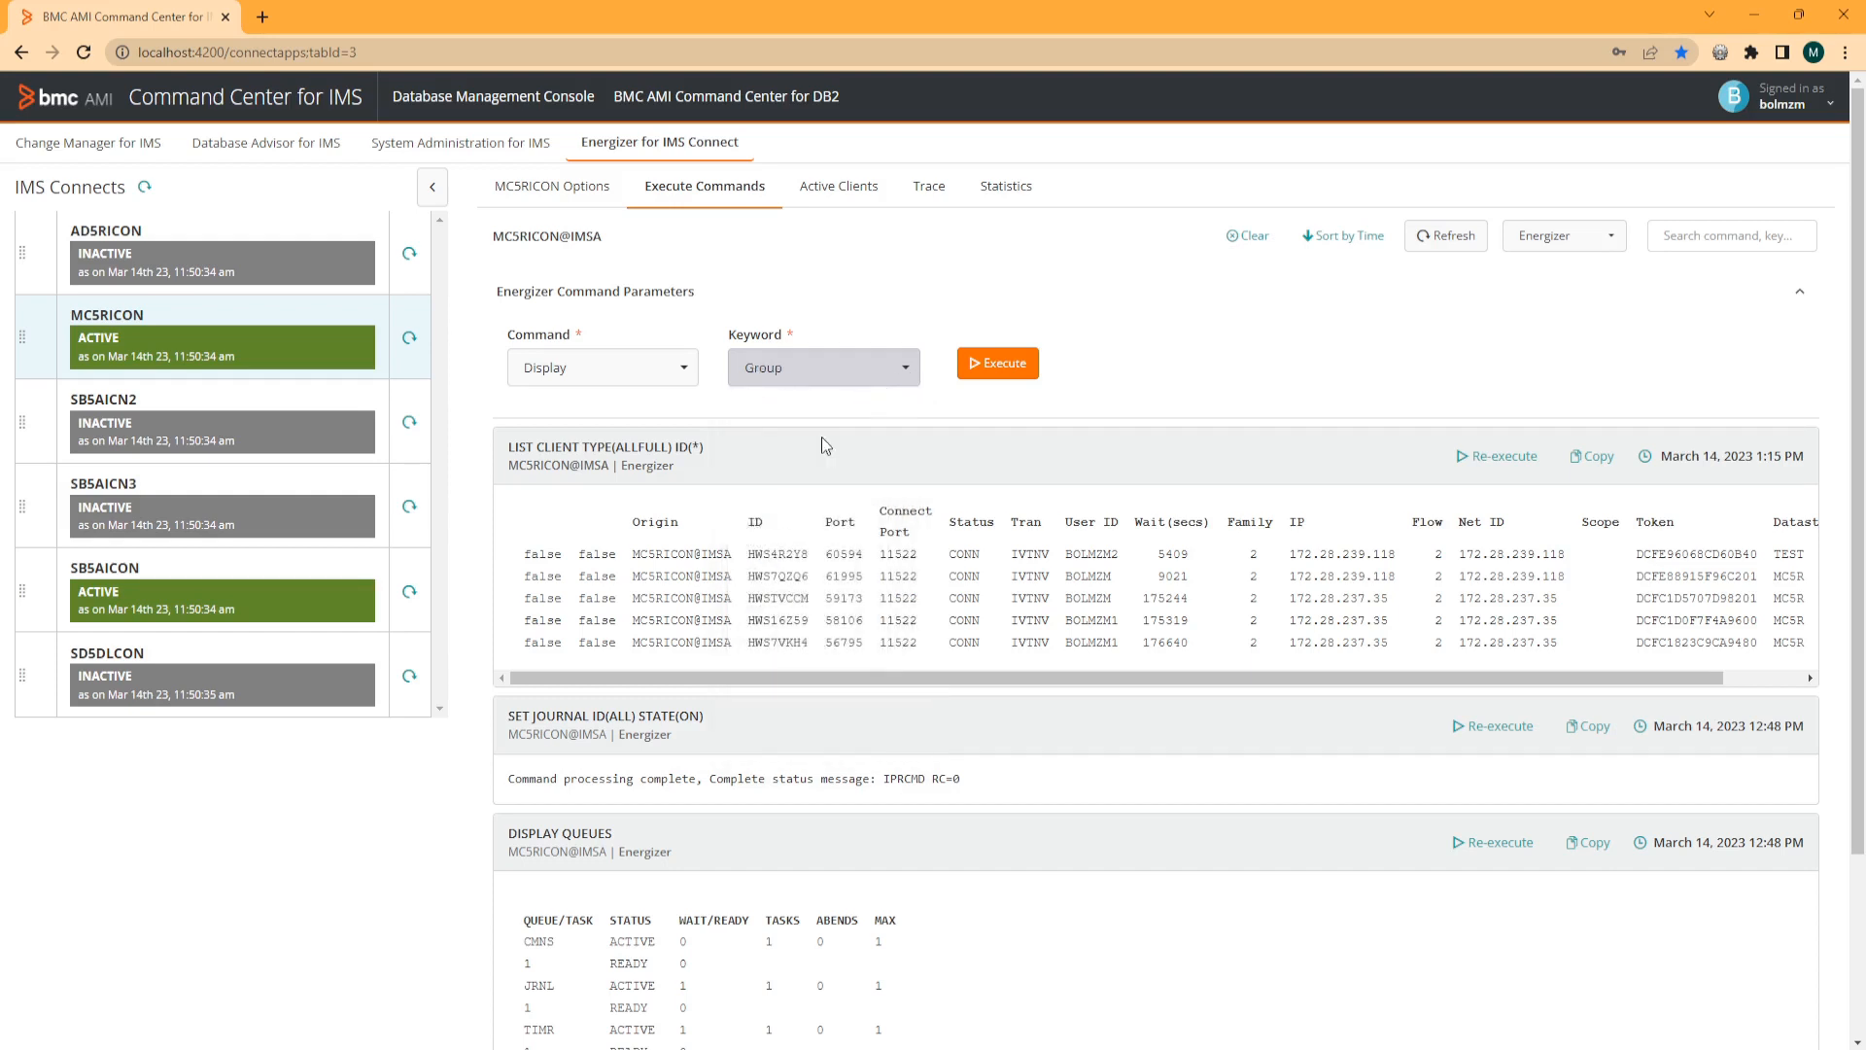
click(913, 386)
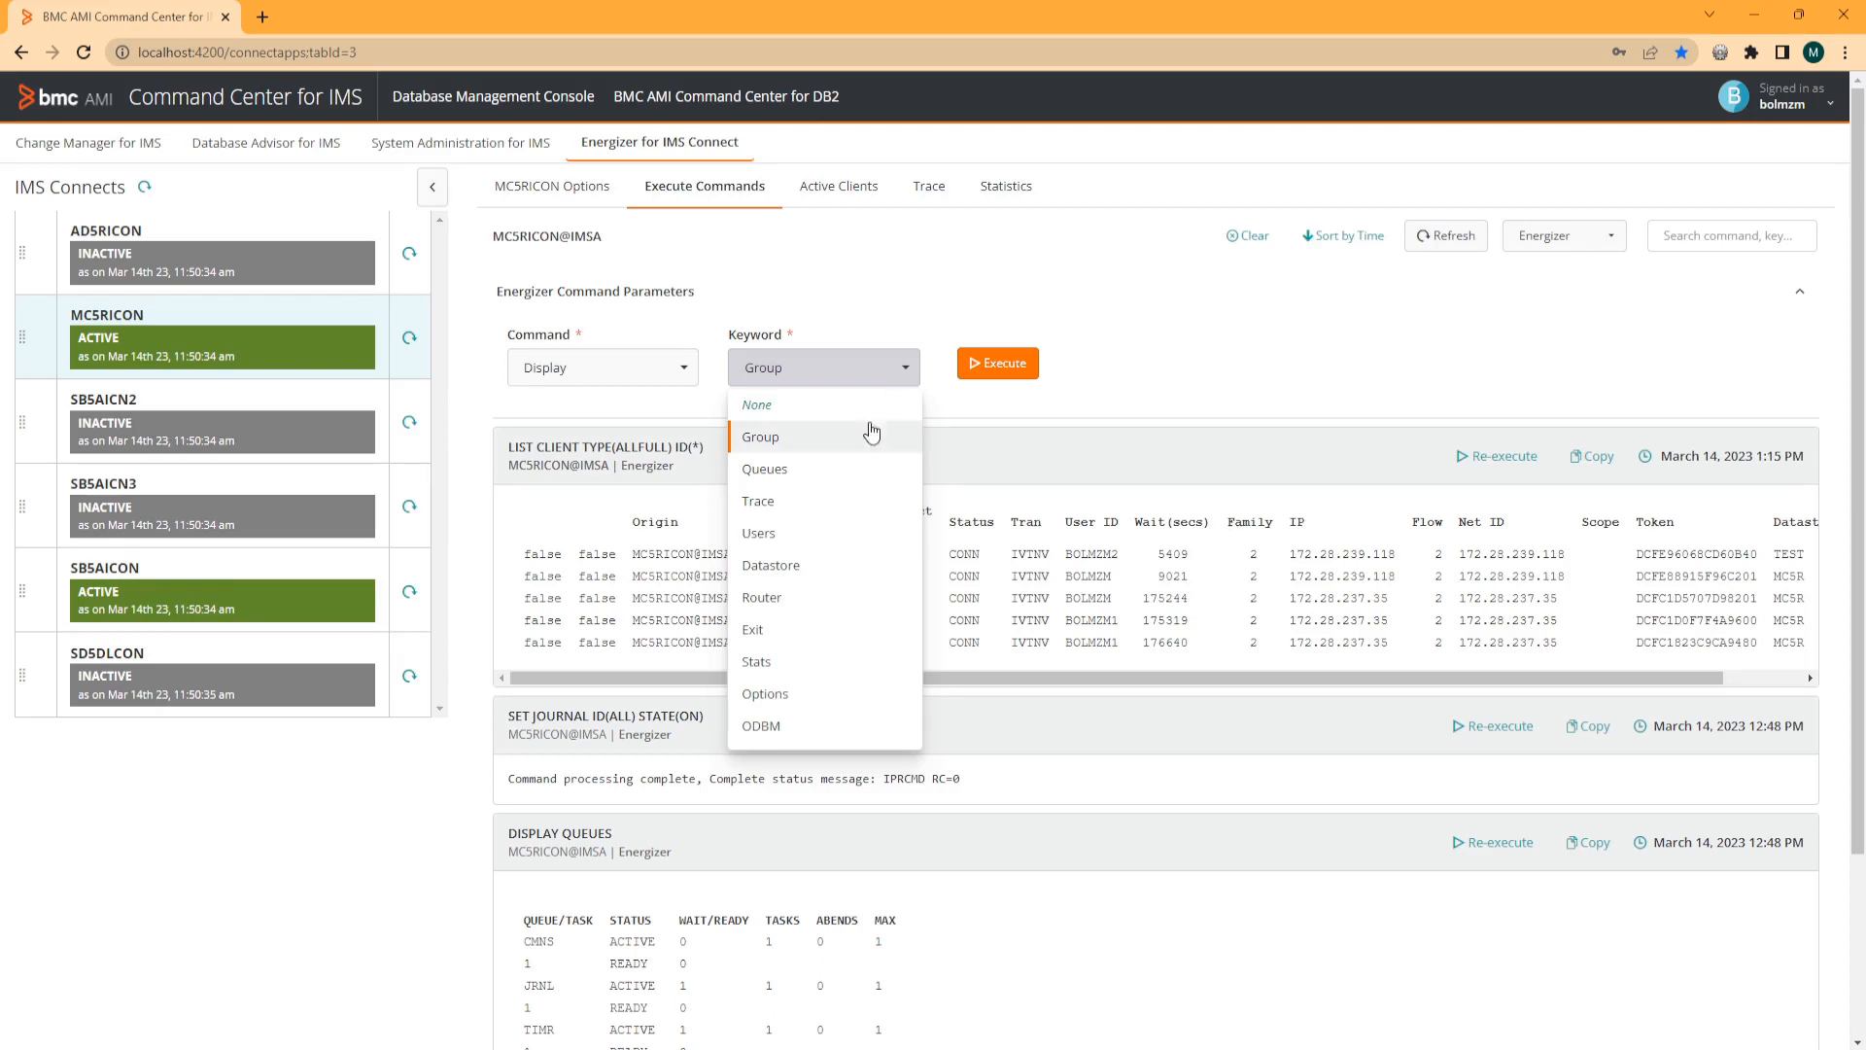
click(741, 630)
click(977, 379)
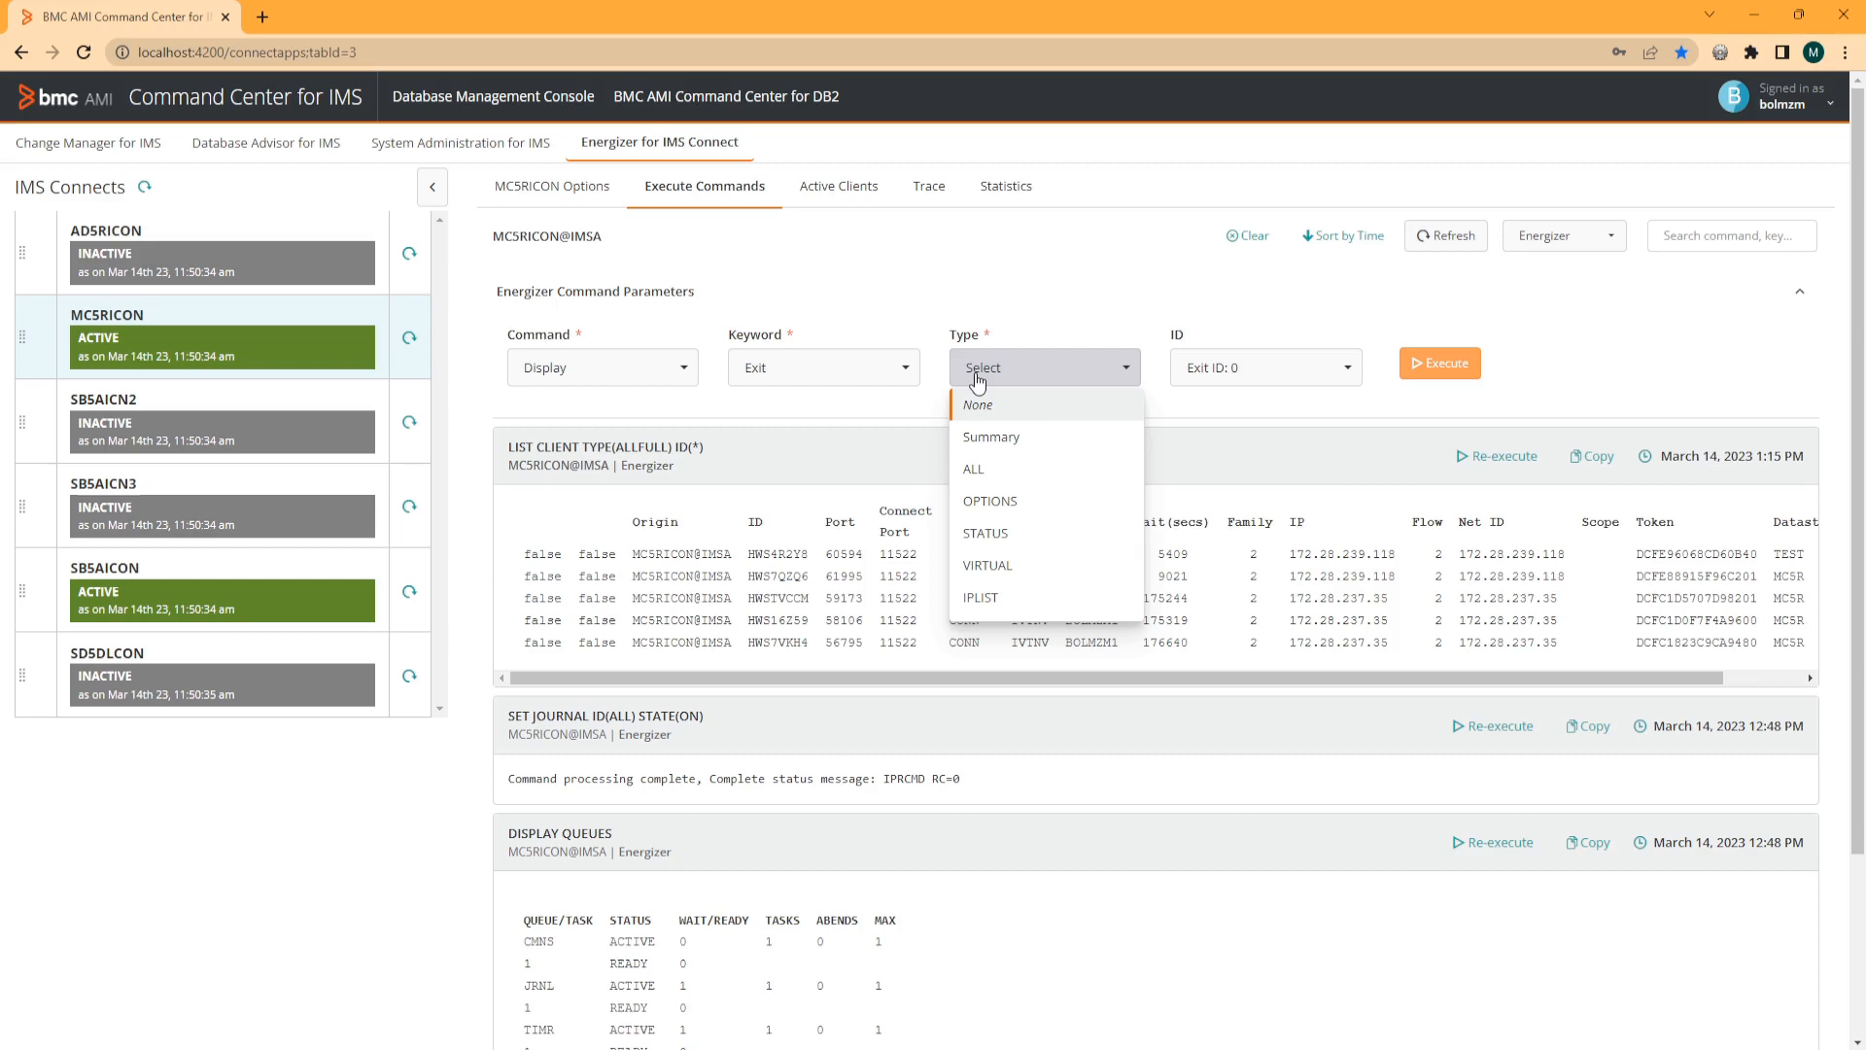
click(984, 436)
click(1344, 369)
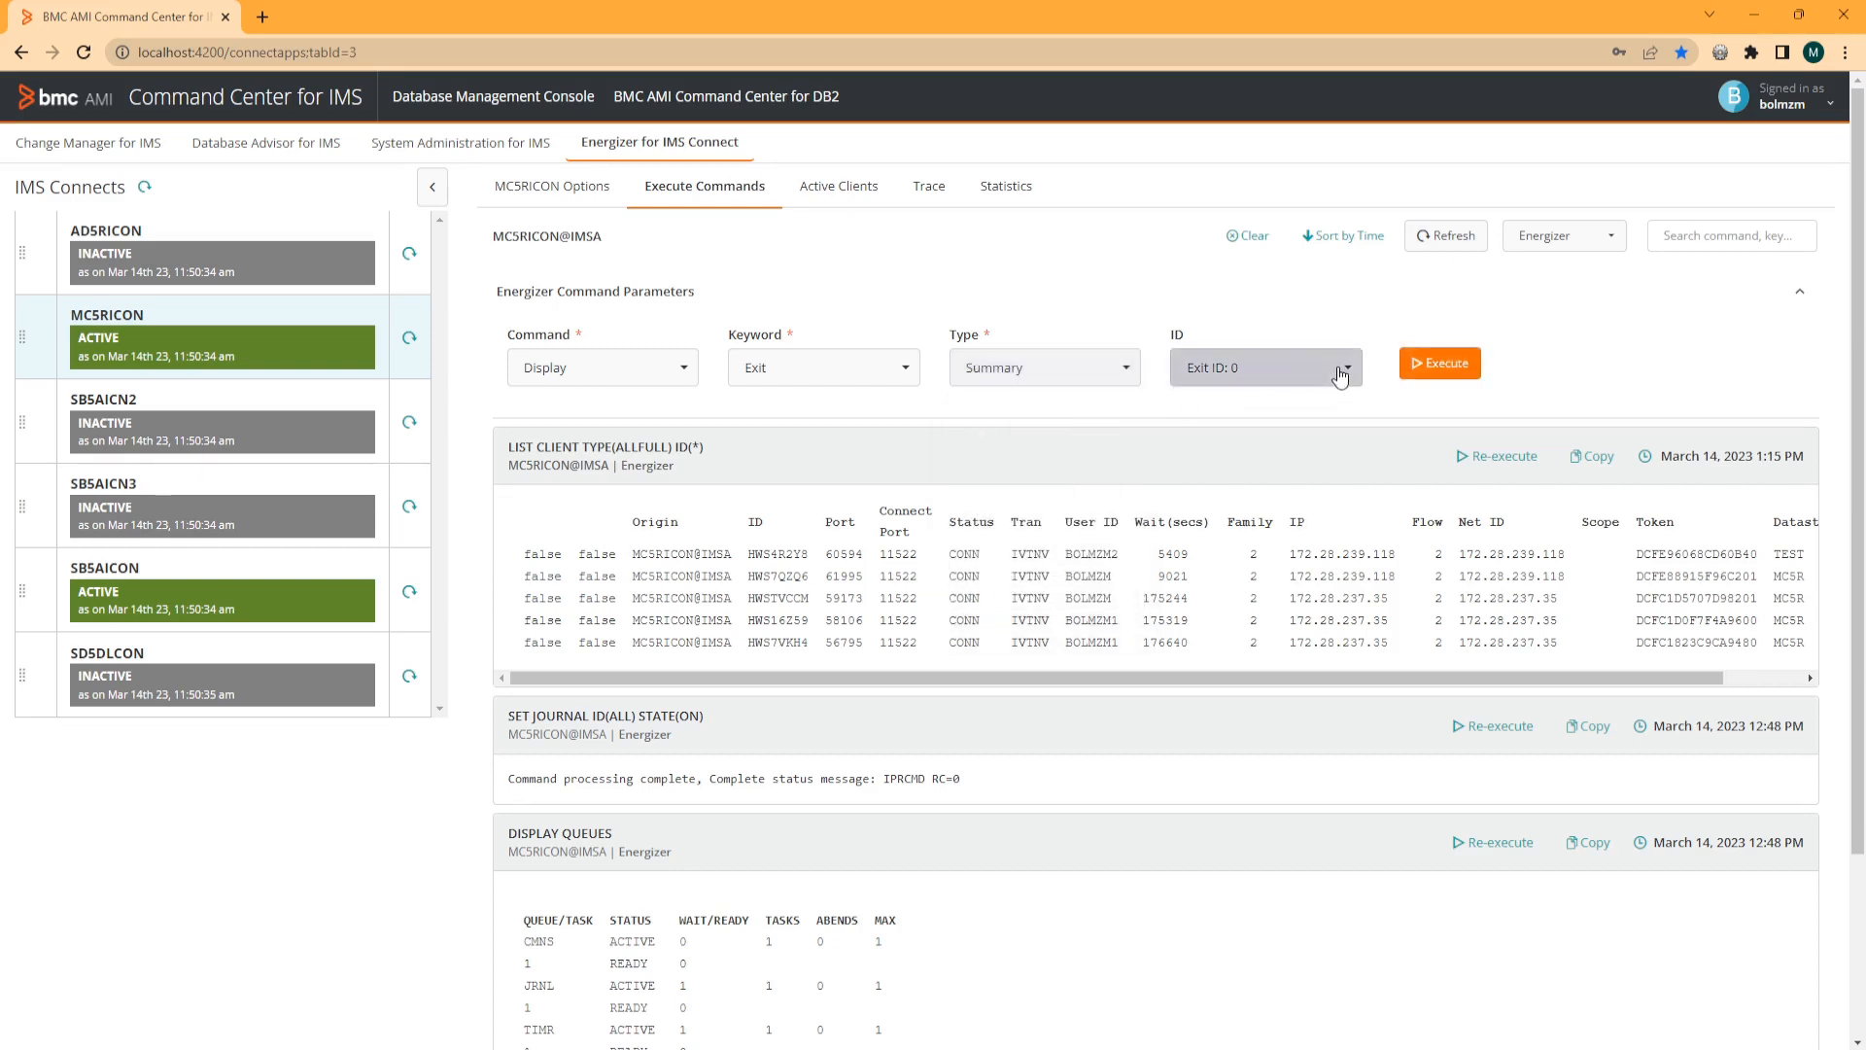
click(1239, 443)
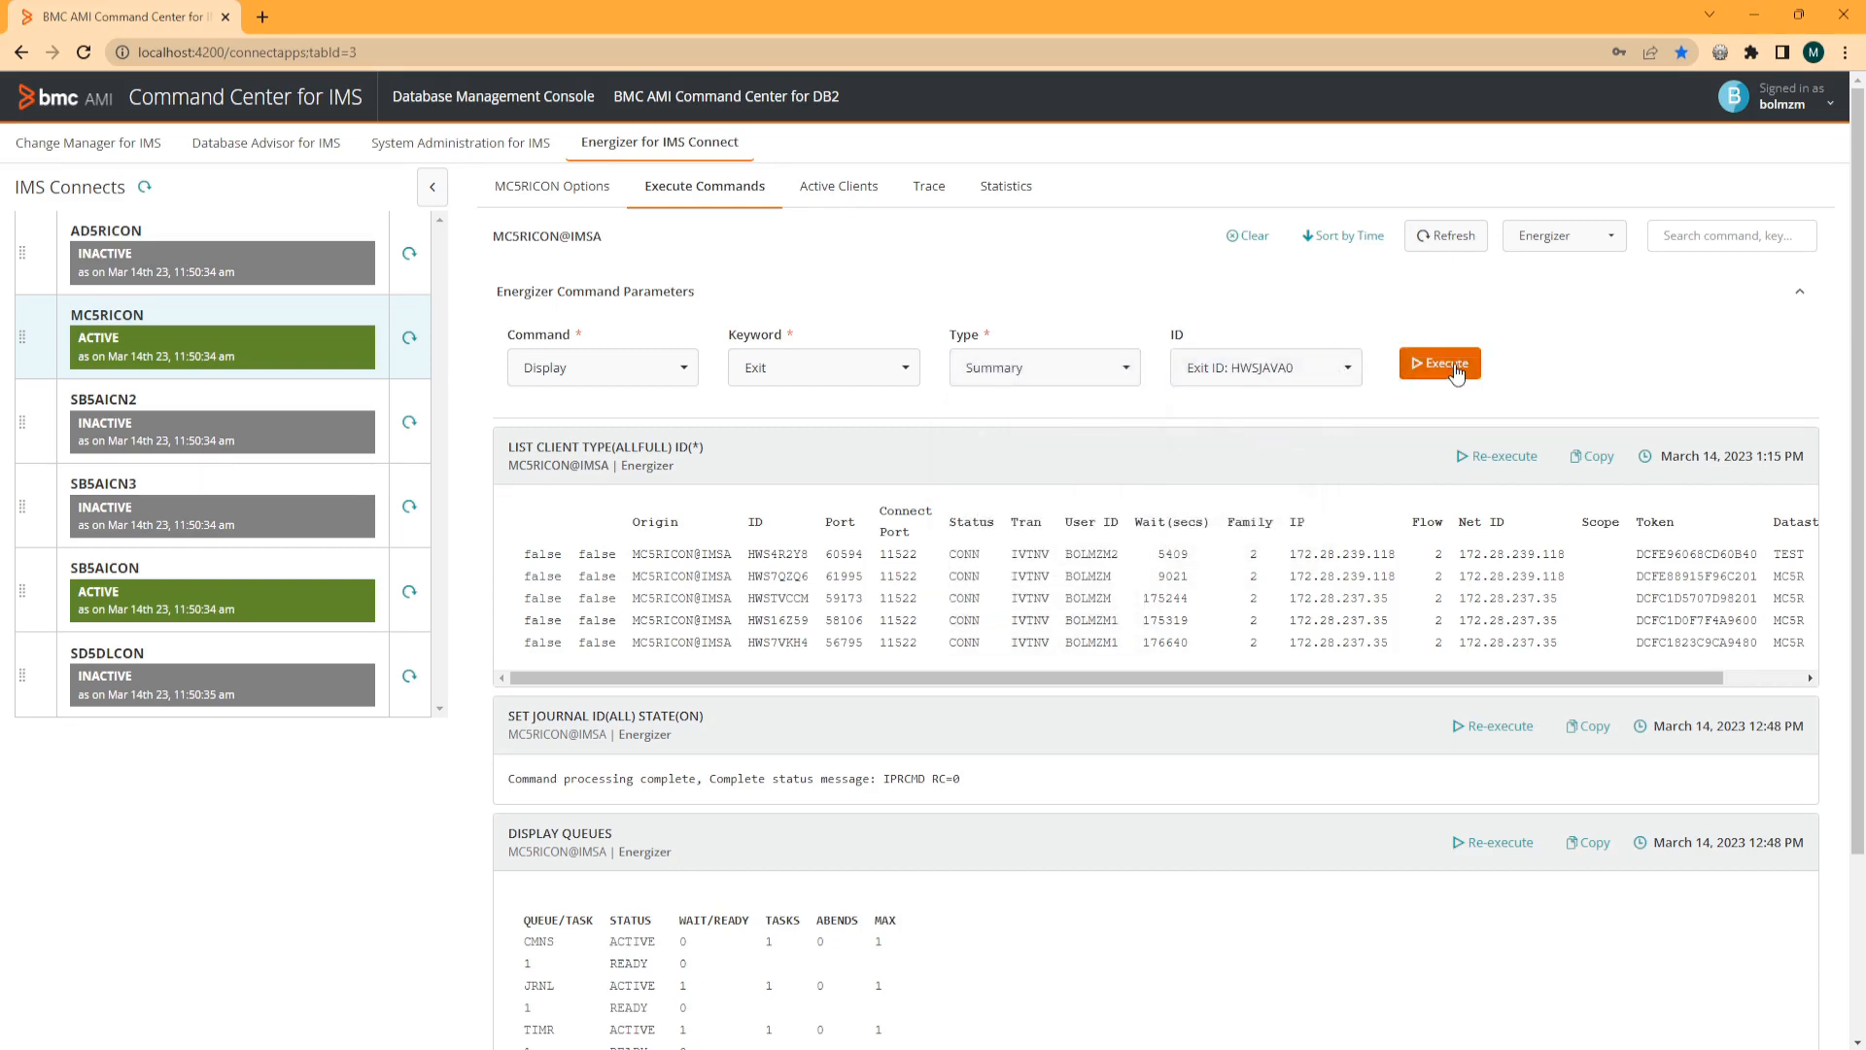
click(1448, 364)
scroll(1311, 334, down, 4)
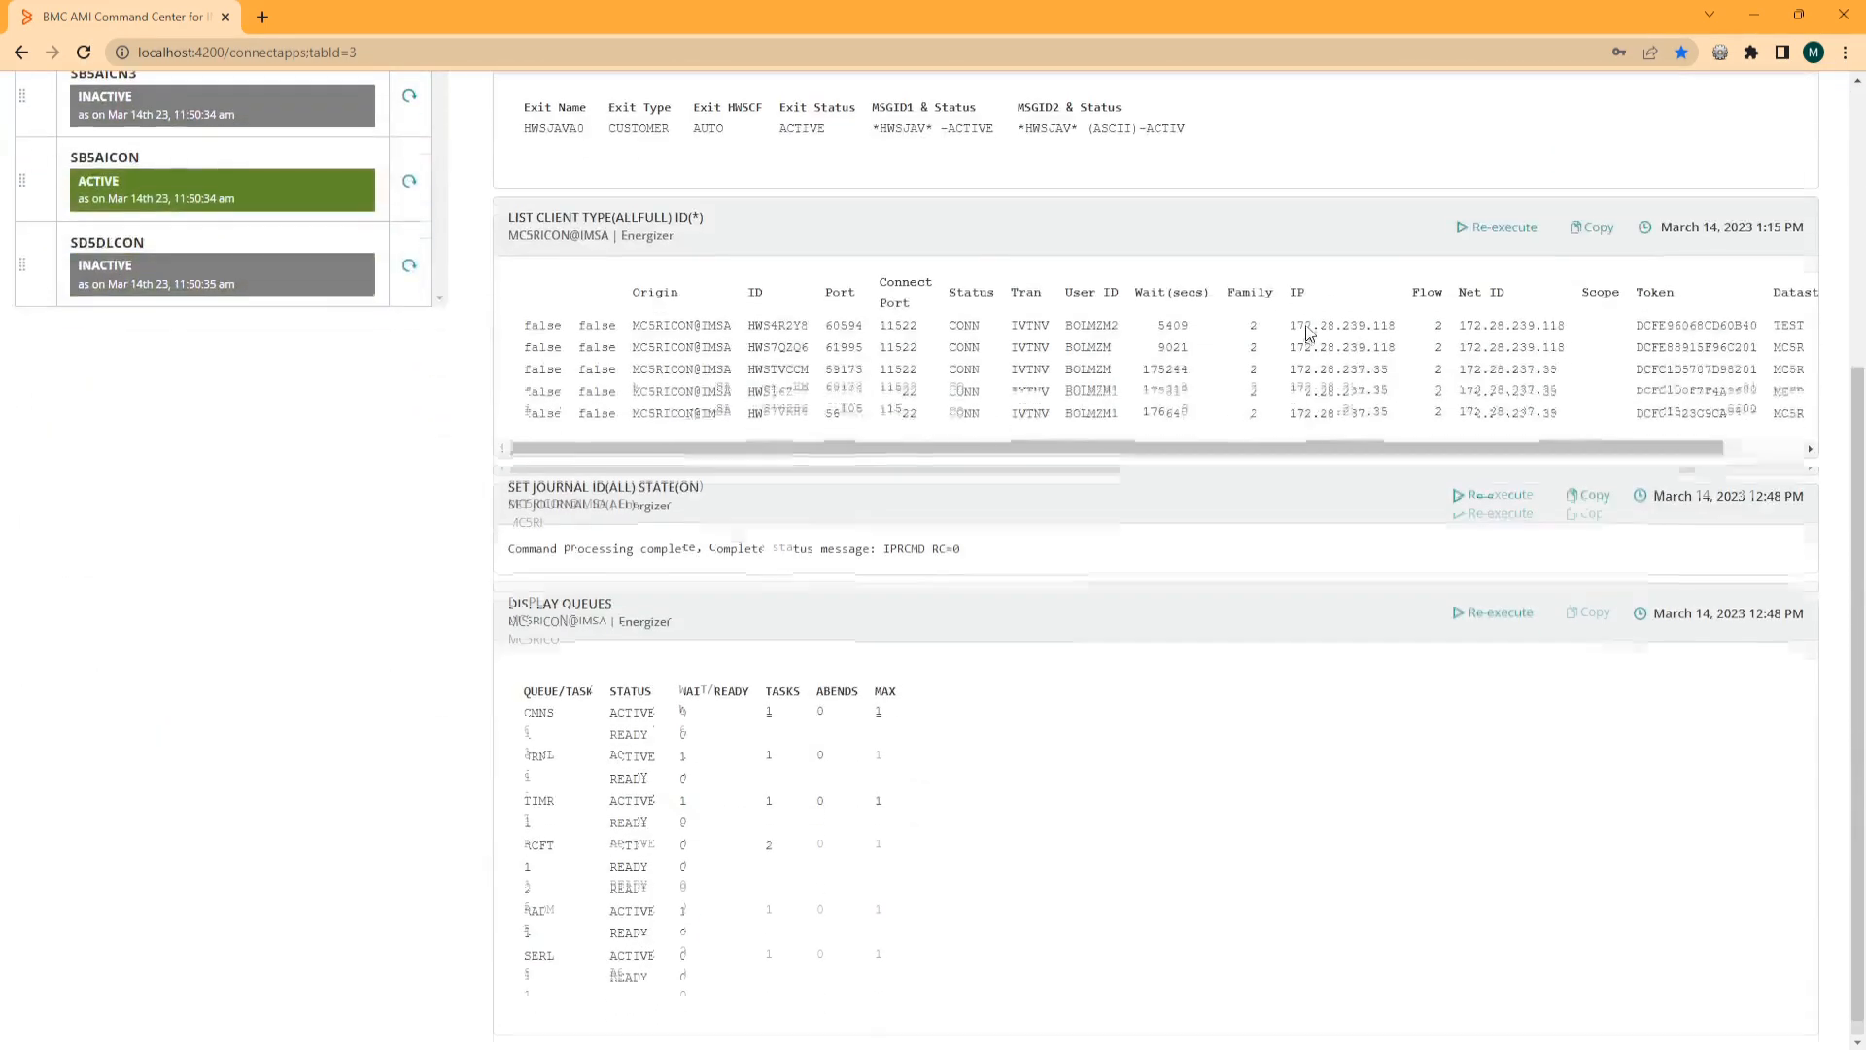
scroll(1309, 333, up, 4)
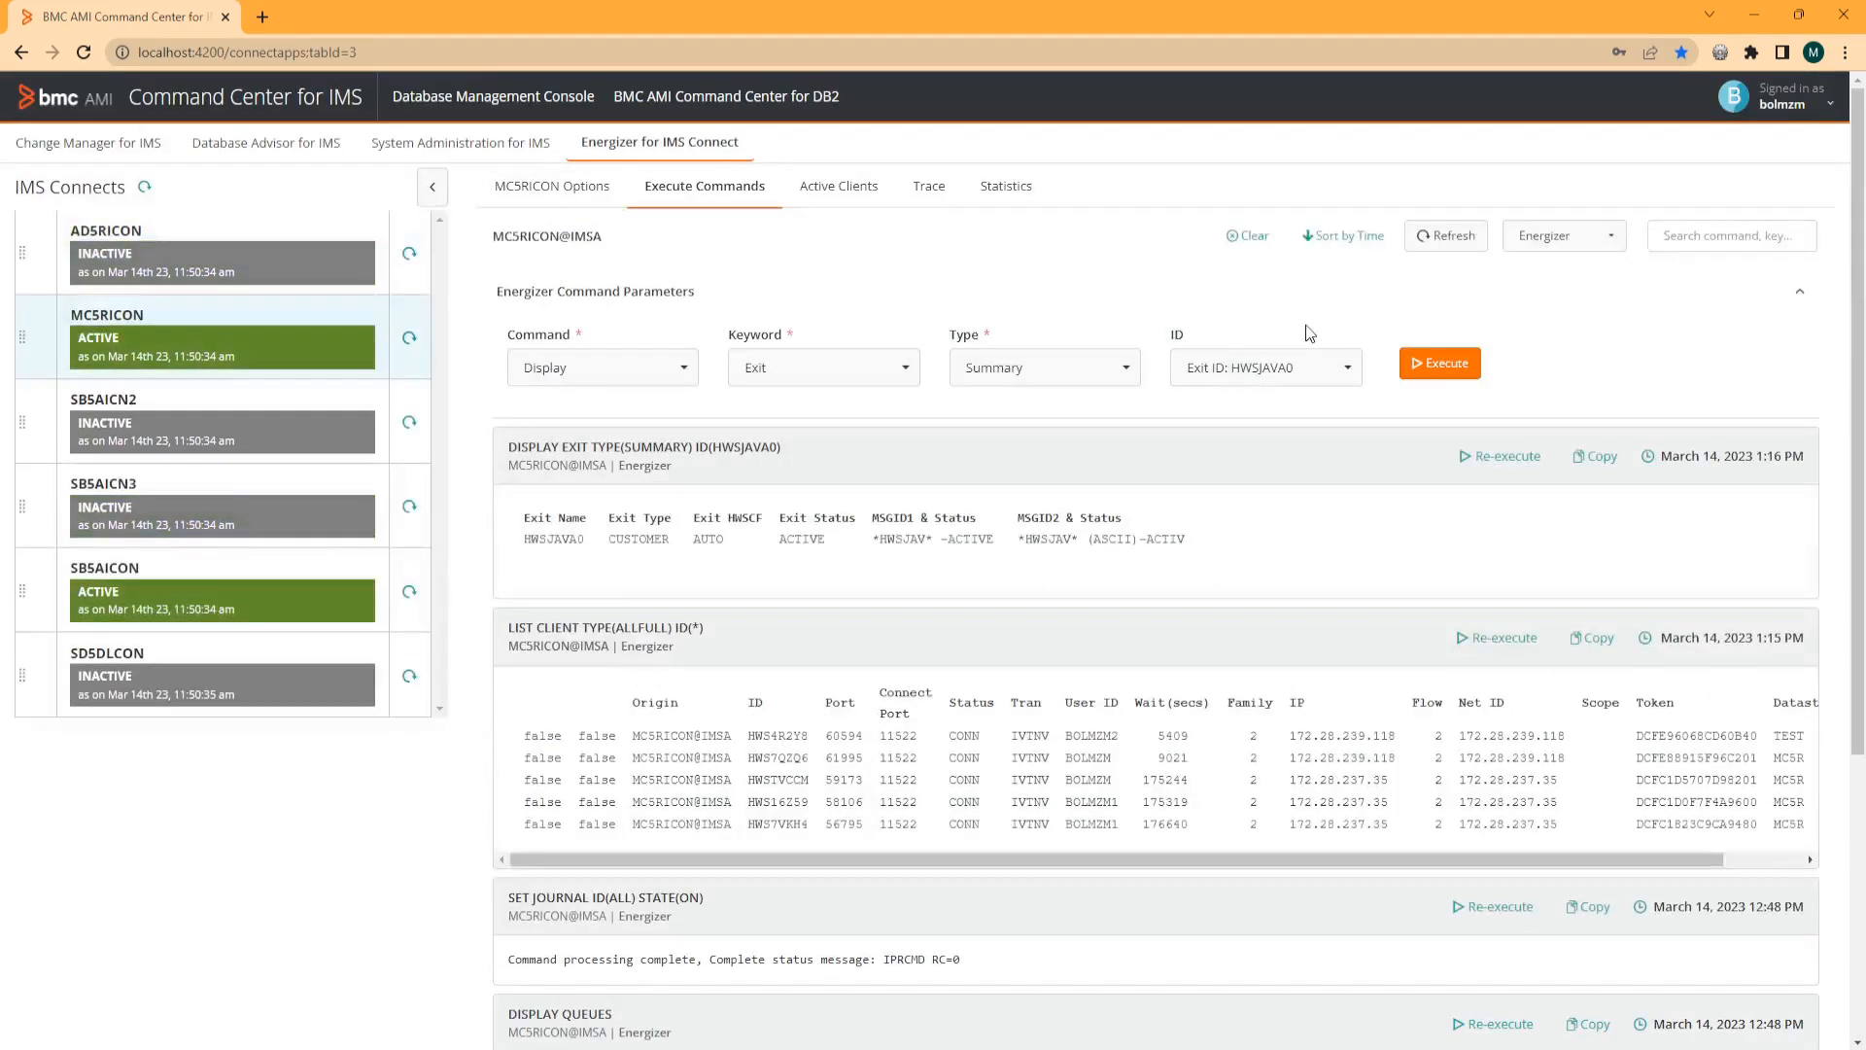
Reverse the time sort order of the command outputs and clear them all.
click(1358, 245)
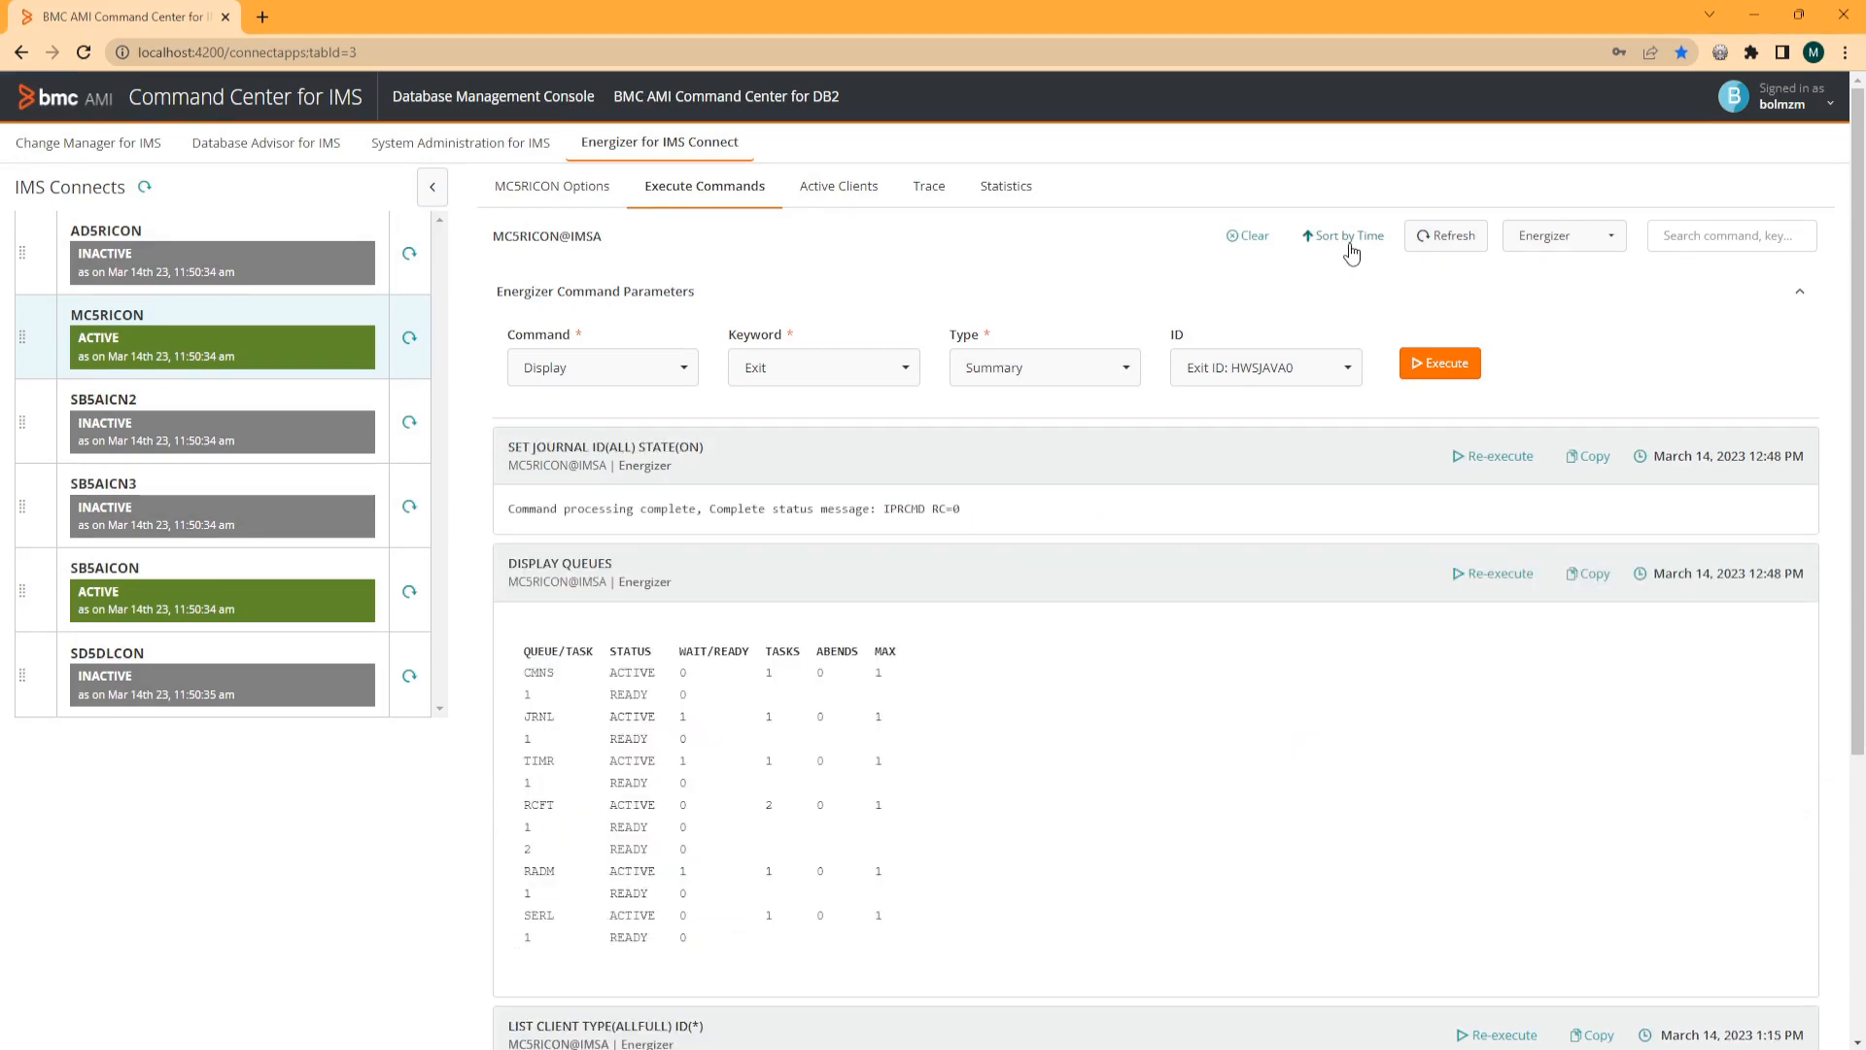
click(1258, 243)
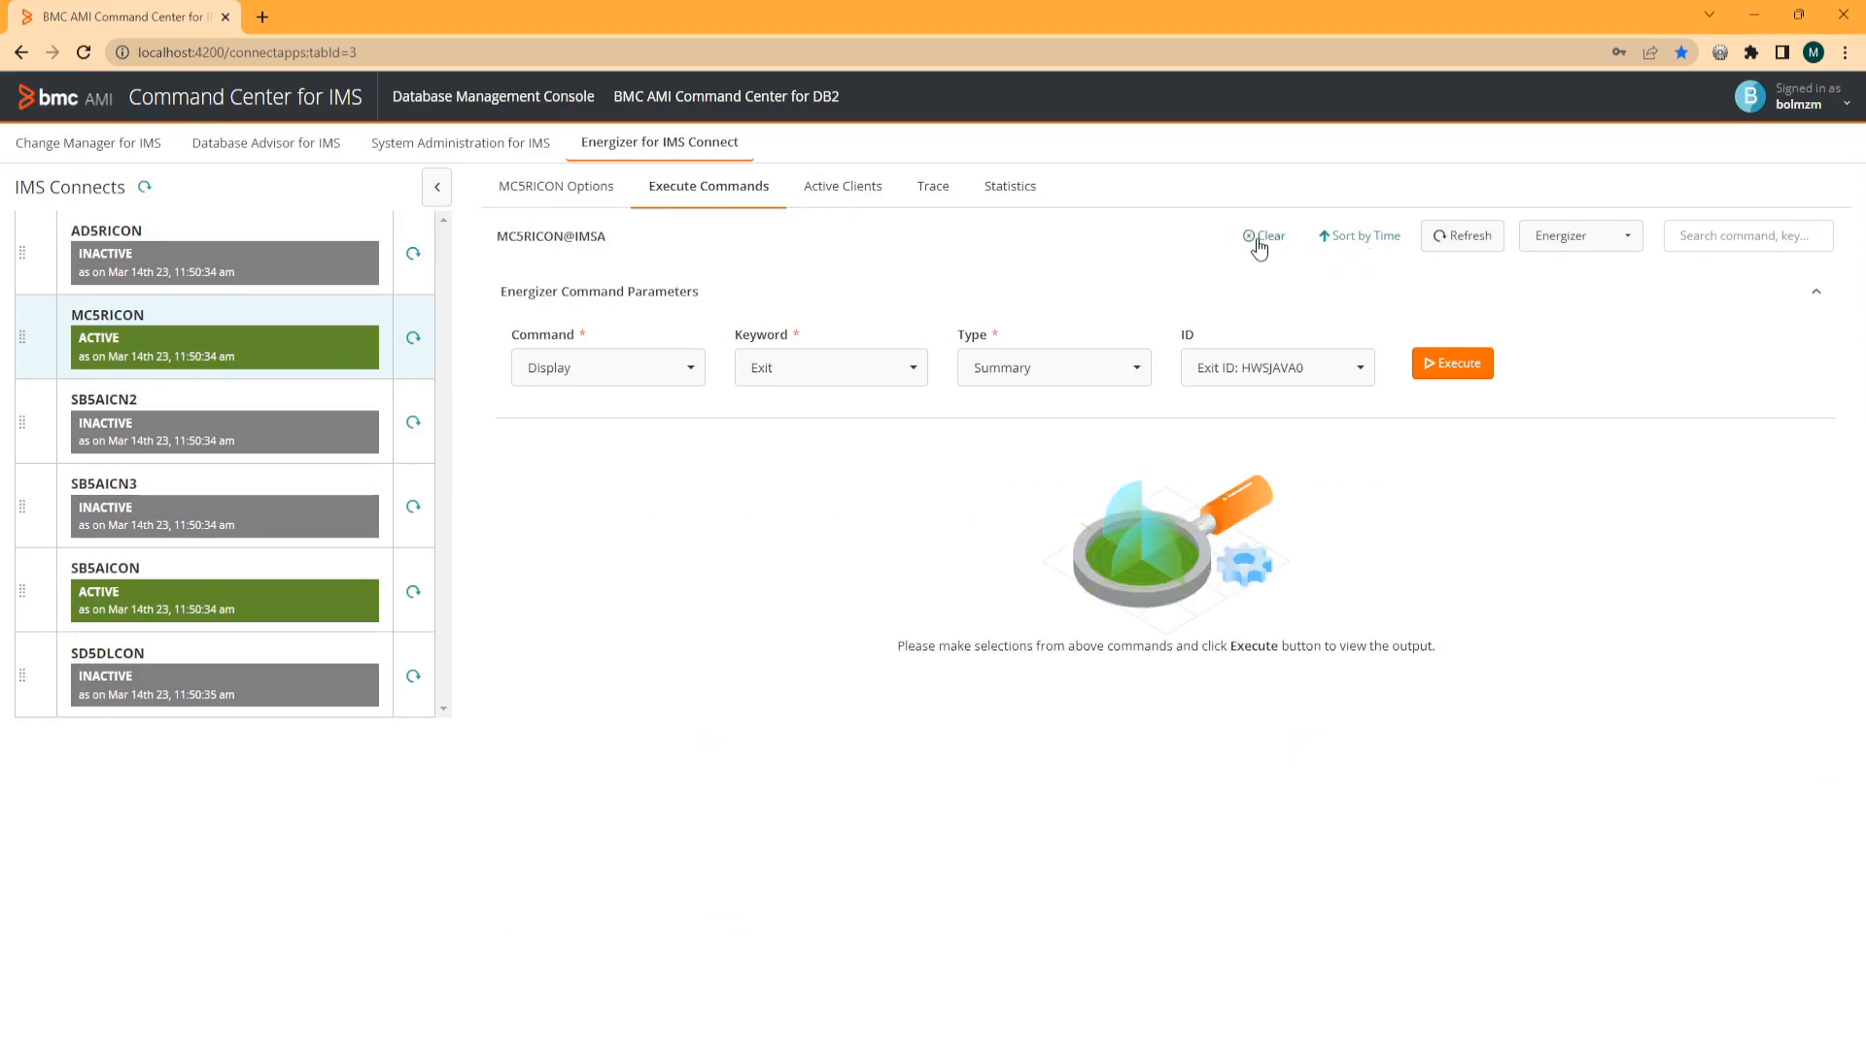
Delete client HWS7QZQ6 from the MC5RICON active clients.
click(843, 186)
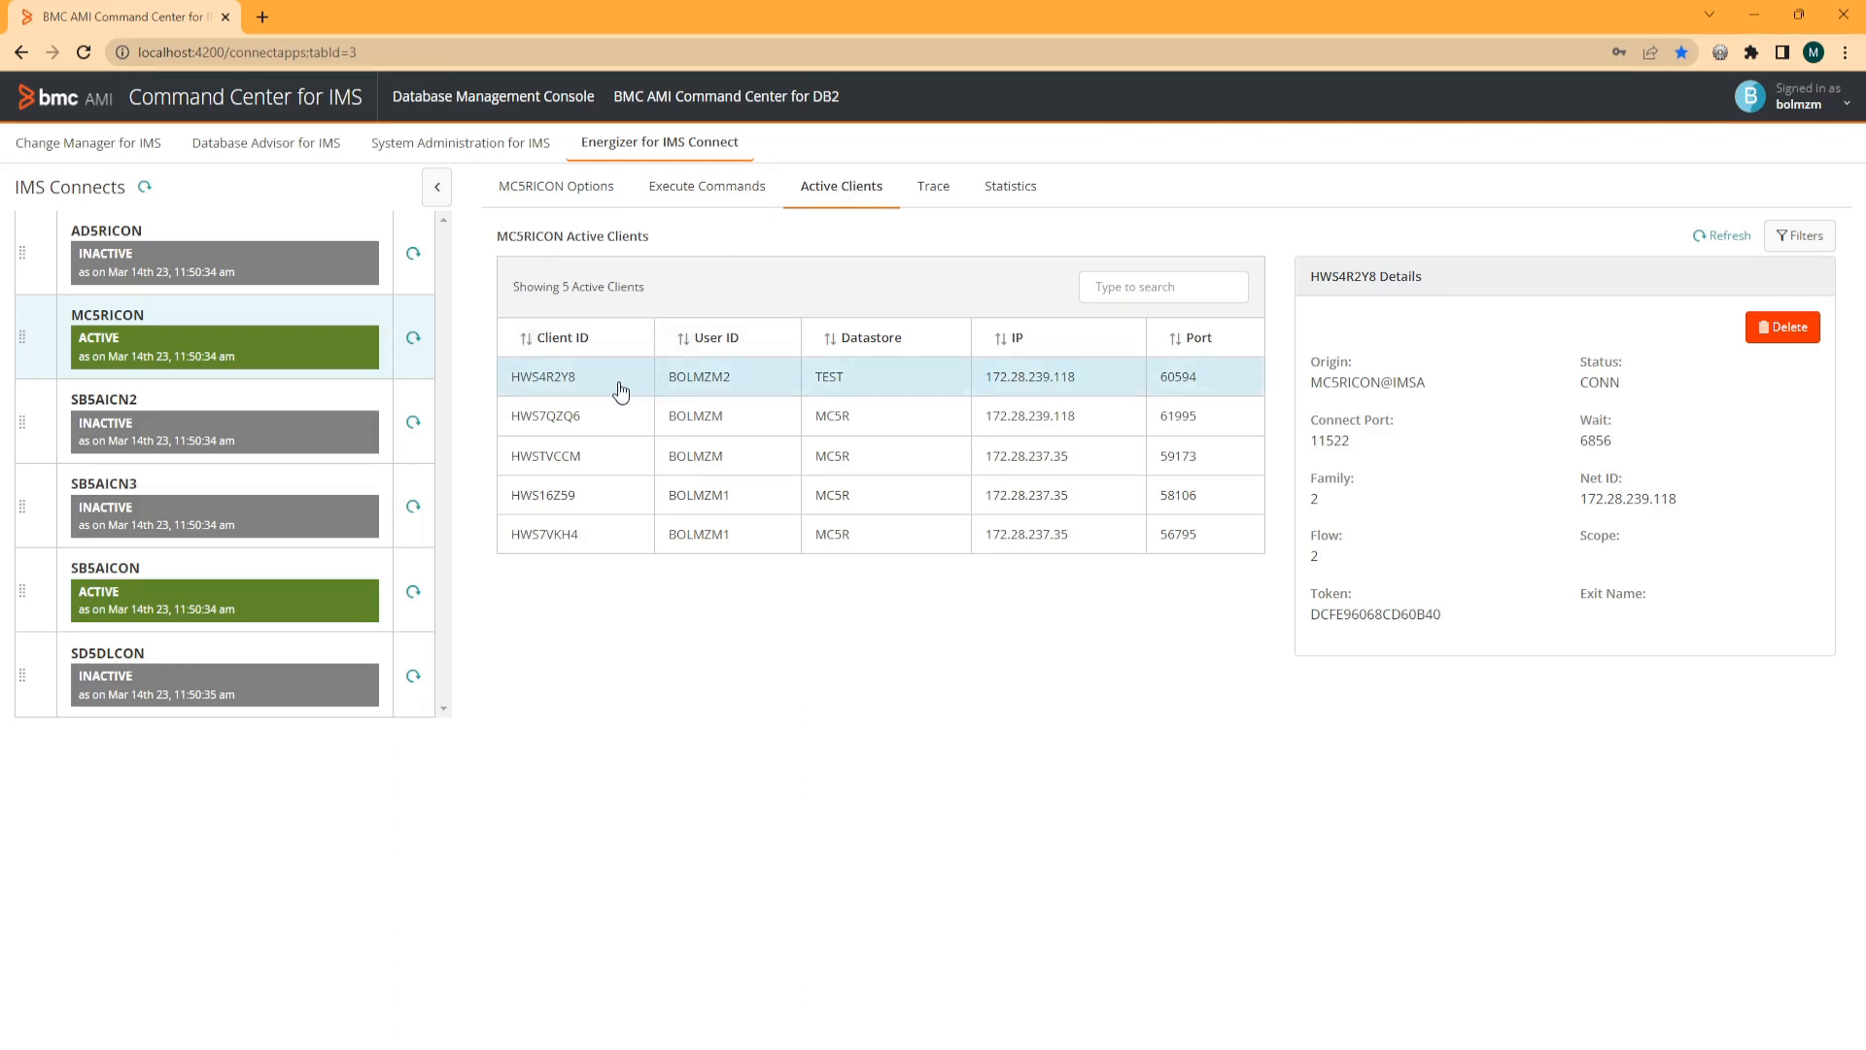
click(601, 425)
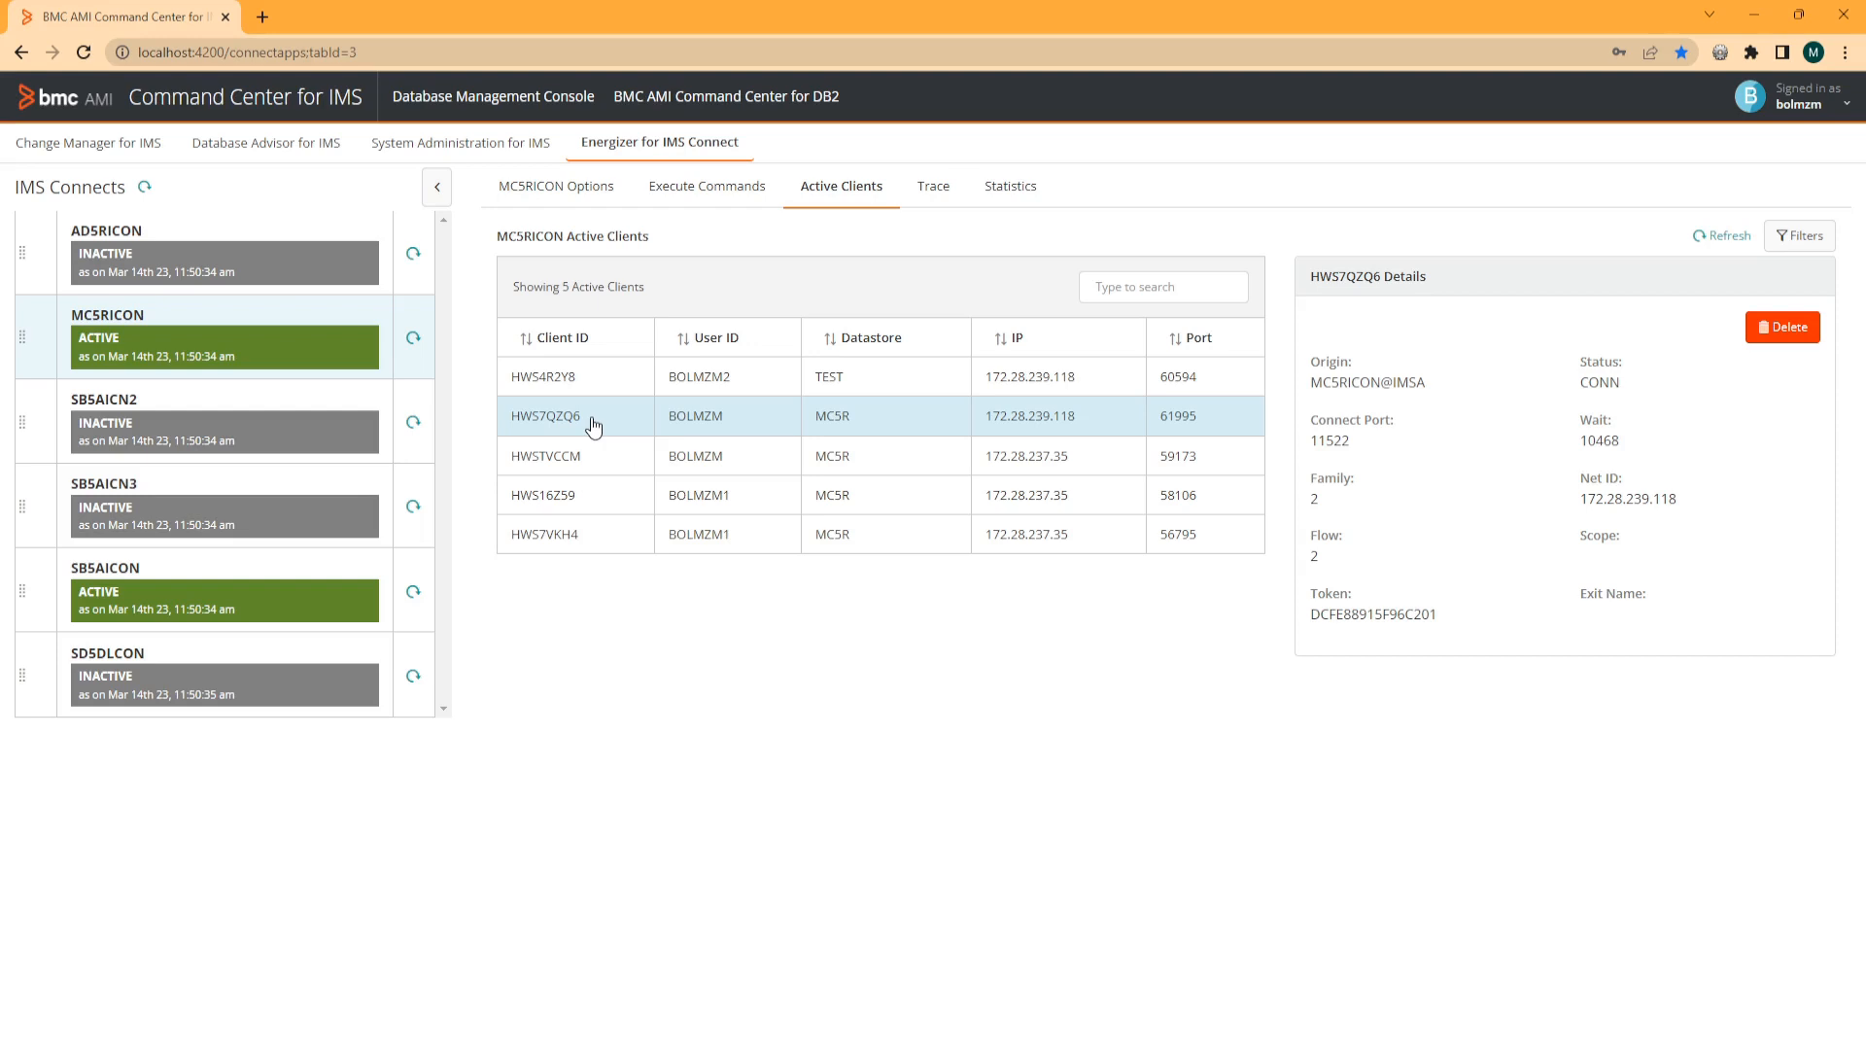
click(1769, 329)
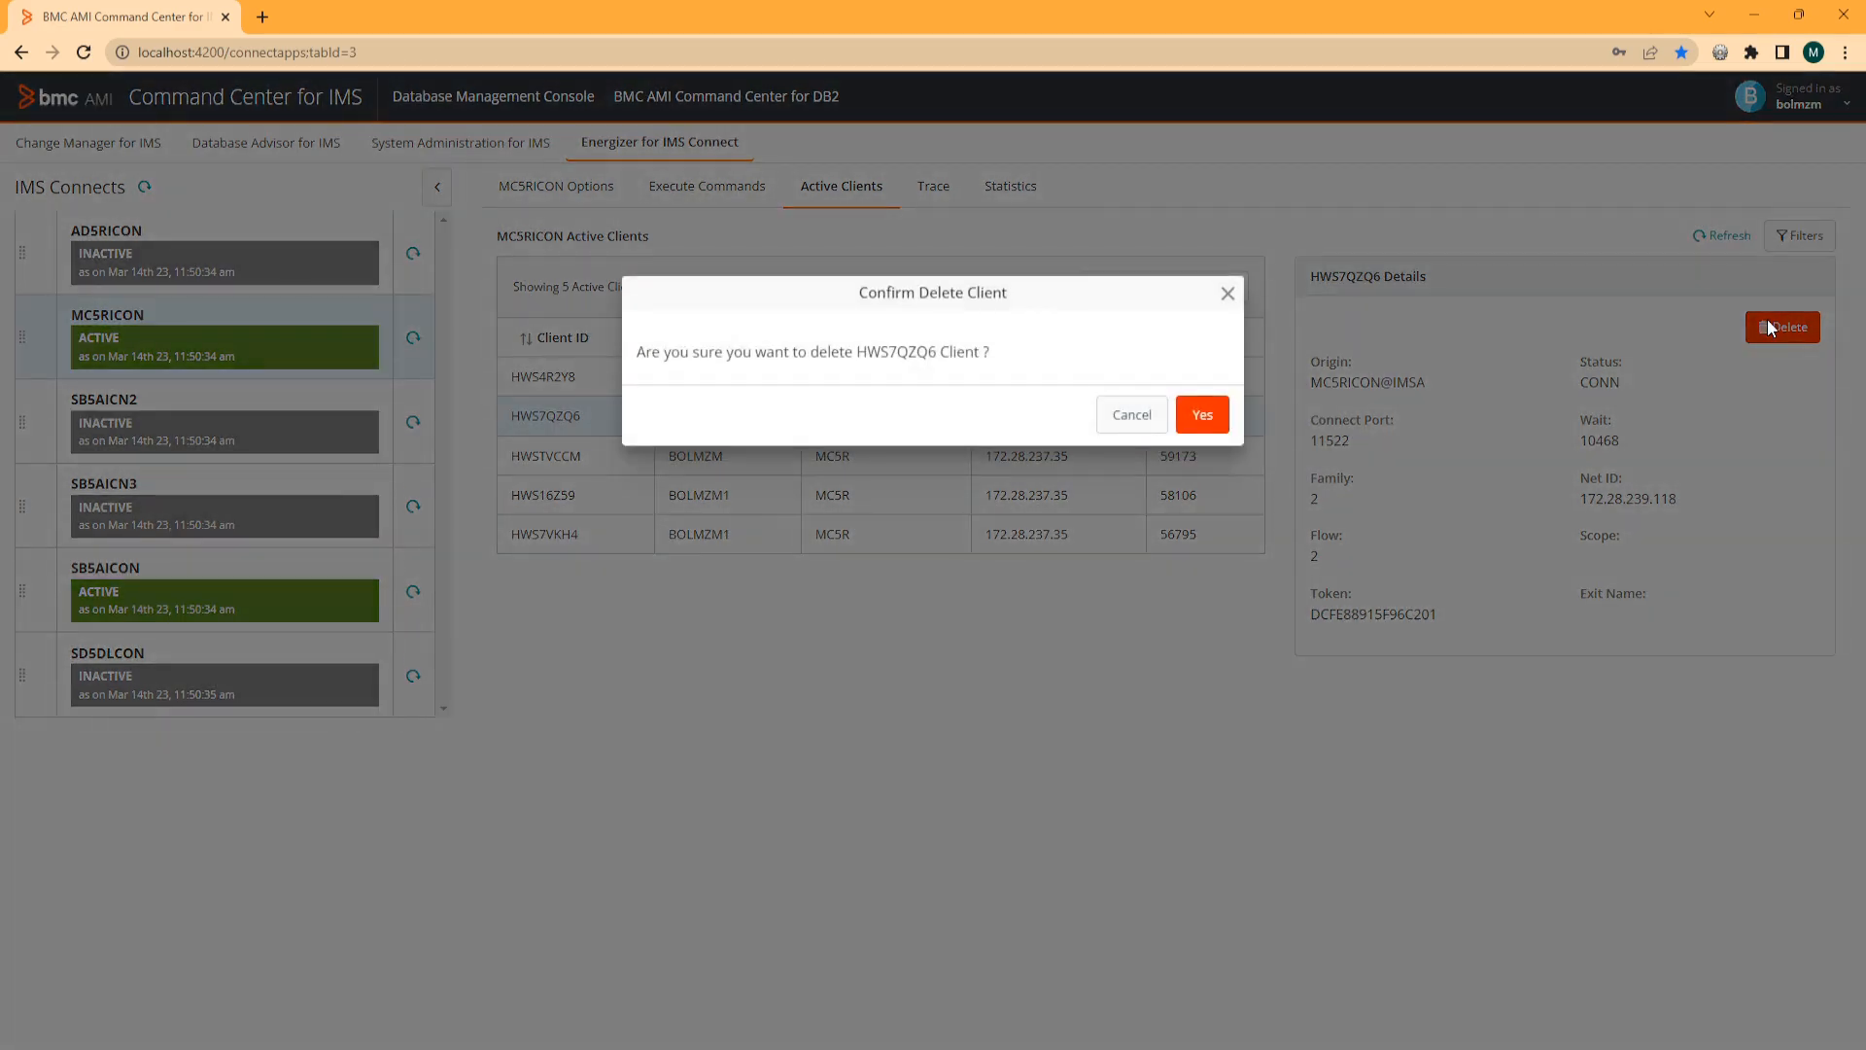
click(1203, 418)
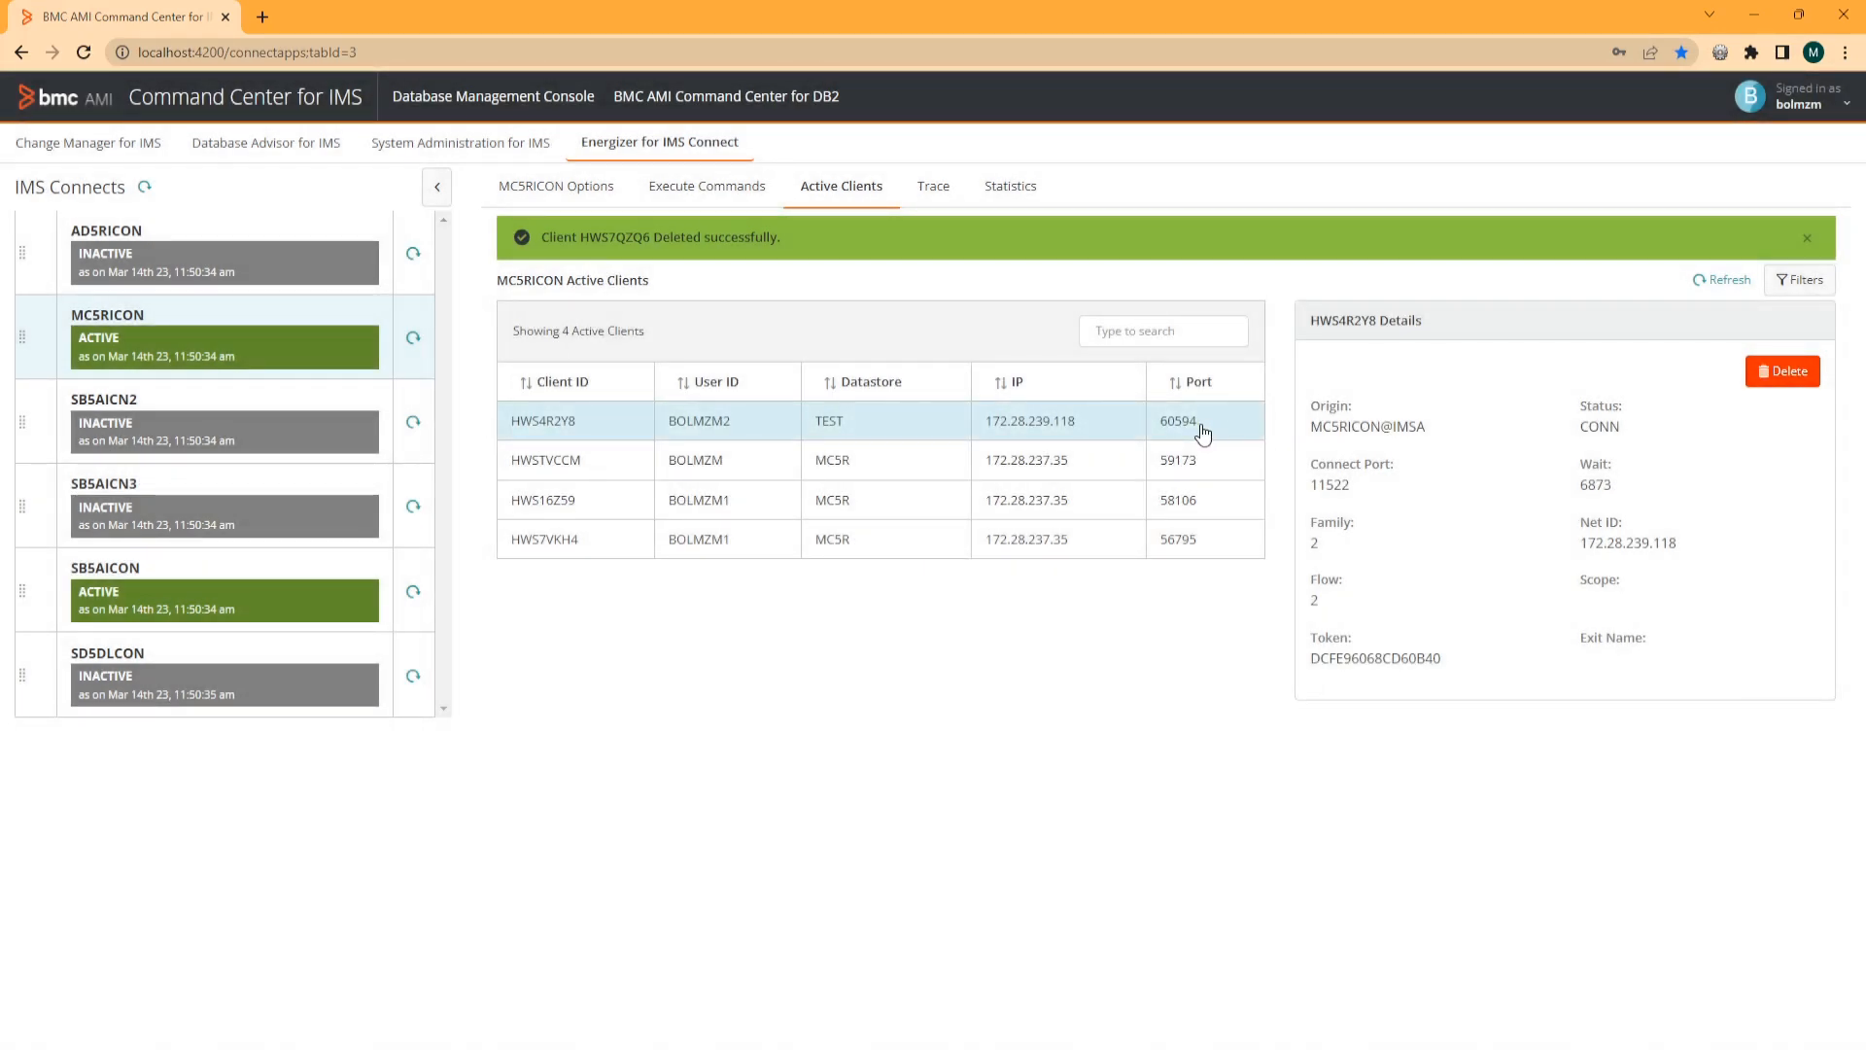
Search the active clients table for hwstvccm, and clear the search text.
click(1155, 289)
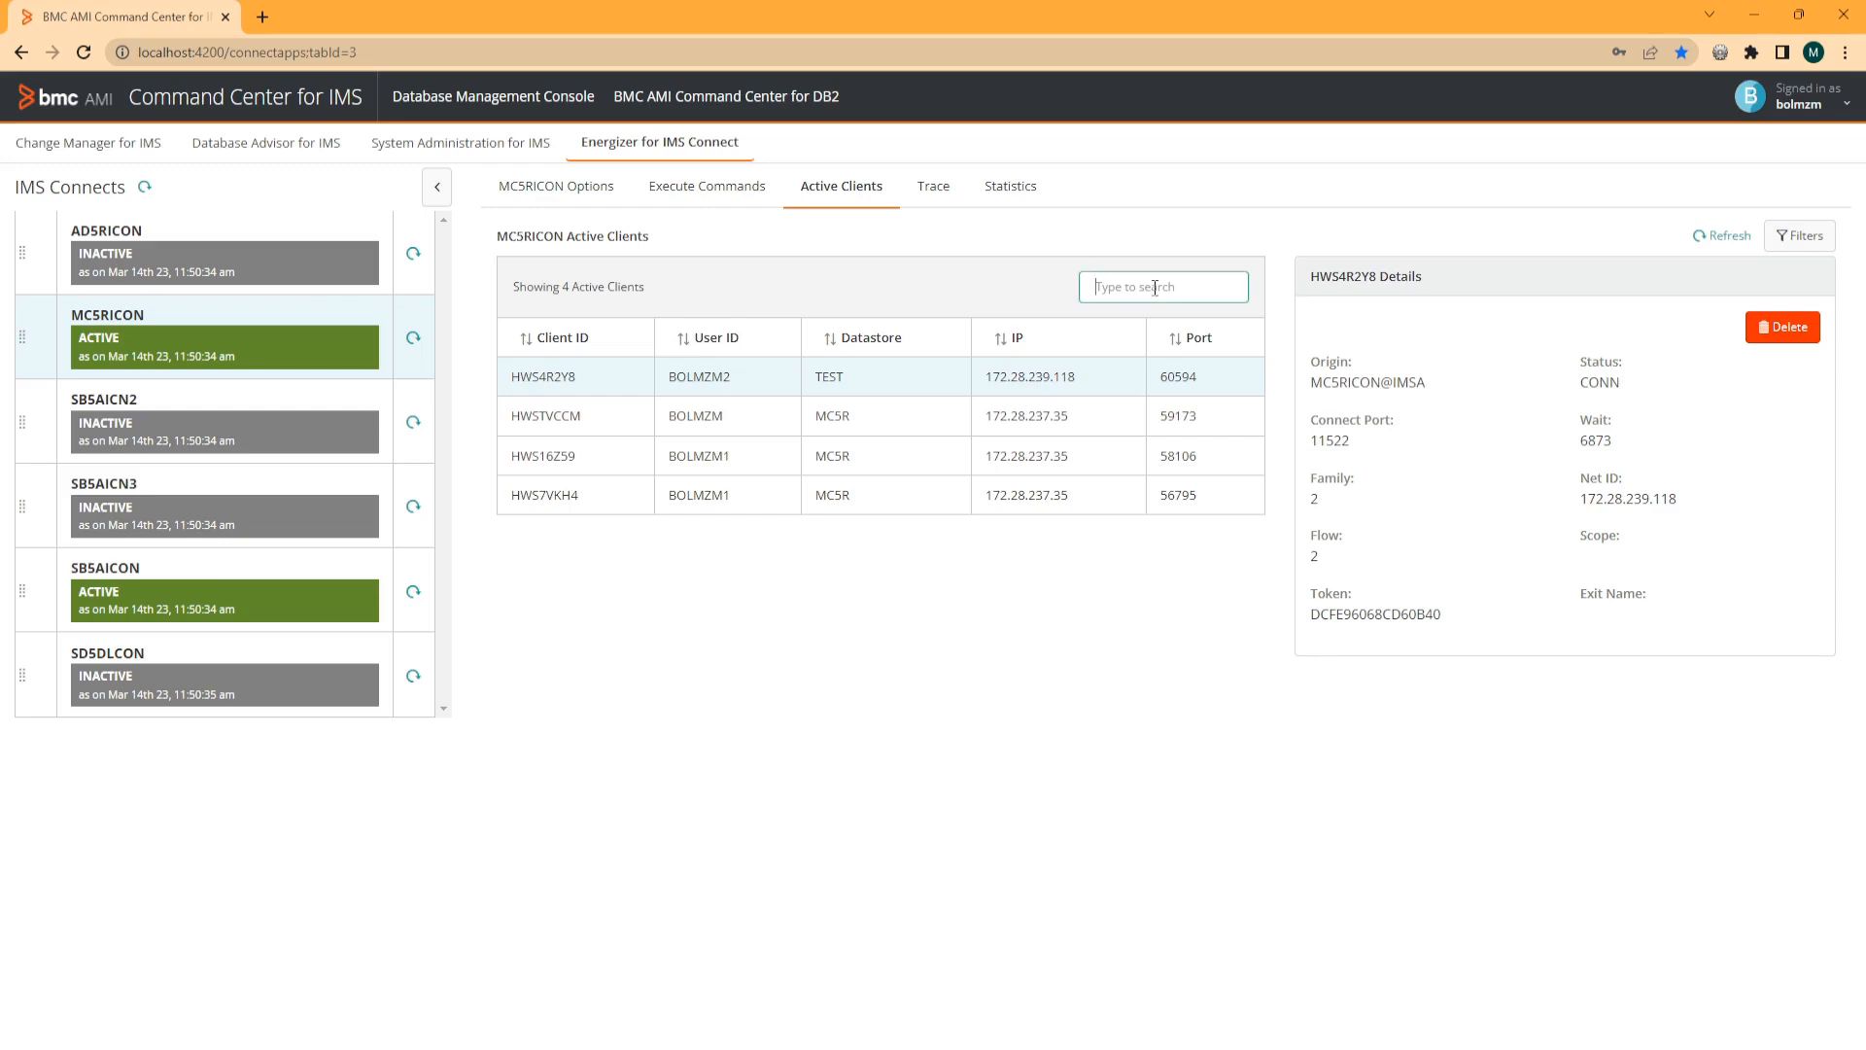
text(hwstv)
text(cc)
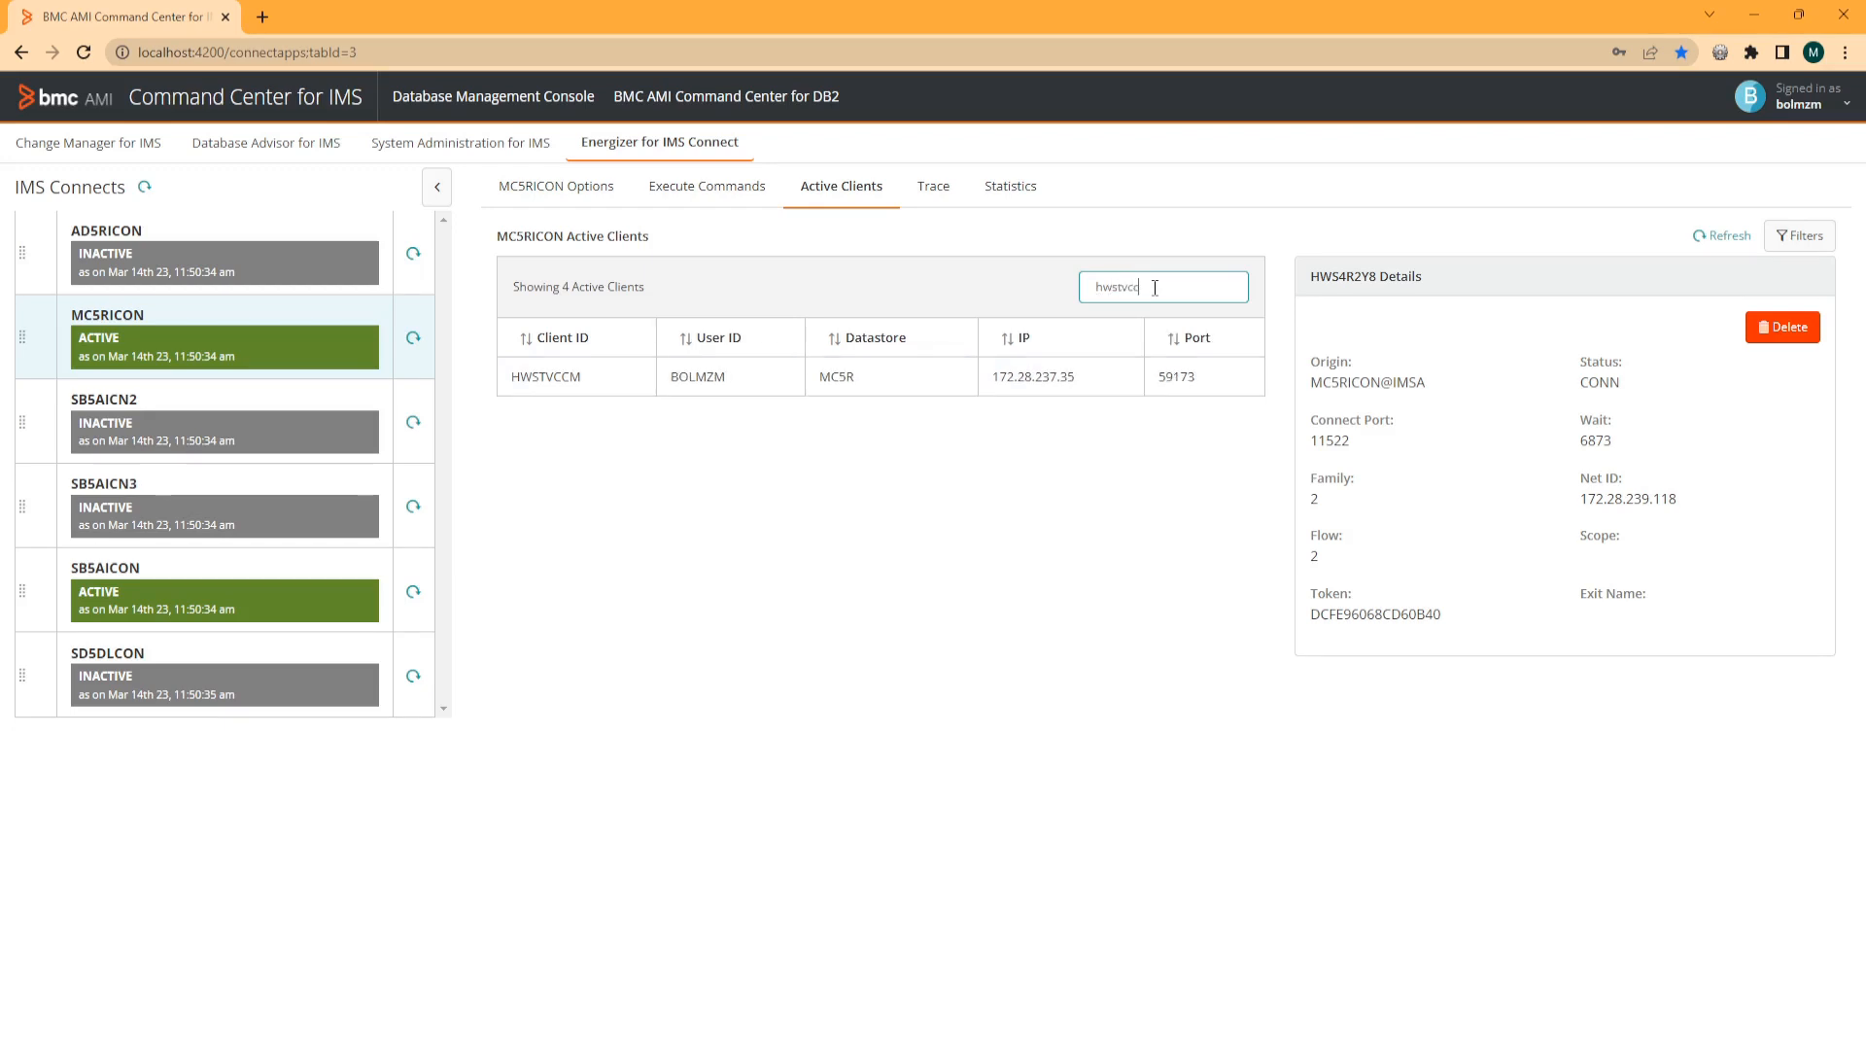
text(m)
key(ctrl+a)
key(BackSpace)
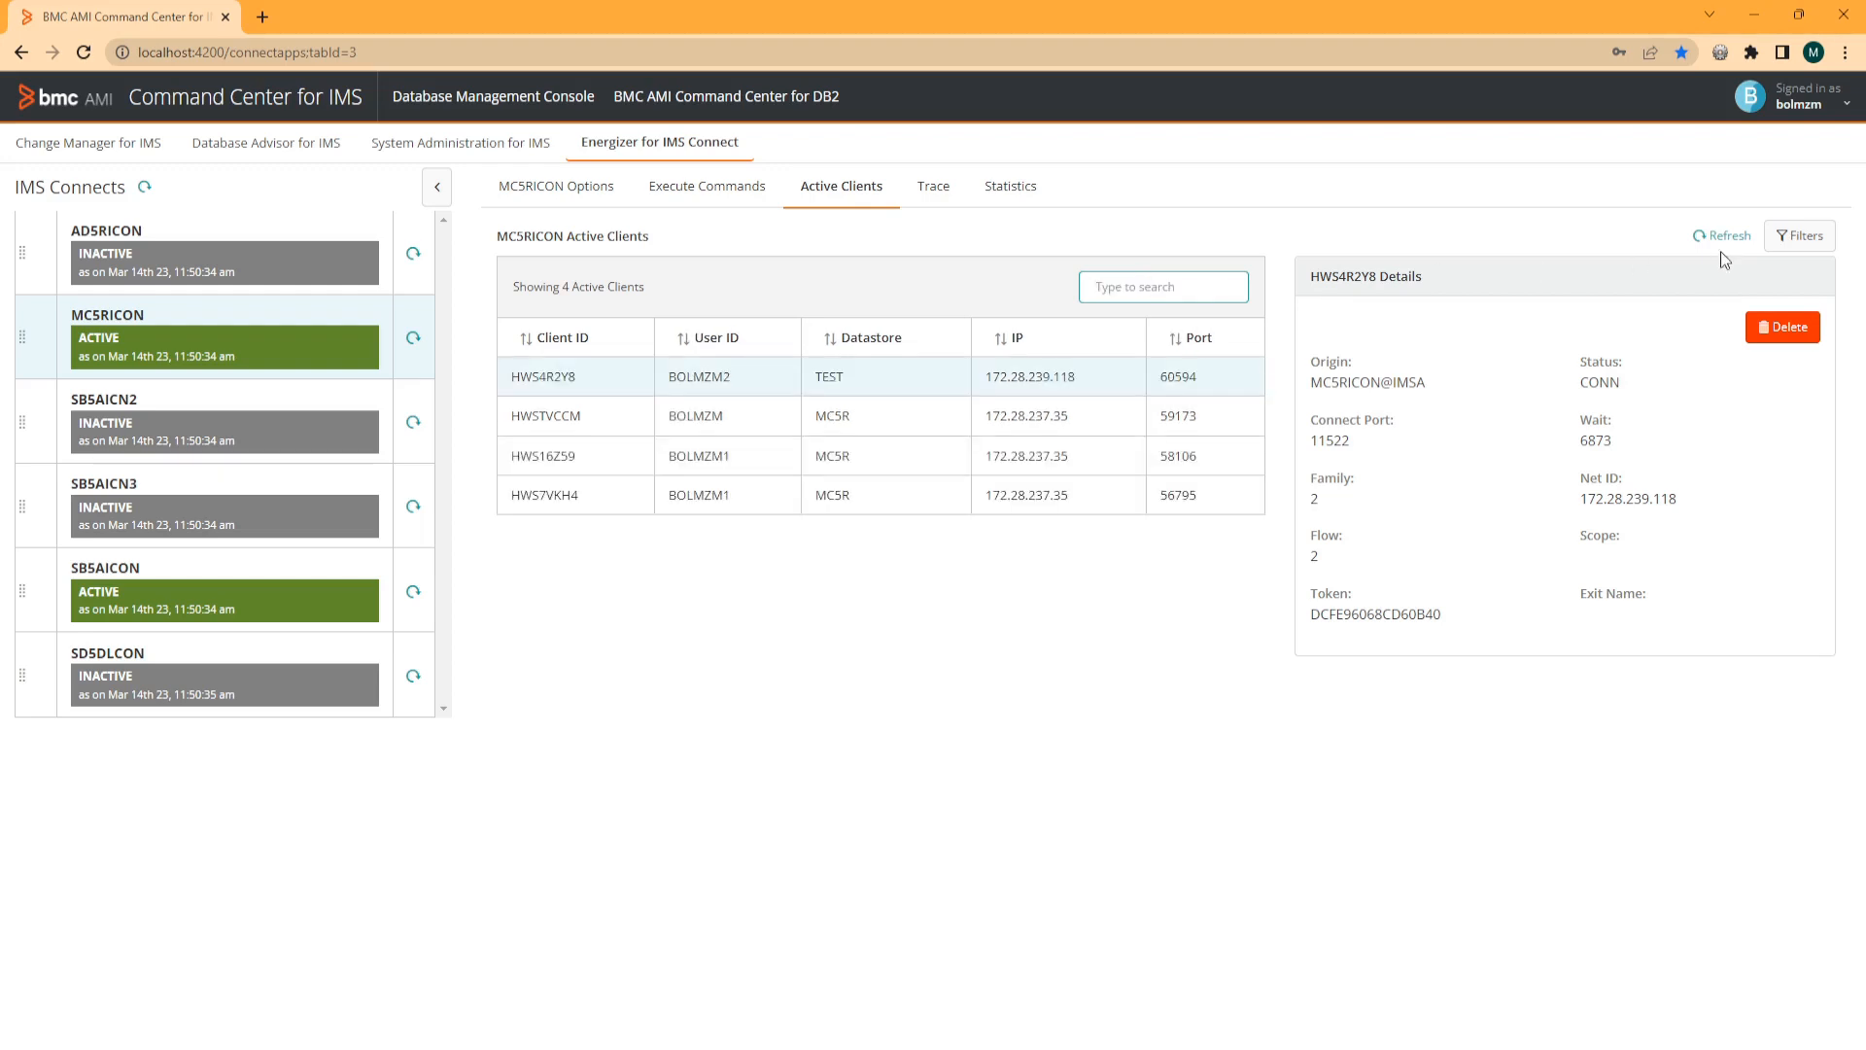
Filter the MC5RICON active clients by the client ID pattern HWS4*.
click(1801, 239)
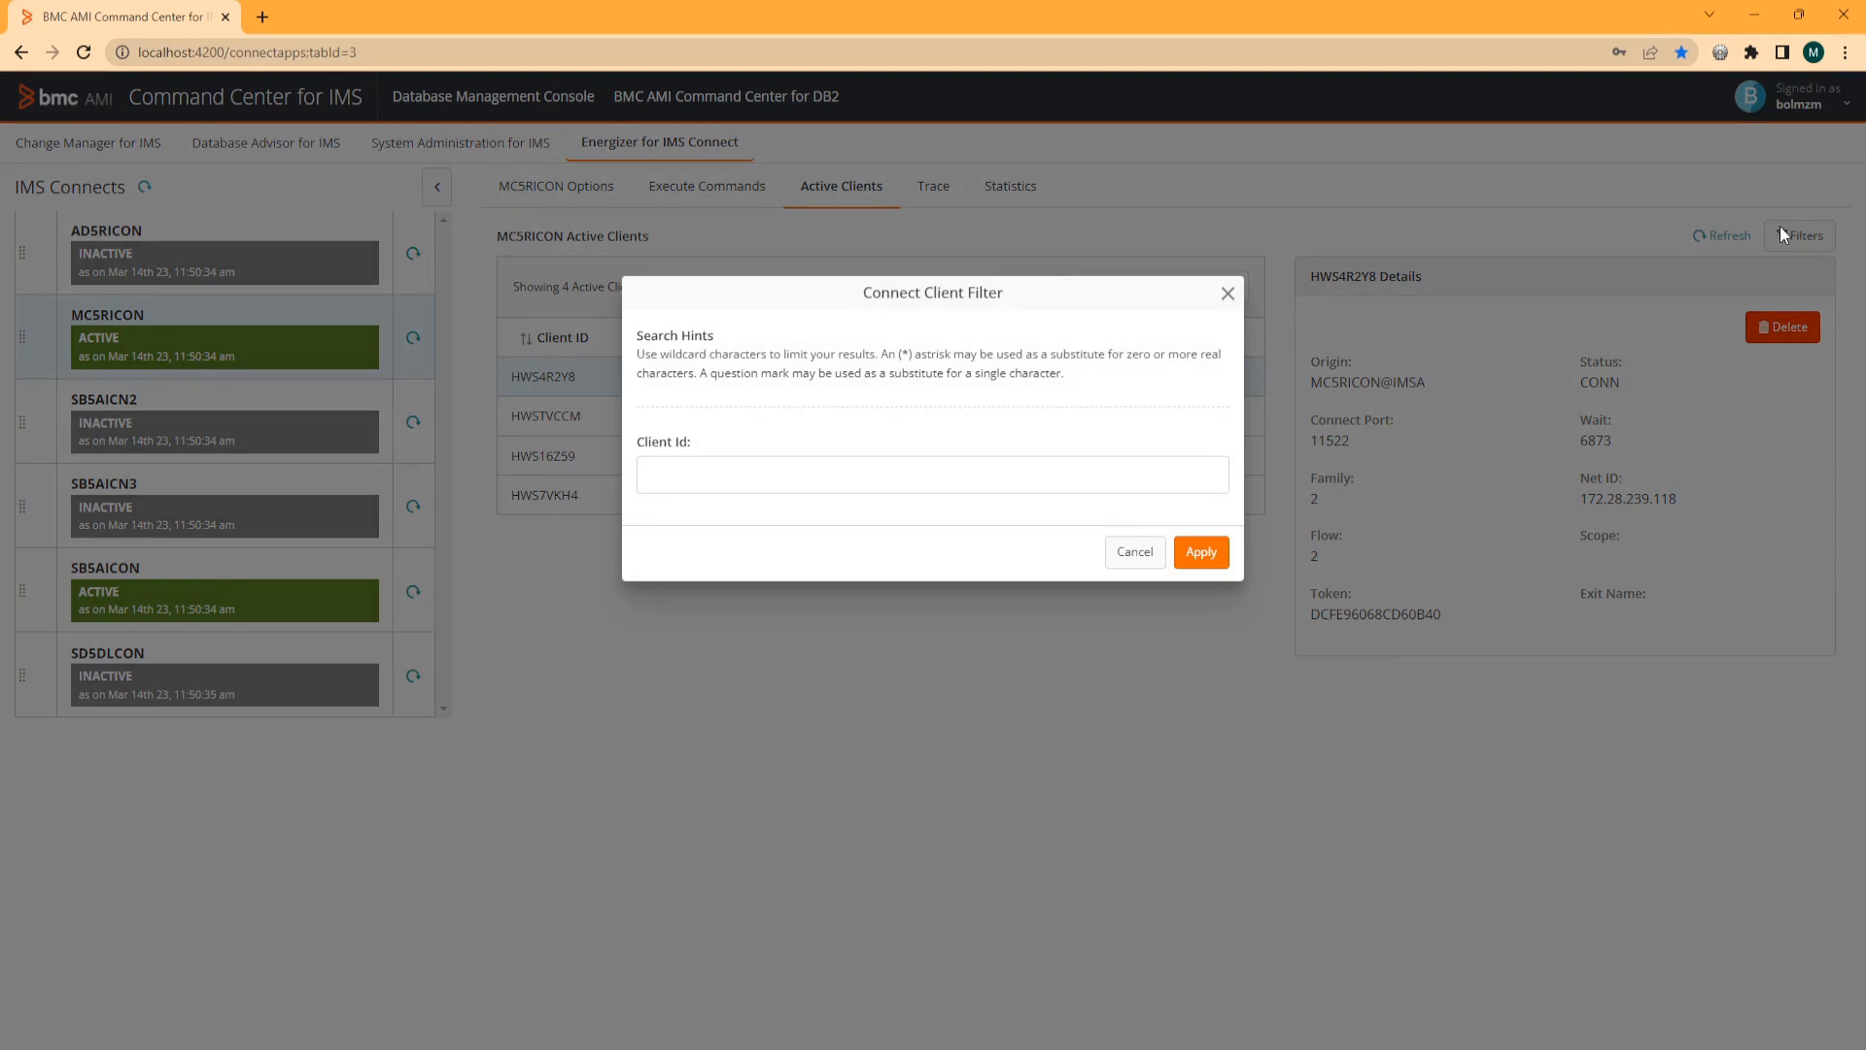
click(655, 476)
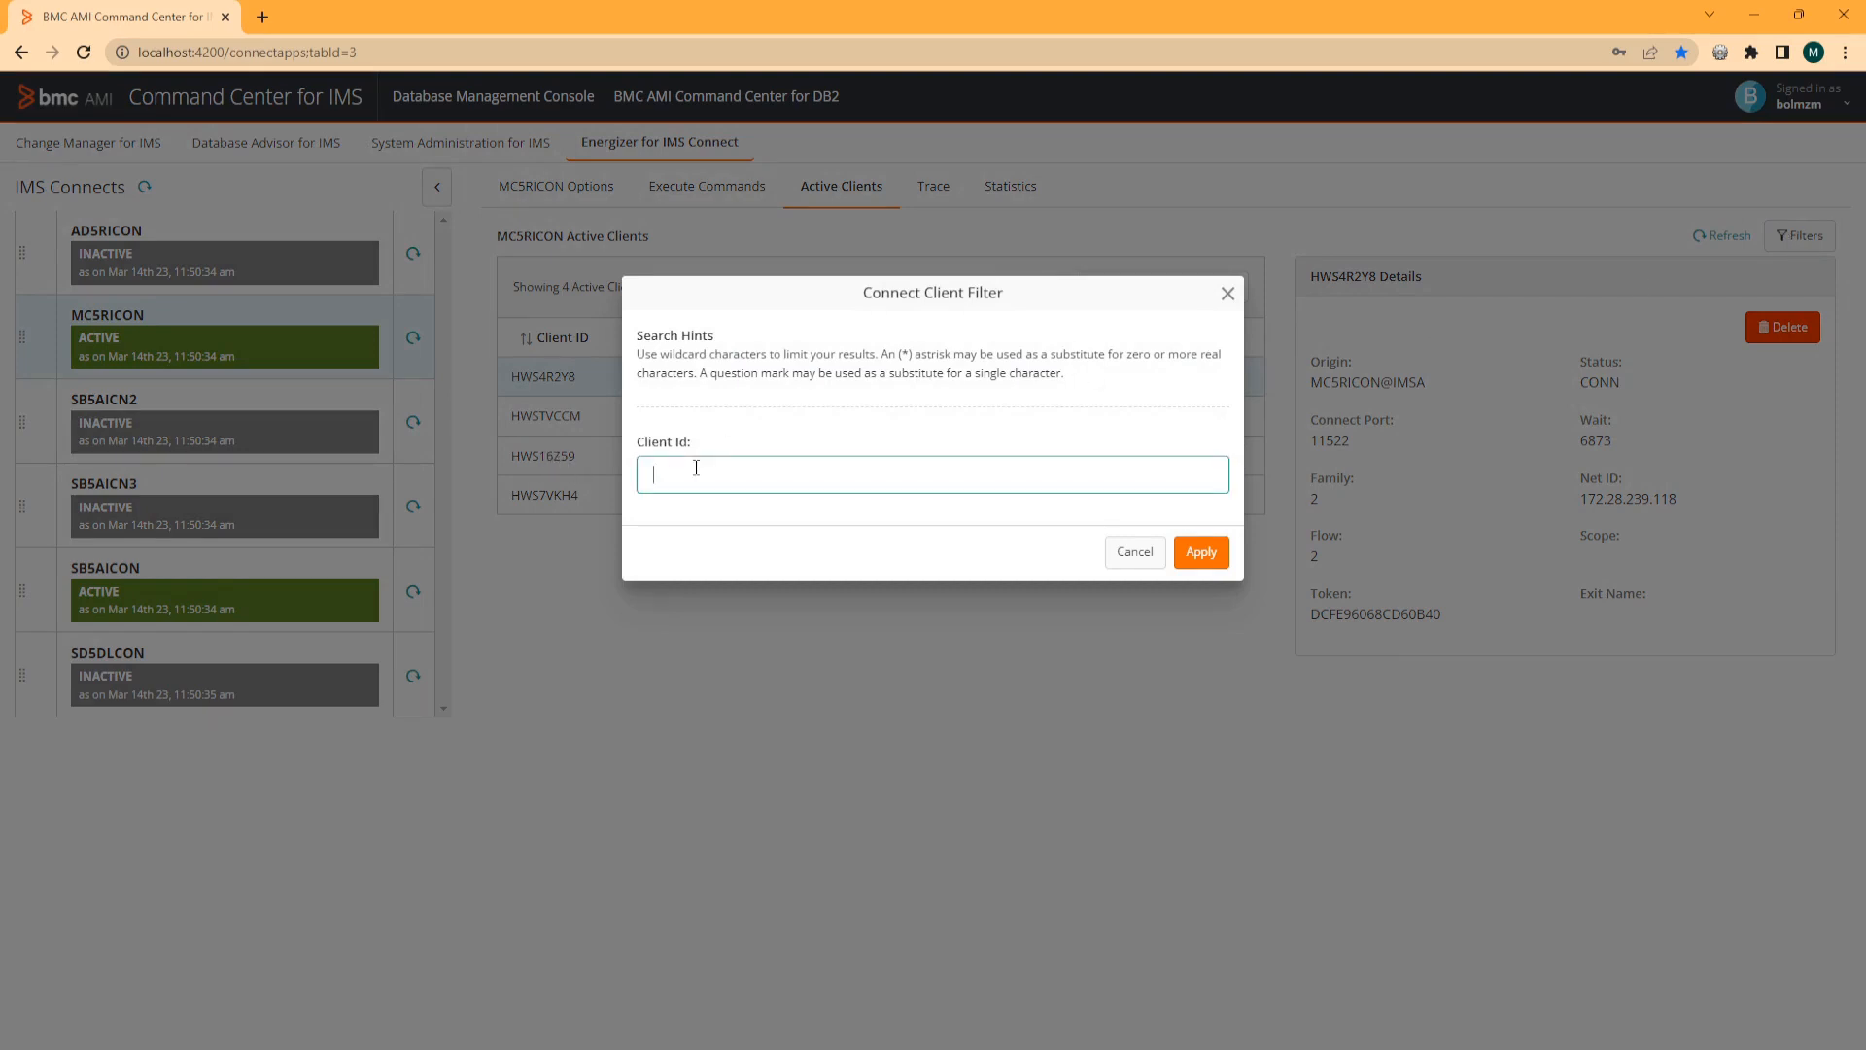
text(HWS4*)
click(1185, 552)
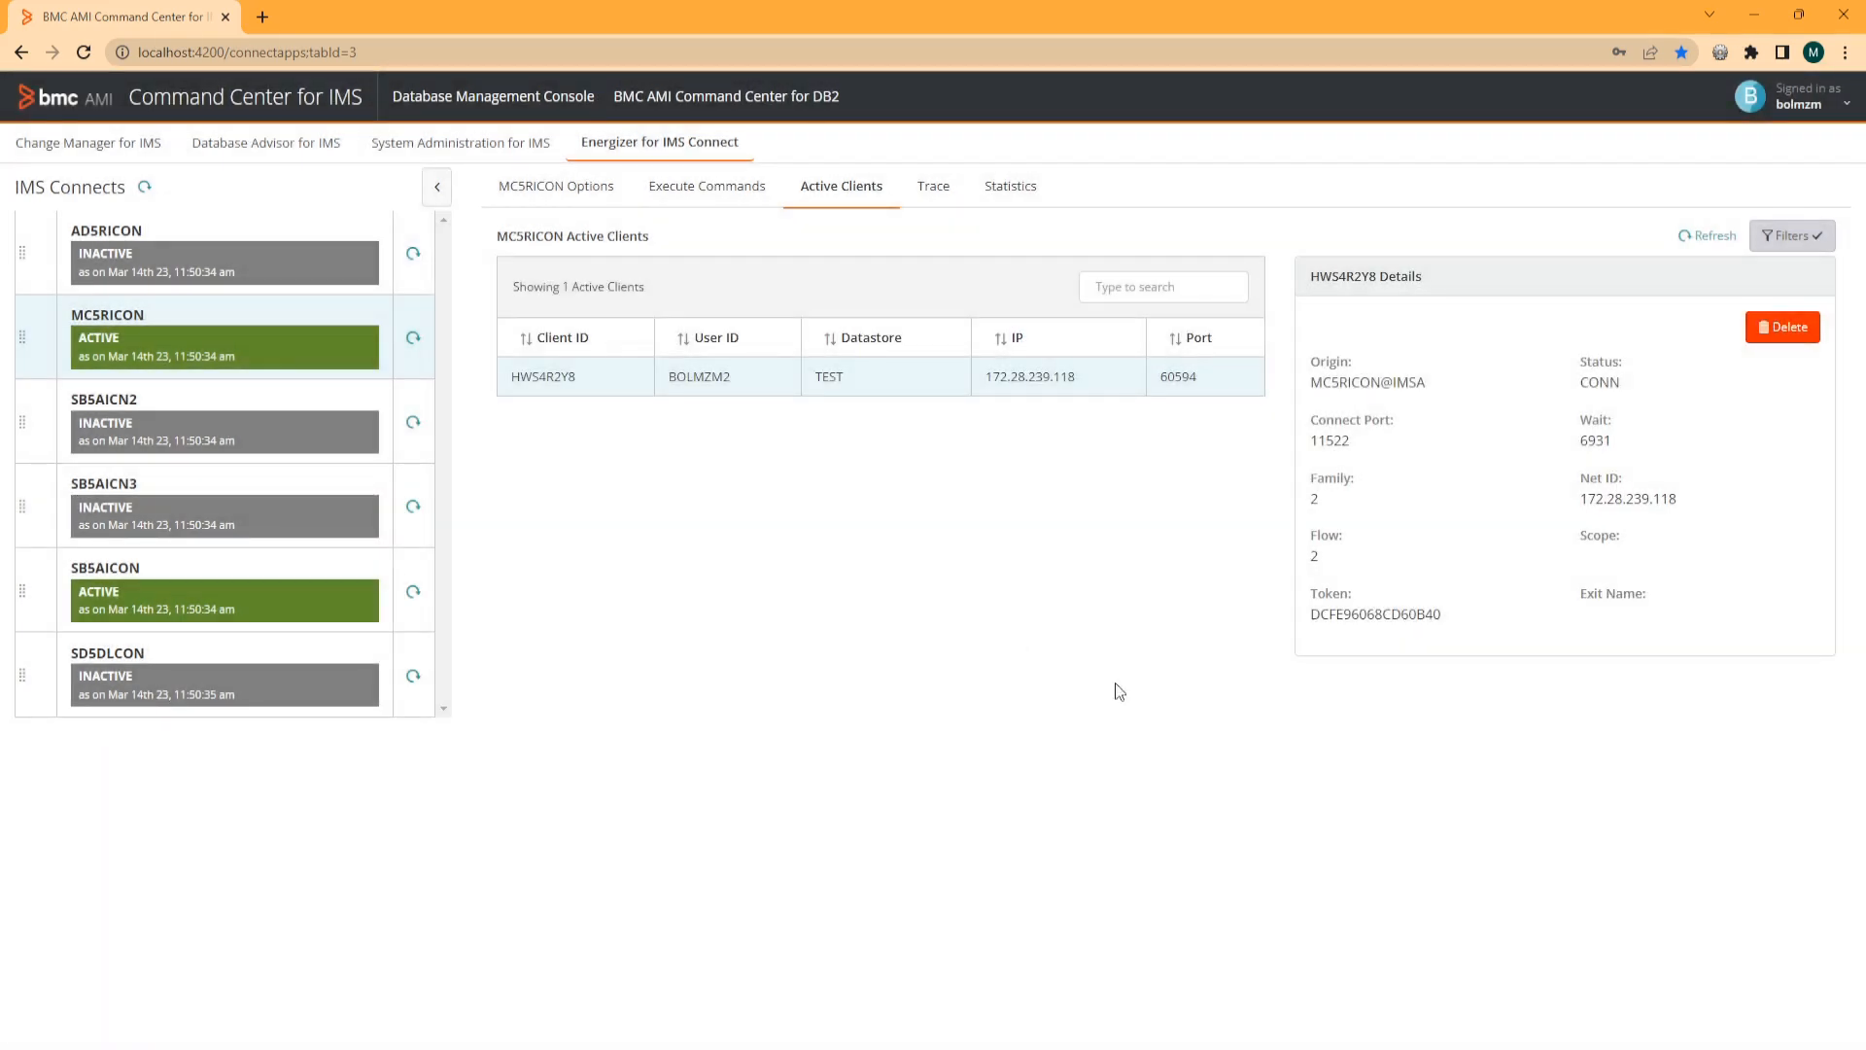
click(933, 200)
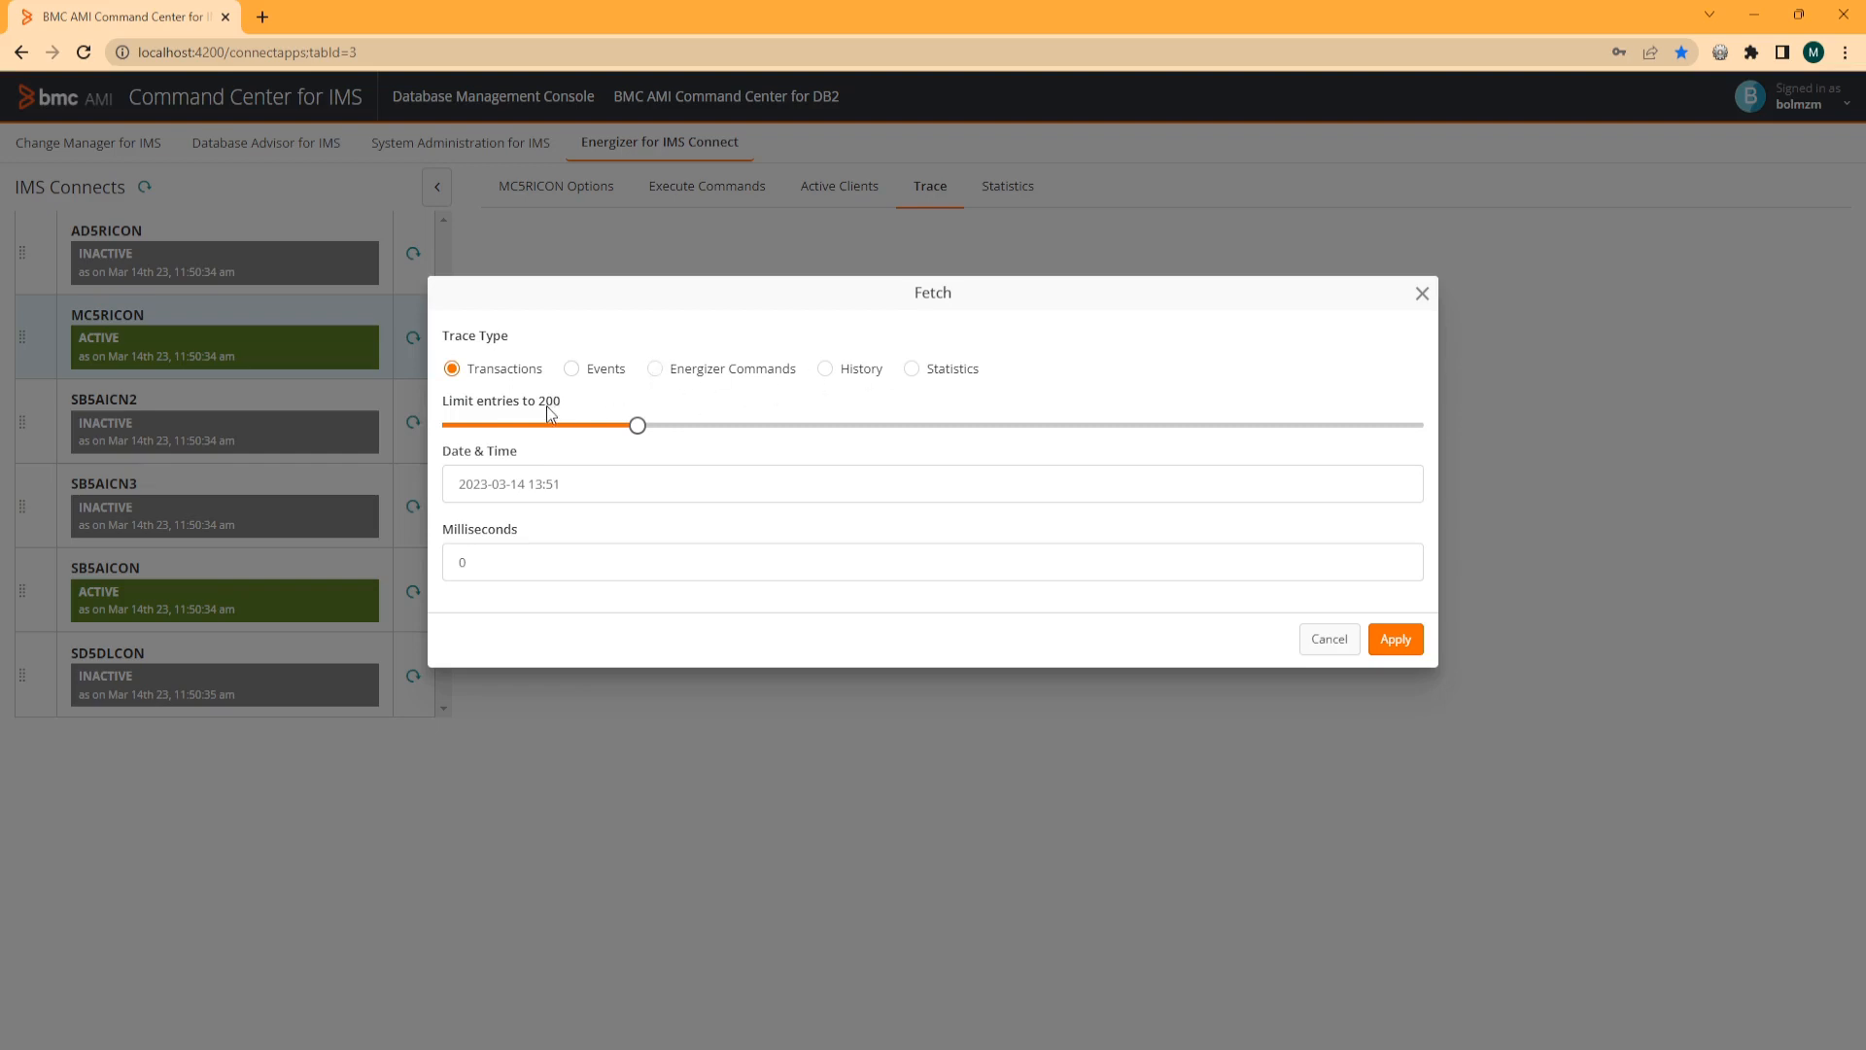
click(568, 475)
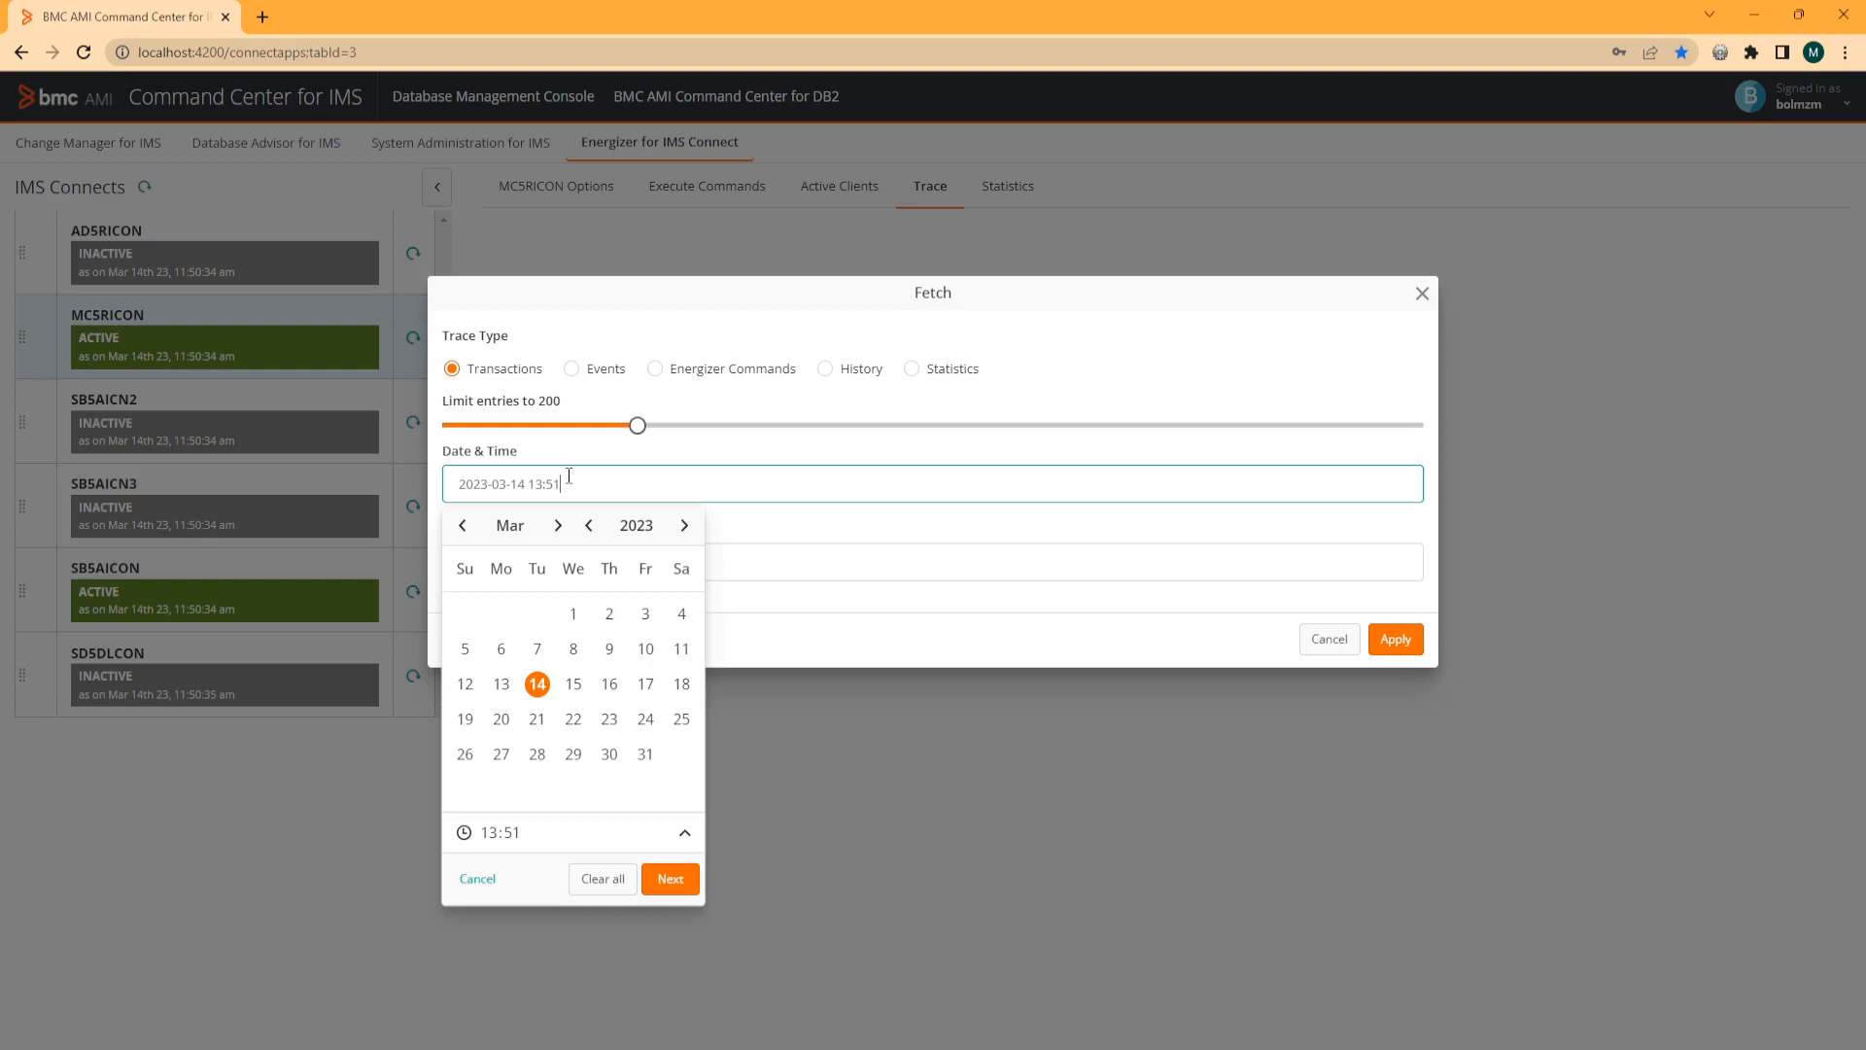
key(Escape)
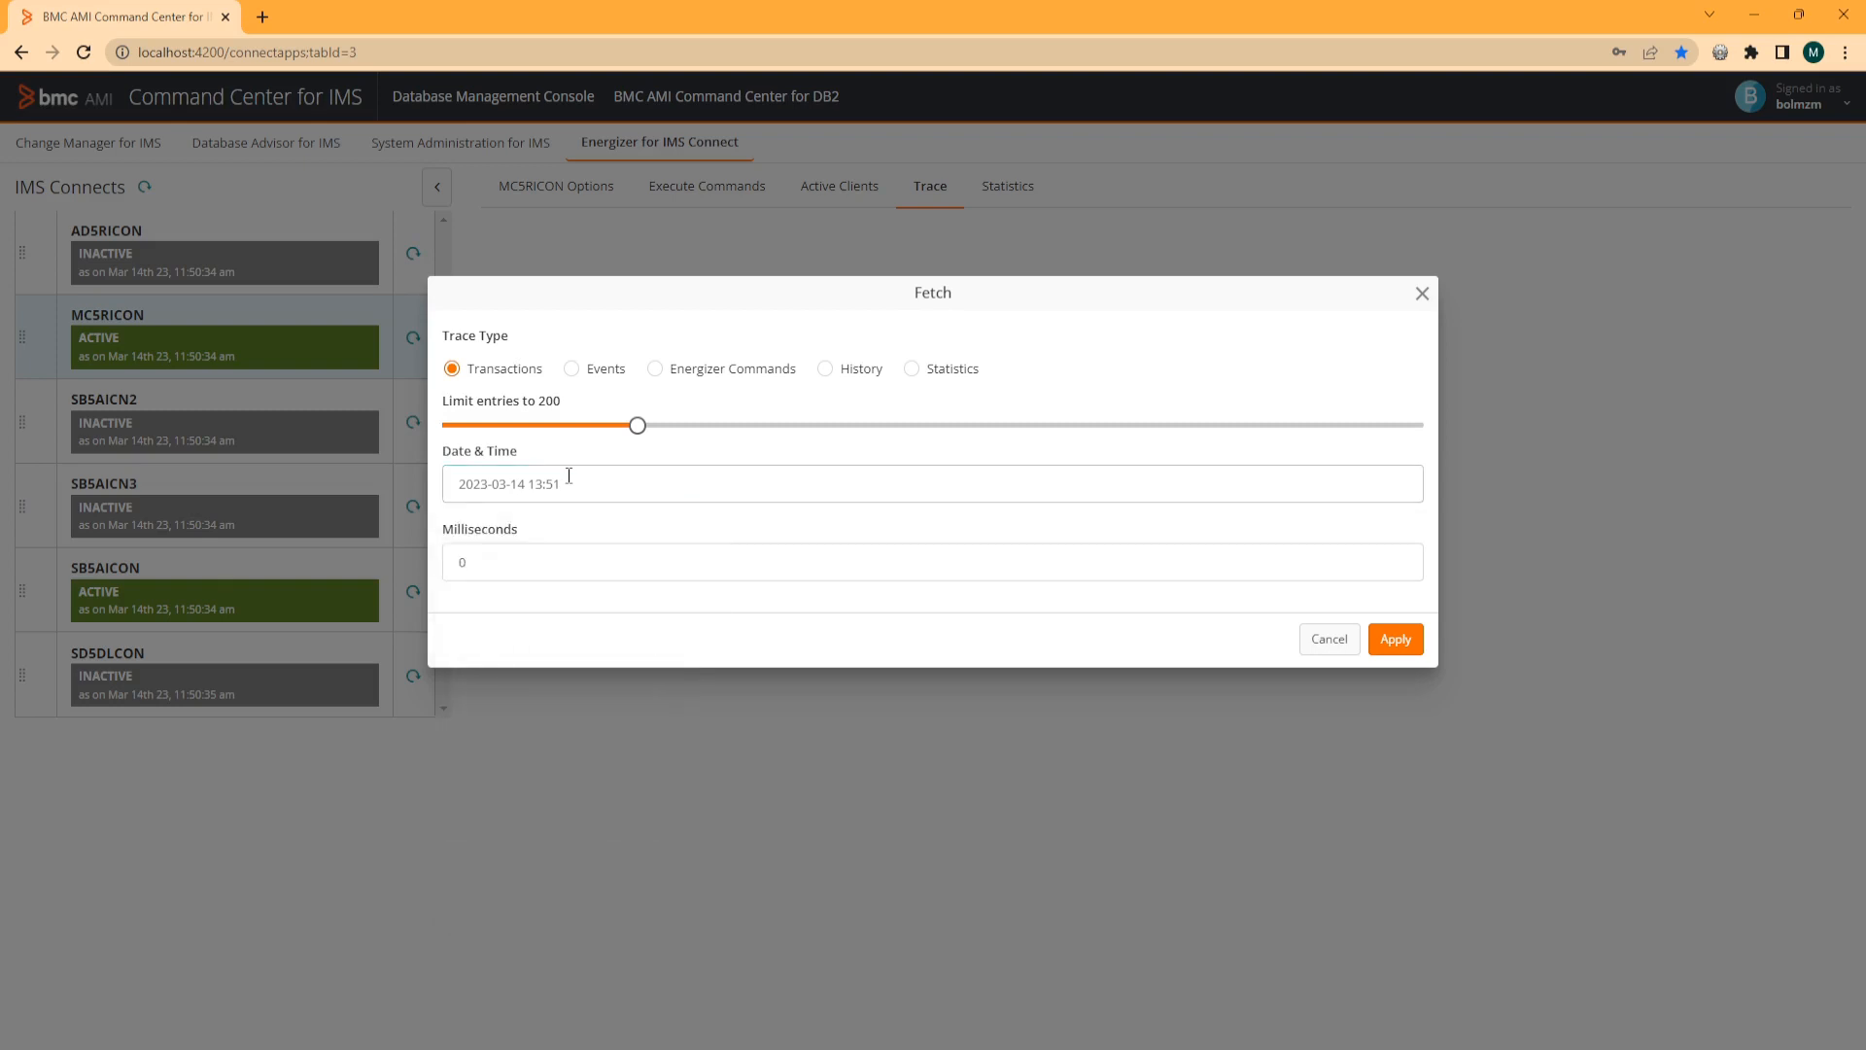
click(549, 565)
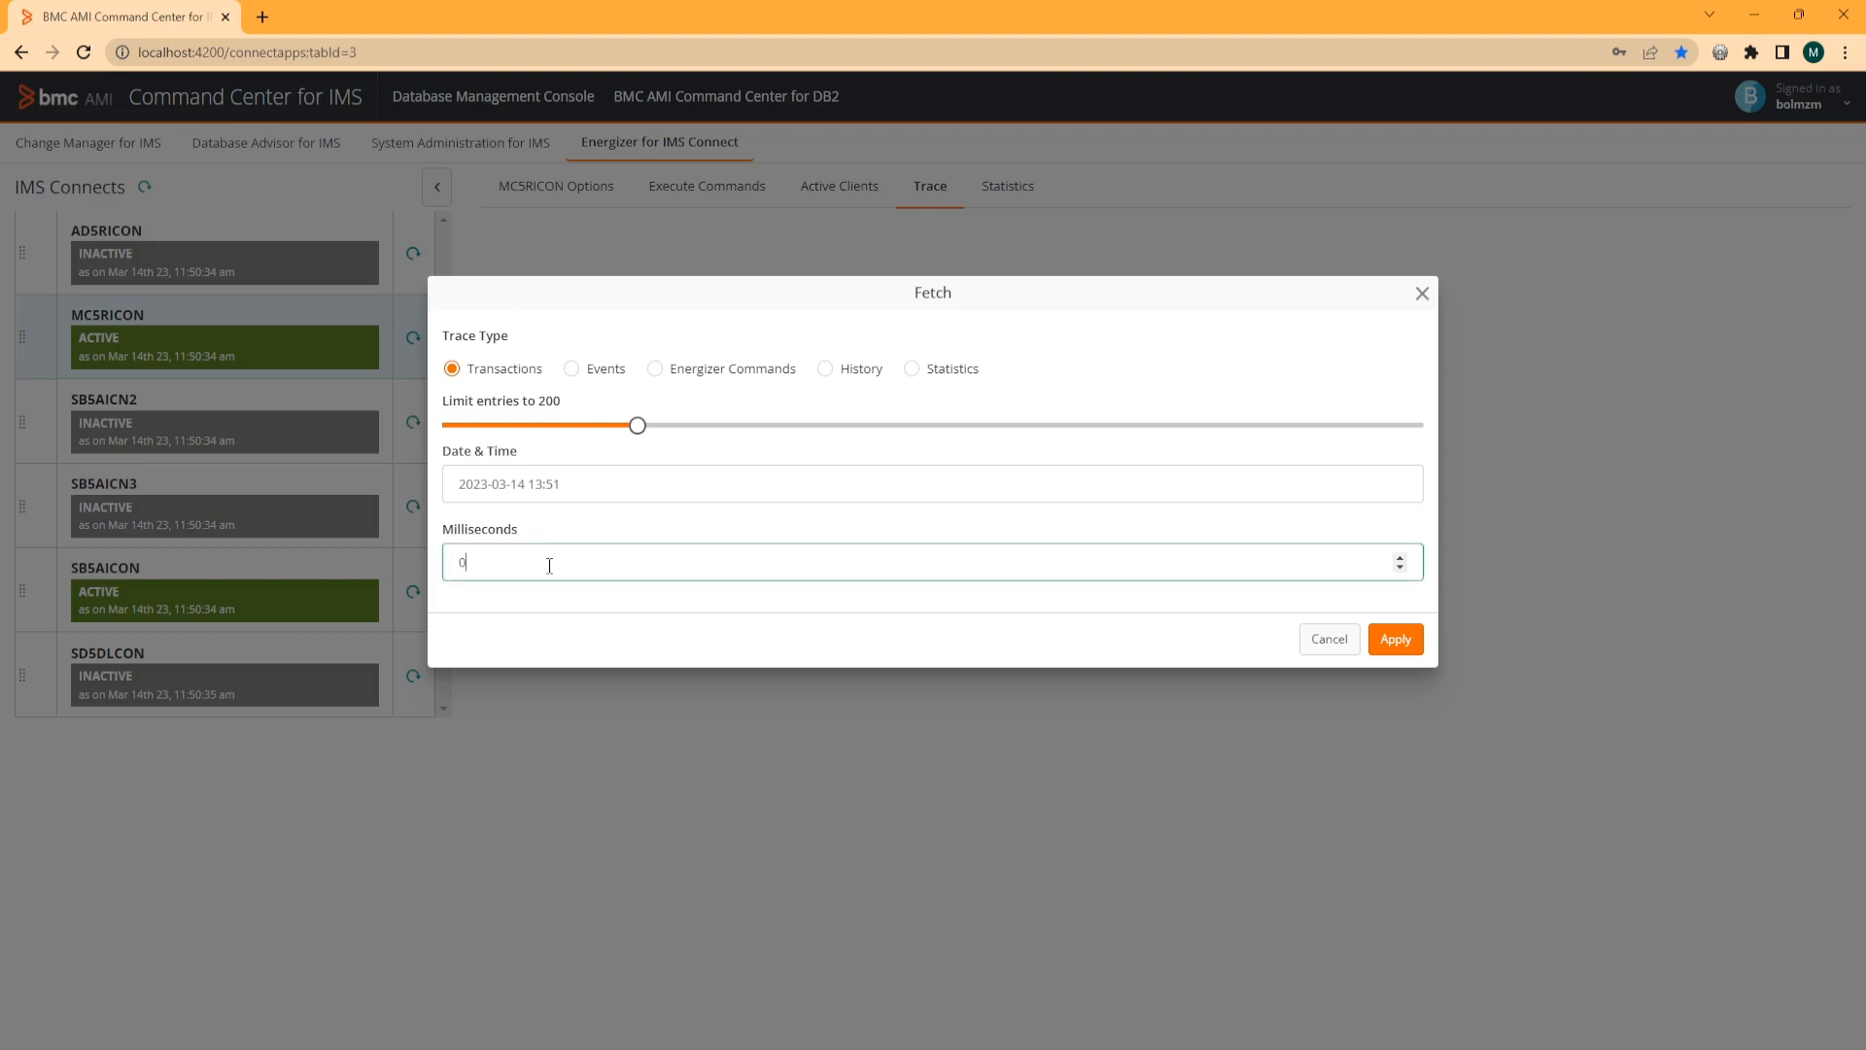
click(1386, 639)
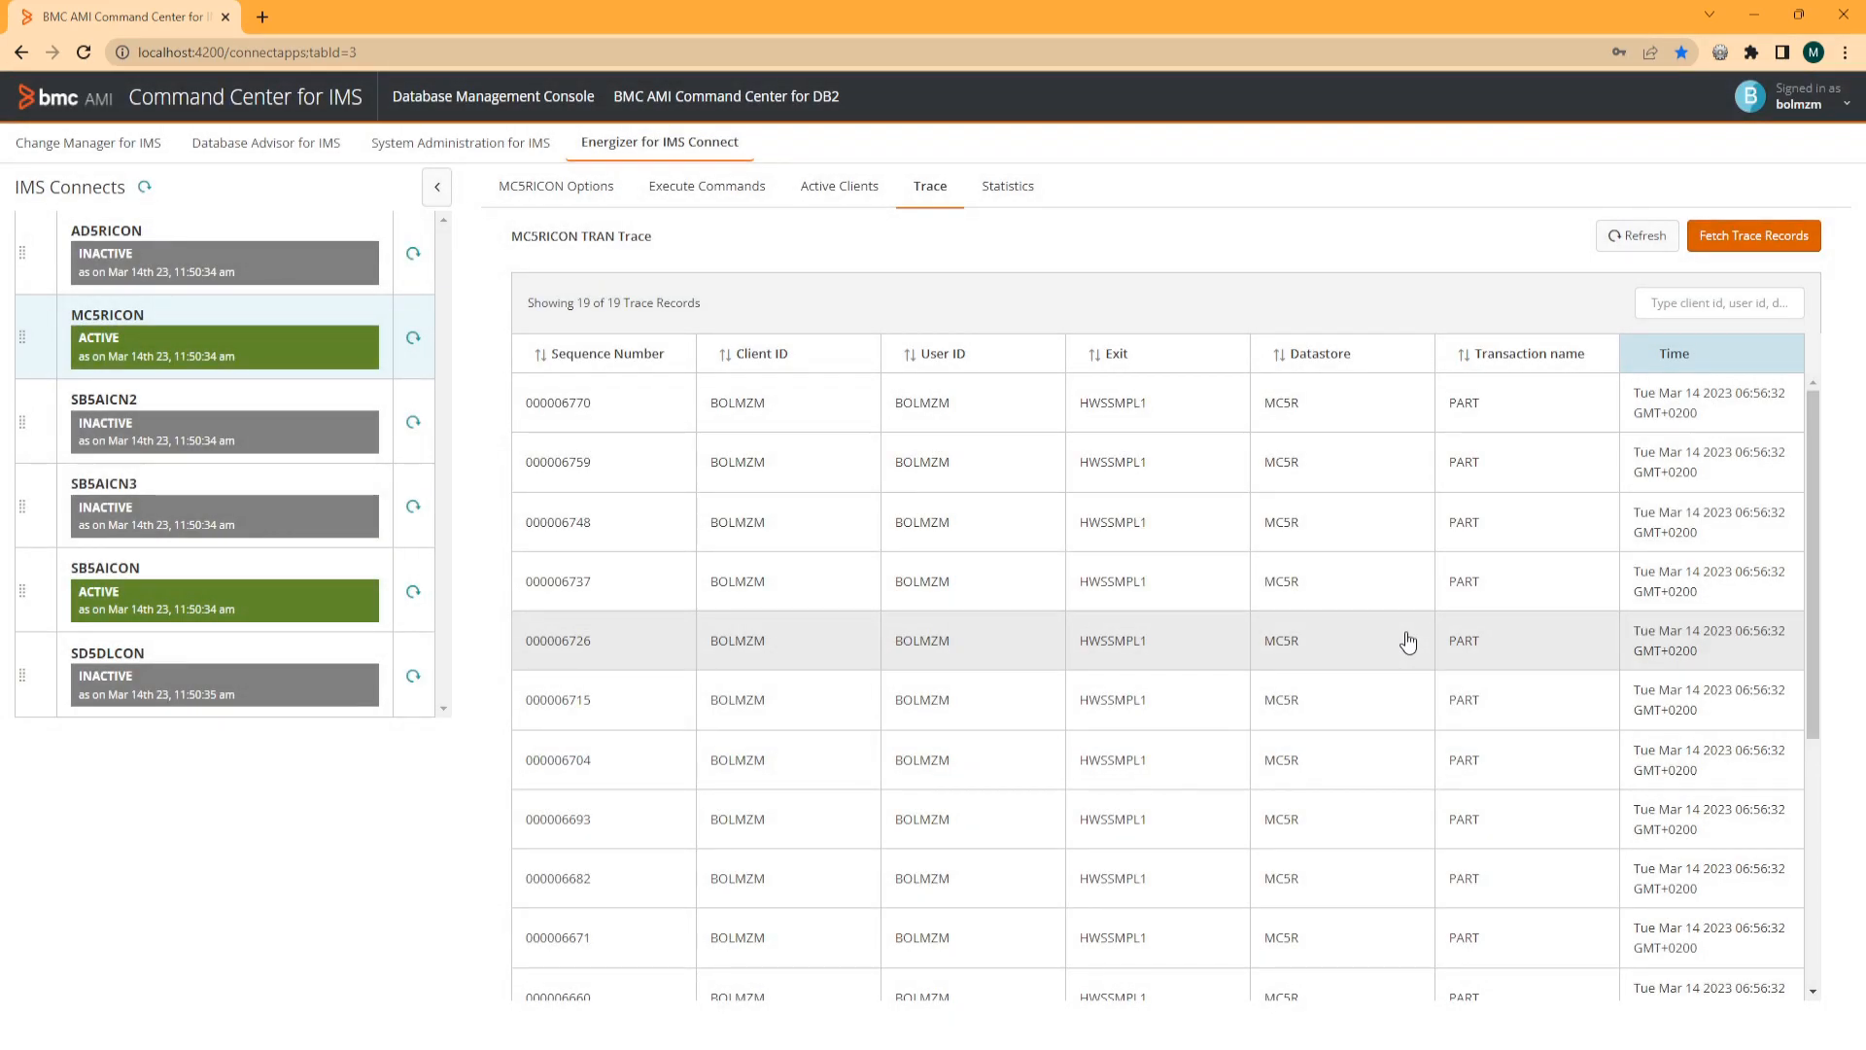
Open transaction 000006770 from the trace and examine its message from client, including the message text and the actual message dump.
click(1126, 413)
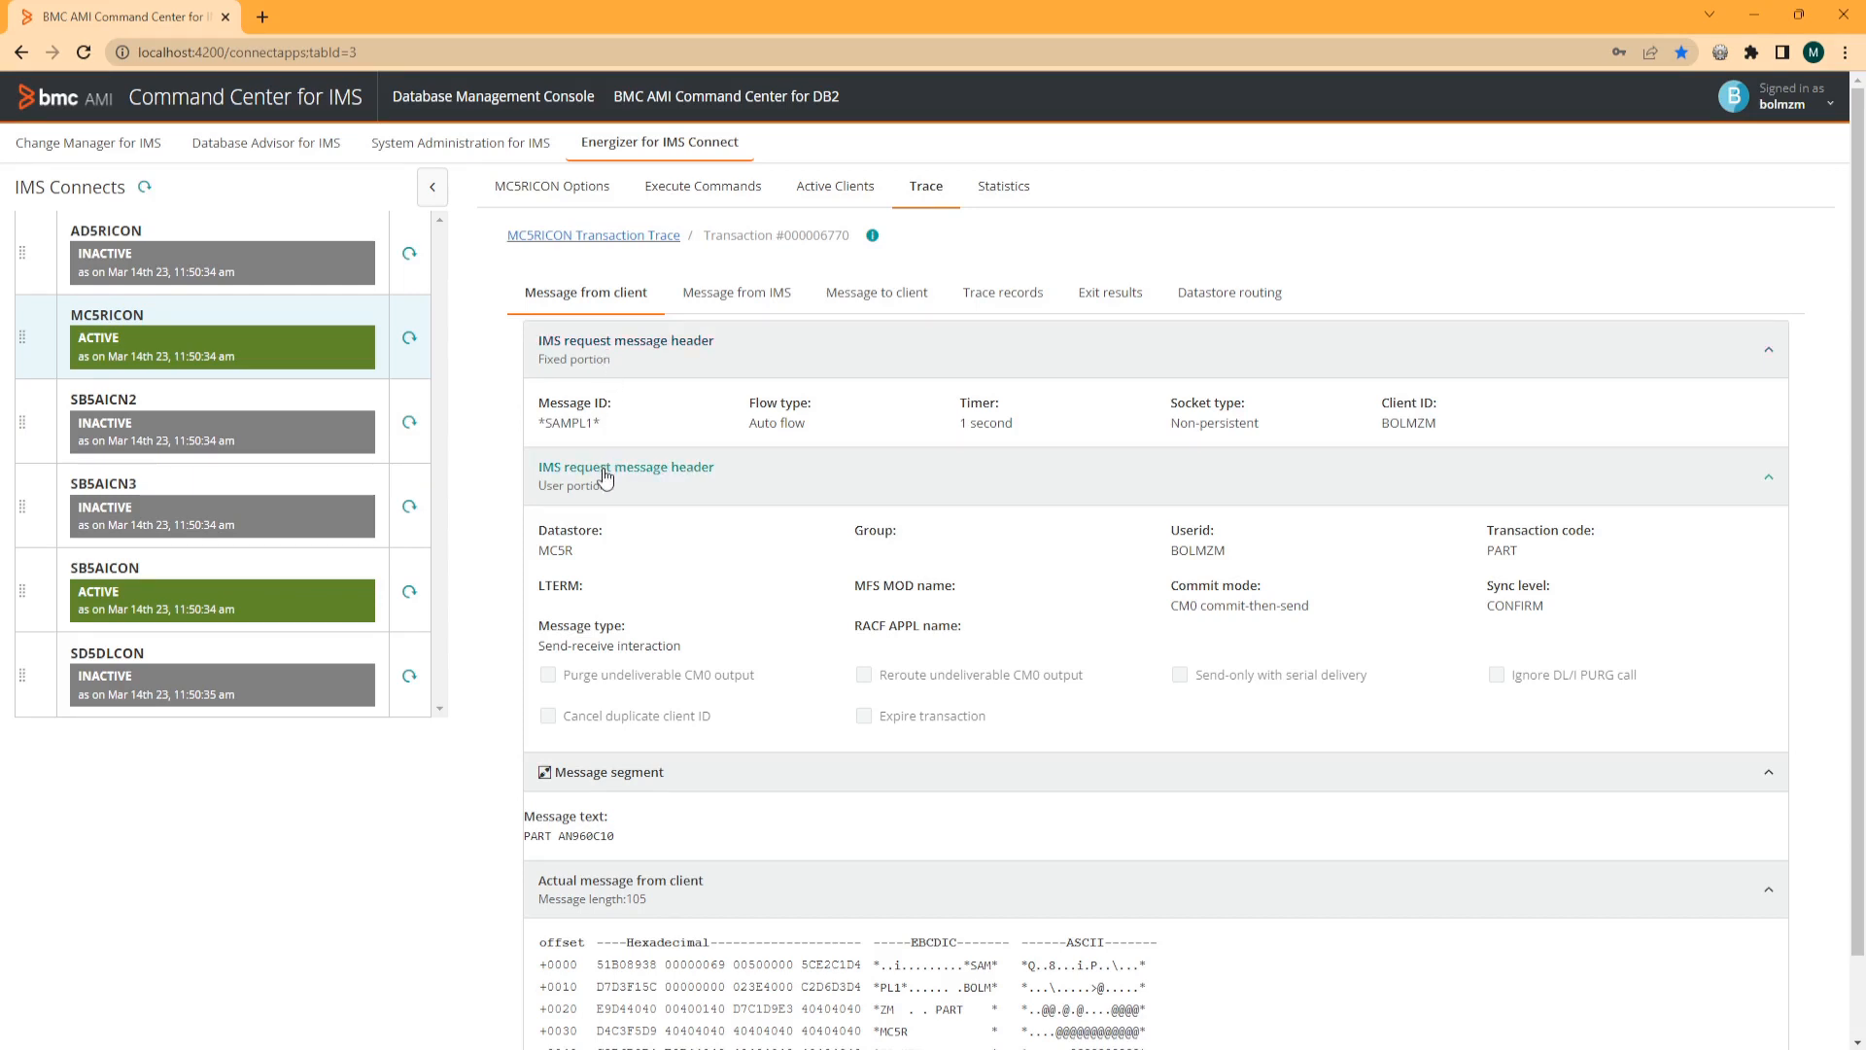
drag(525, 836, 622, 840)
scroll(709, 807, down, 1)
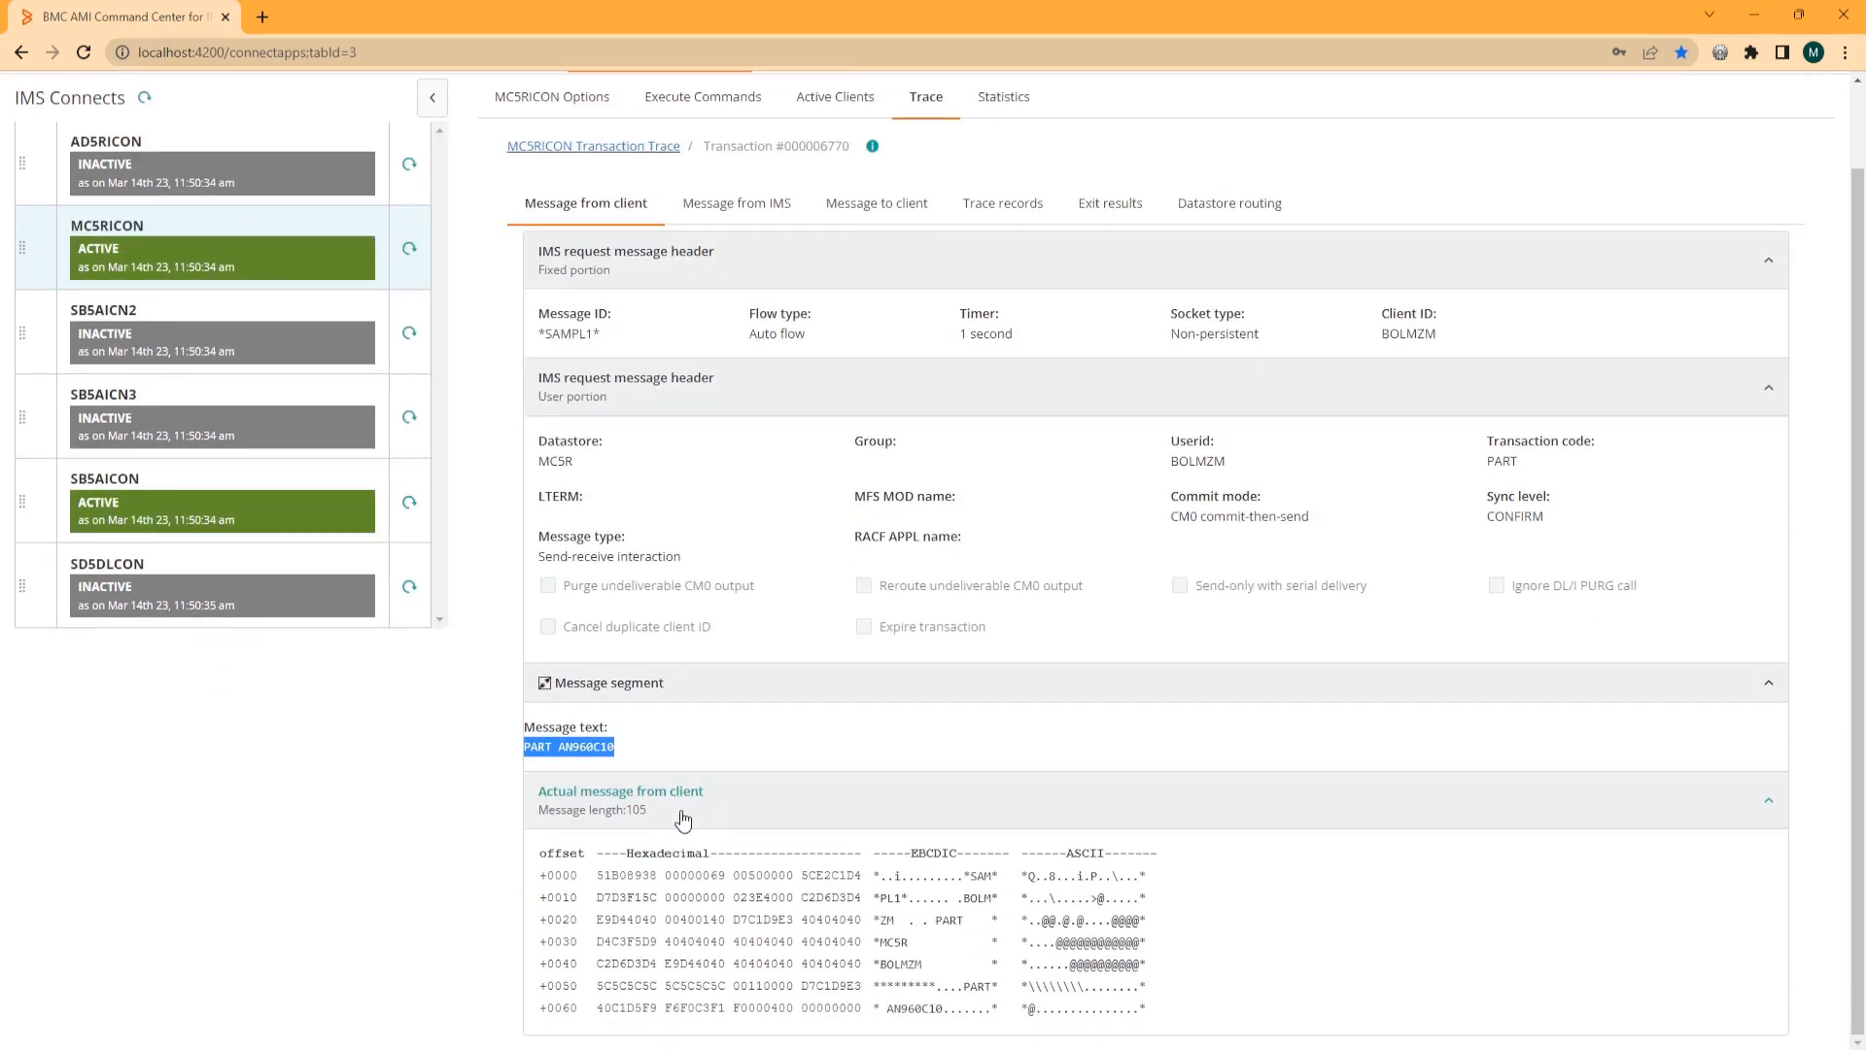
scroll(683, 821, up, 1)
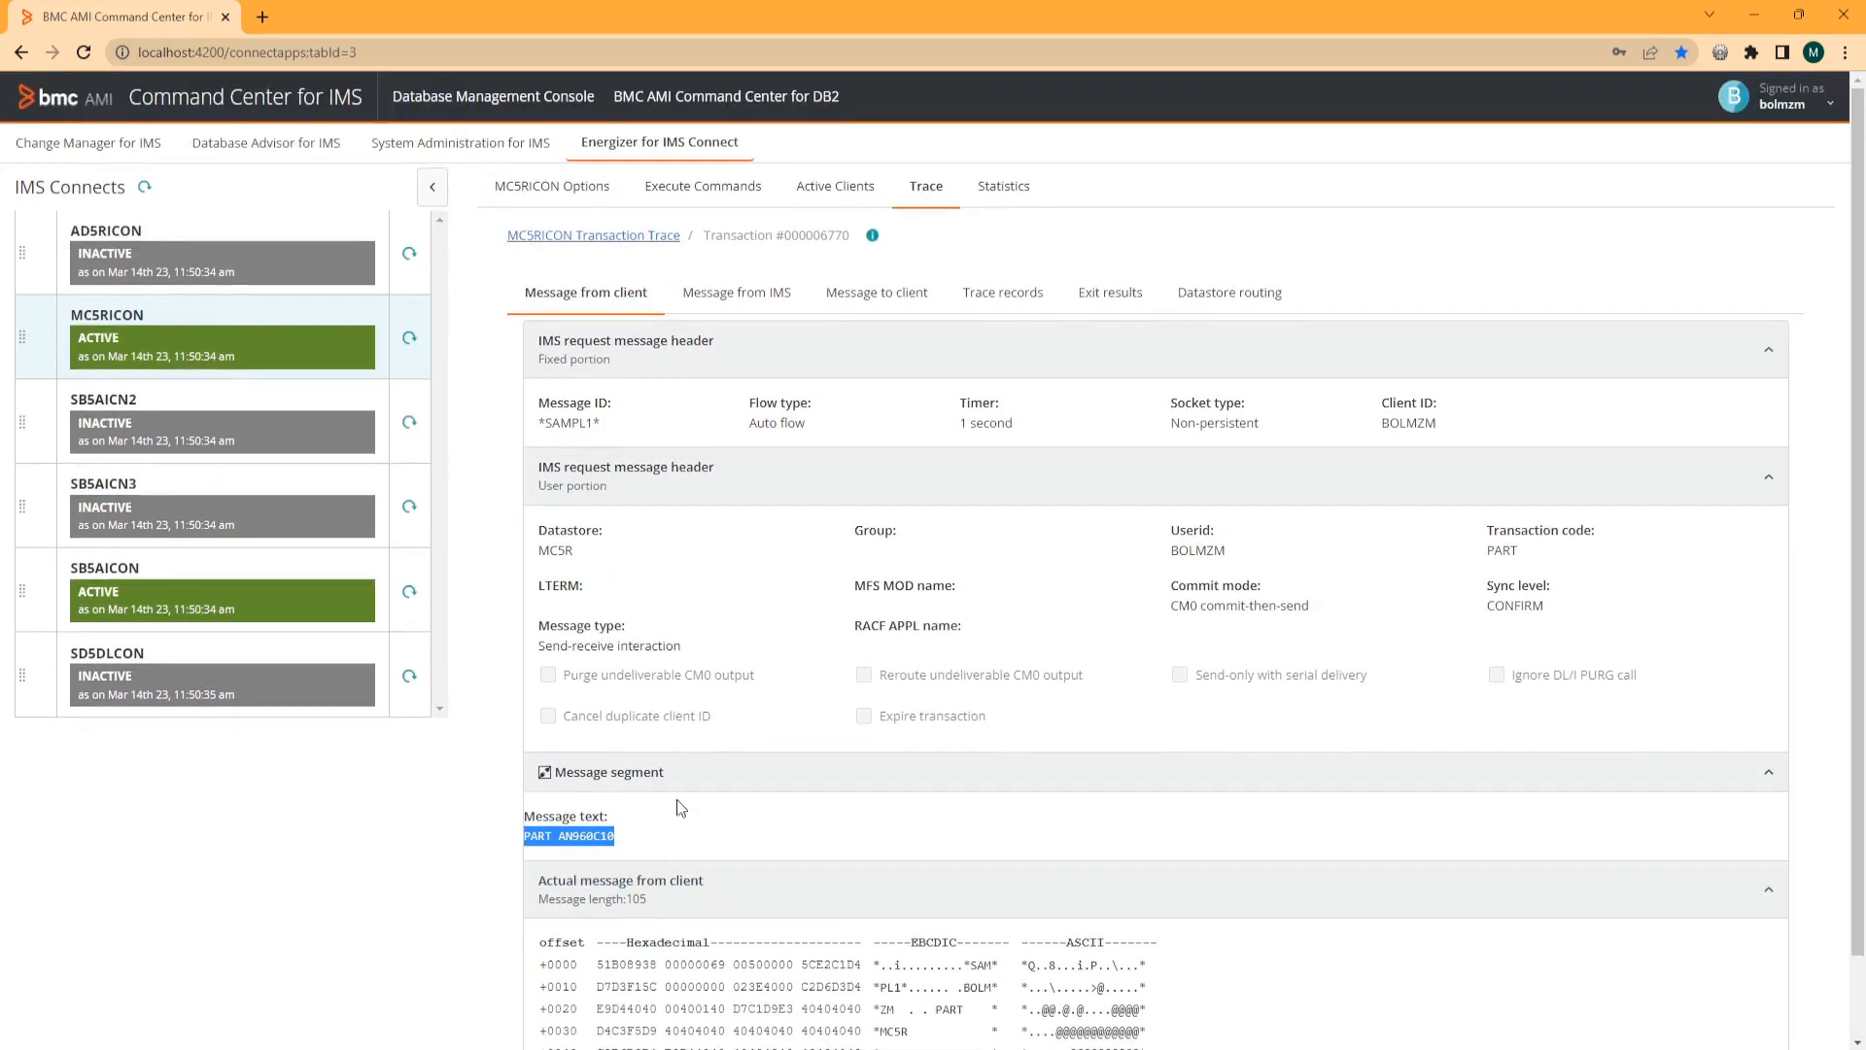
Examine the transaction's message from IMS, its message to client, and the IDs of its first three trace records.
click(753, 309)
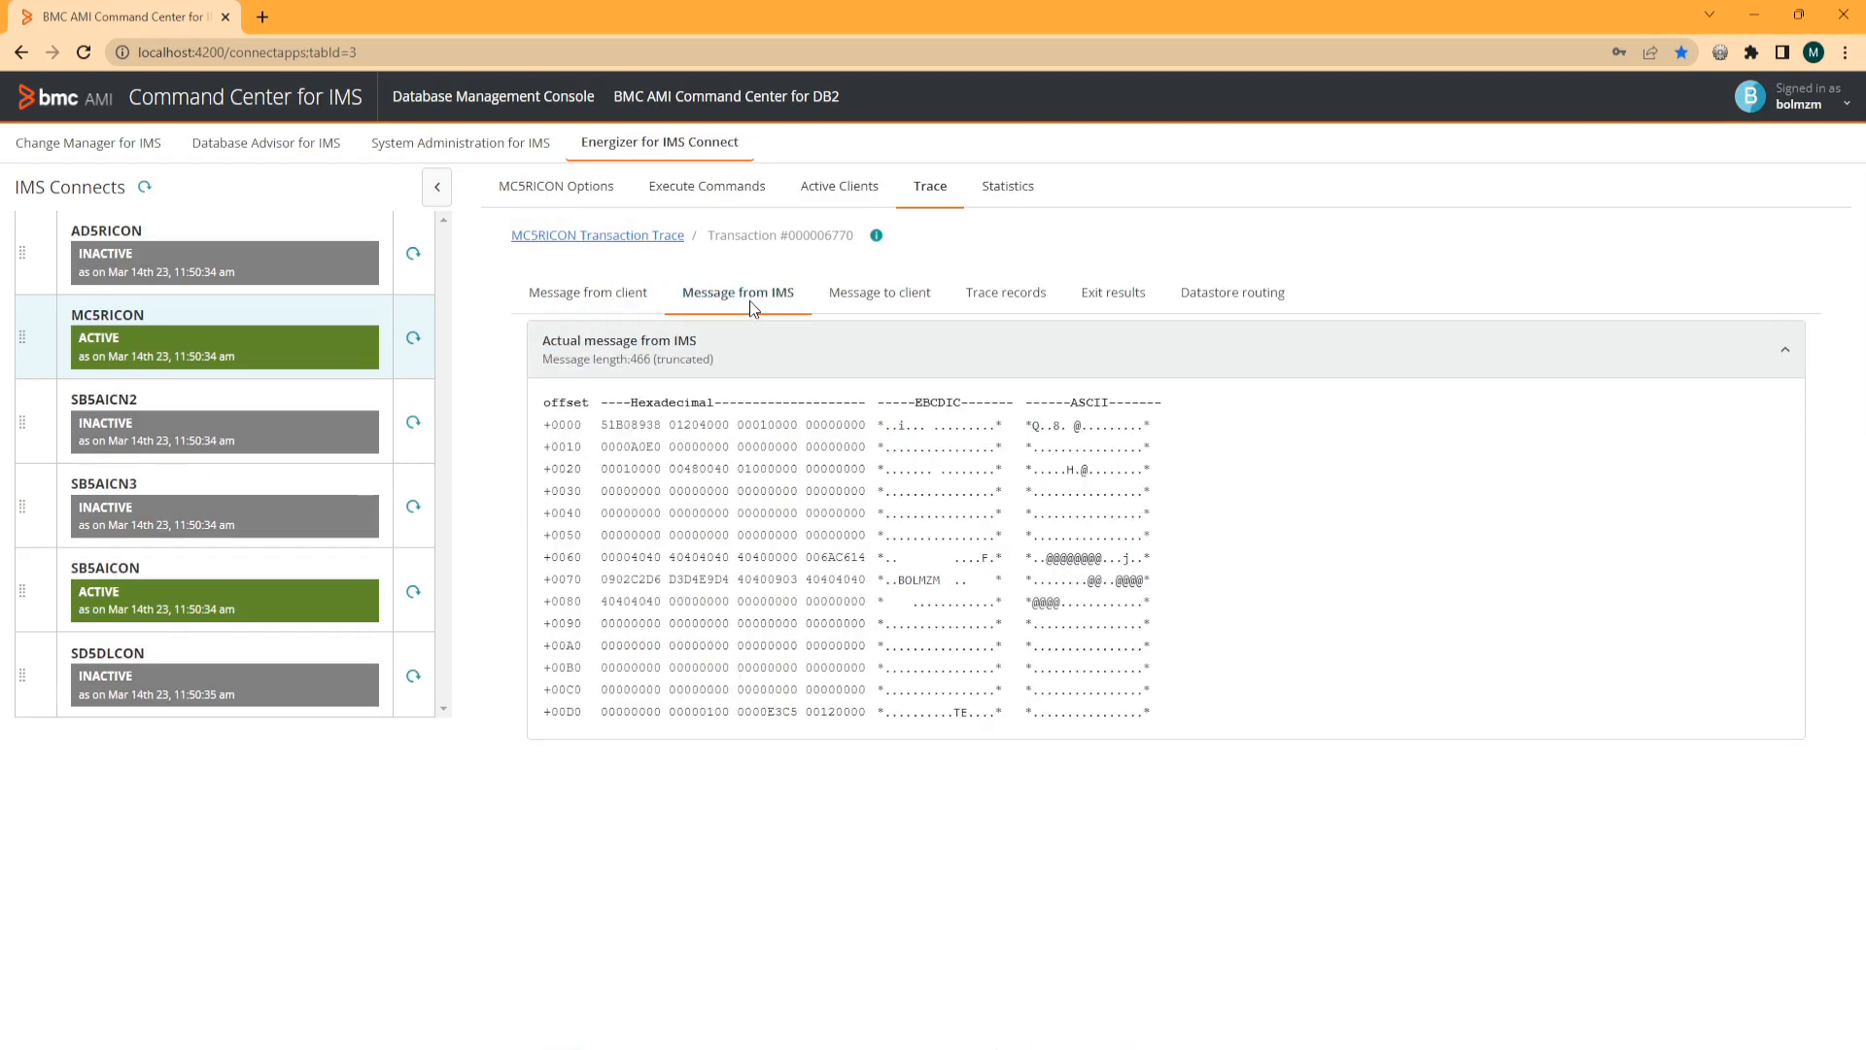
click(857, 304)
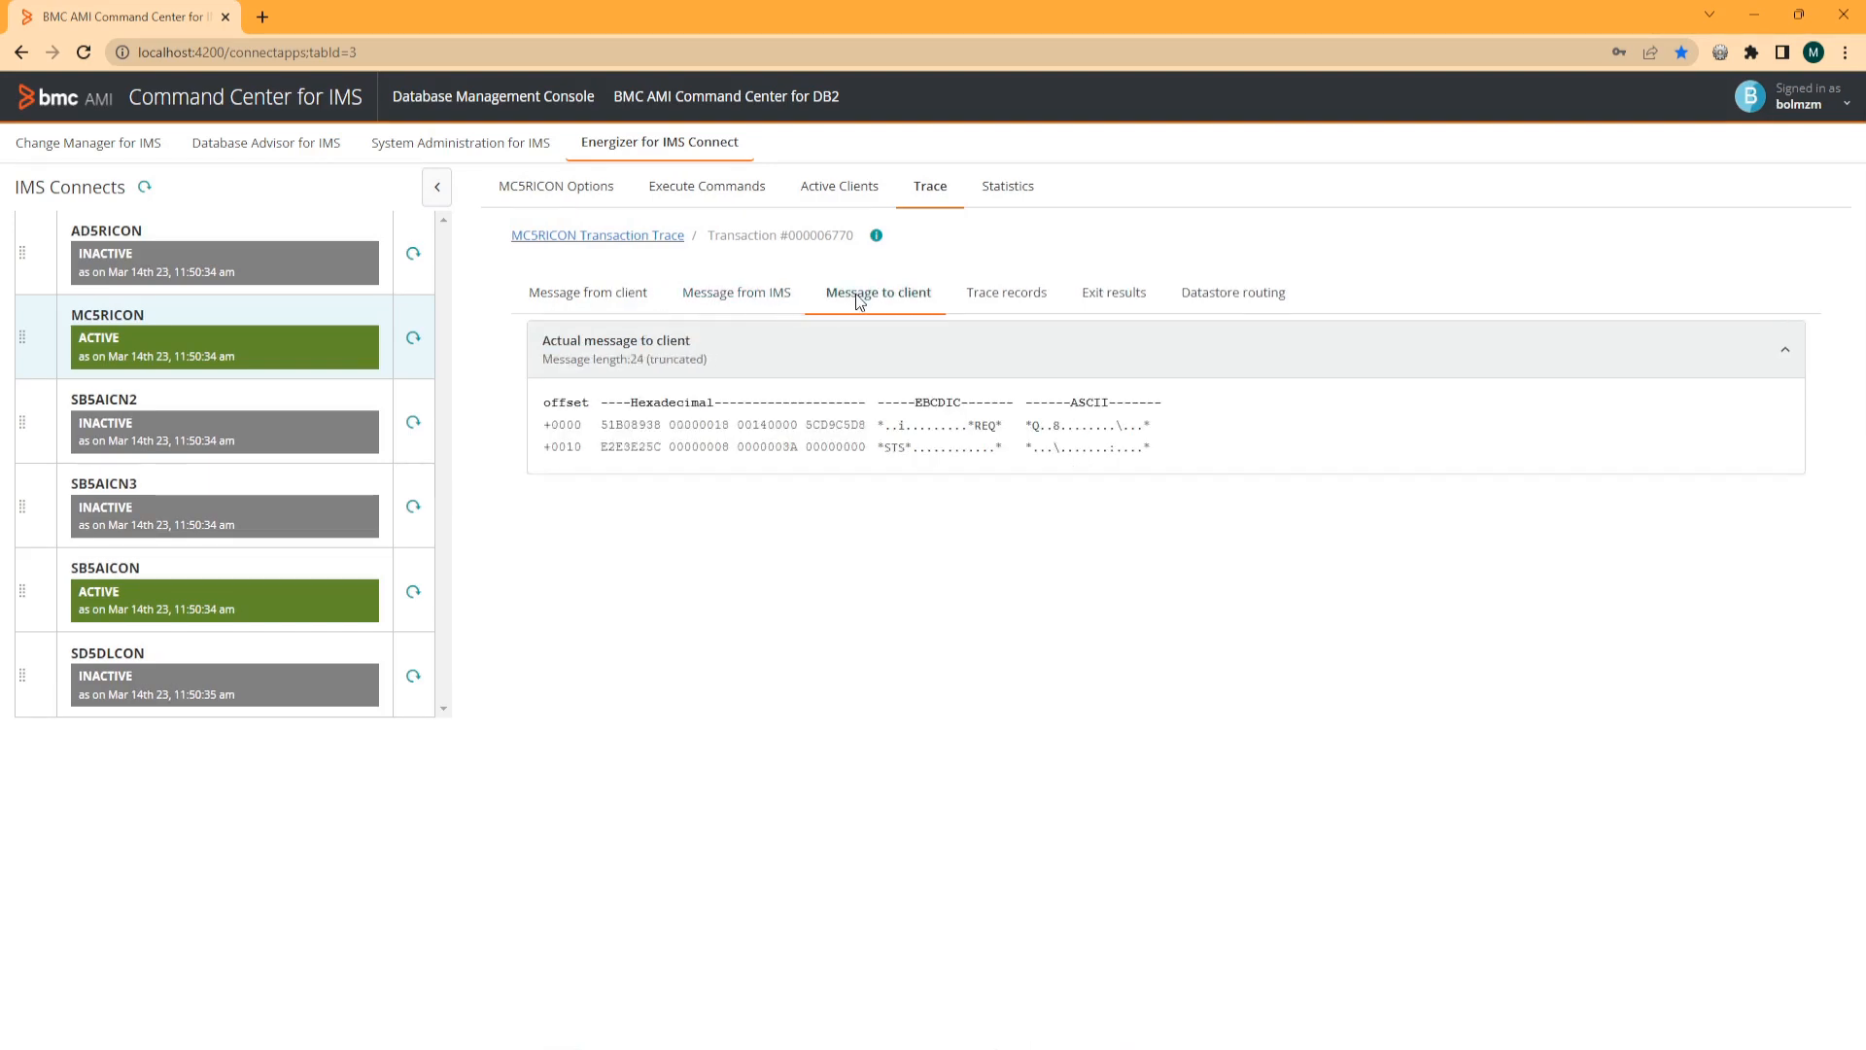
click(988, 296)
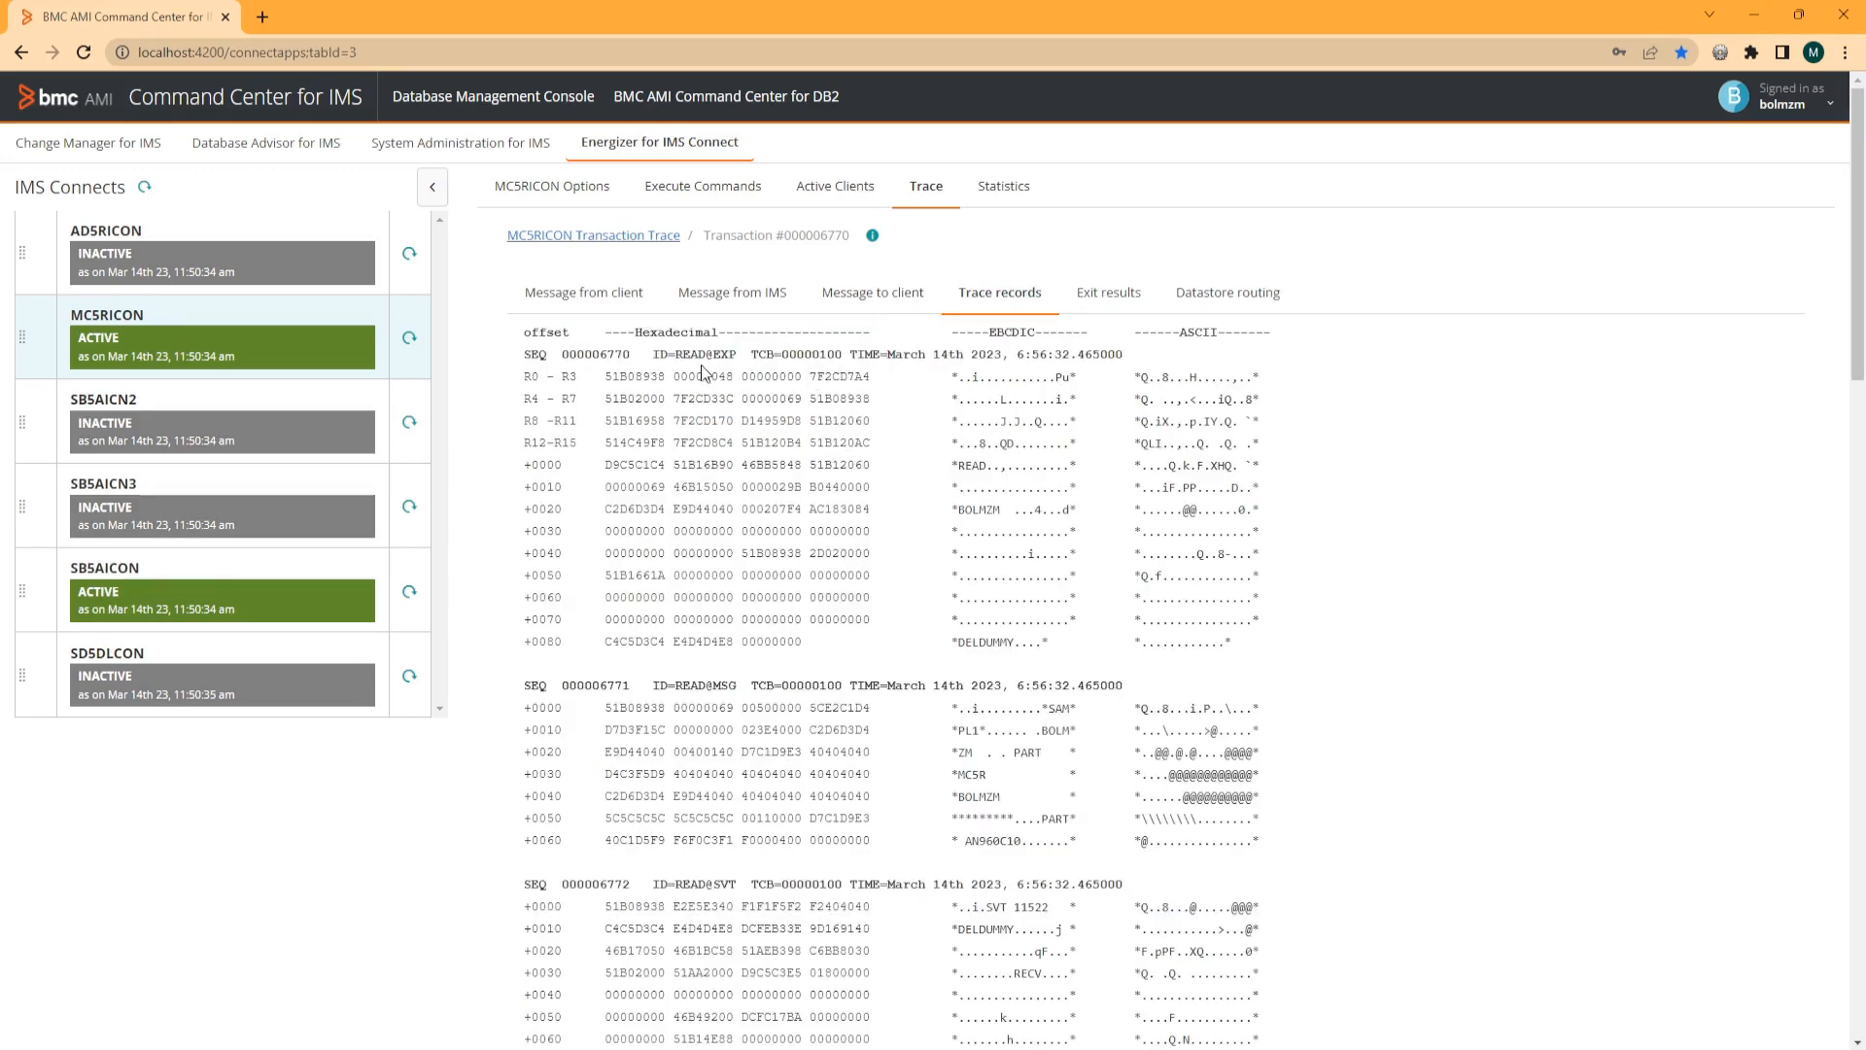
drag(675, 354, 738, 353)
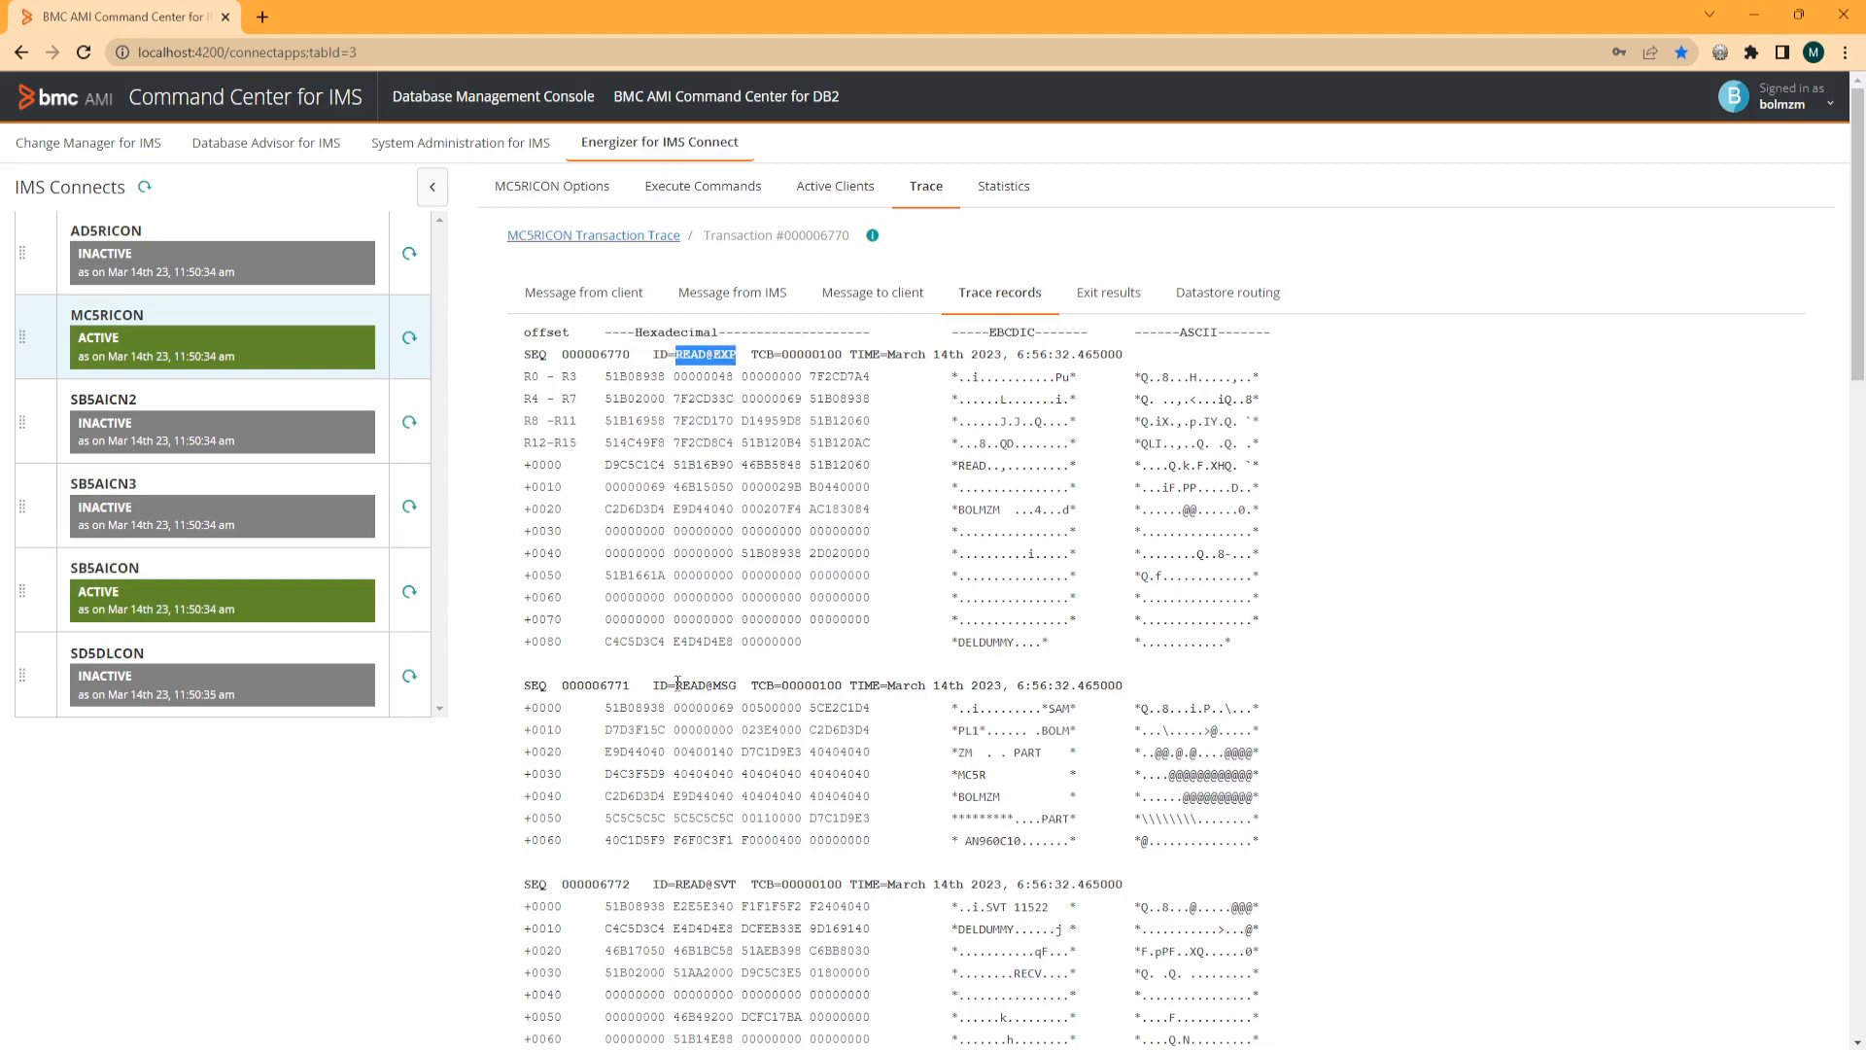
drag(676, 686, 740, 686)
drag(676, 884, 737, 883)
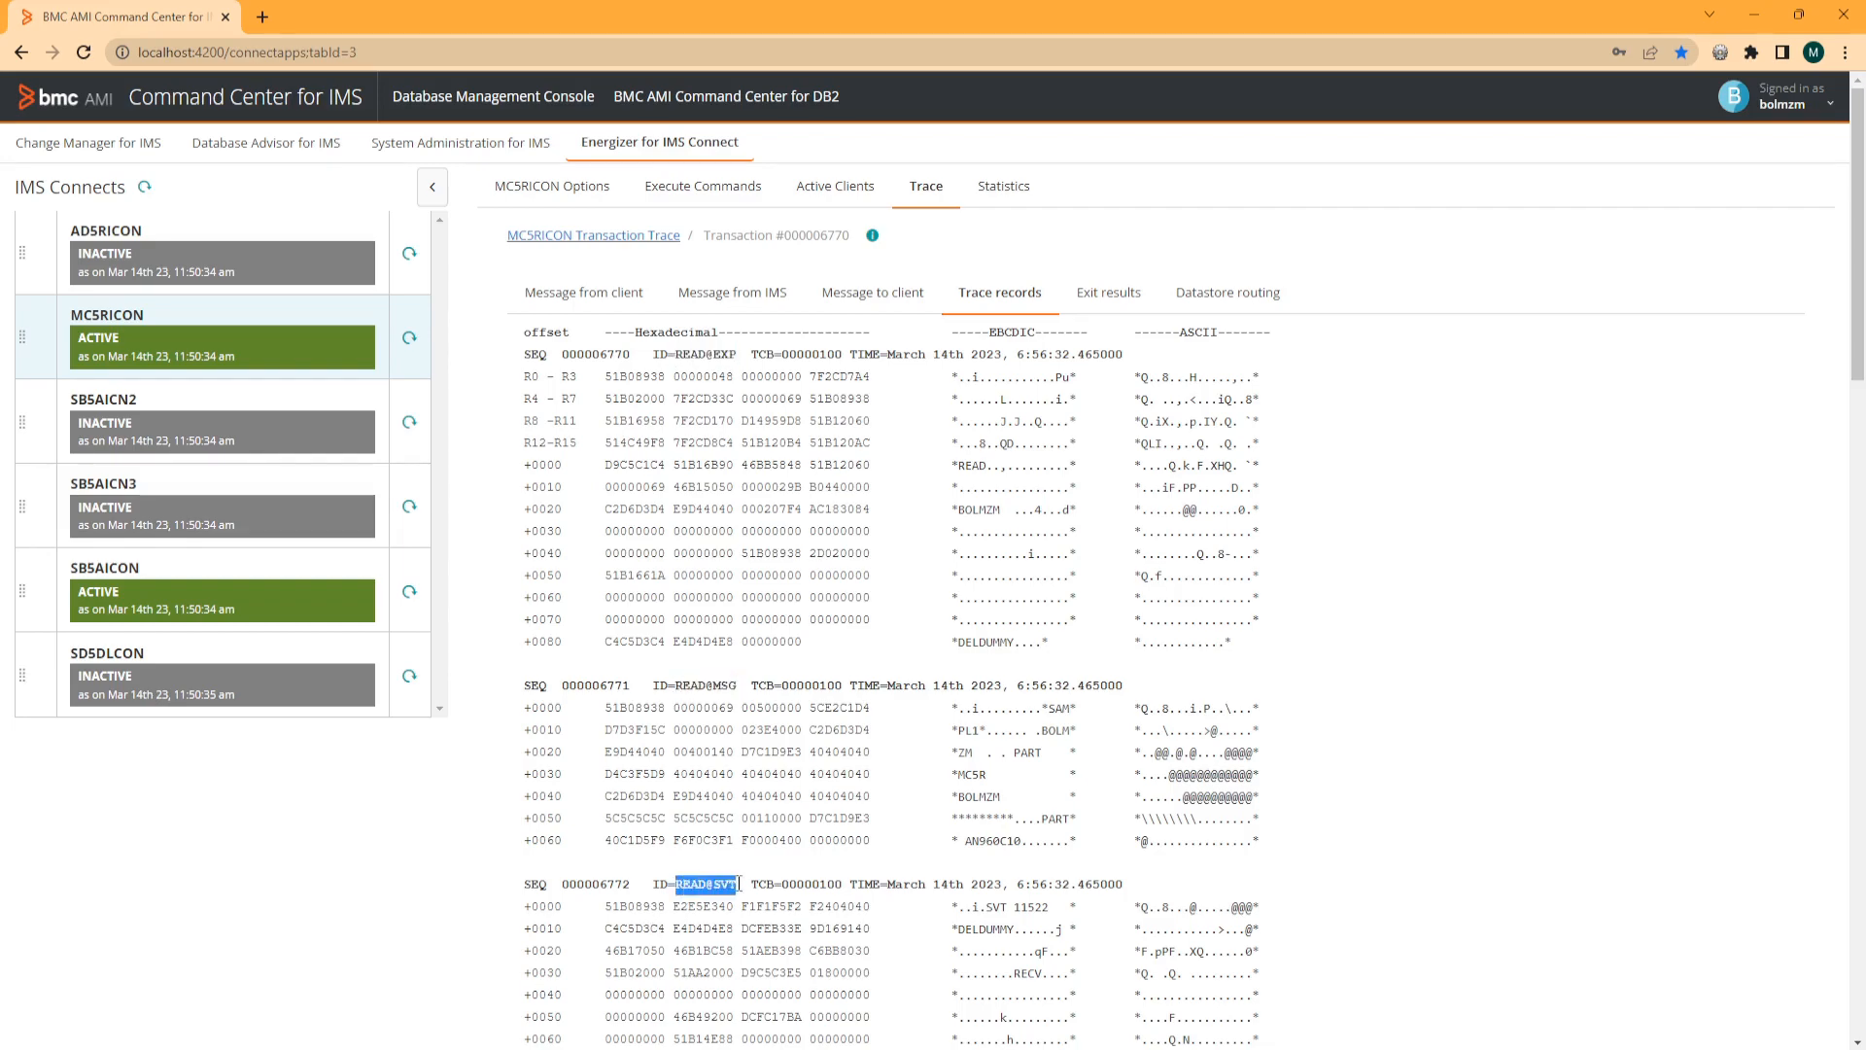
Examine the remaining trace records of transaction 000006770 and its exit results.
scroll(725, 839, down, 15)
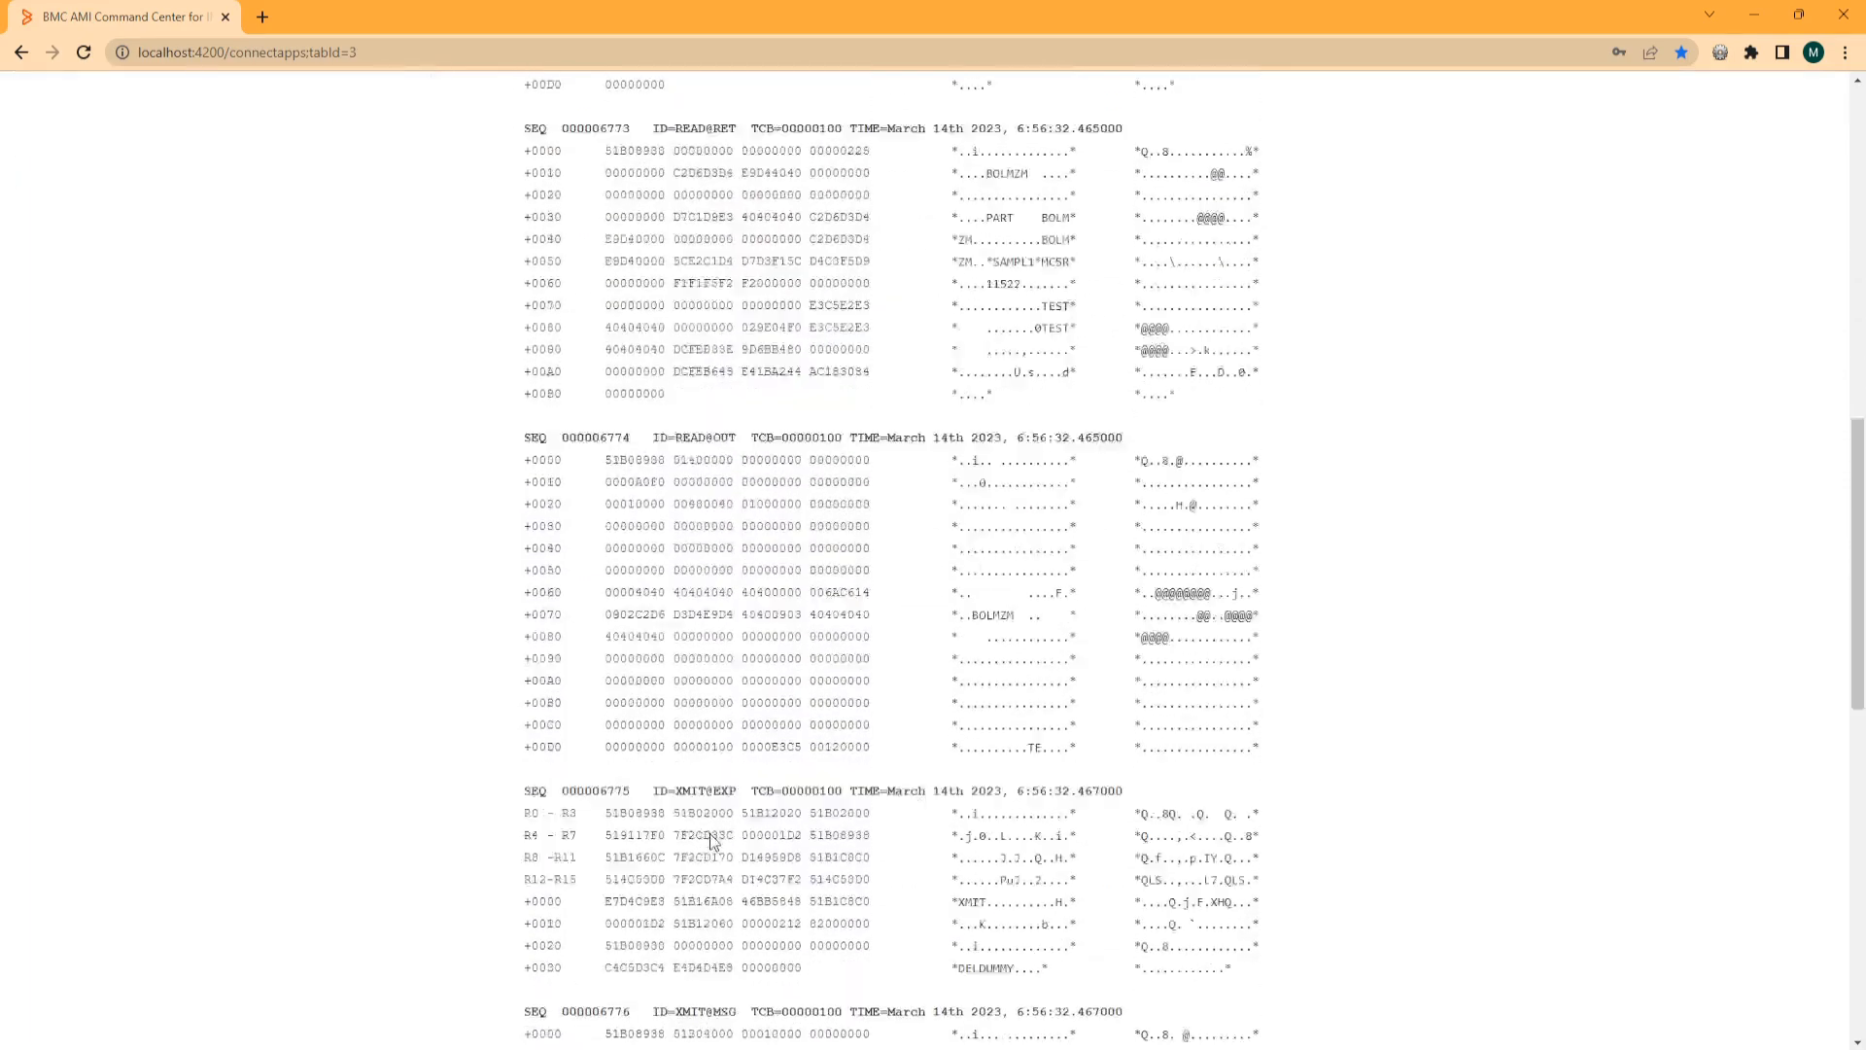
scroll(703, 837, up, 5)
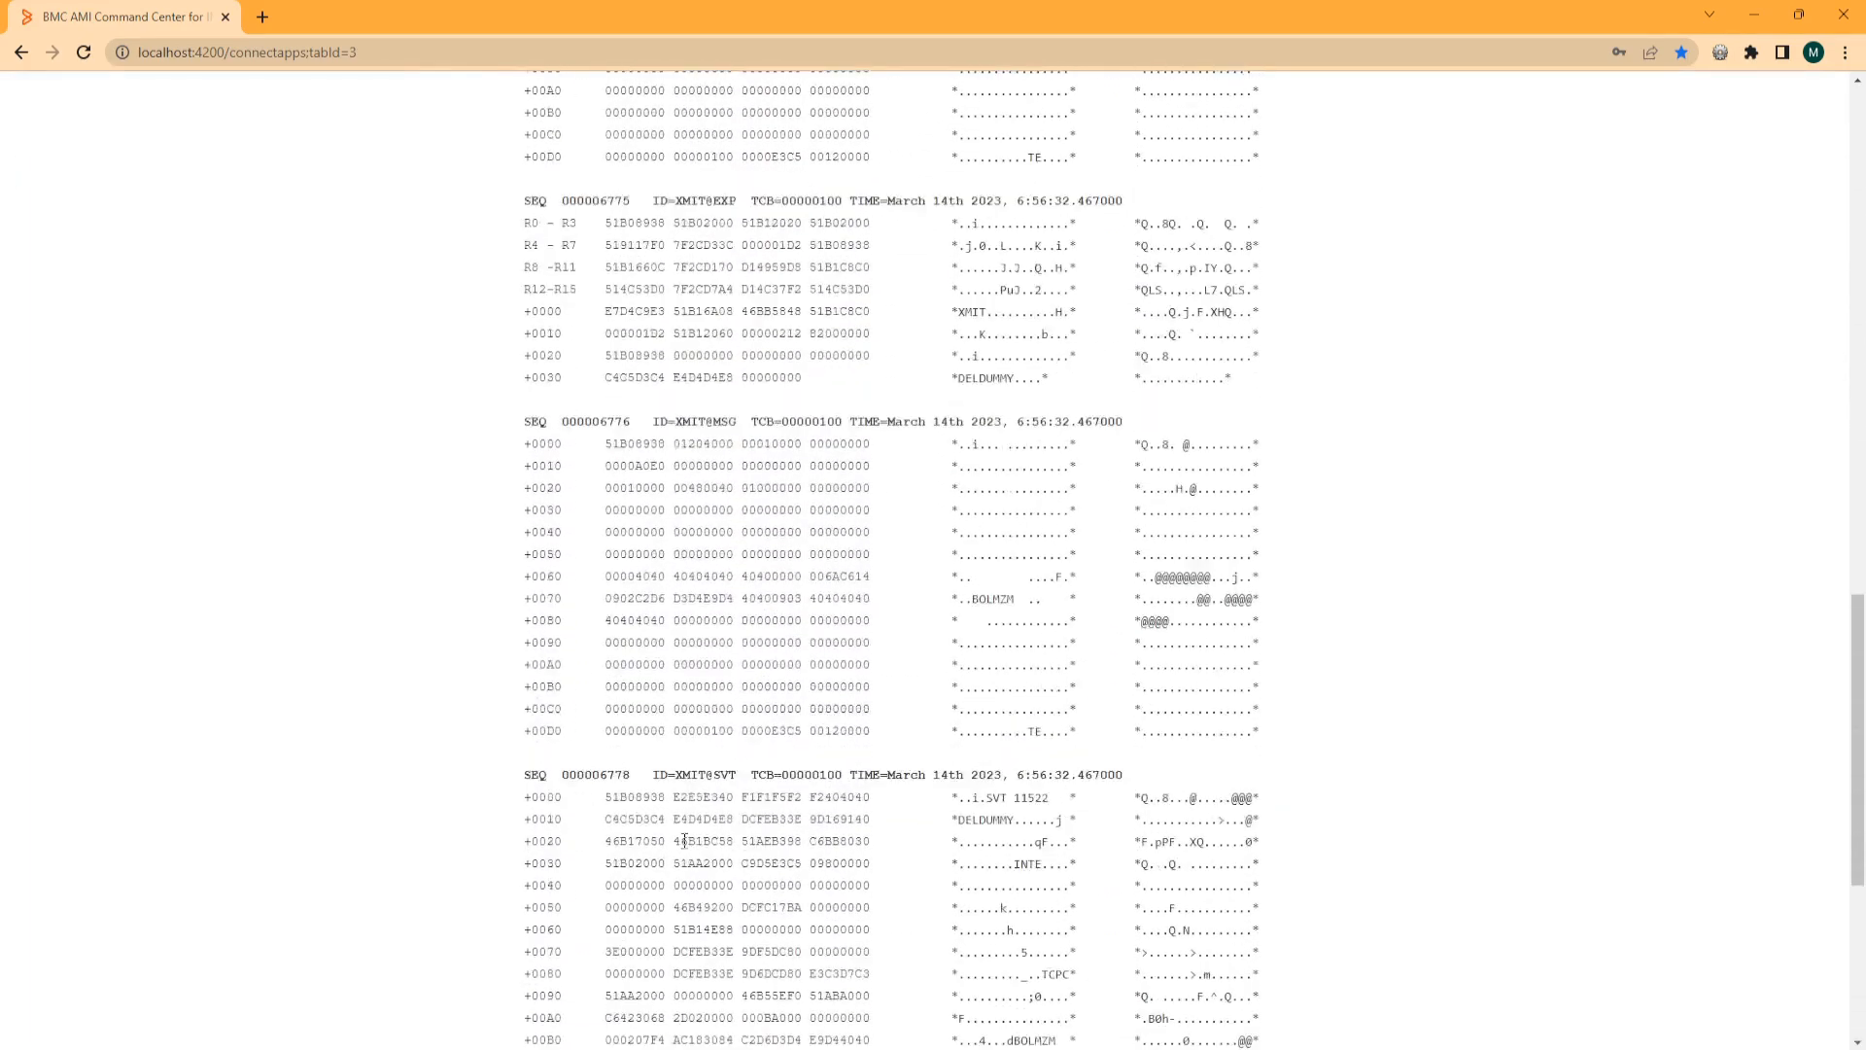
scroll(678, 837, up, 10)
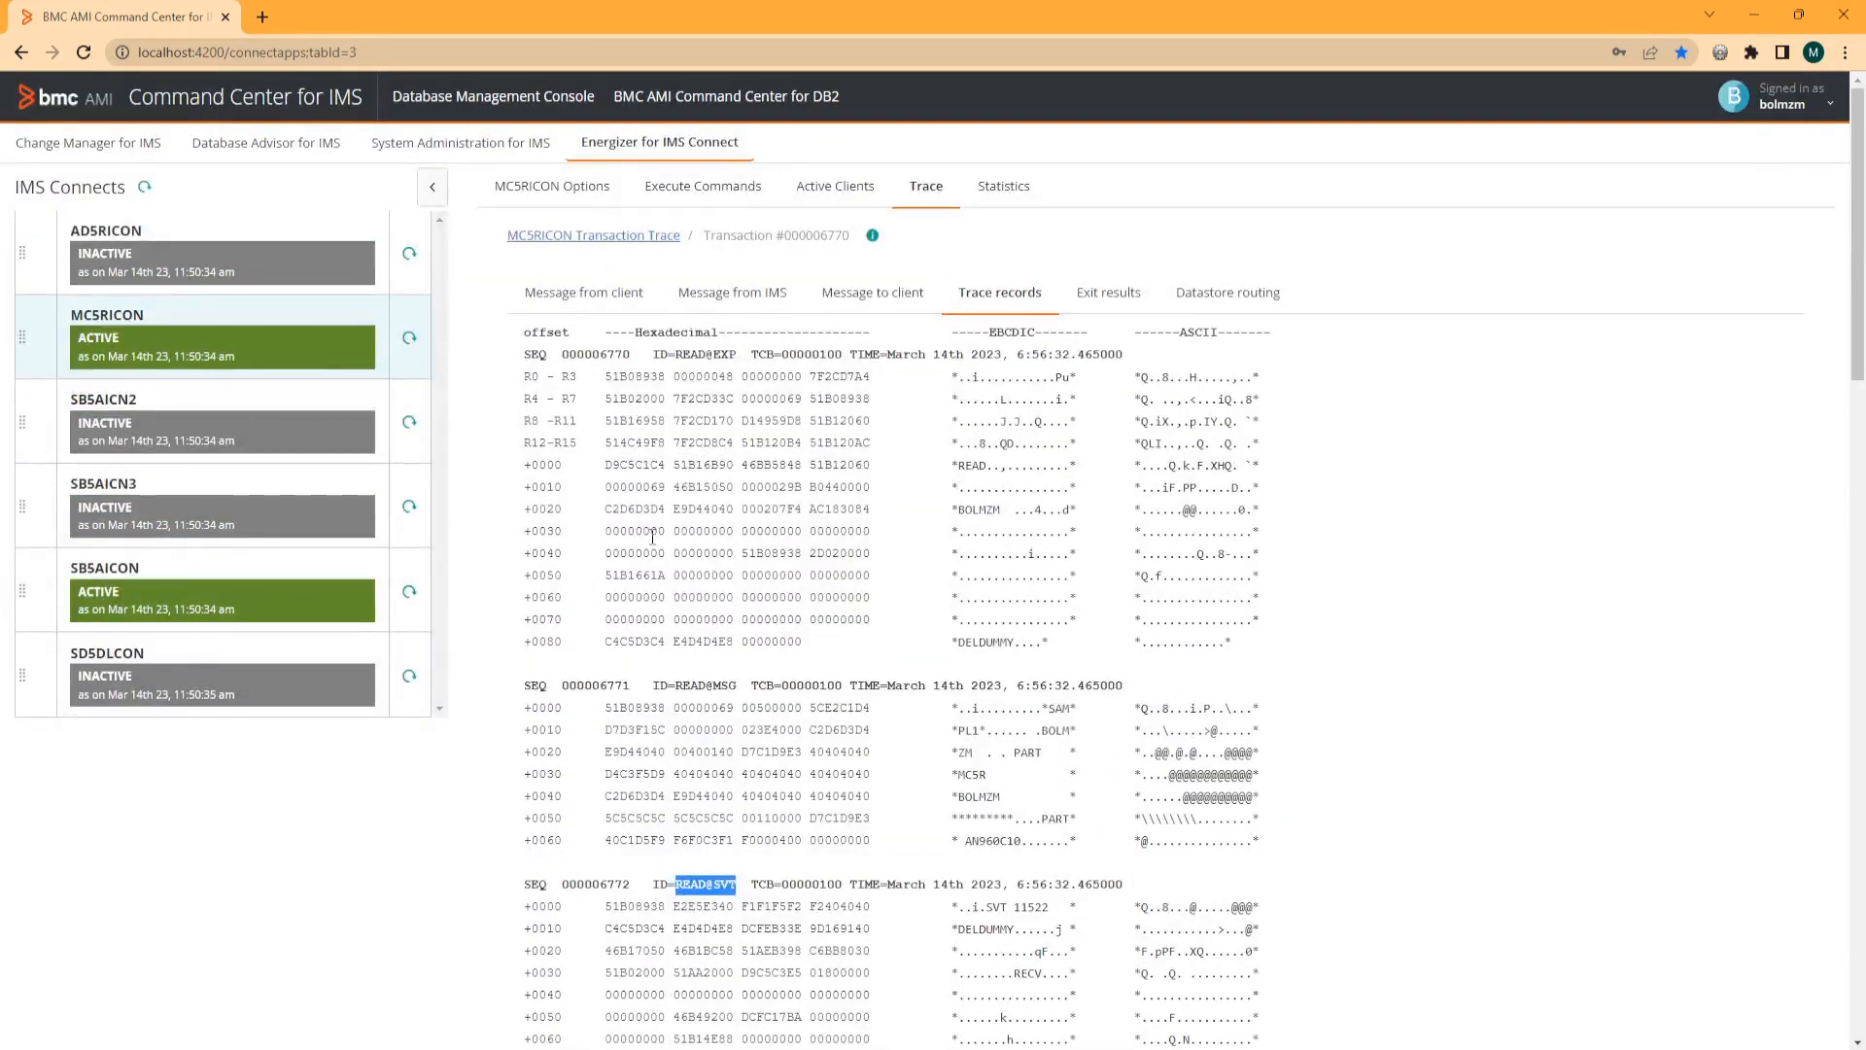
click(1111, 295)
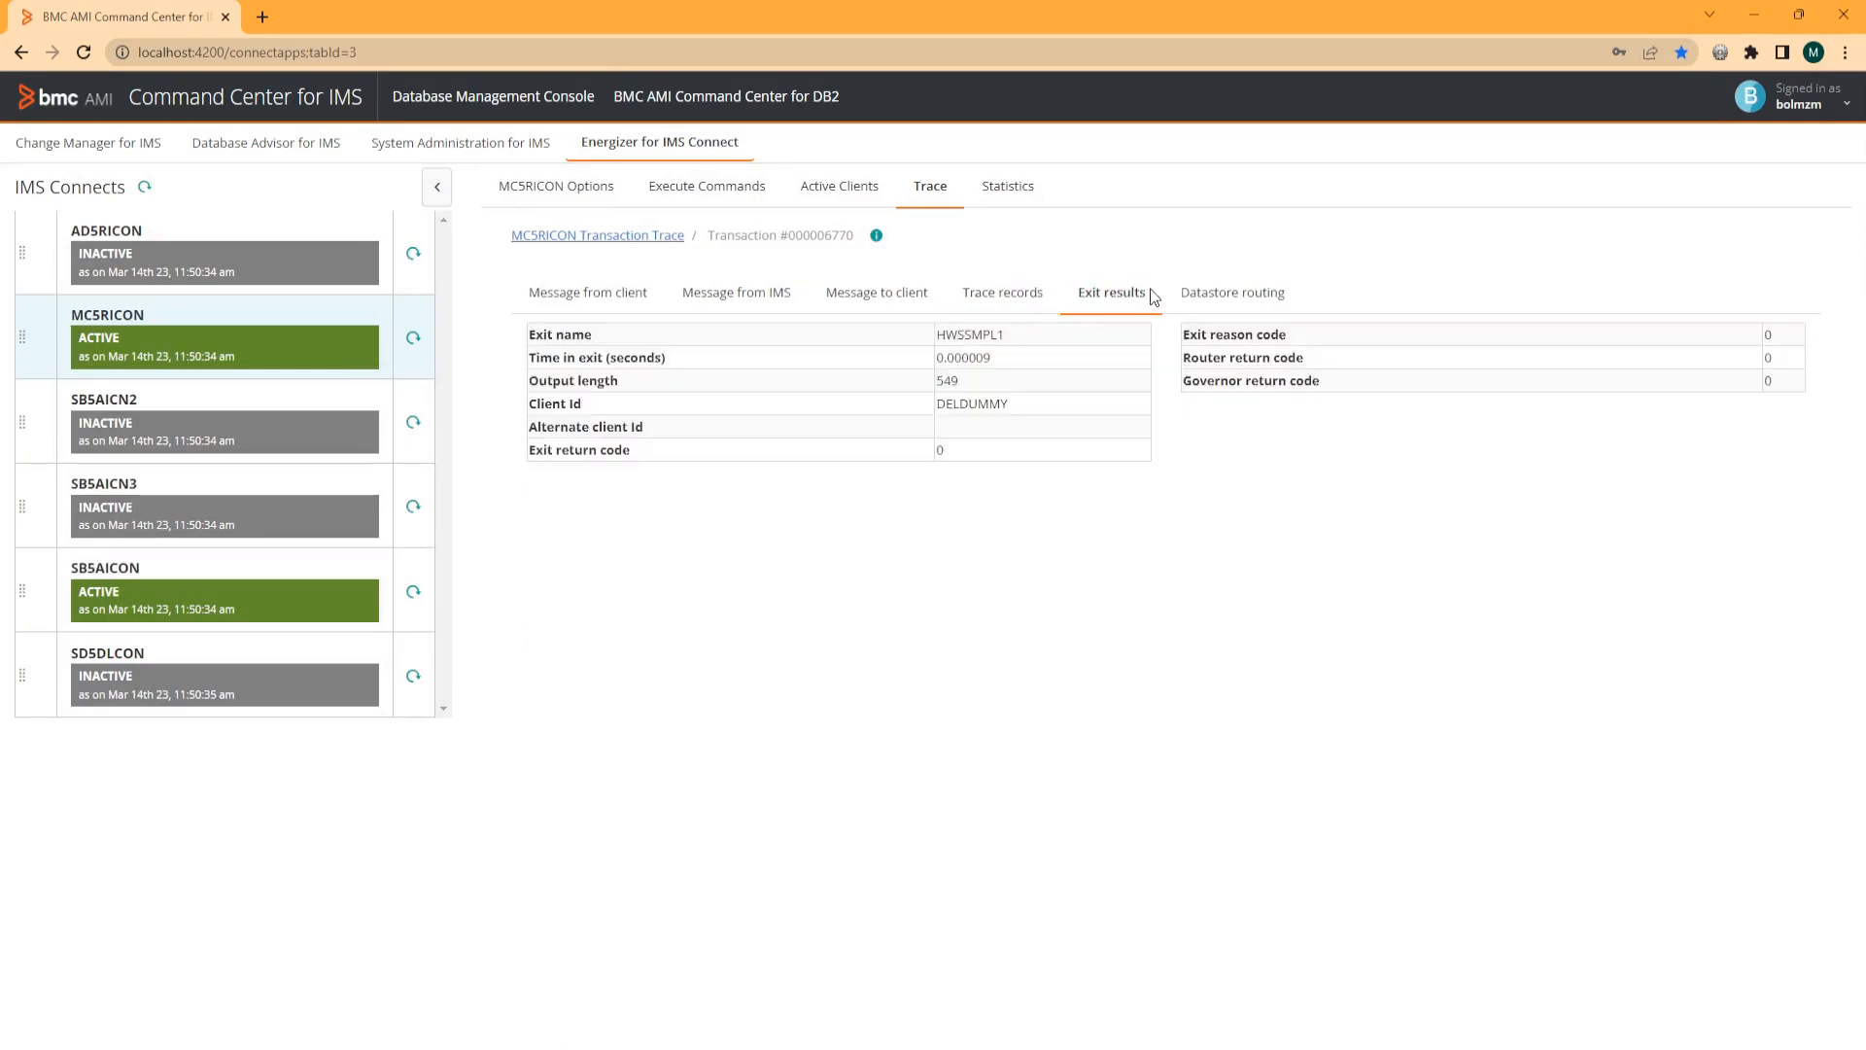
Examine the transaction's datastore routing and its additional information, including host and port, client IP and response time.
click(1196, 302)
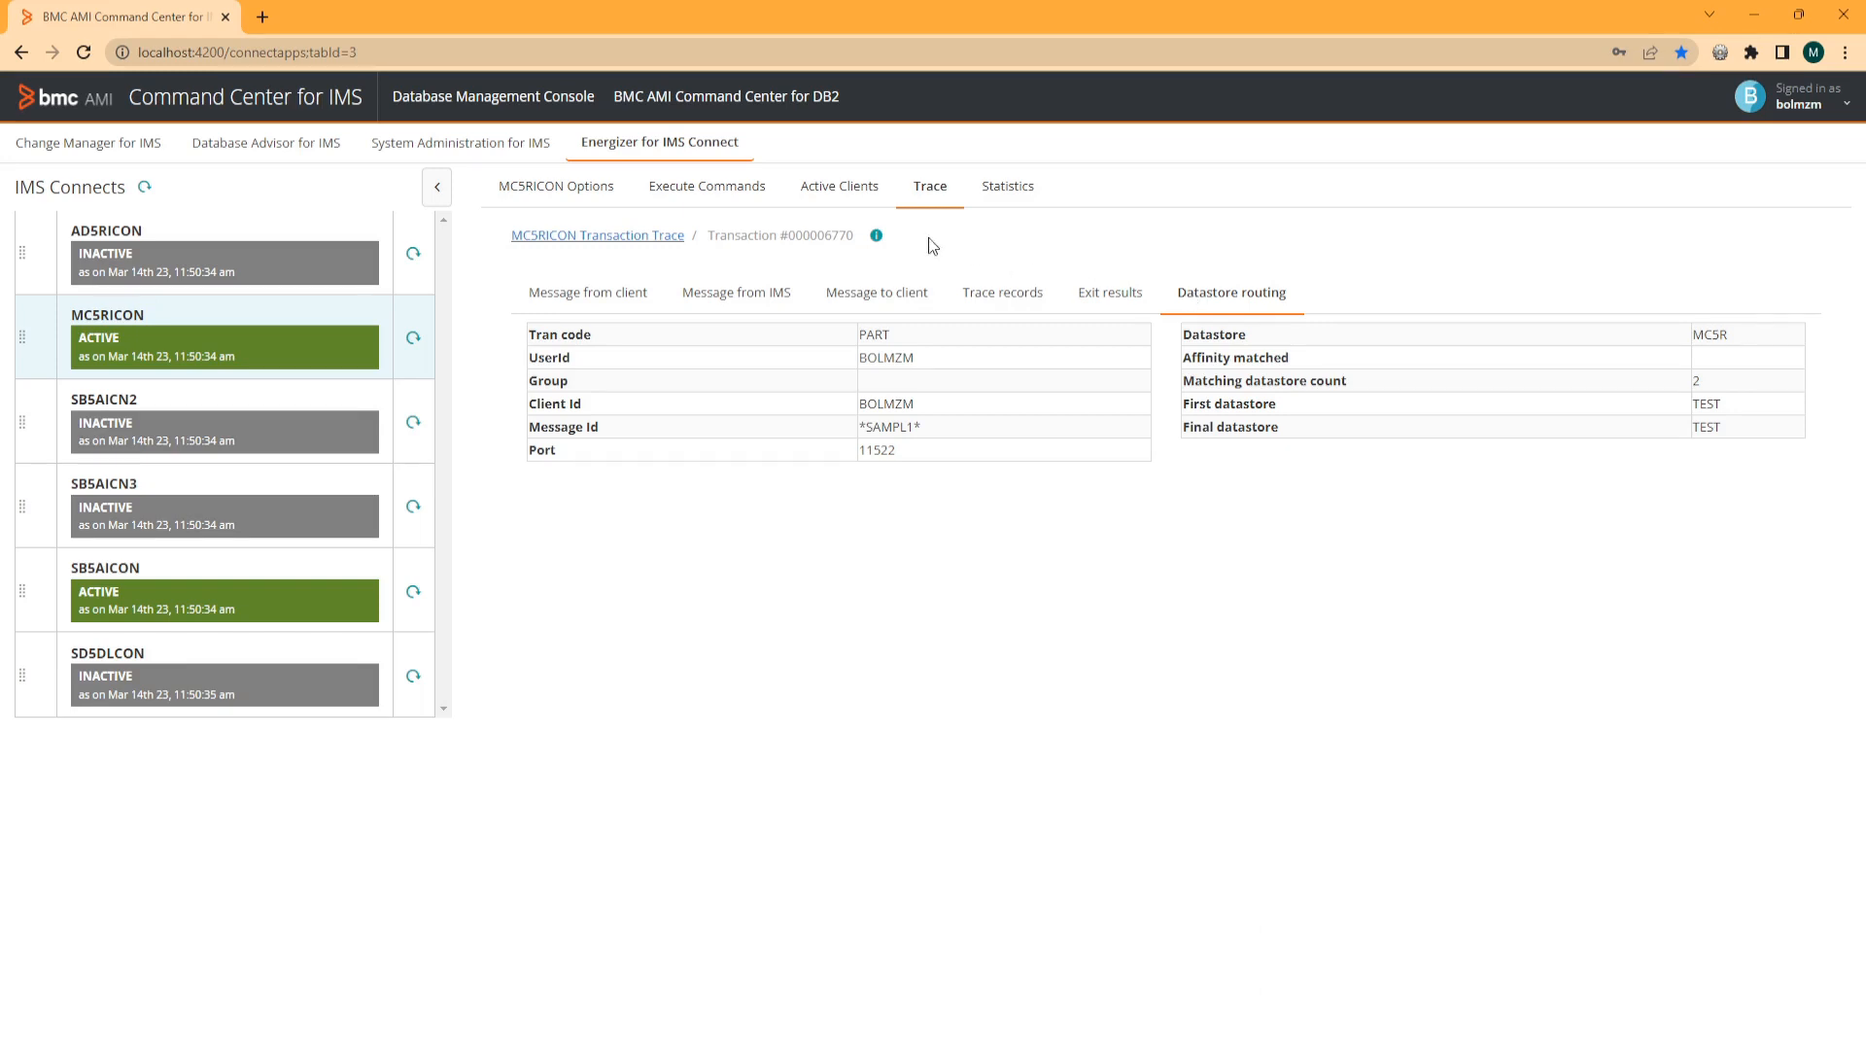
click(878, 237)
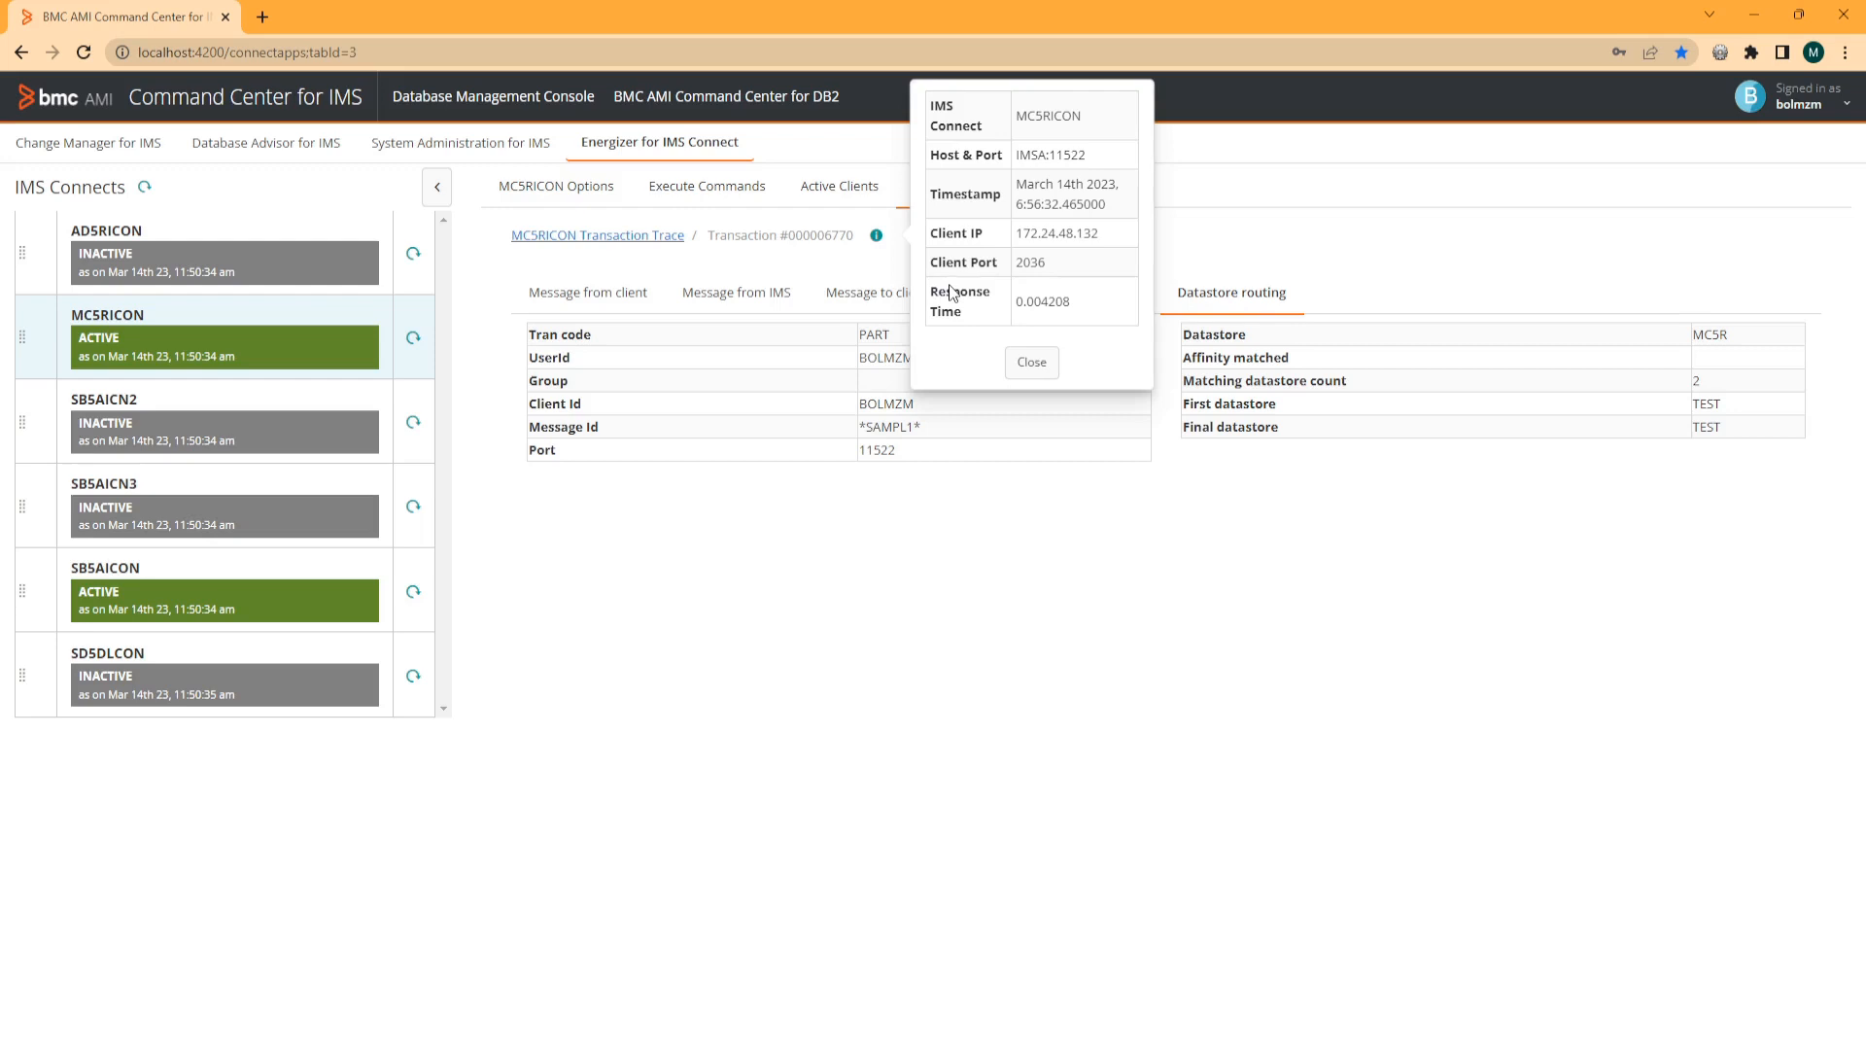
click(1030, 363)
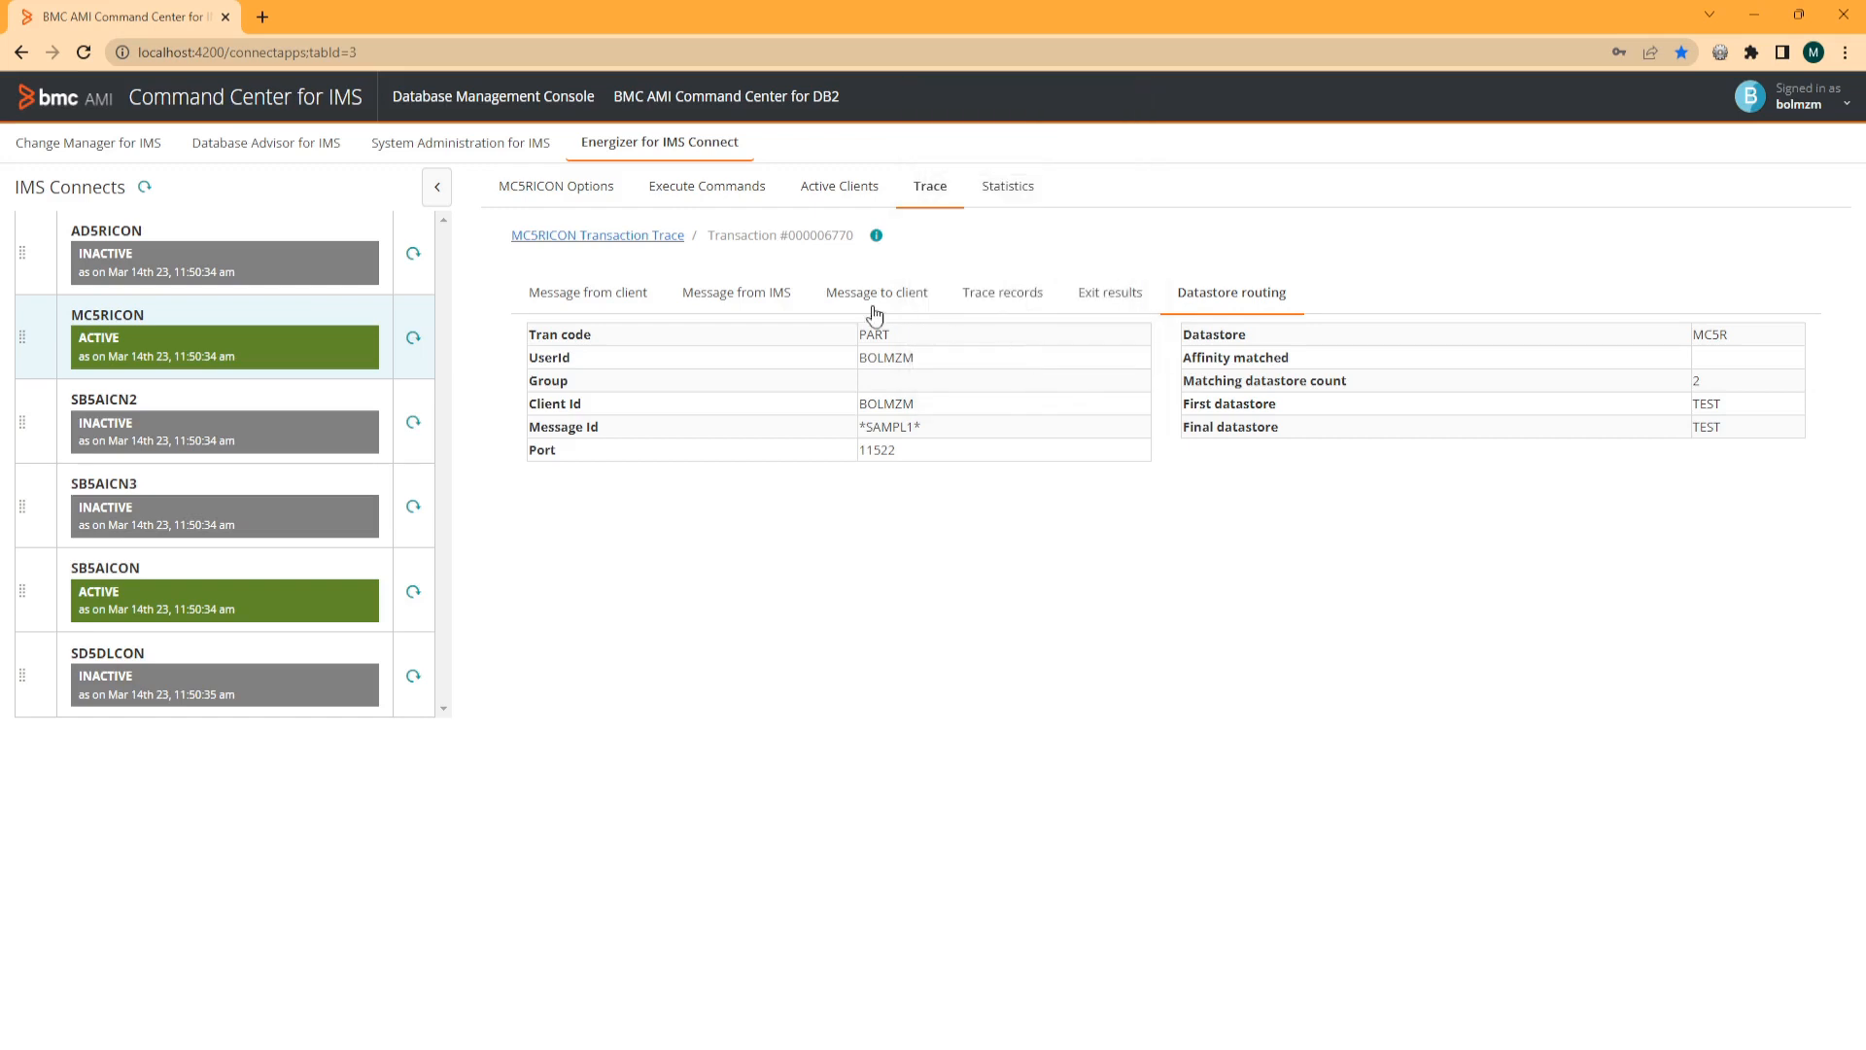
Return to the MC5RICON transaction trace and fetch Events trace records limited to 200 entries, keeping the date and time.
click(652, 237)
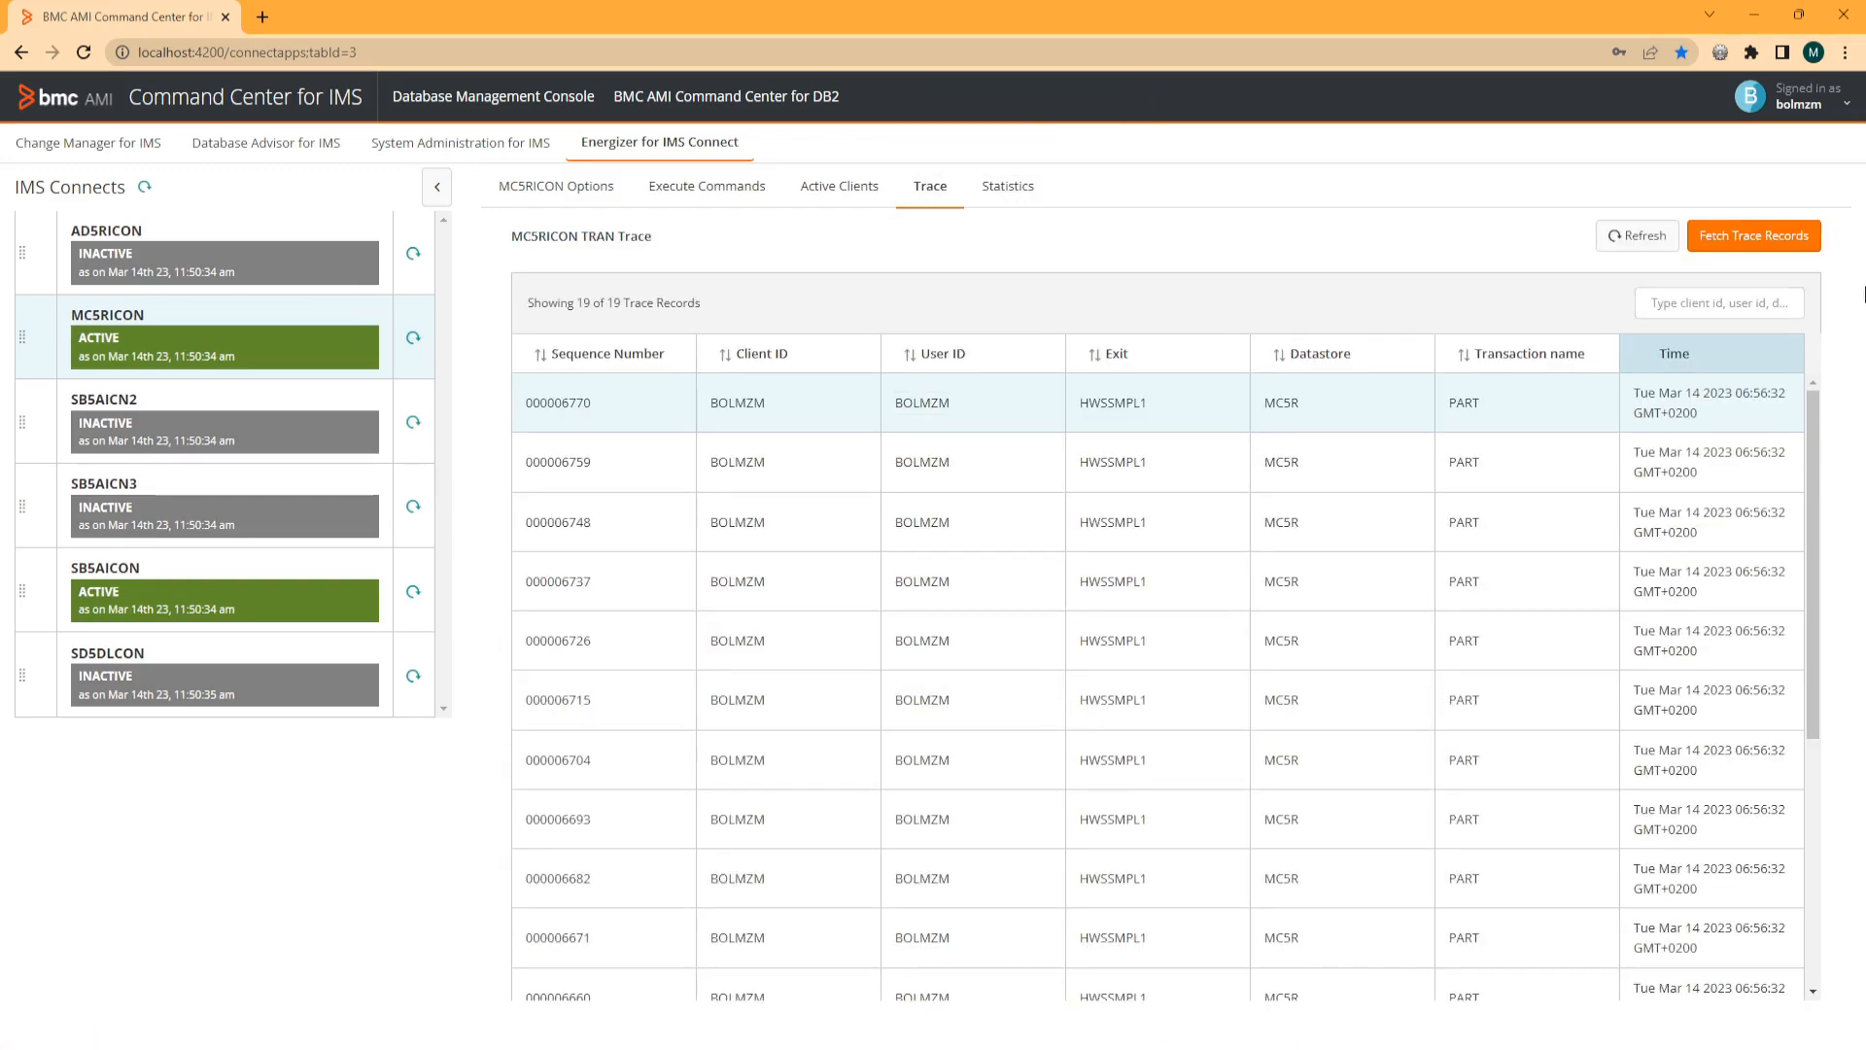
click(1800, 251)
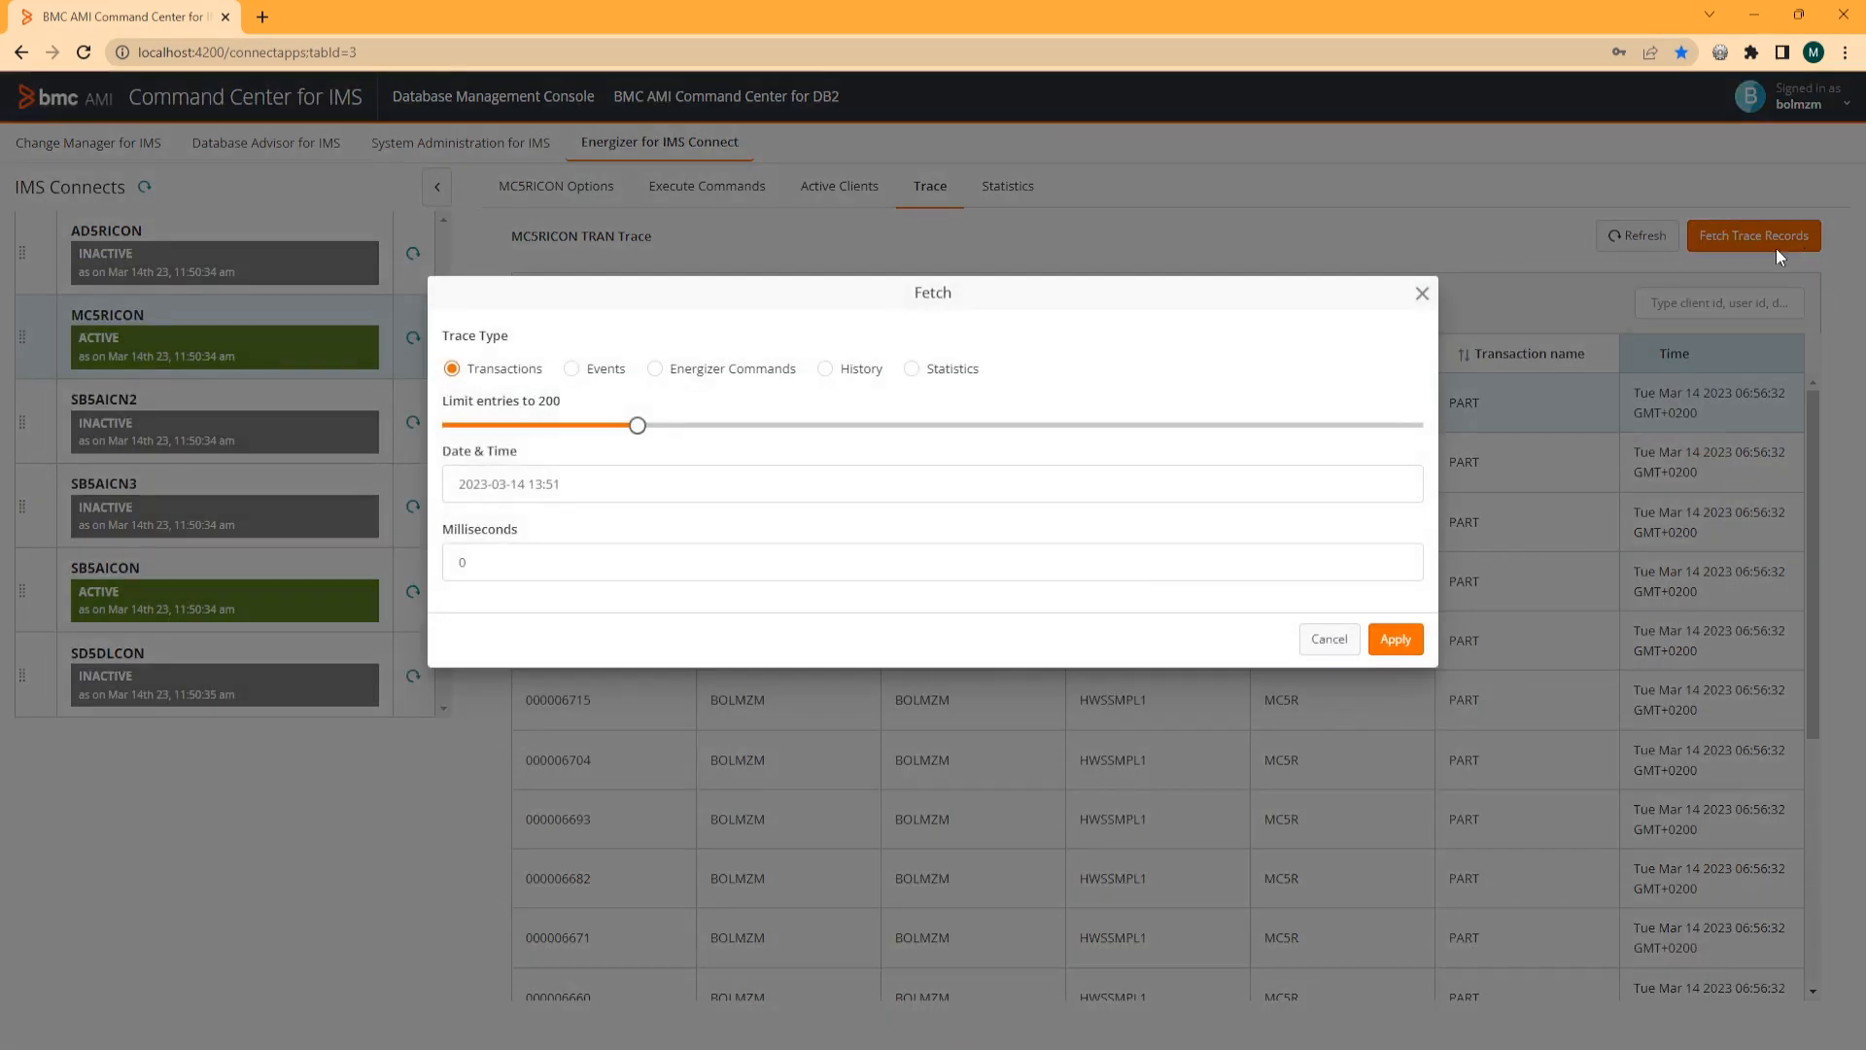
click(571, 369)
click(1378, 642)
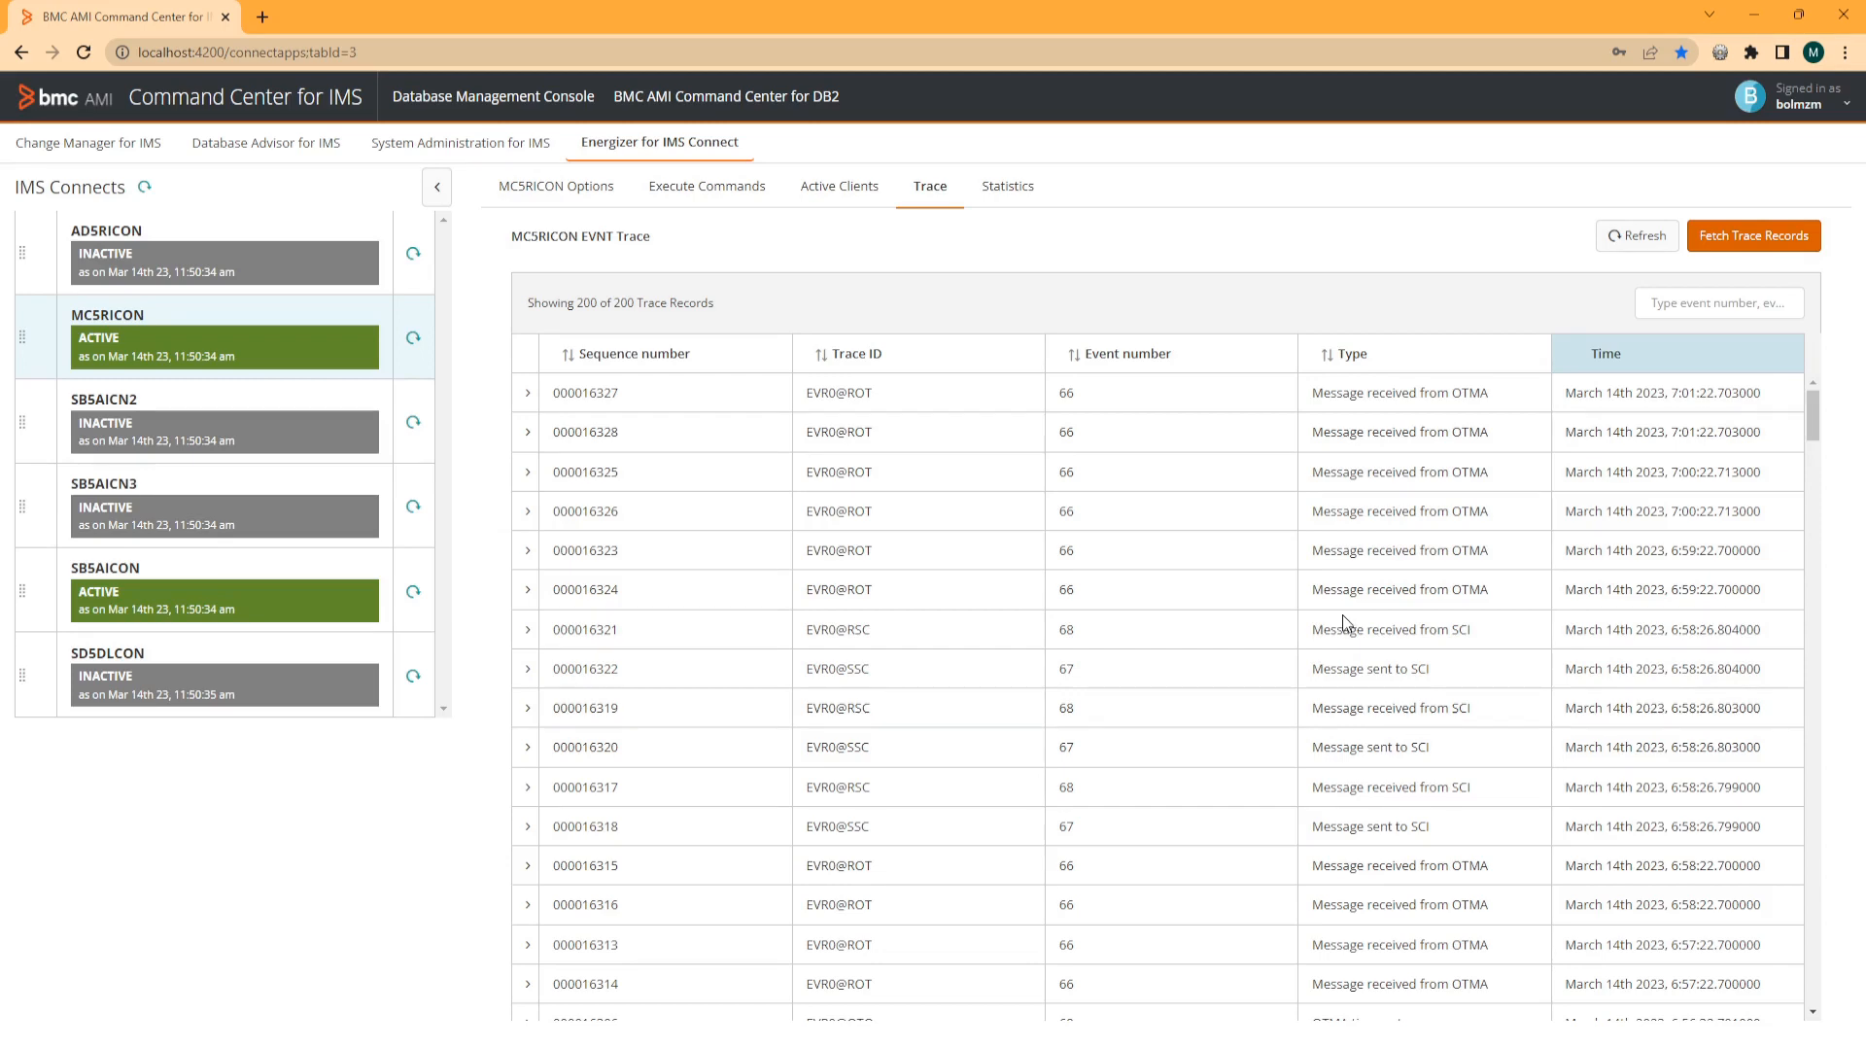
Look through the fetched event records and examine the dumps of sequence numbers 000016327 and 000016322, collapsing each one again.
scroll(1343, 614, down, 5)
scroll(1340, 614, down, 8)
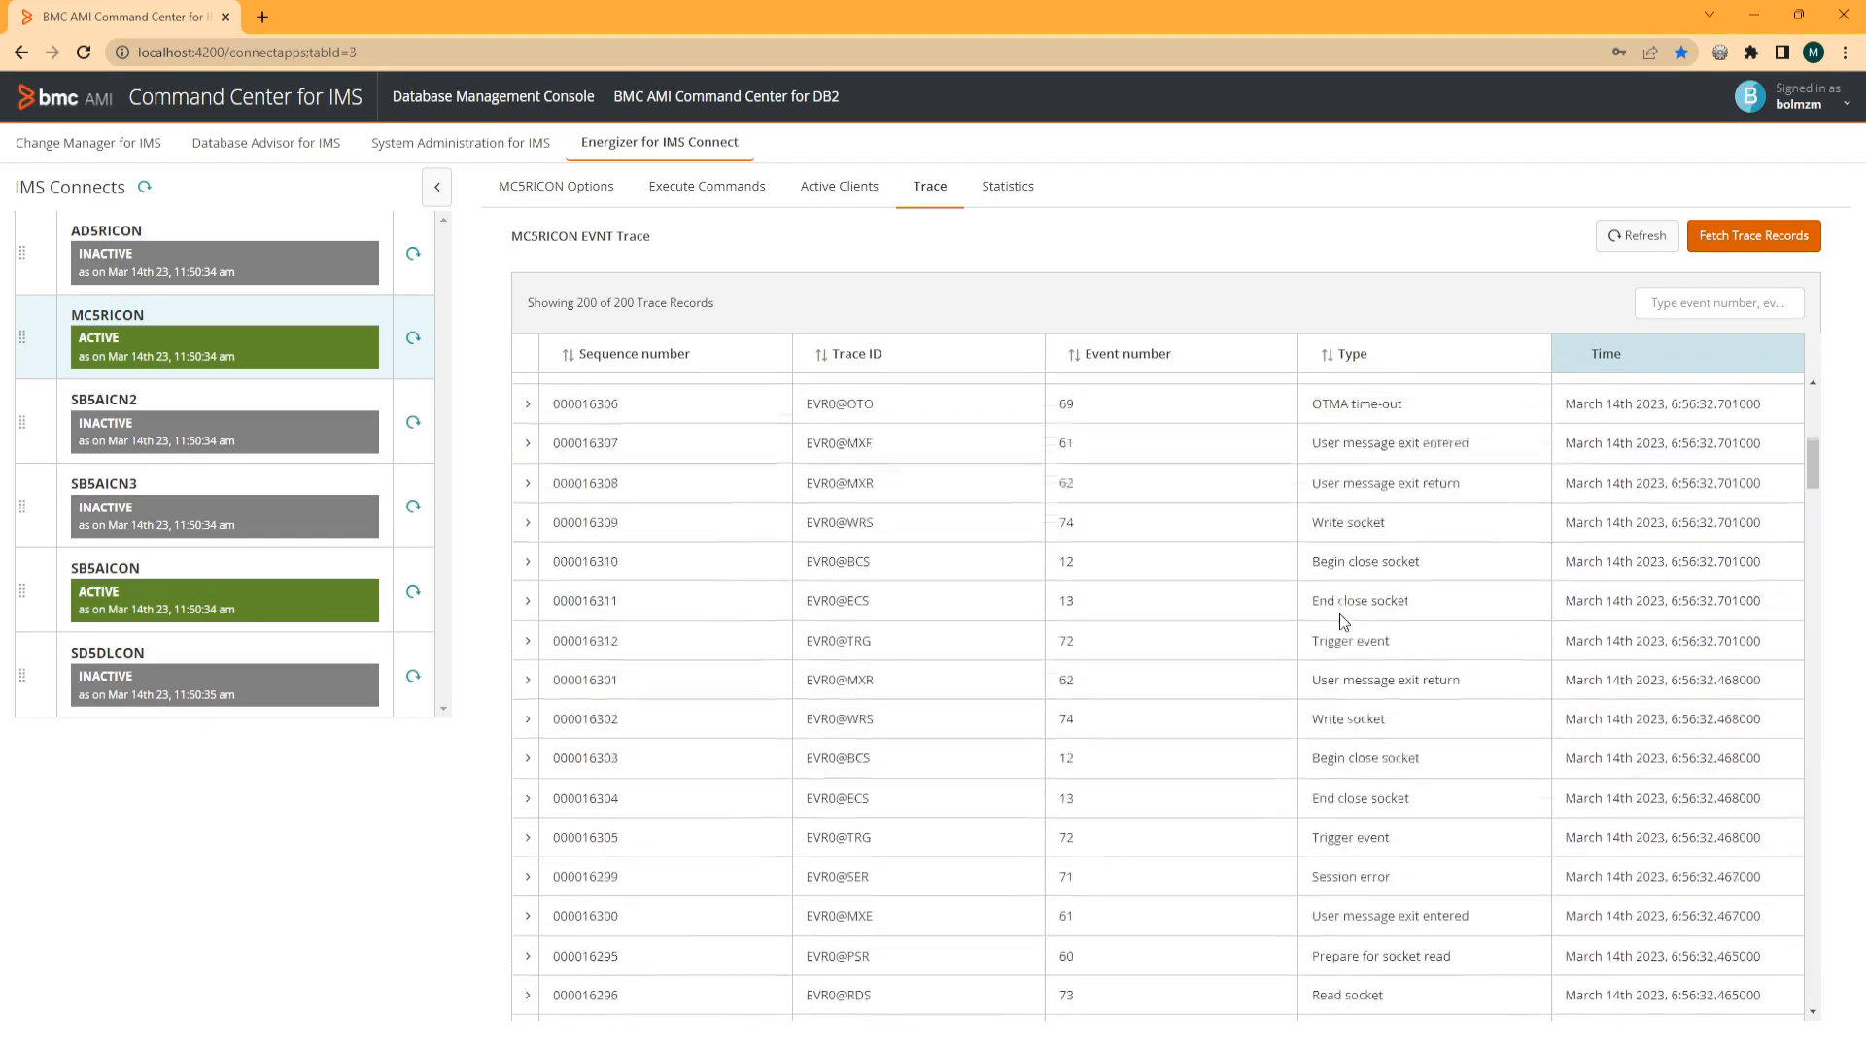
scroll(1339, 612, down, 3)
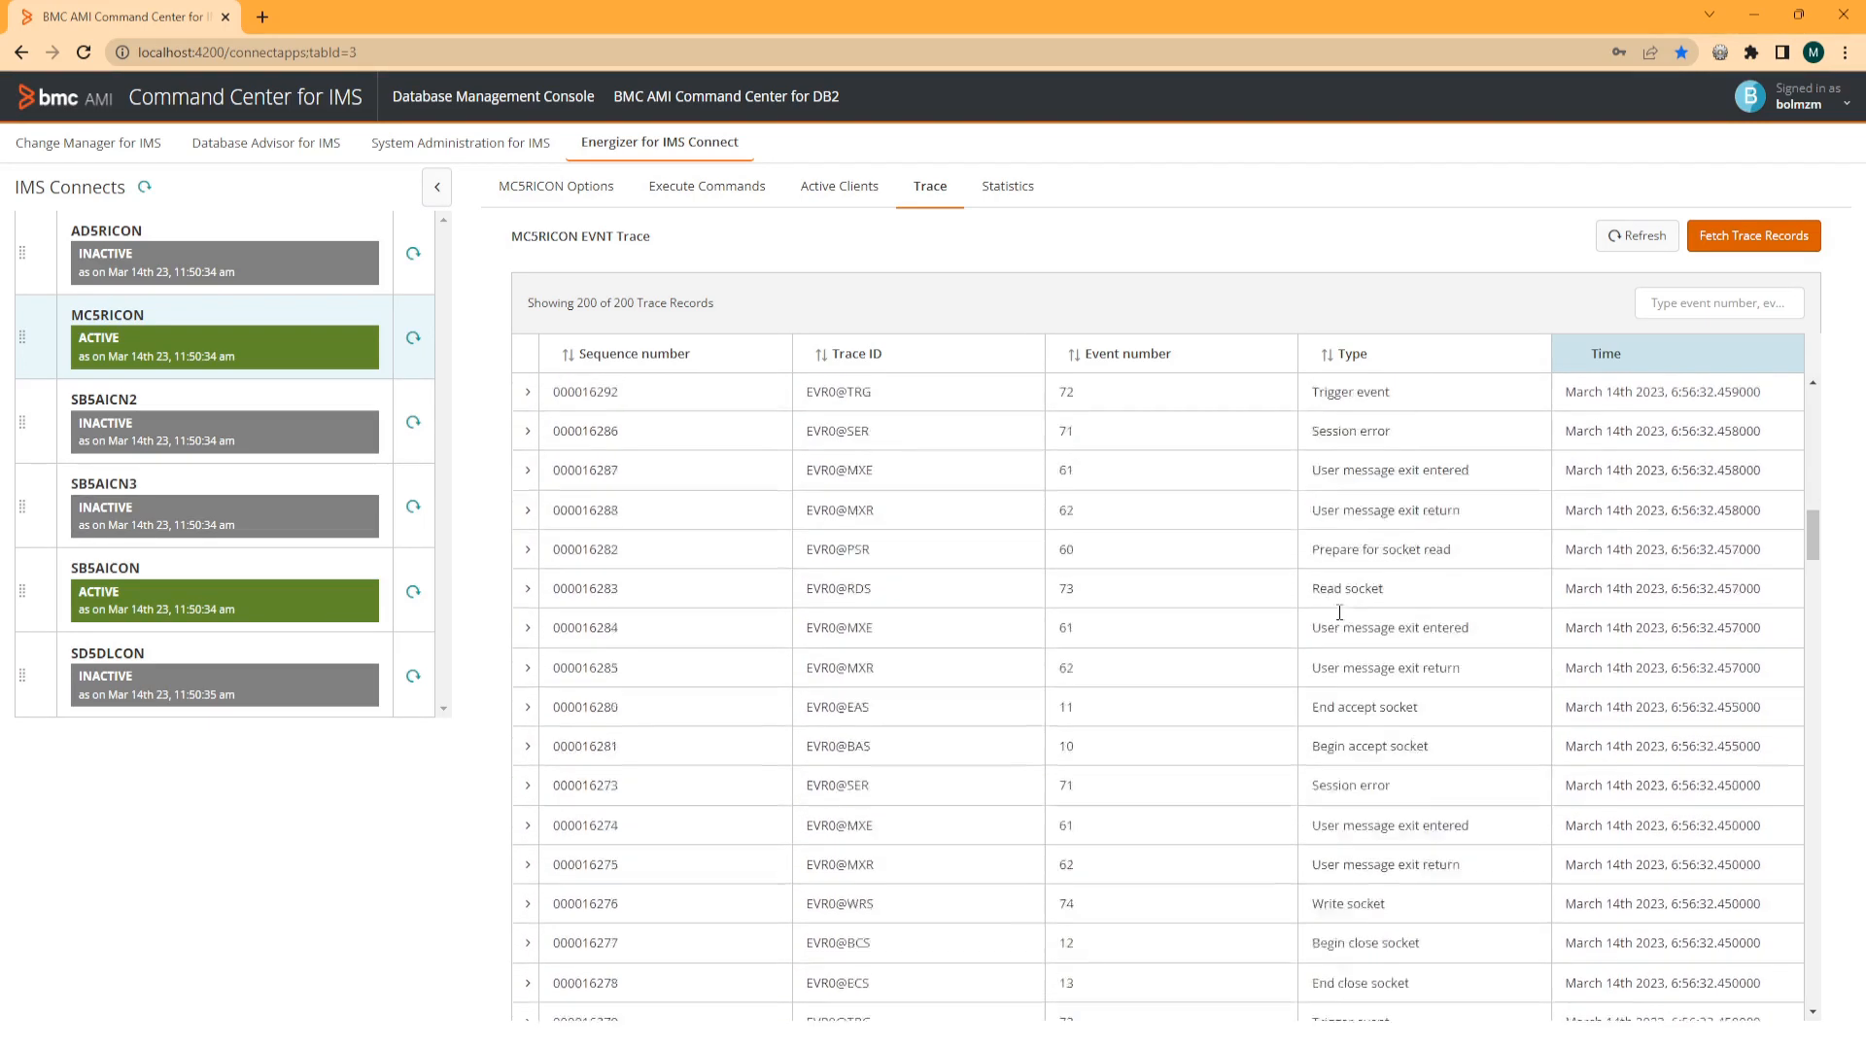
scroll(1340, 613, down, 2)
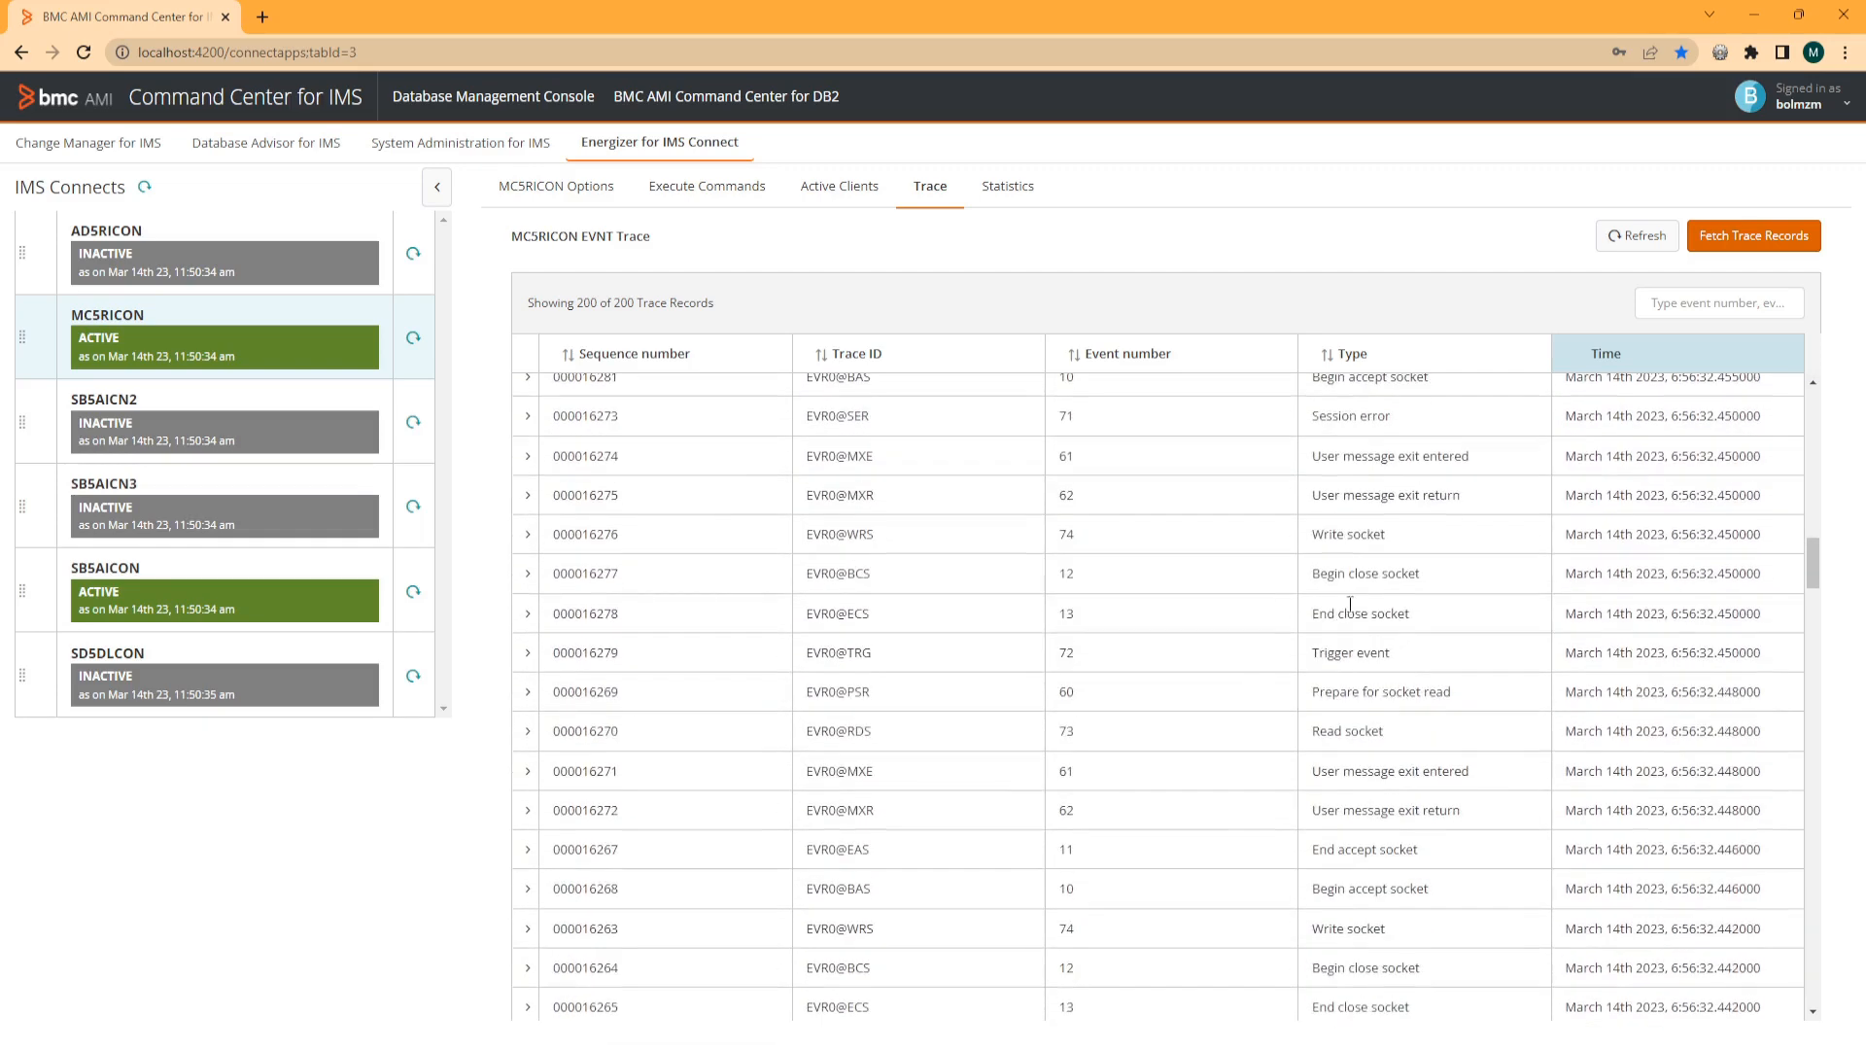
mouse_move(1805, 564)
mouse_down()
mouse_move(1811, 584)
mouse_move(1814, 403)
mouse_up()
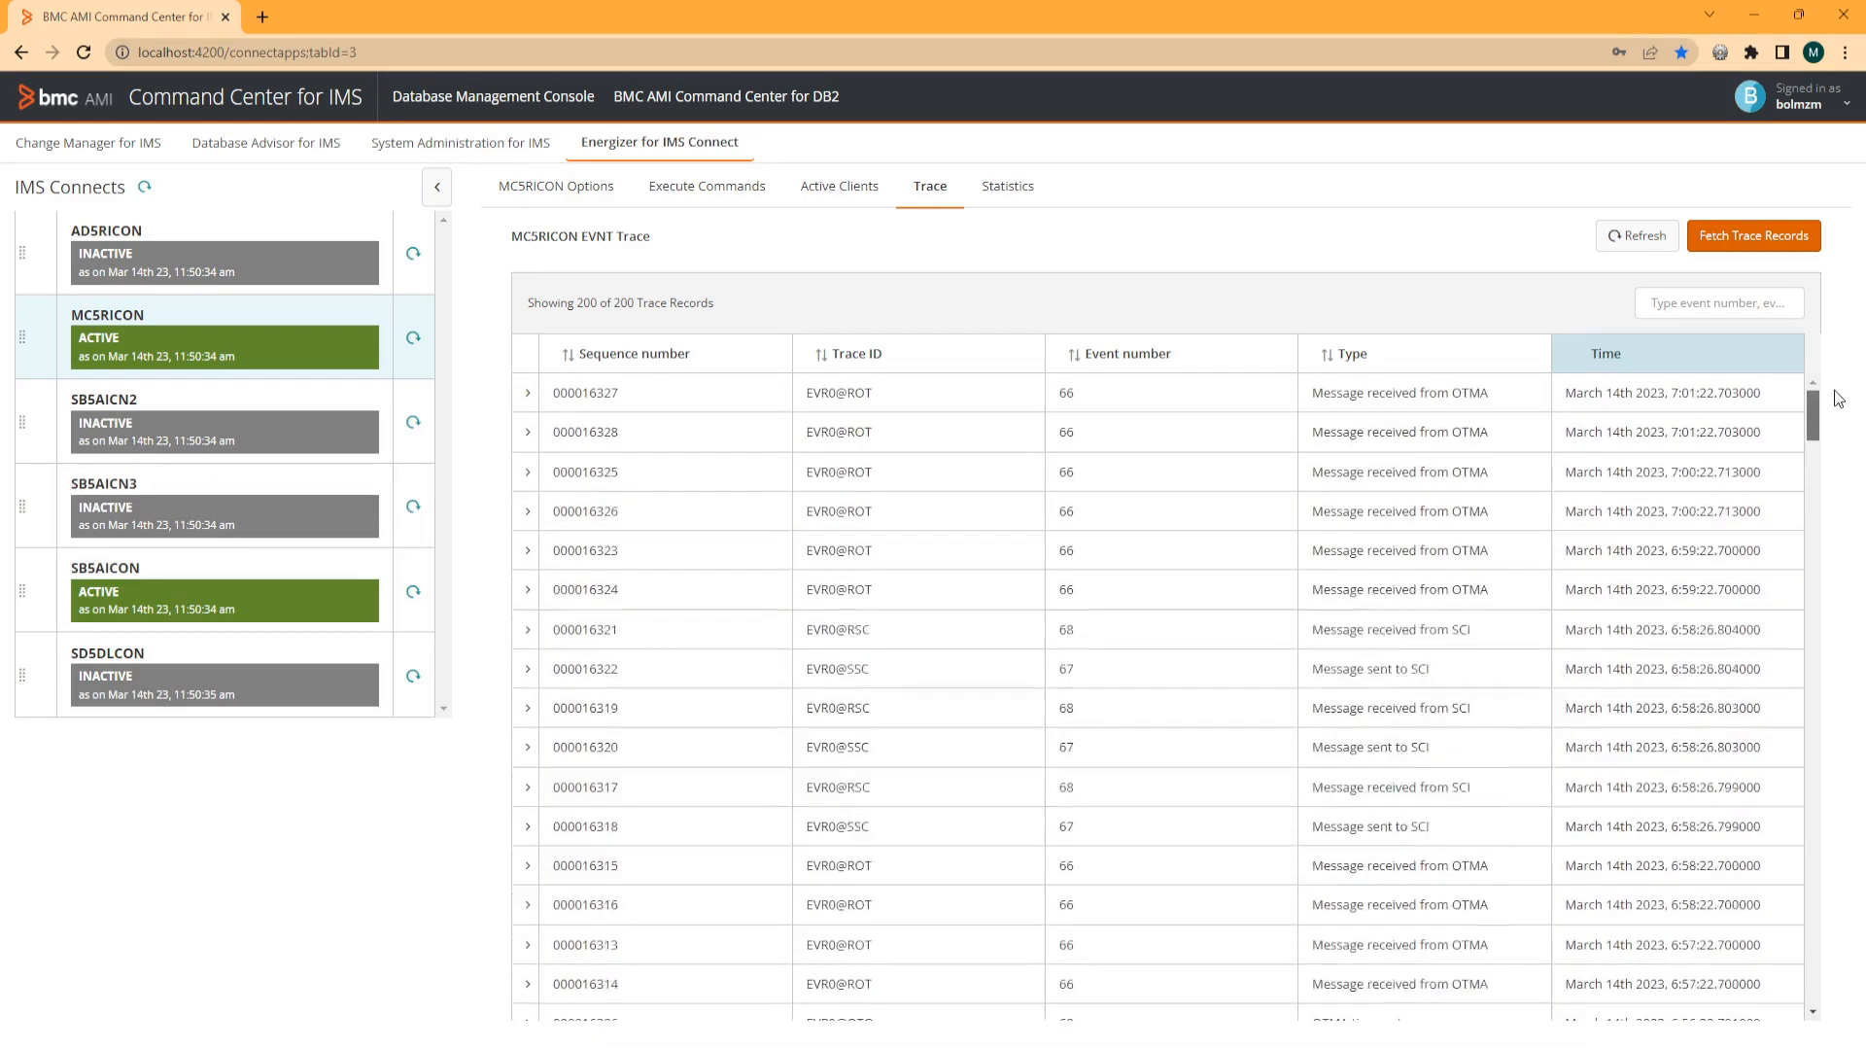
click(527, 394)
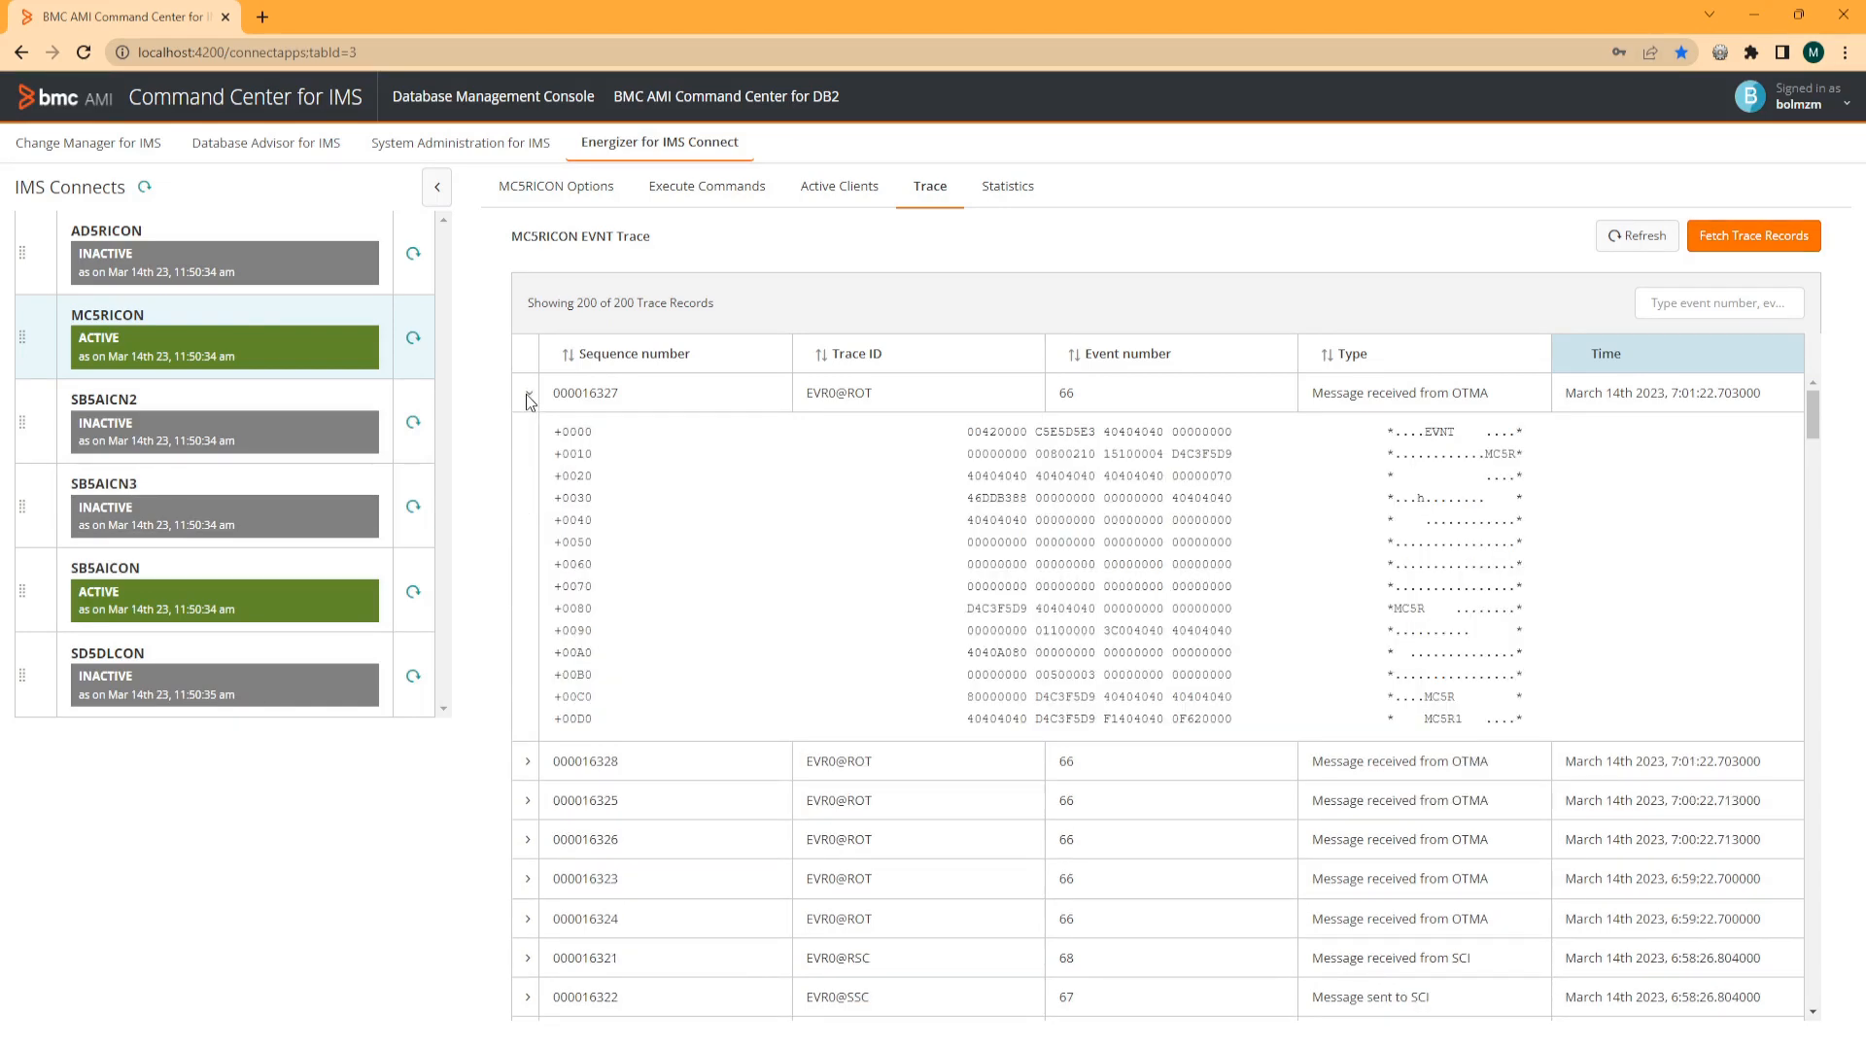
click(526, 394)
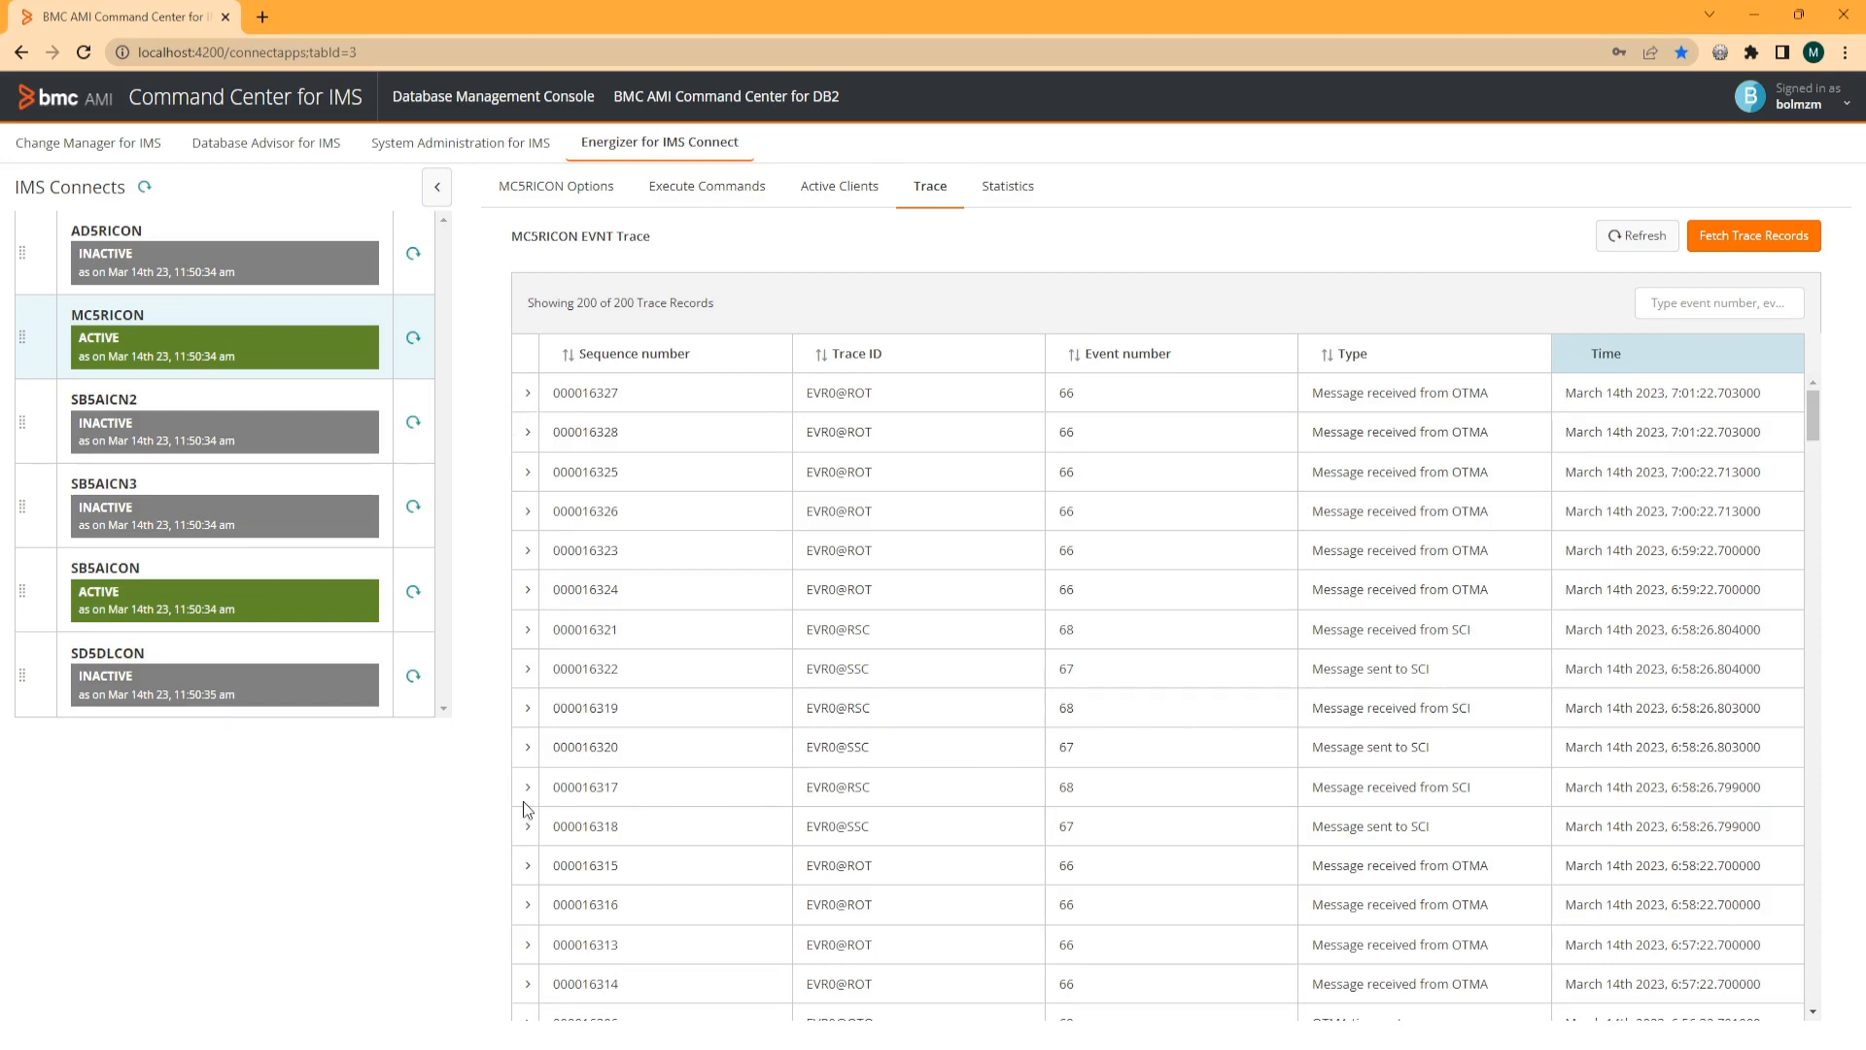
click(528, 669)
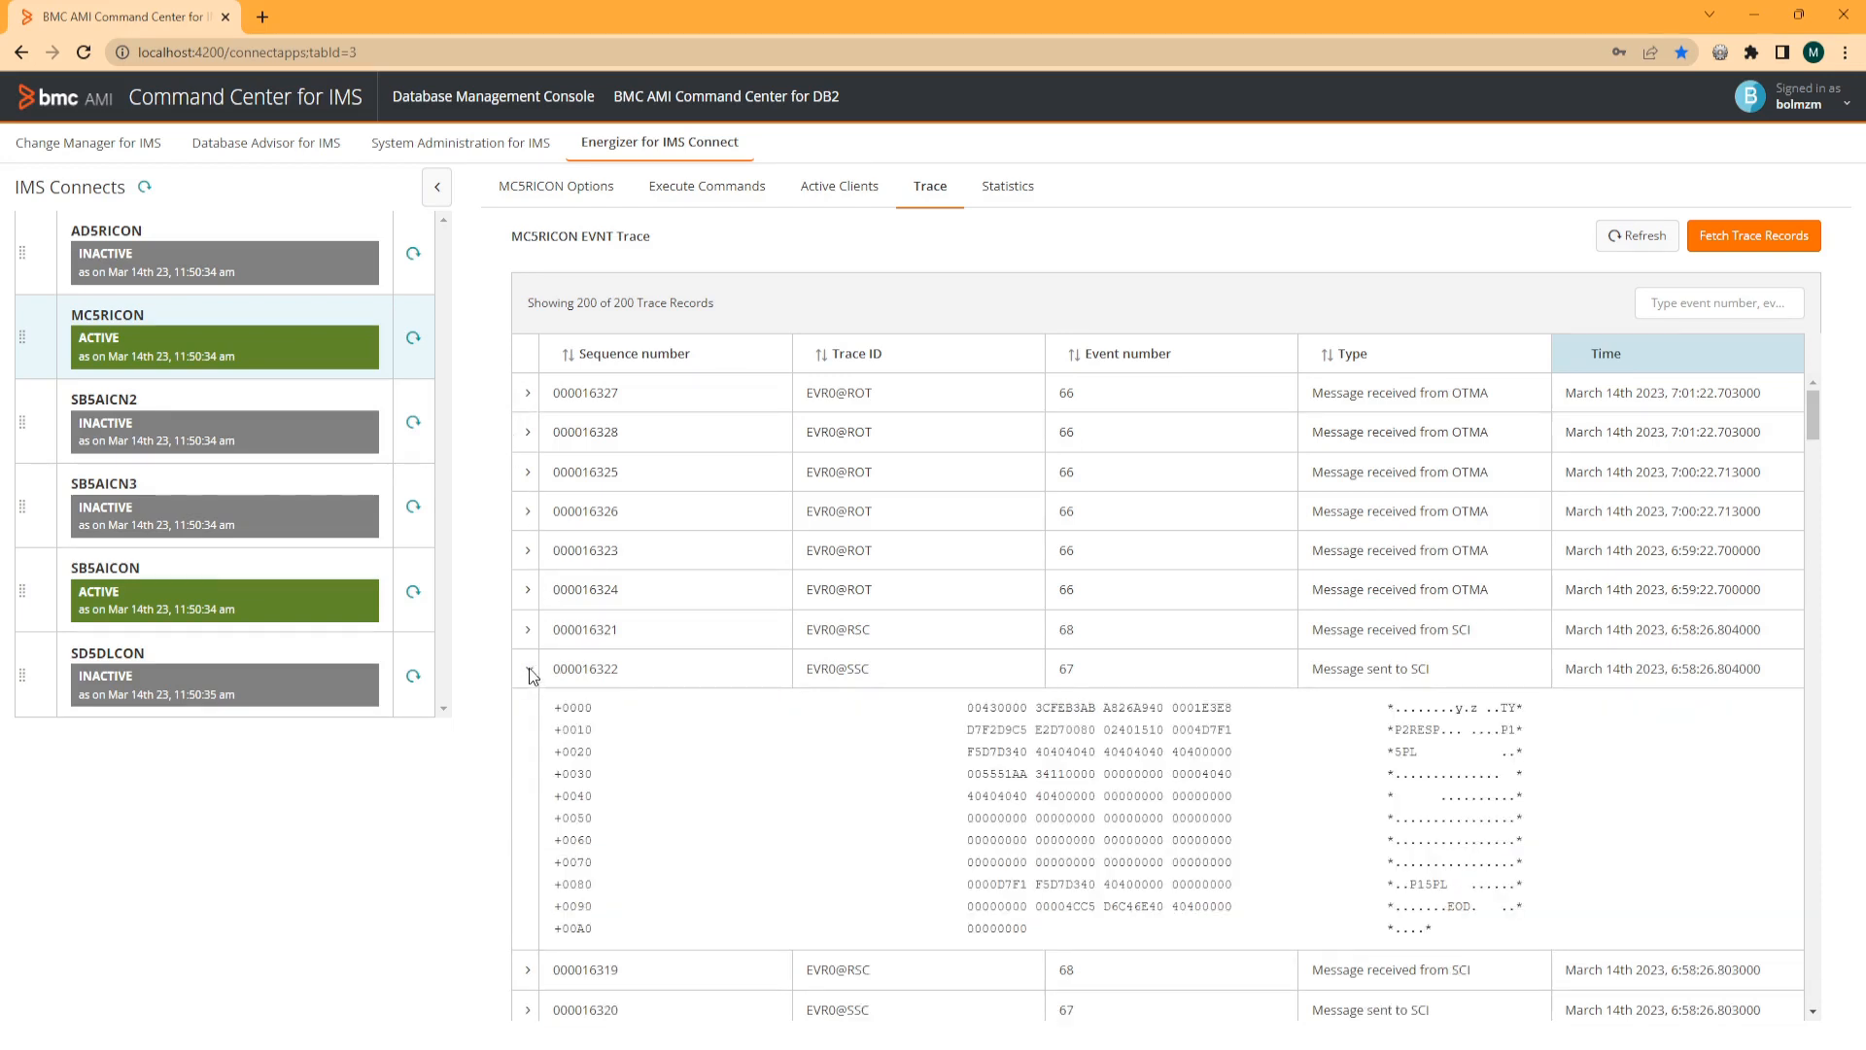
click(527, 668)
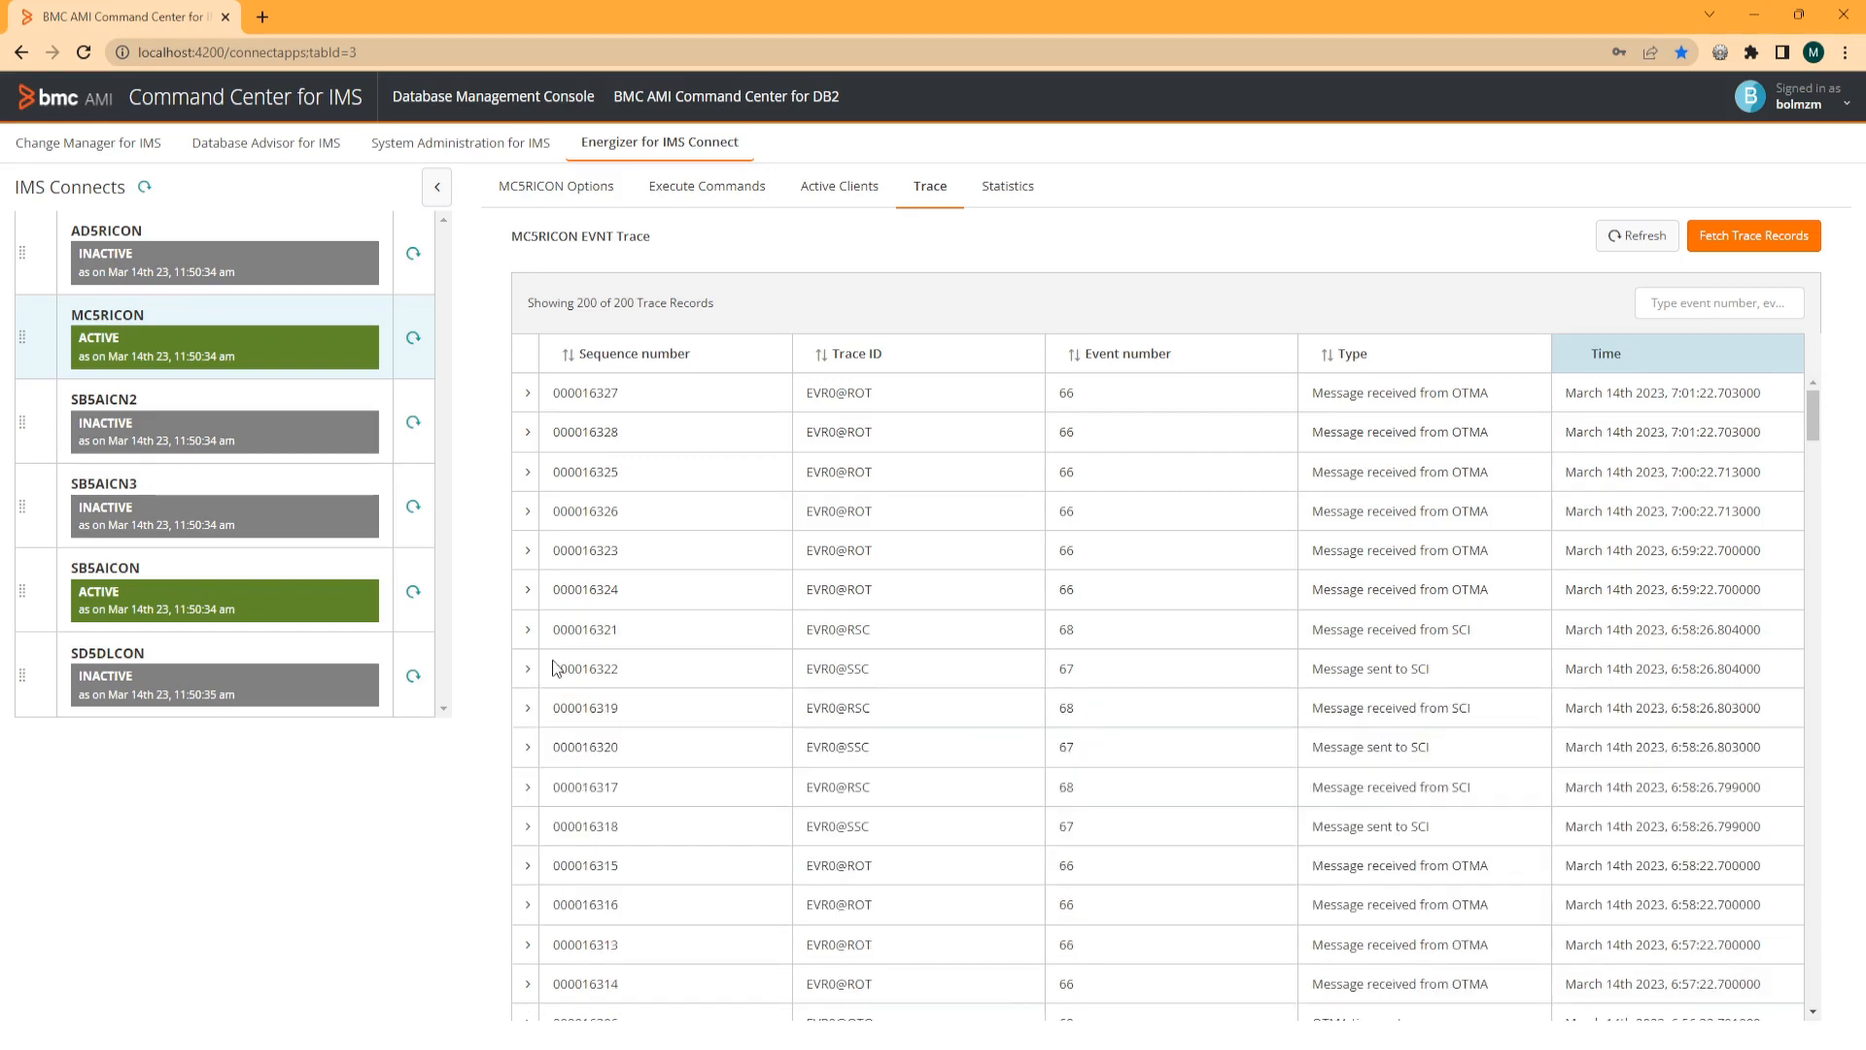
Fetch the MC5RICON Energizer Commands trace records limited to 200 entries.
click(1753, 235)
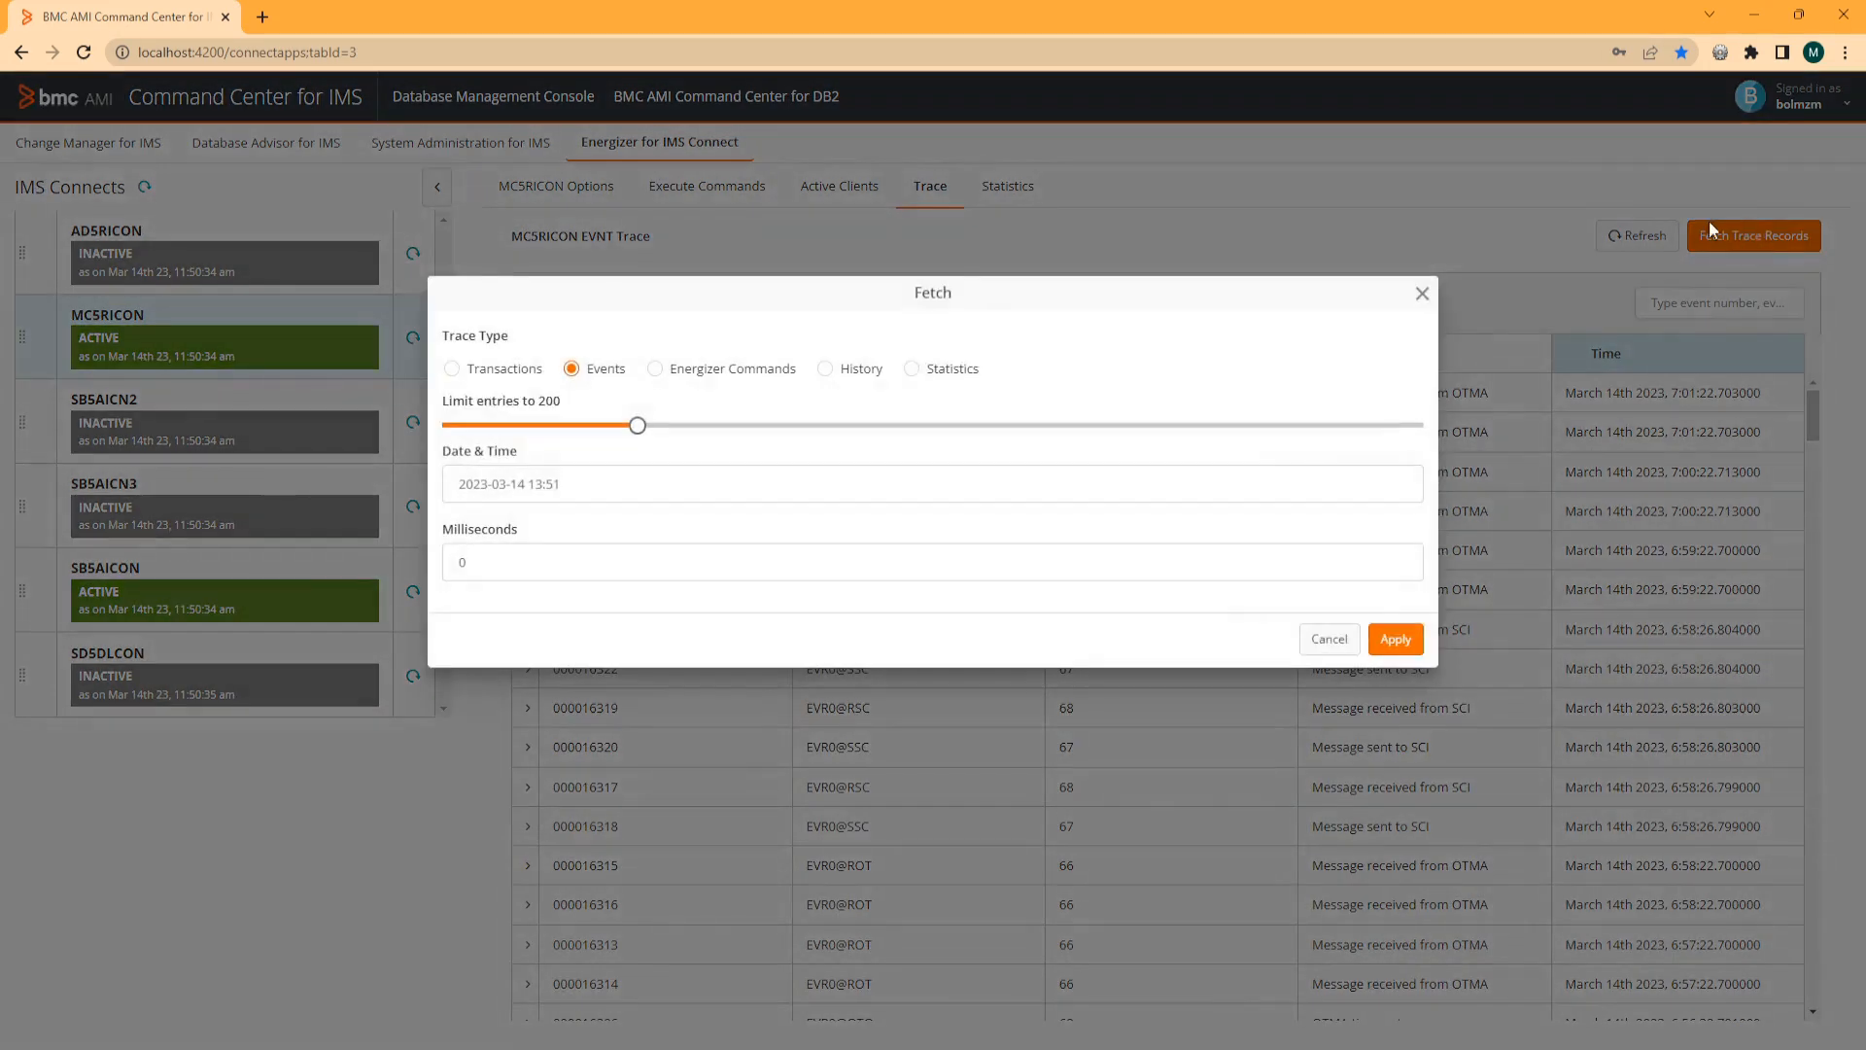
click(678, 379)
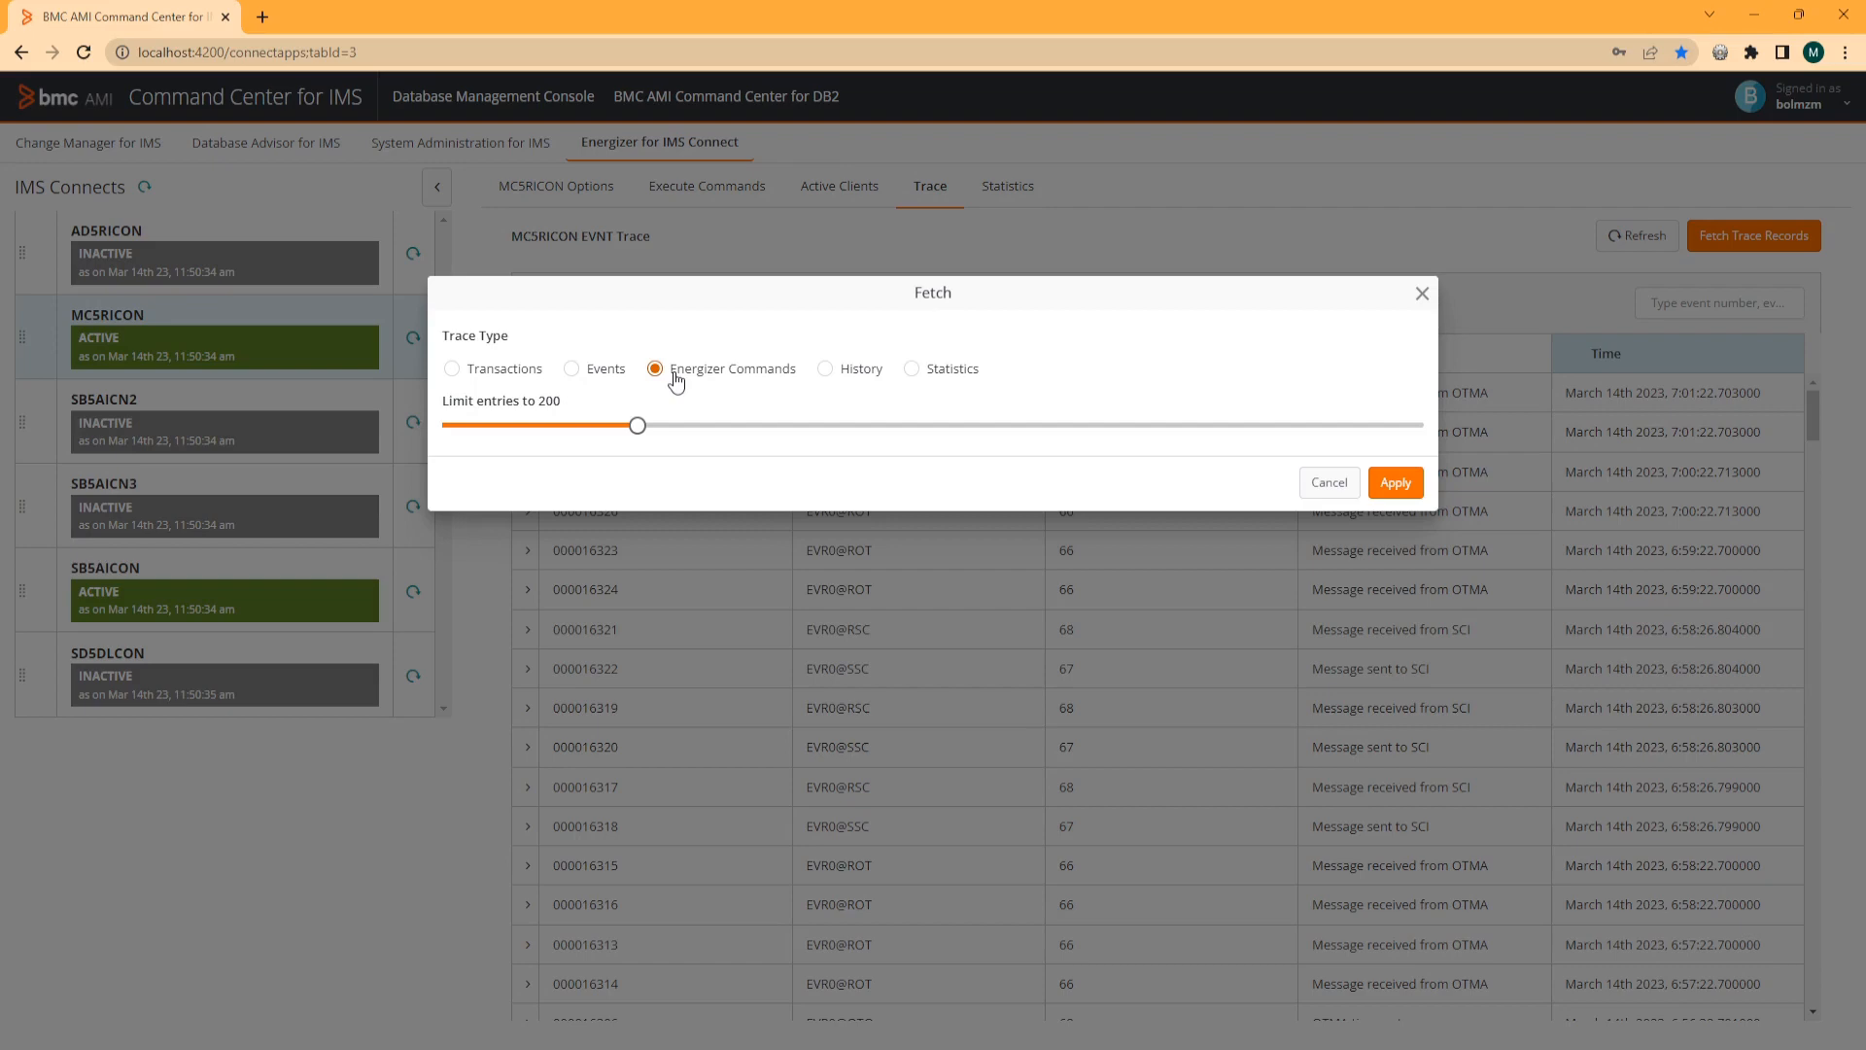
click(1386, 493)
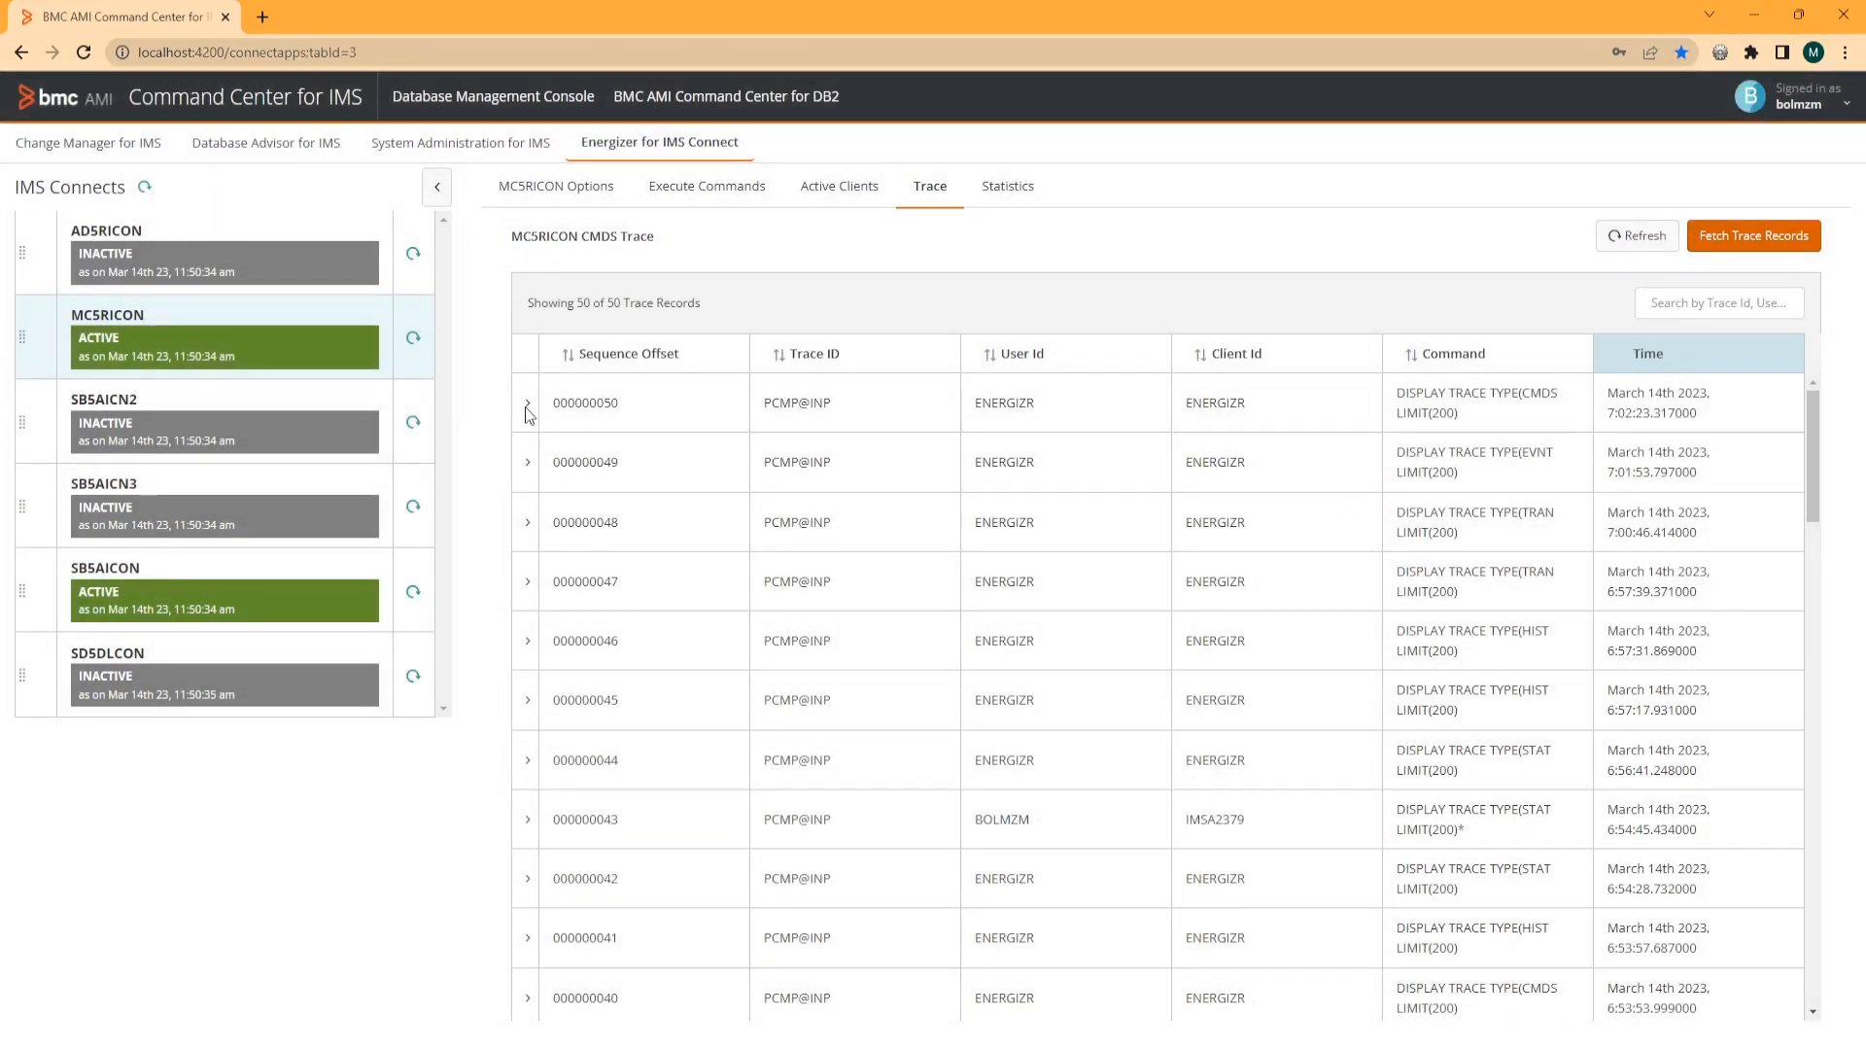
Examine the command text in the dumps of records 000000050 and 000000036, collapsing each record again.
click(528, 404)
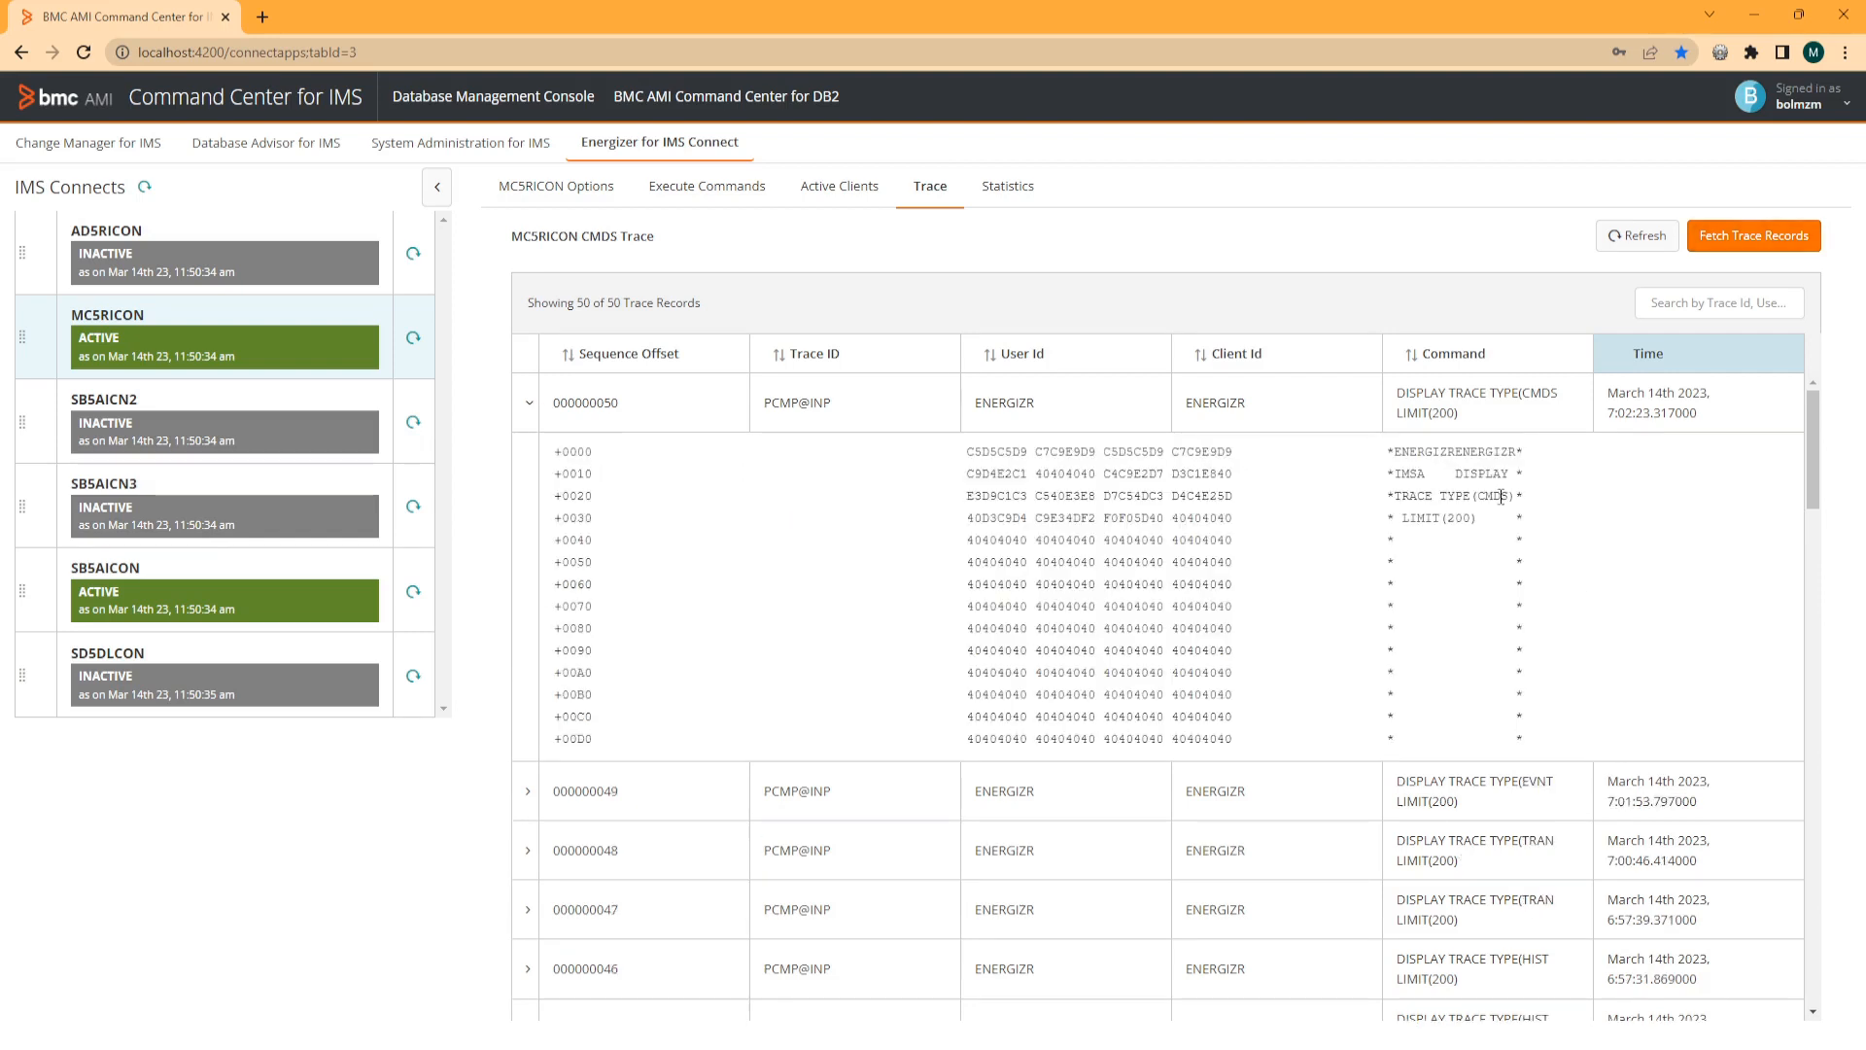
drag(1450, 473, 1475, 519)
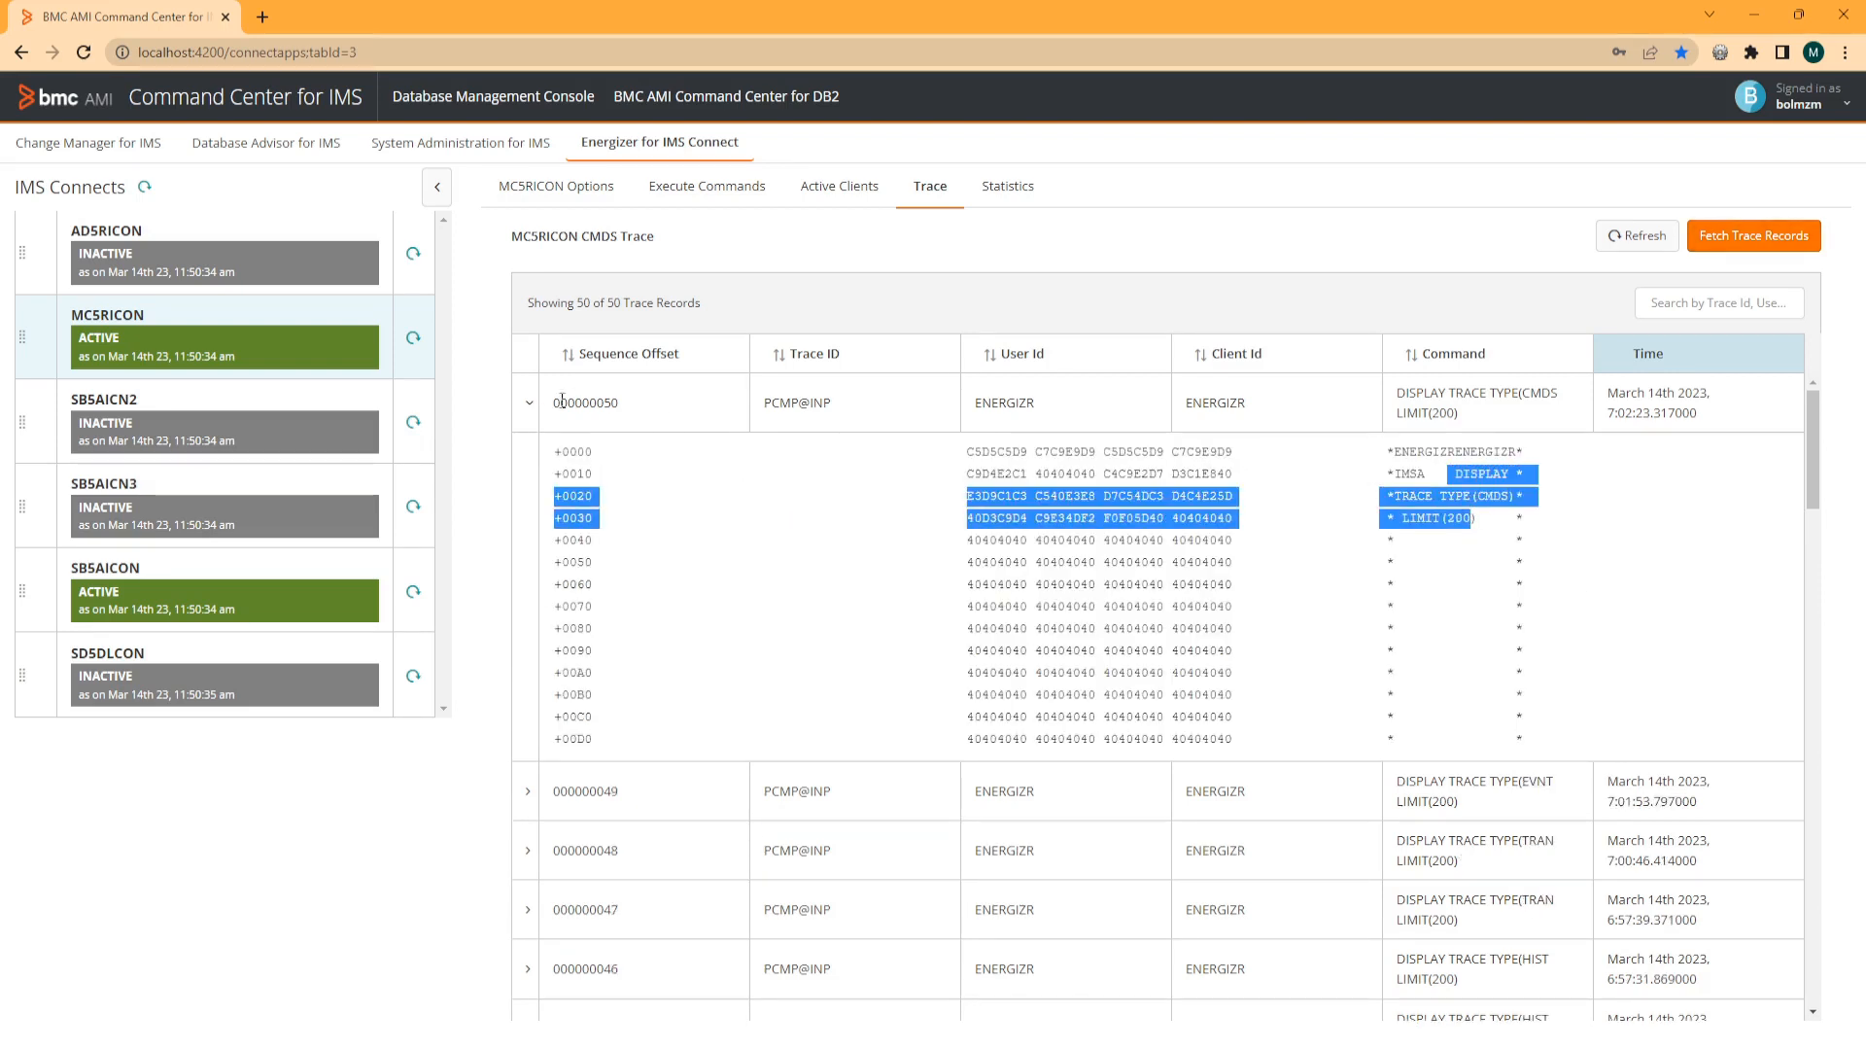
click(530, 395)
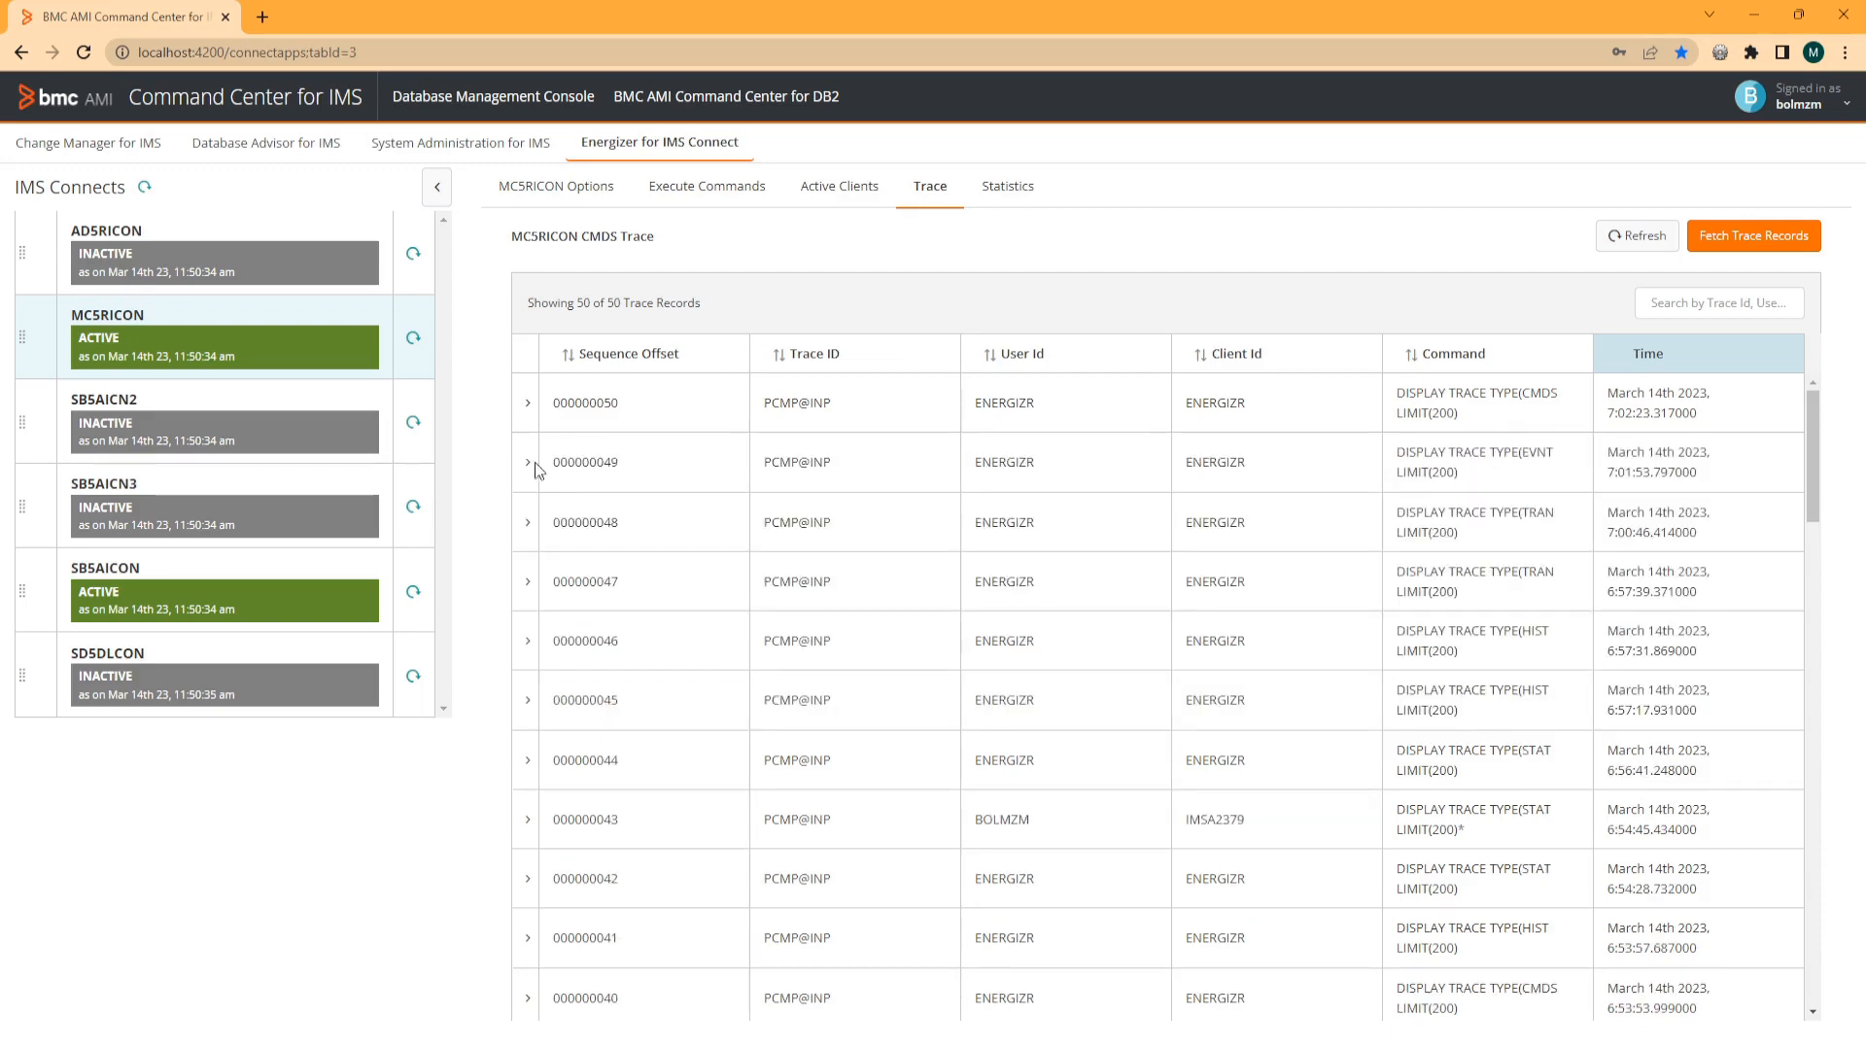
scroll(651, 556, down, 7)
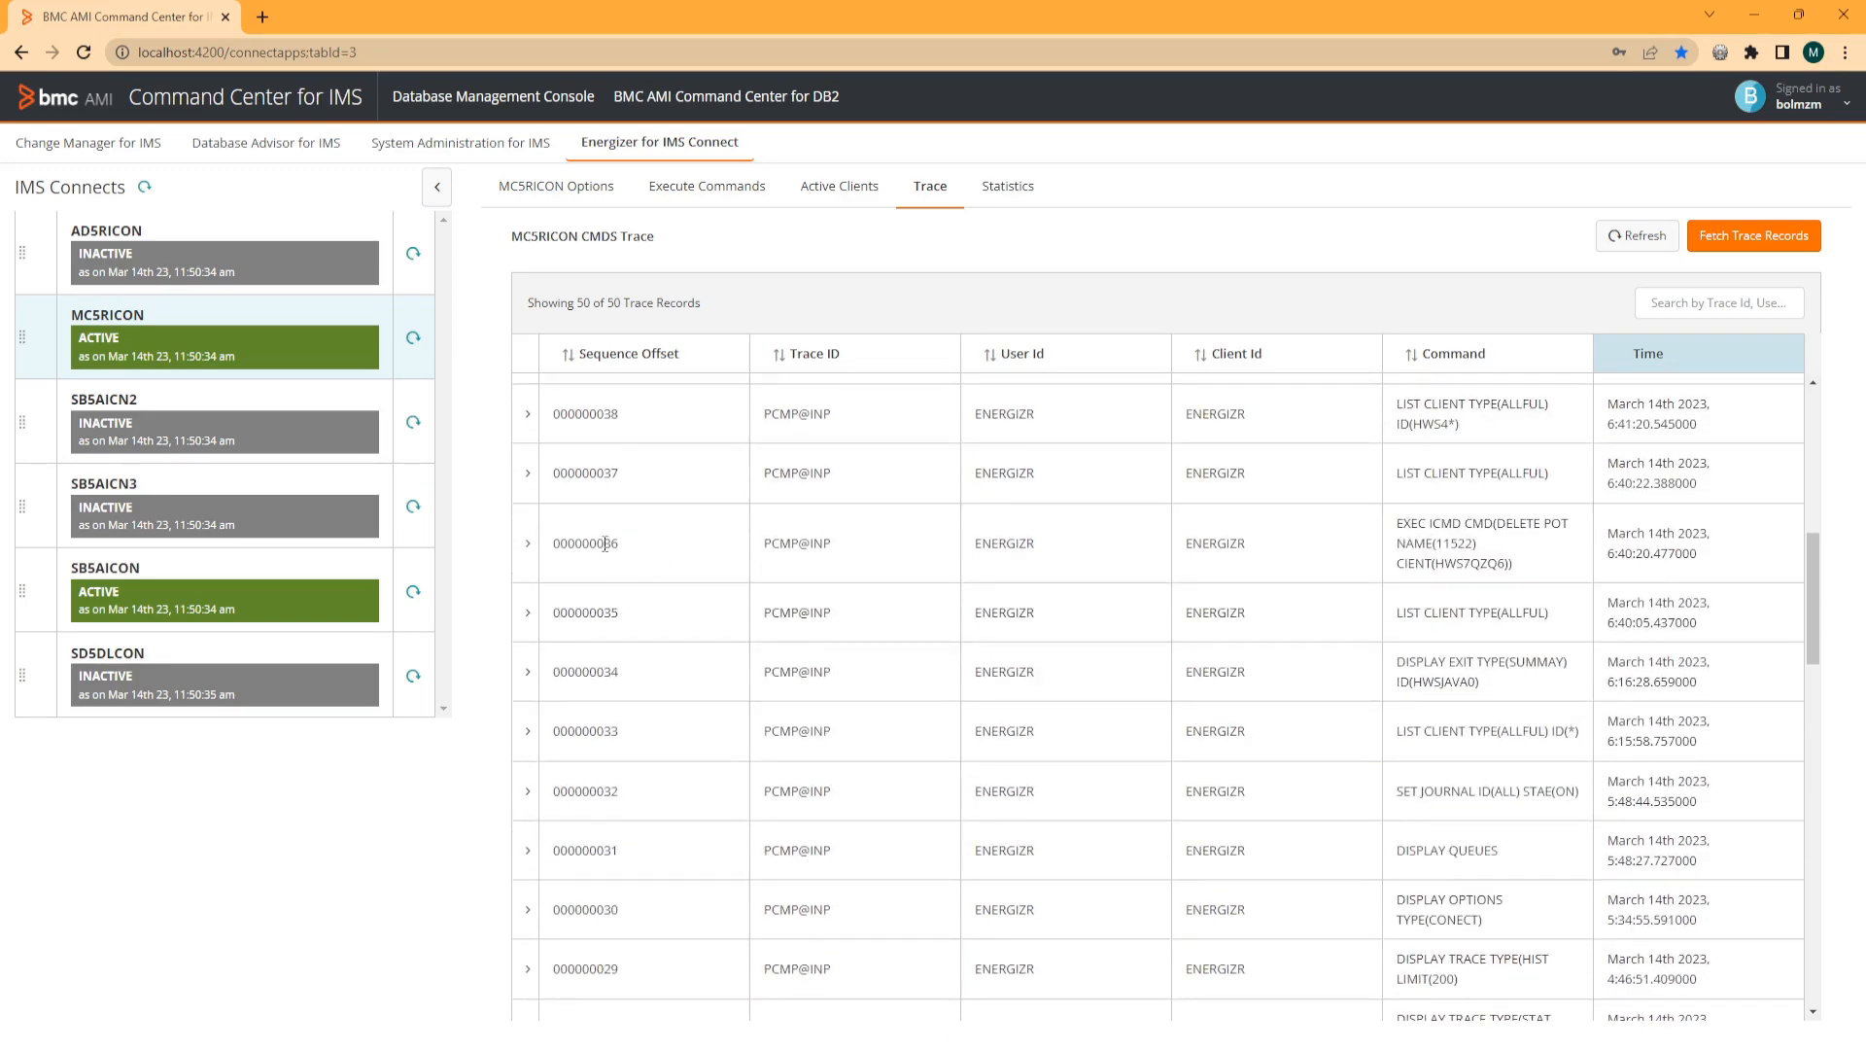
click(528, 544)
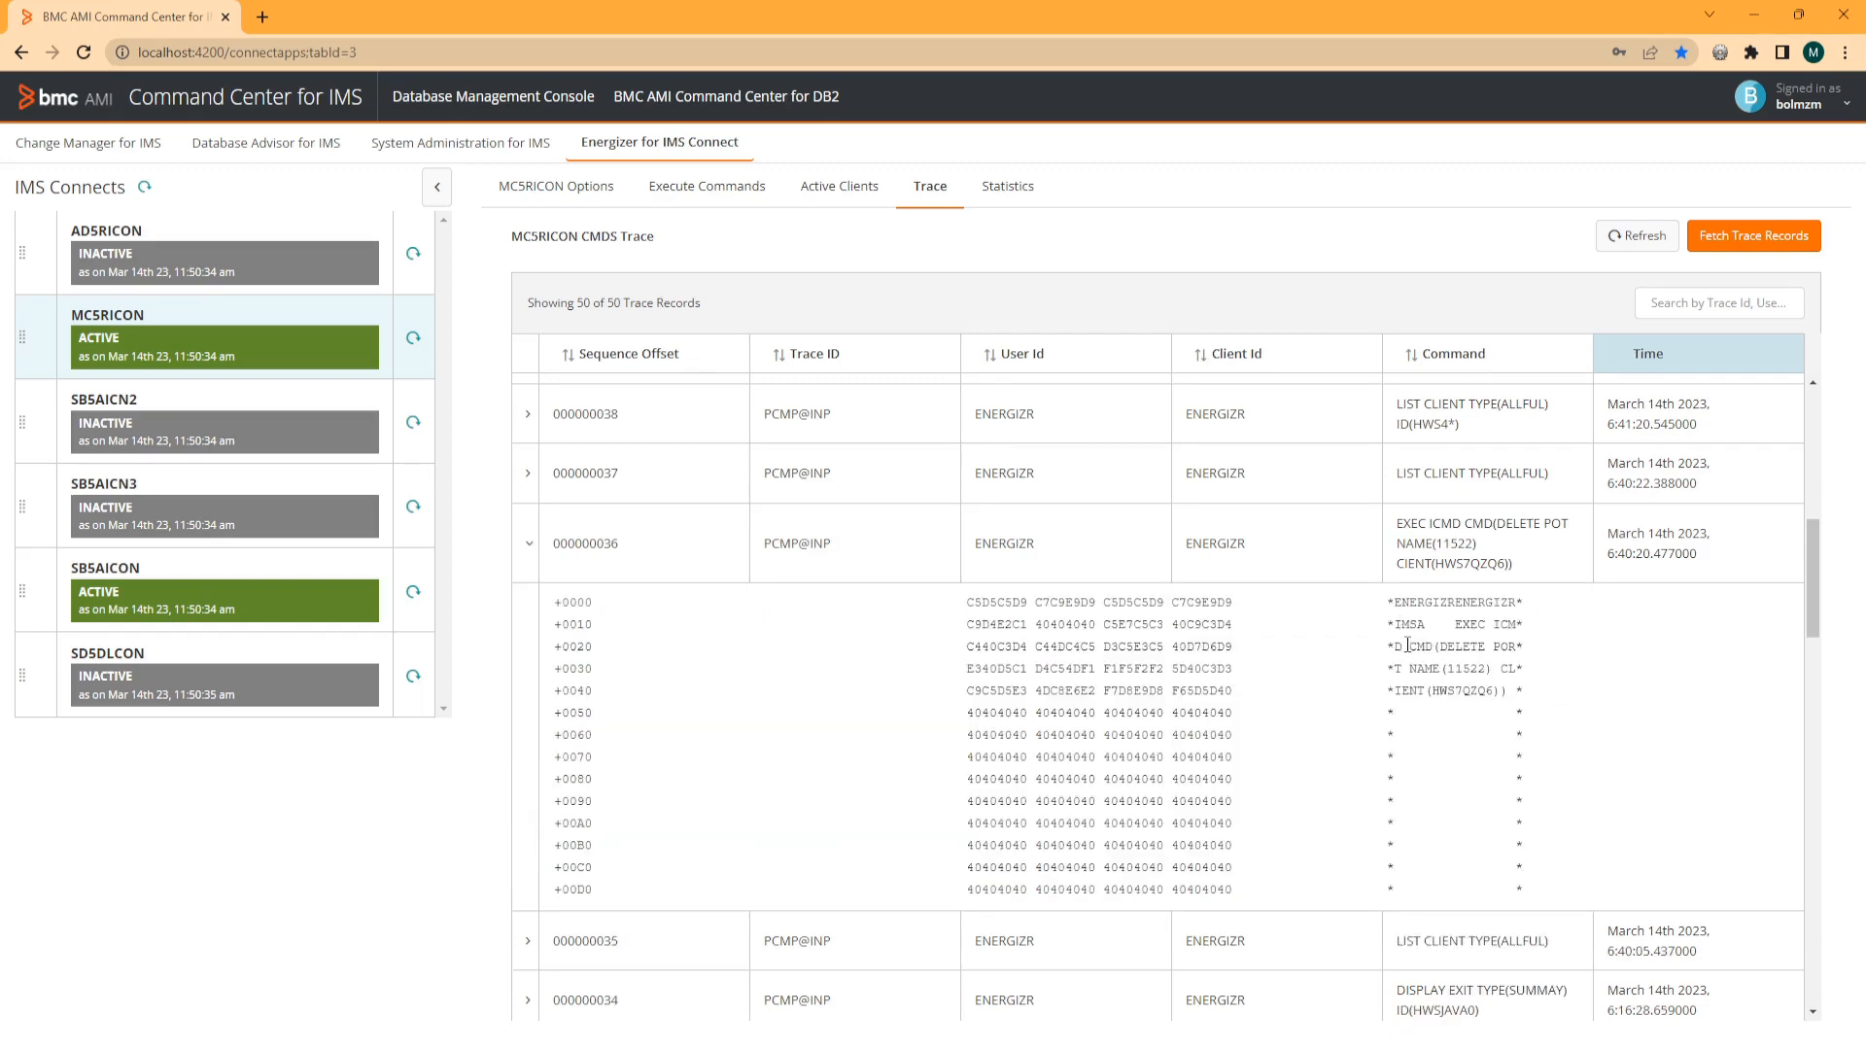
click(528, 543)
Fetch the MC5RICON History trace records limited to 200 entries.
click(1766, 241)
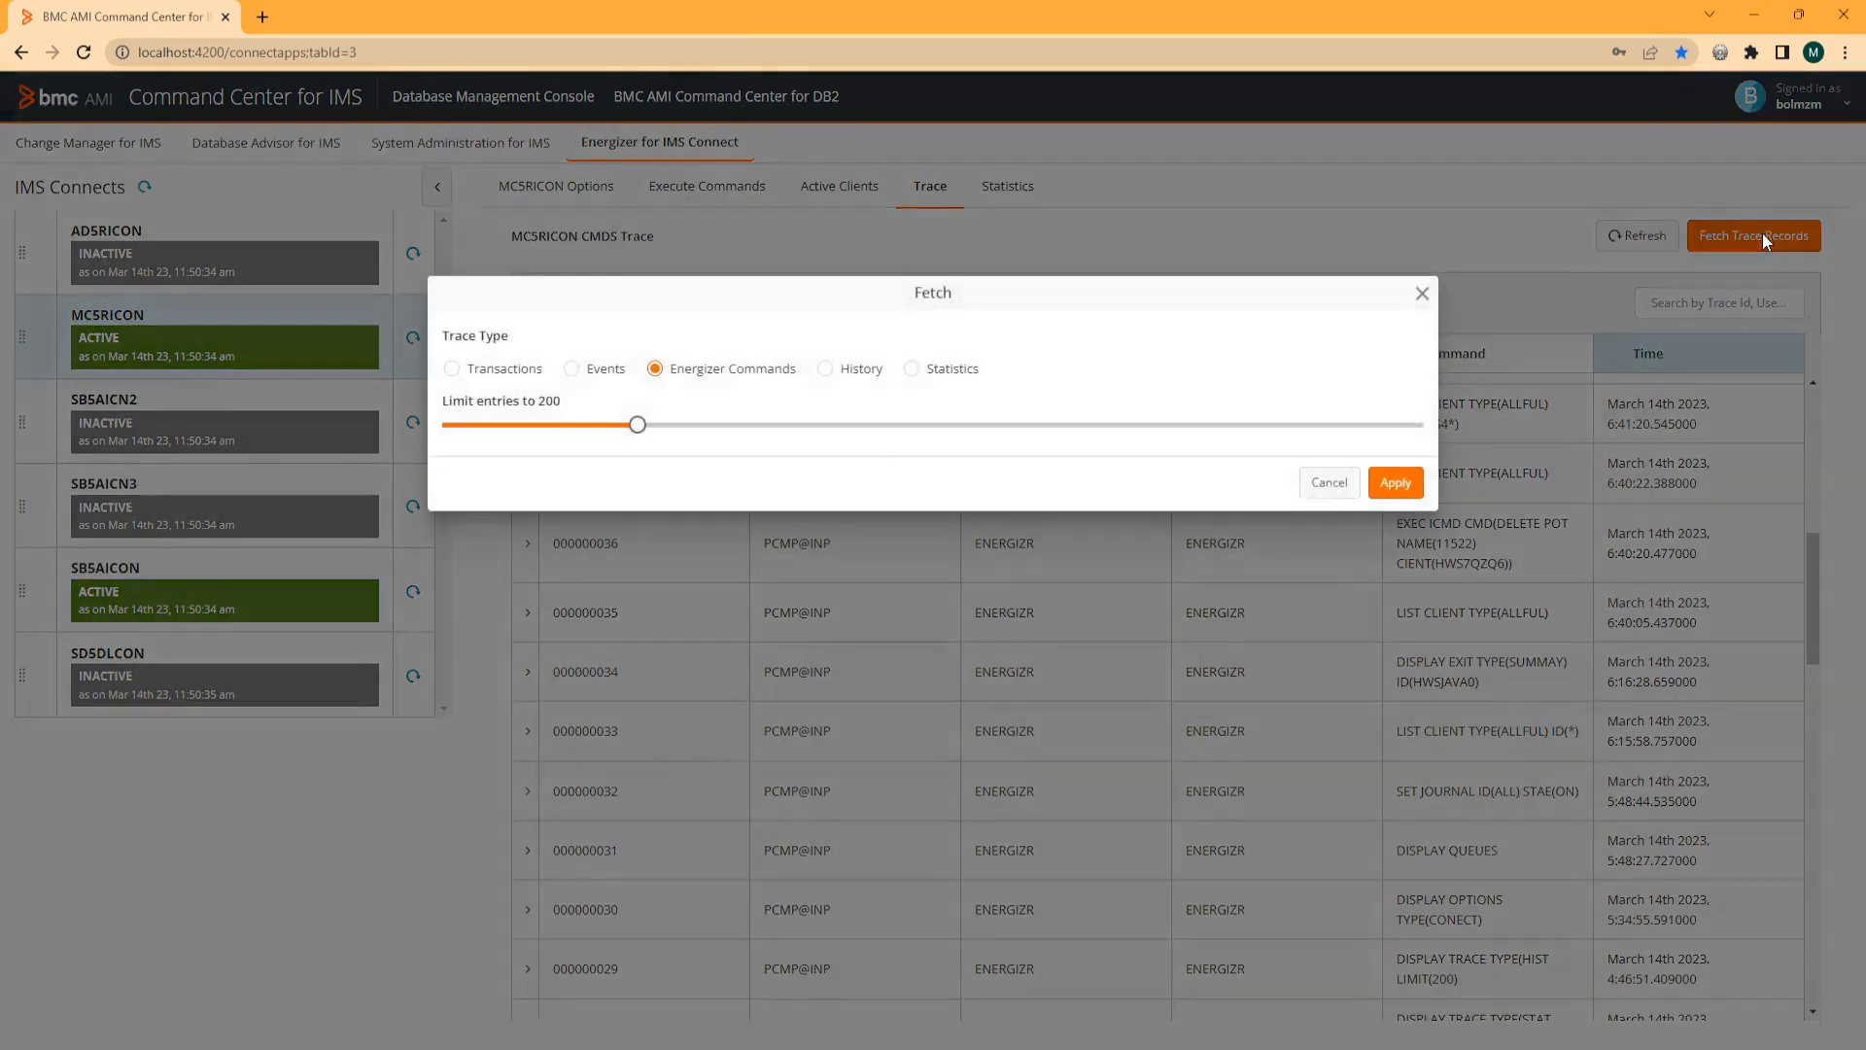
click(825, 369)
click(1397, 484)
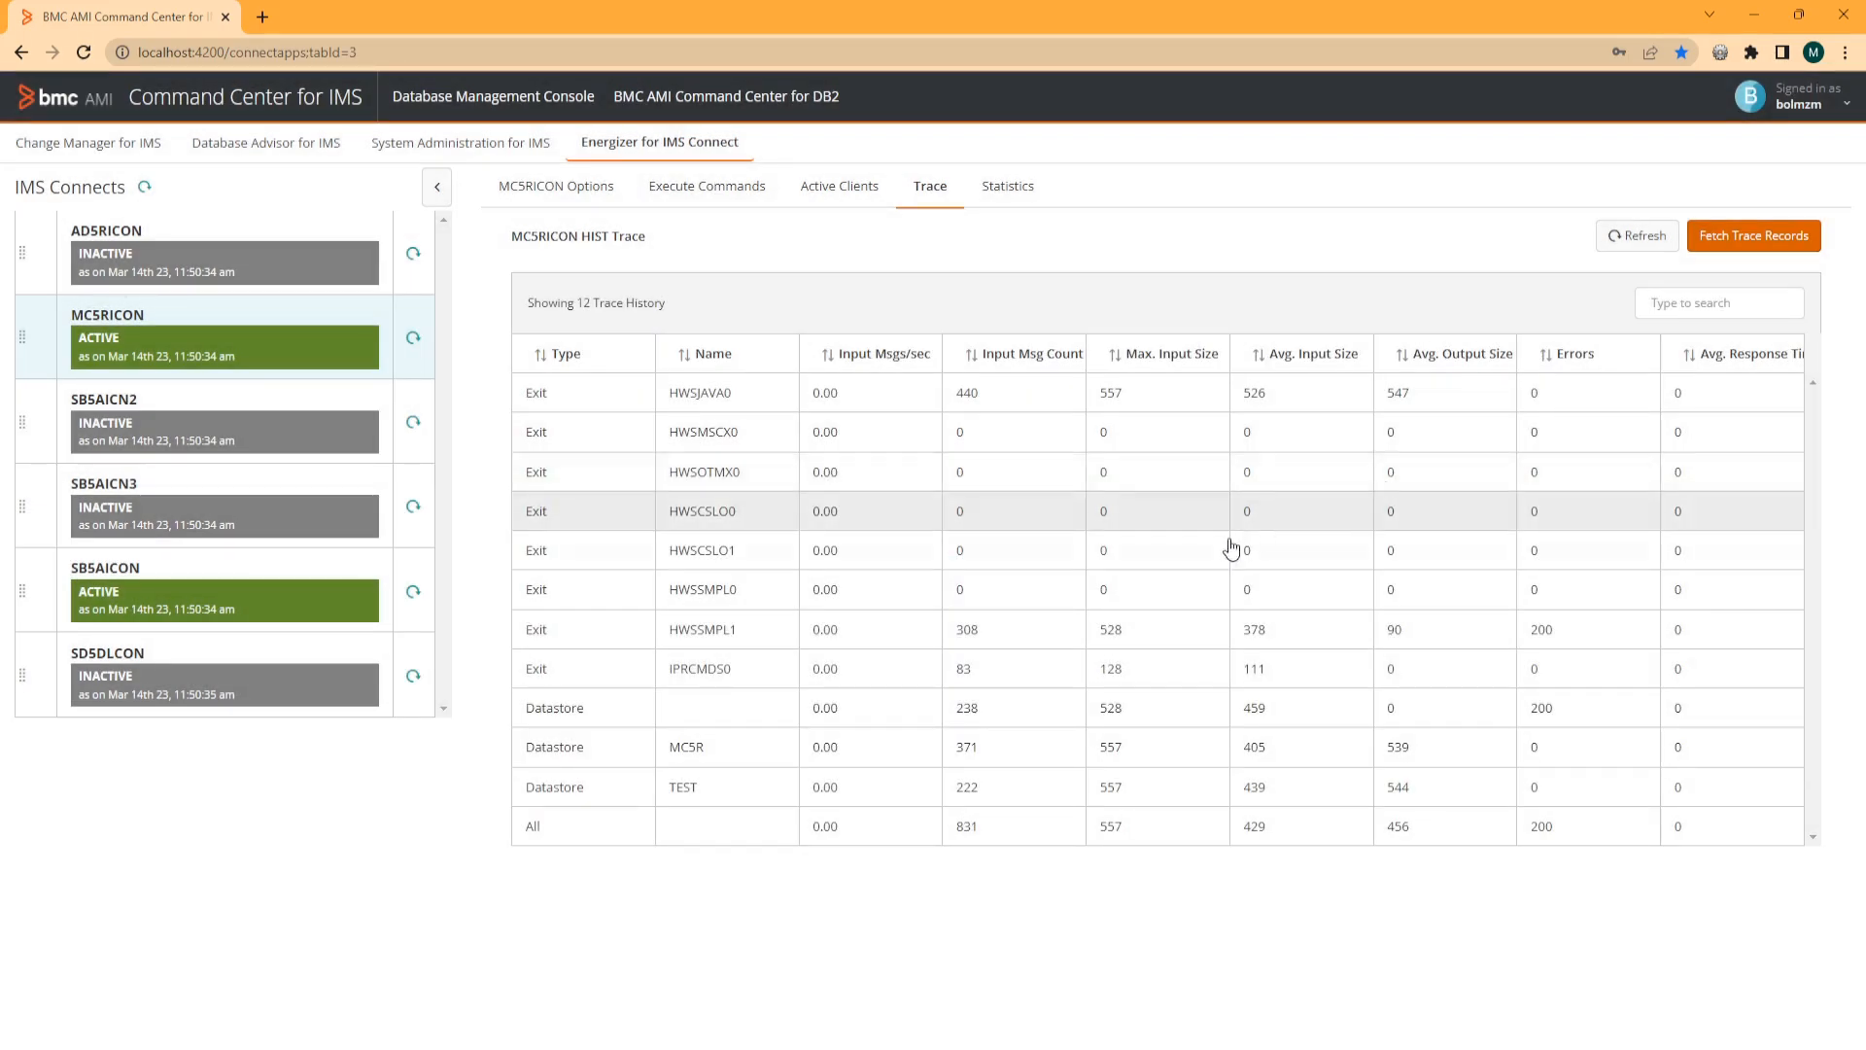
Examine the hourly statistics of exit HWSSMPL1 as details, volume, message size, message counts and response time, and return to the history trace.
click(1143, 627)
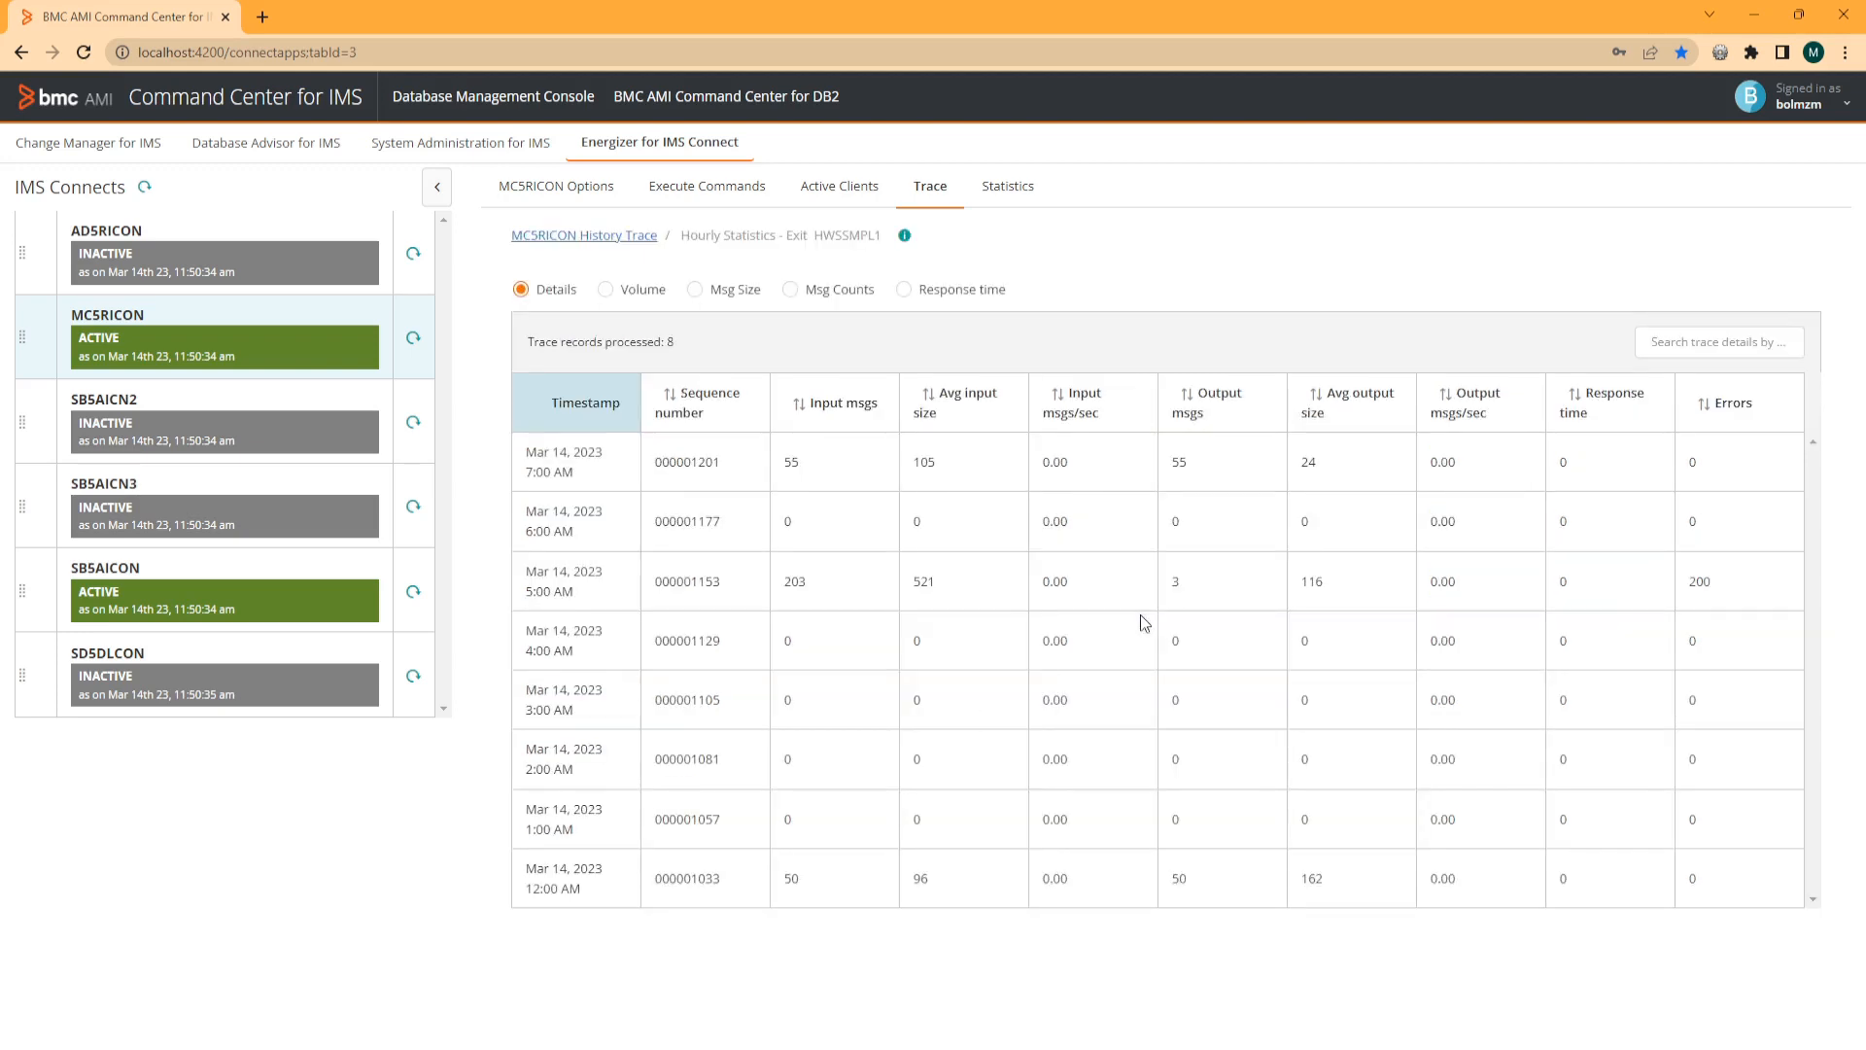
click(606, 290)
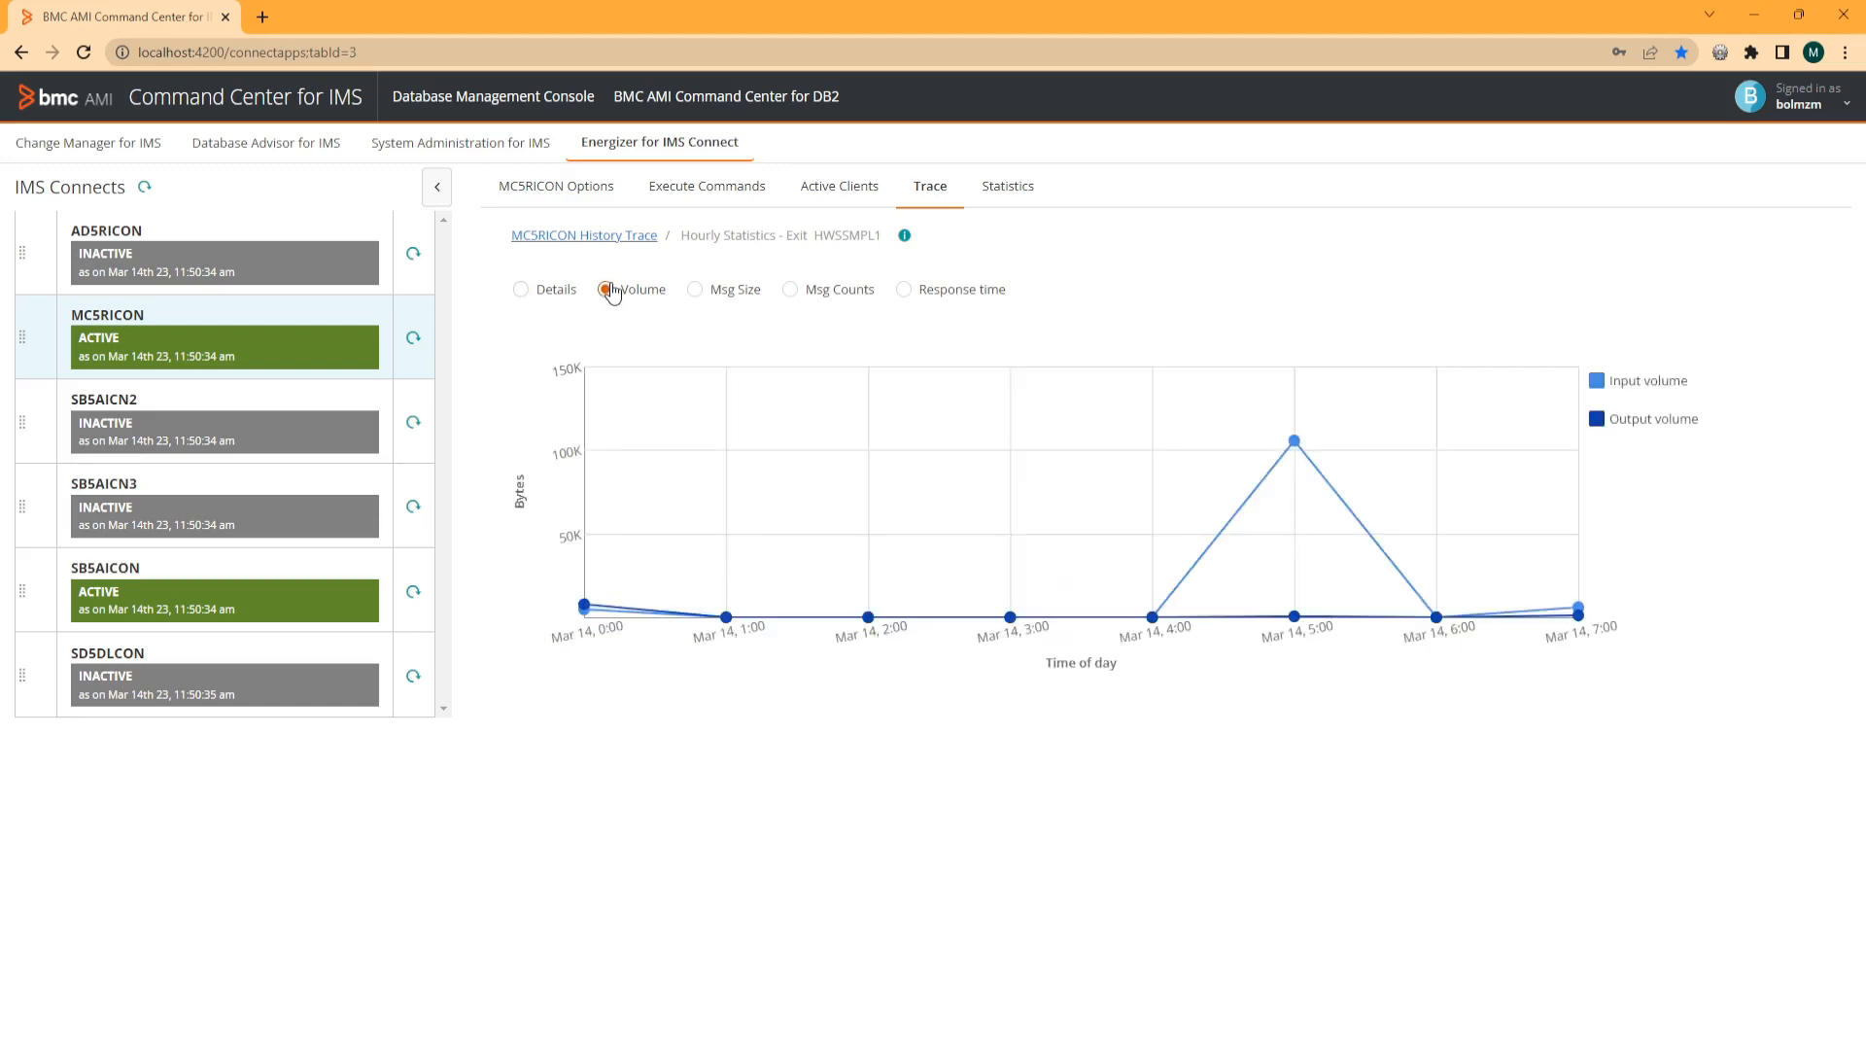
click(694, 295)
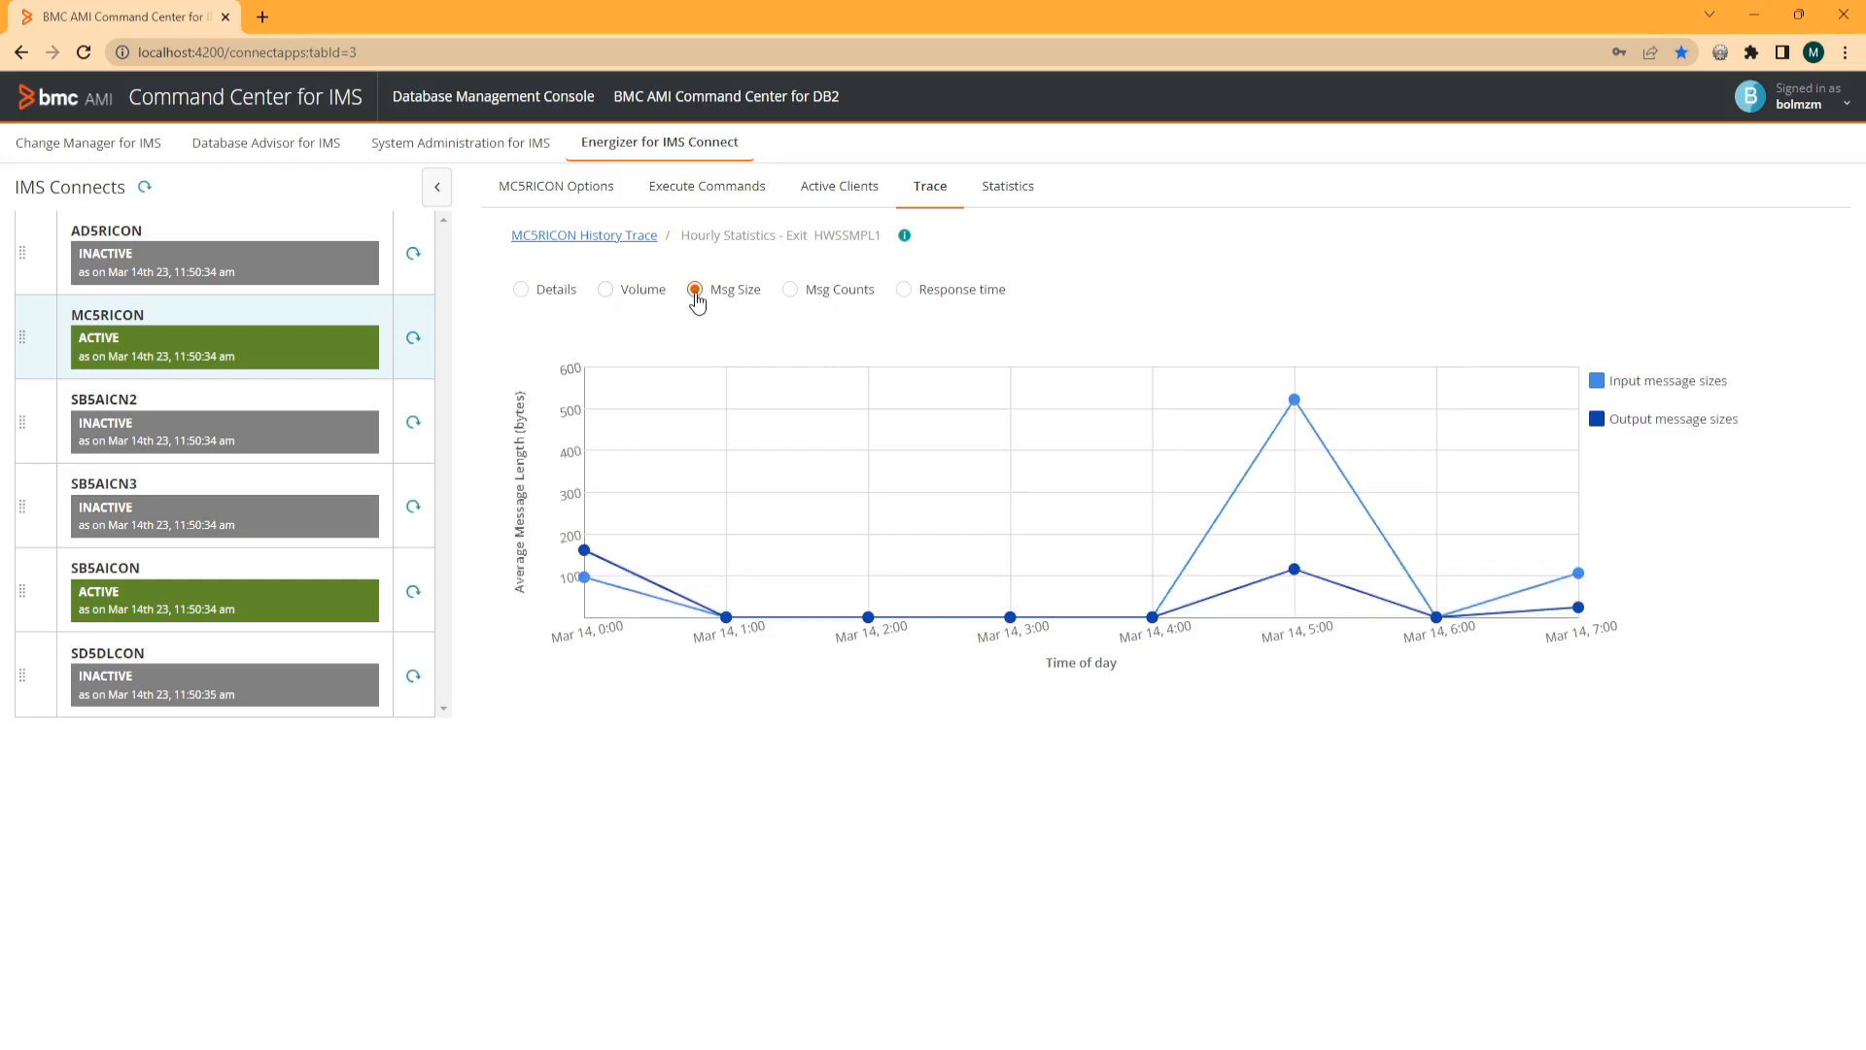
click(789, 297)
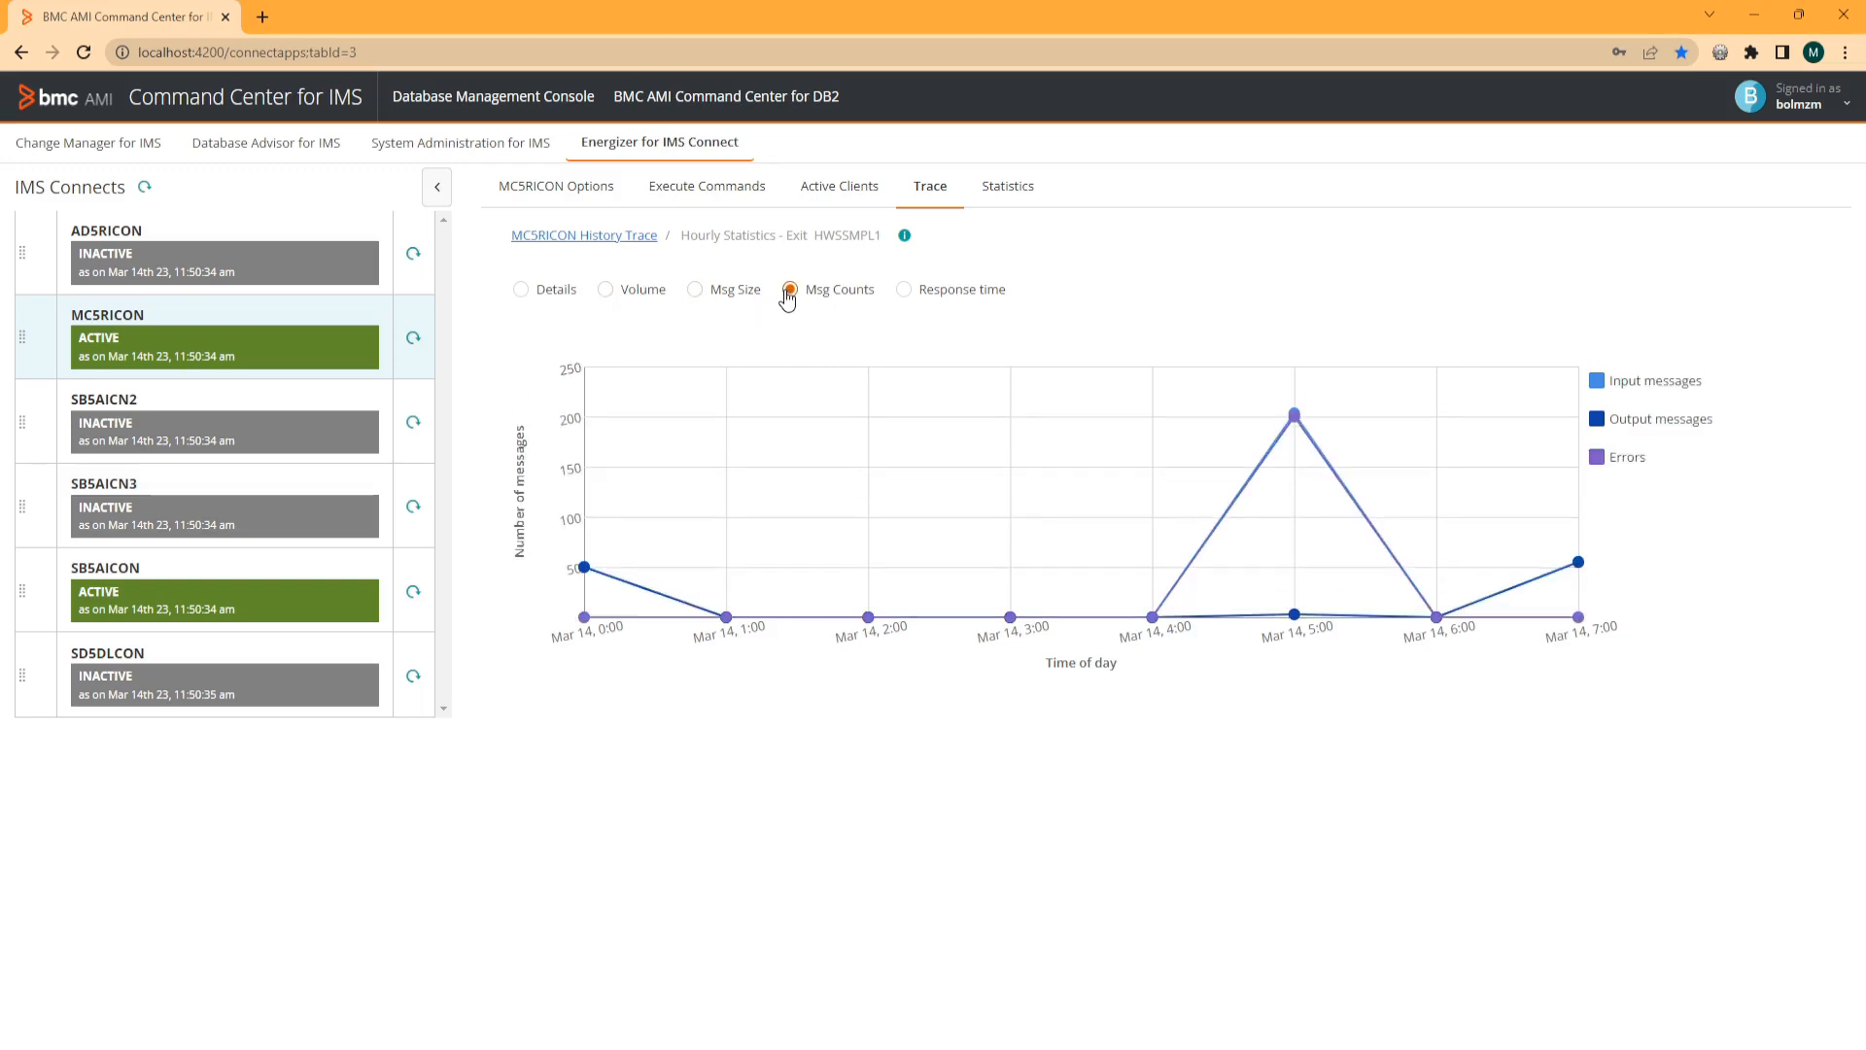
click(902, 295)
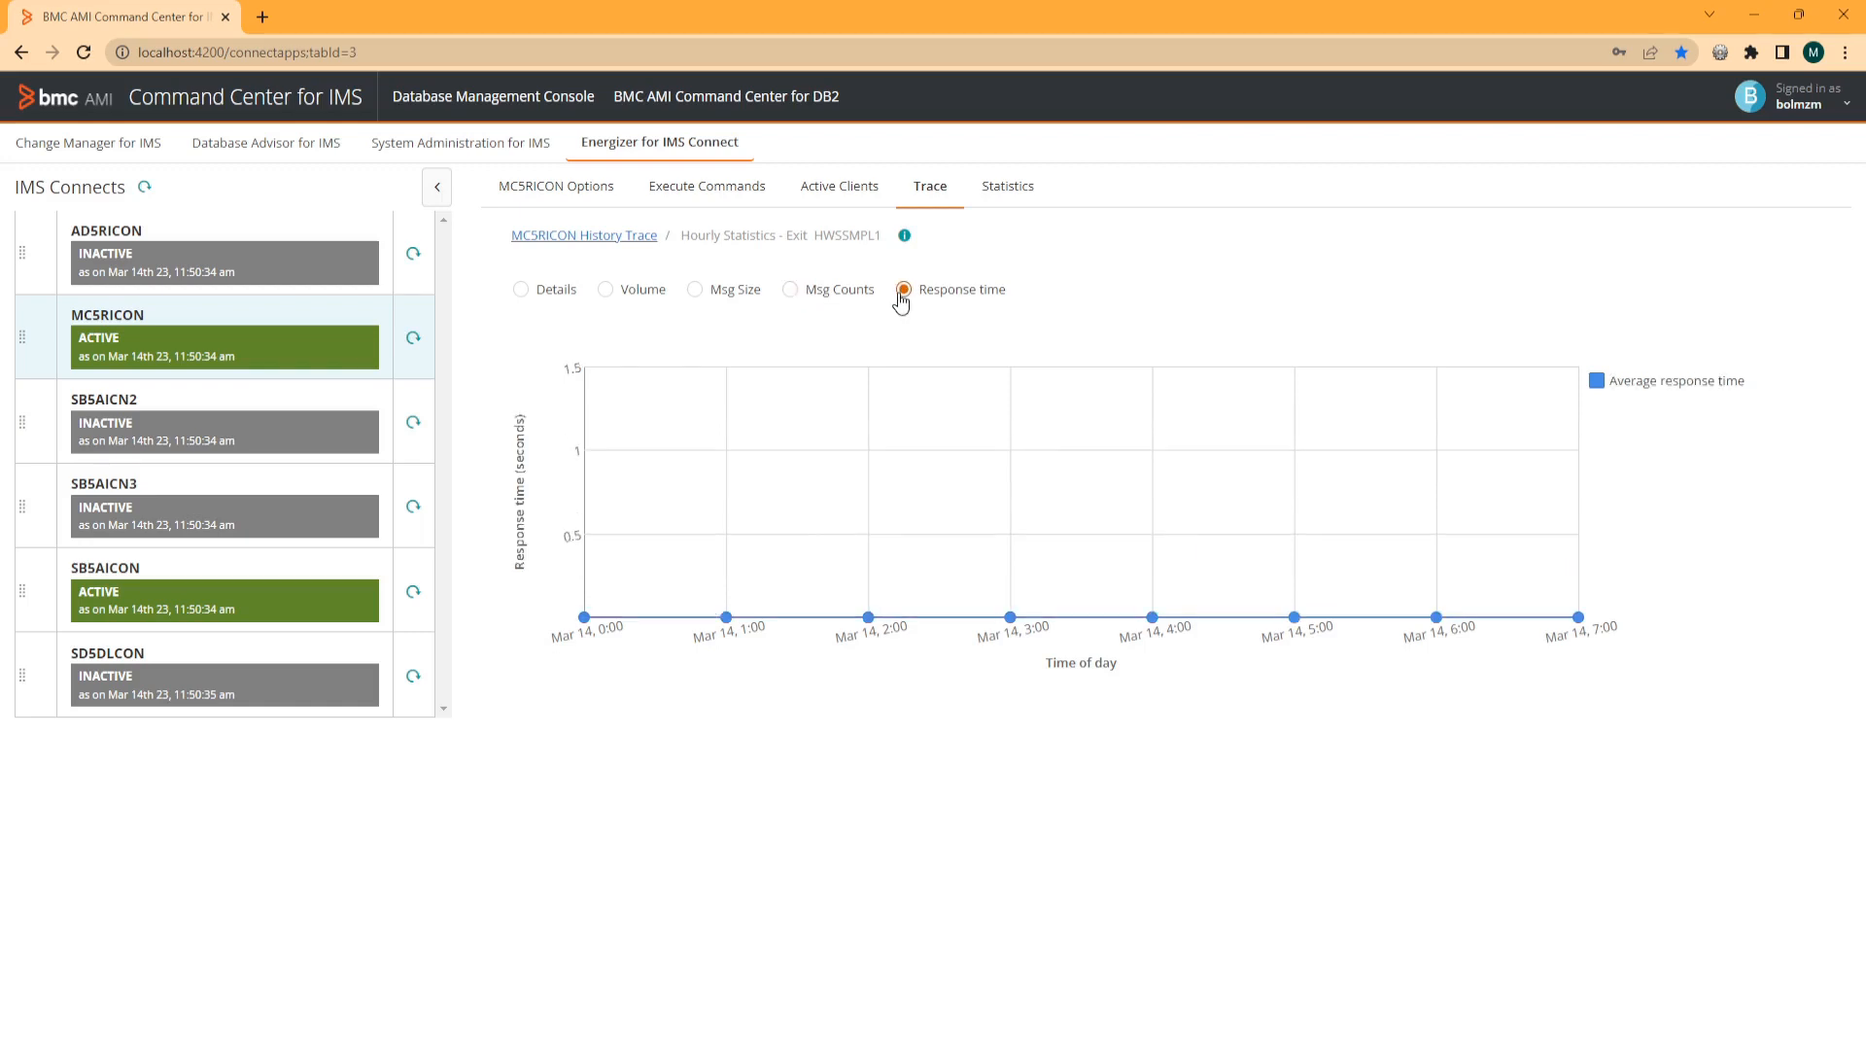
click(636, 237)
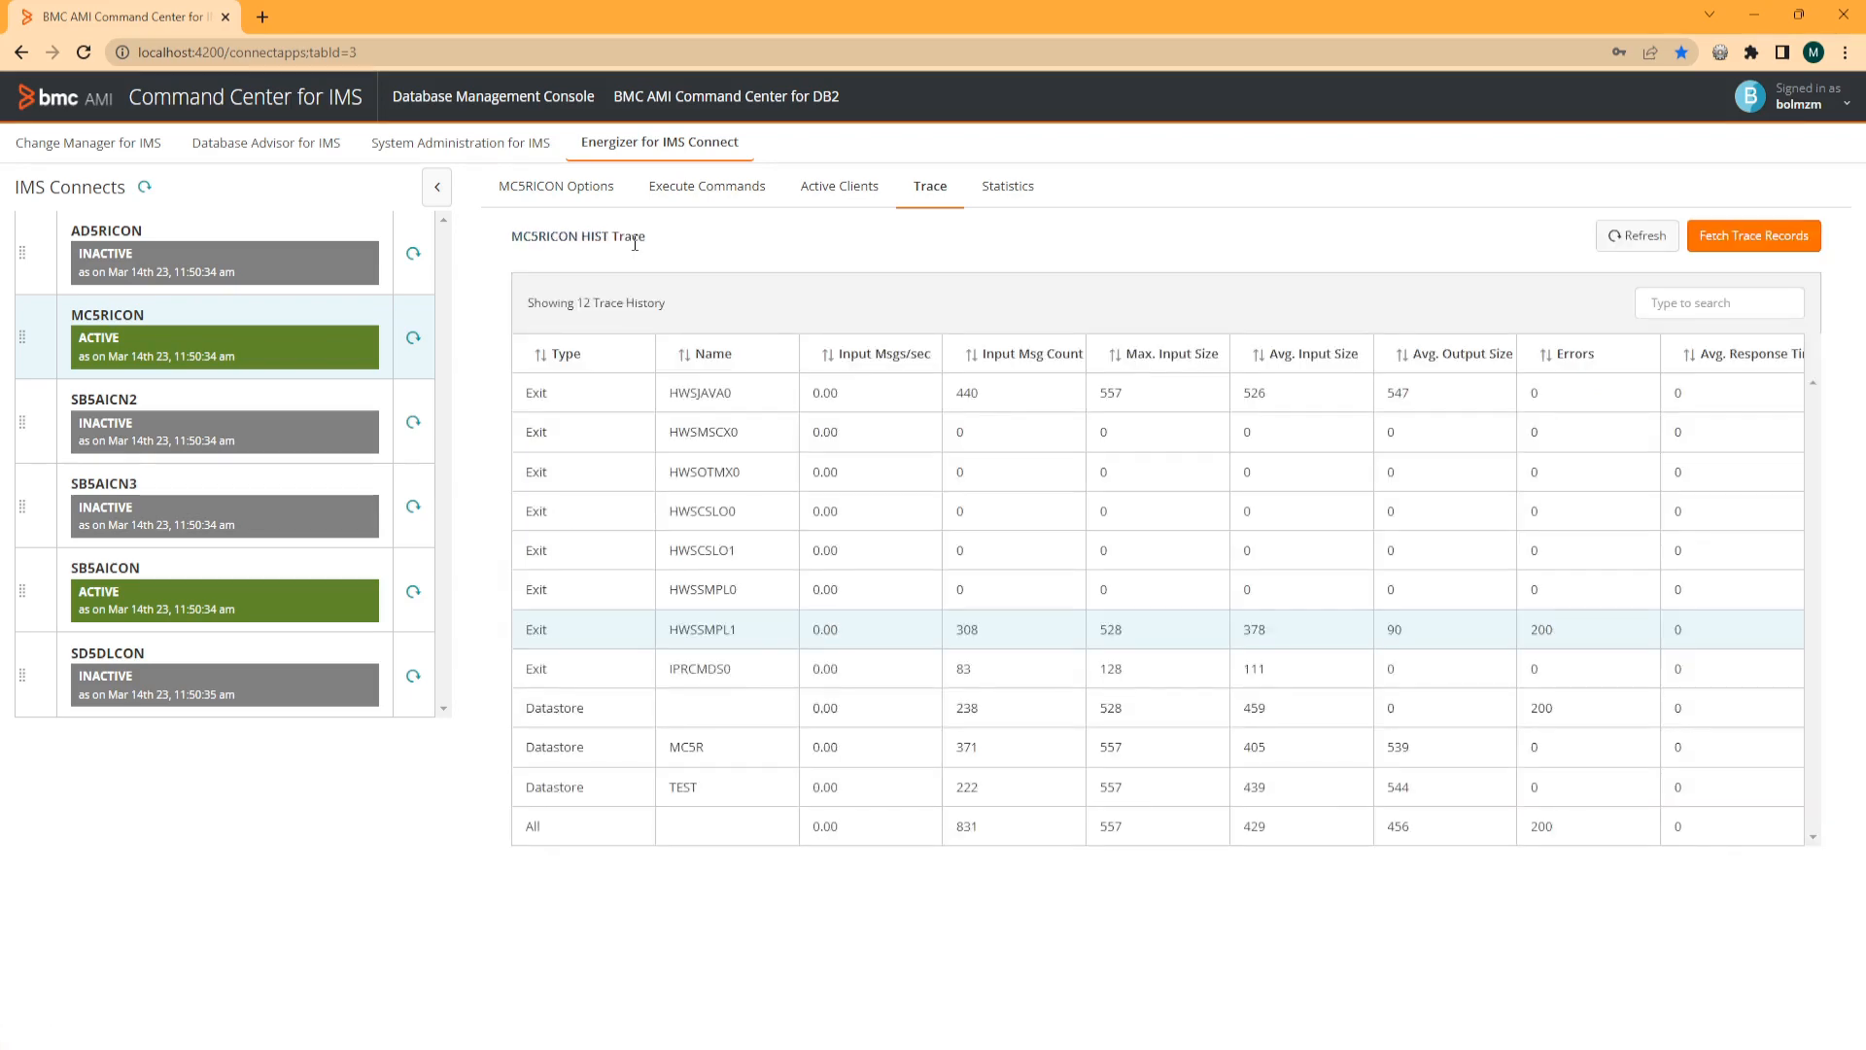
Fetch the MC5RICON Statistics trace records limited to 200 entries.
click(1755, 235)
click(910, 369)
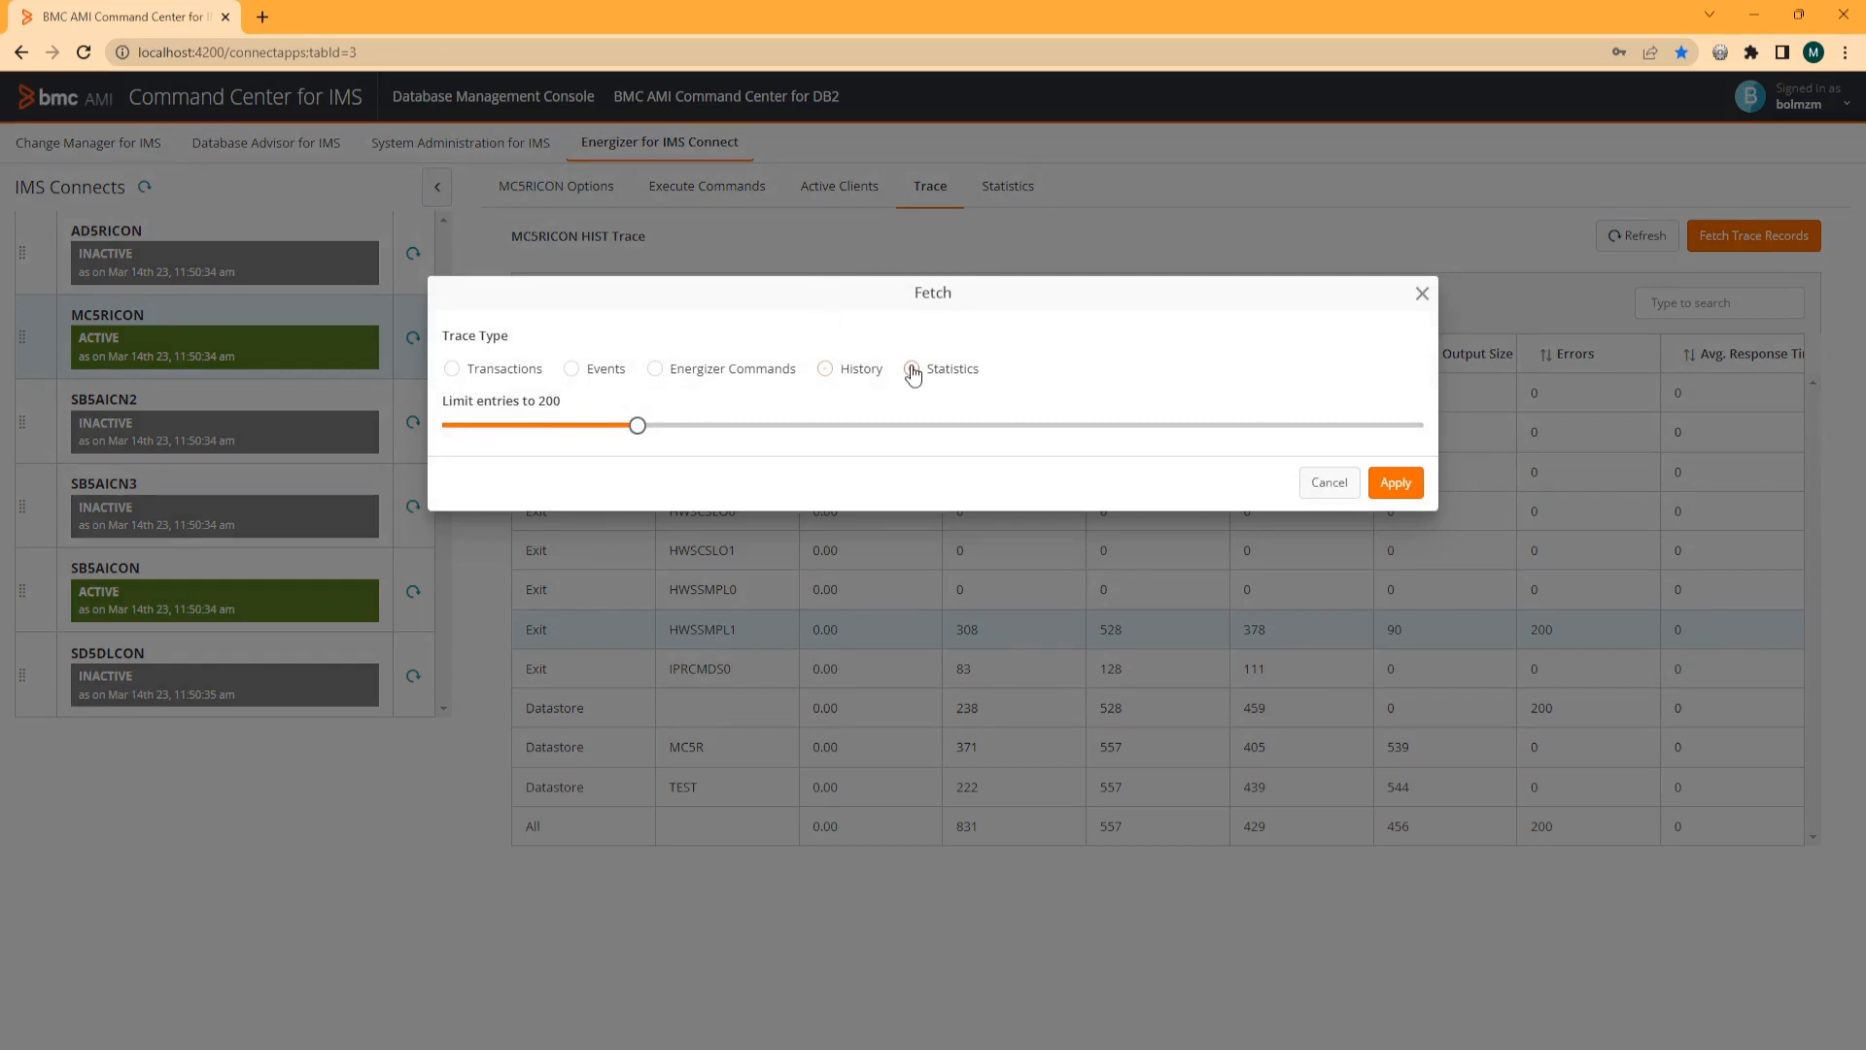
click(1404, 484)
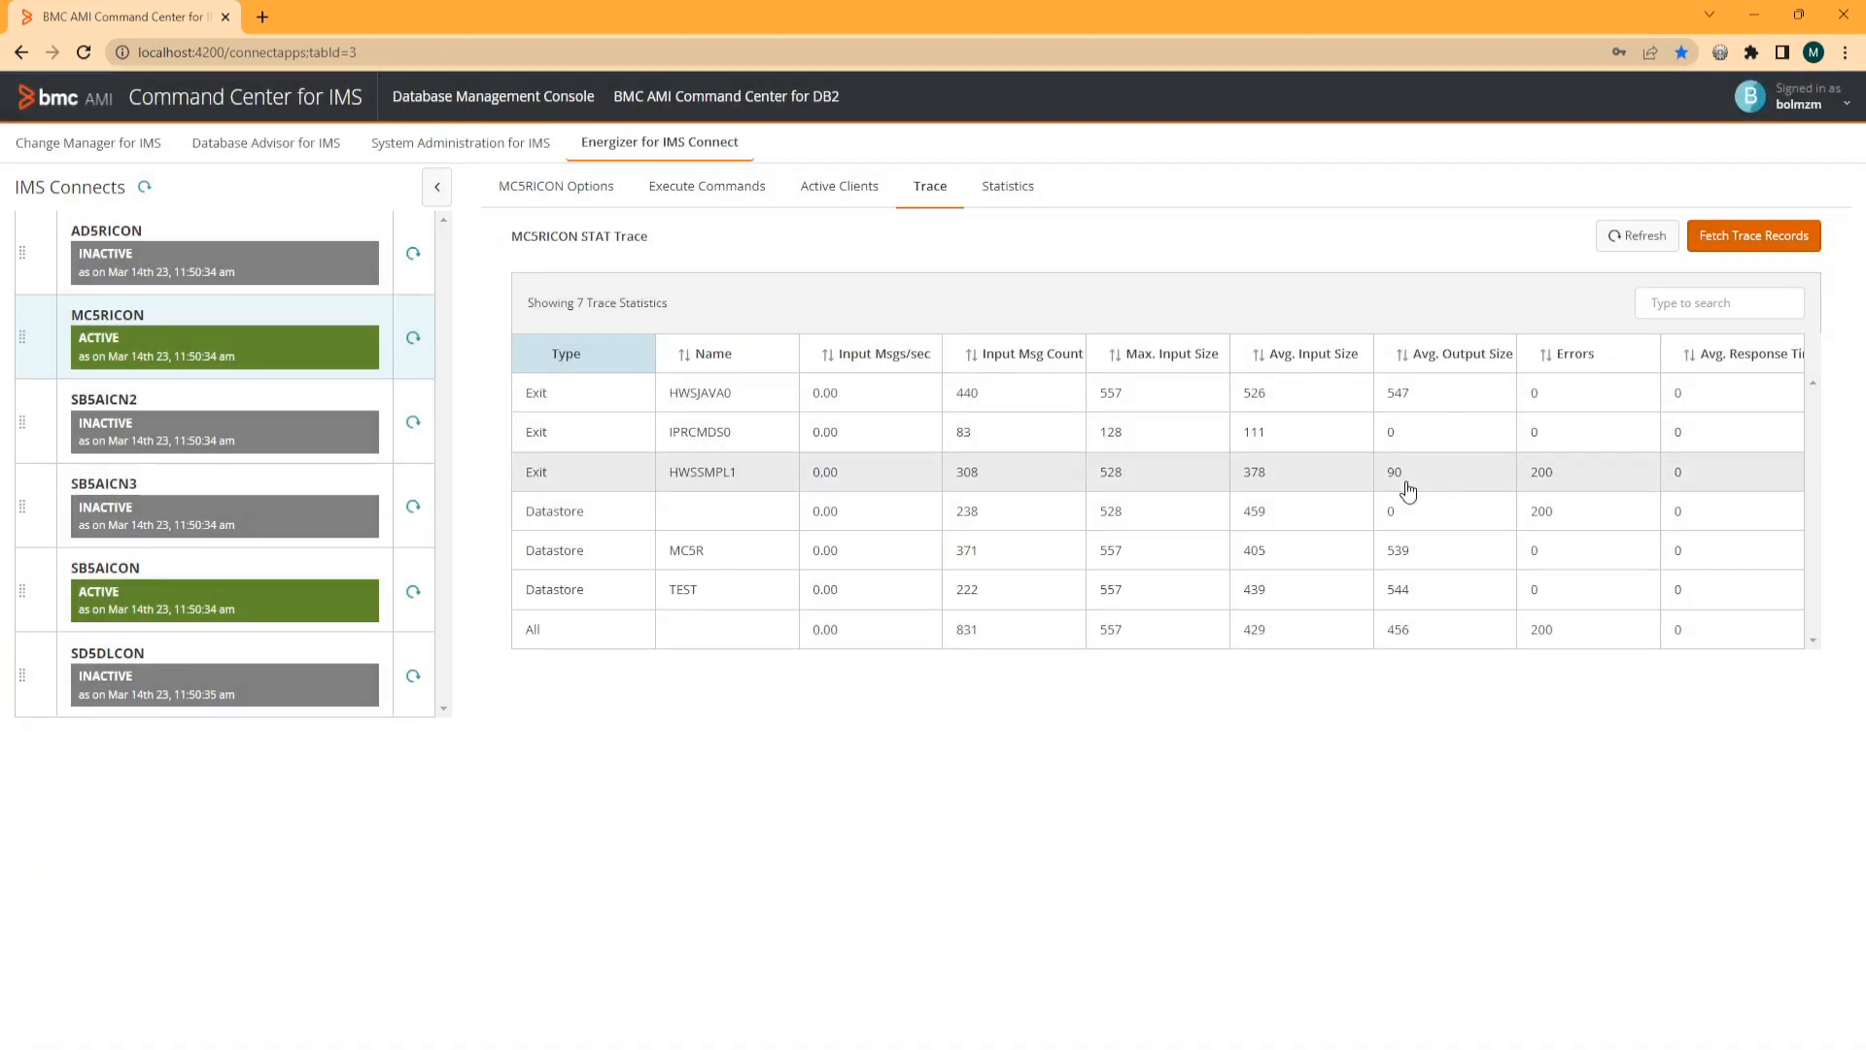
Examine the All routing cycle statistics as volume, message size, message counts and response time, check the trace's time span, and return to the statistics trace.
click(1307, 629)
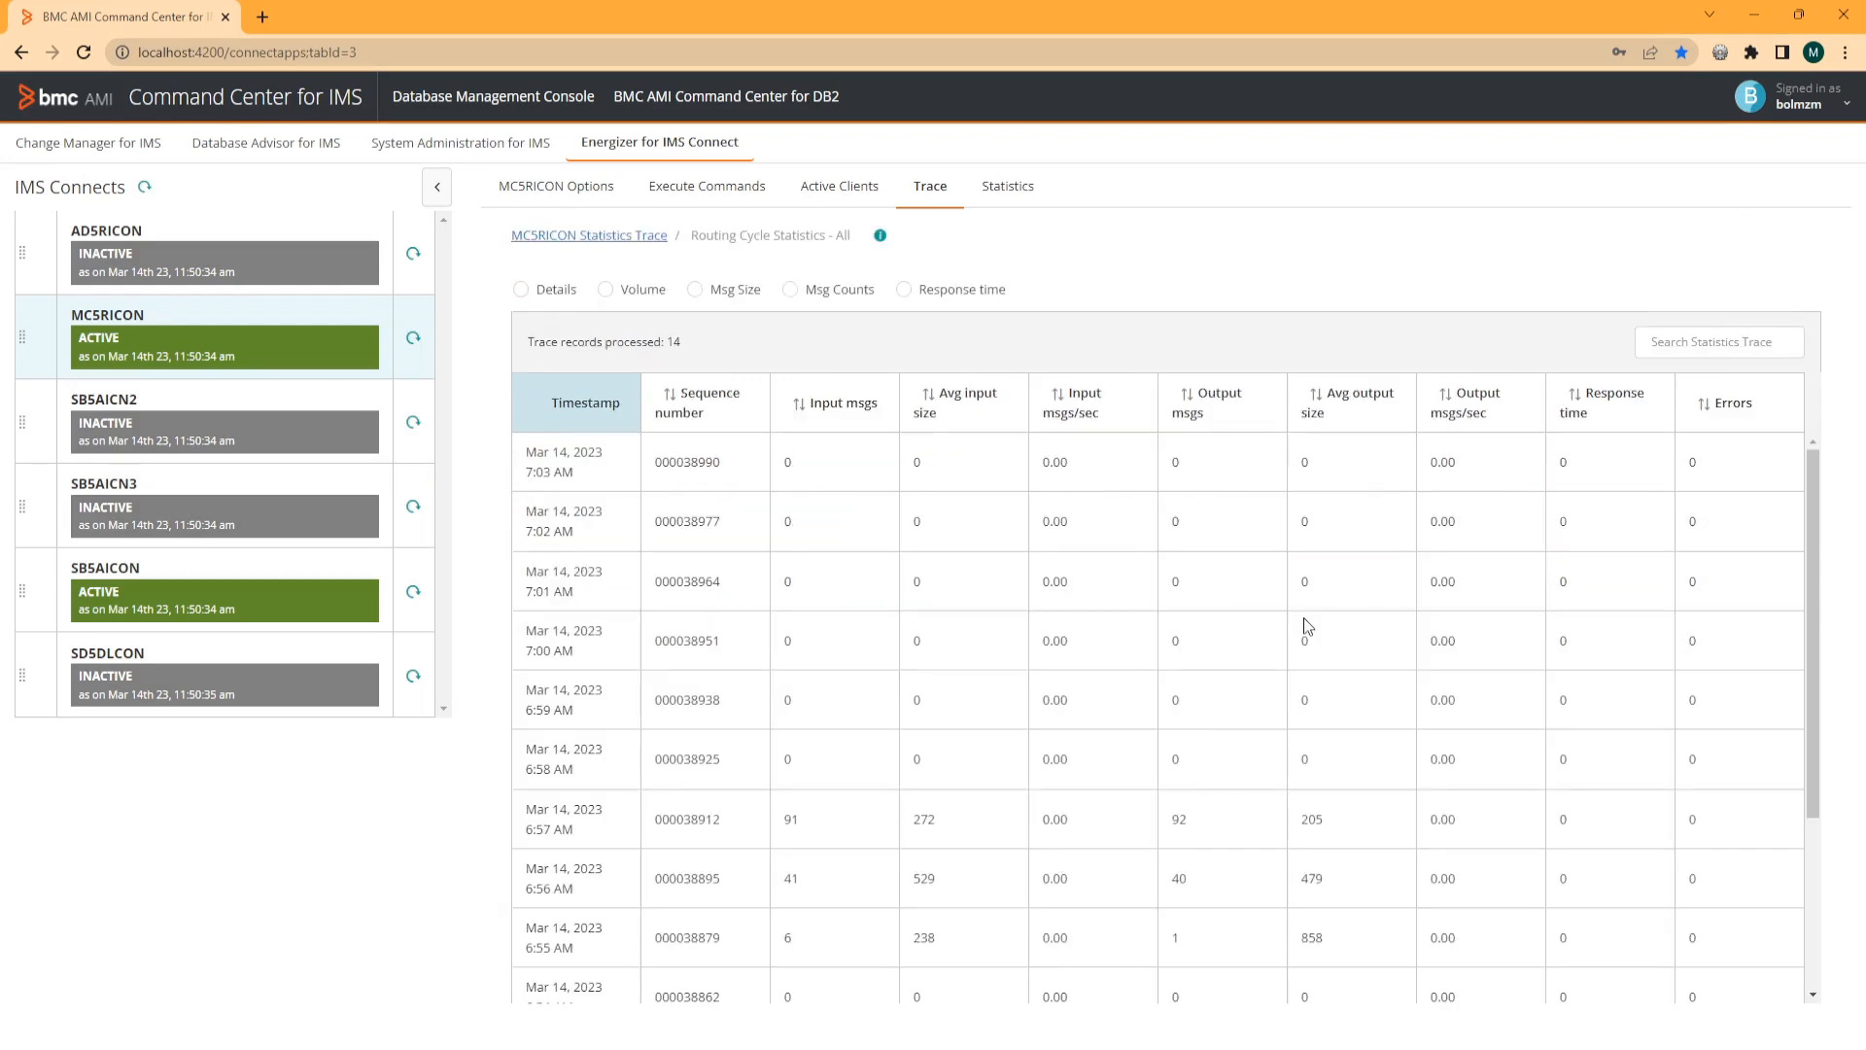
click(606, 296)
click(692, 289)
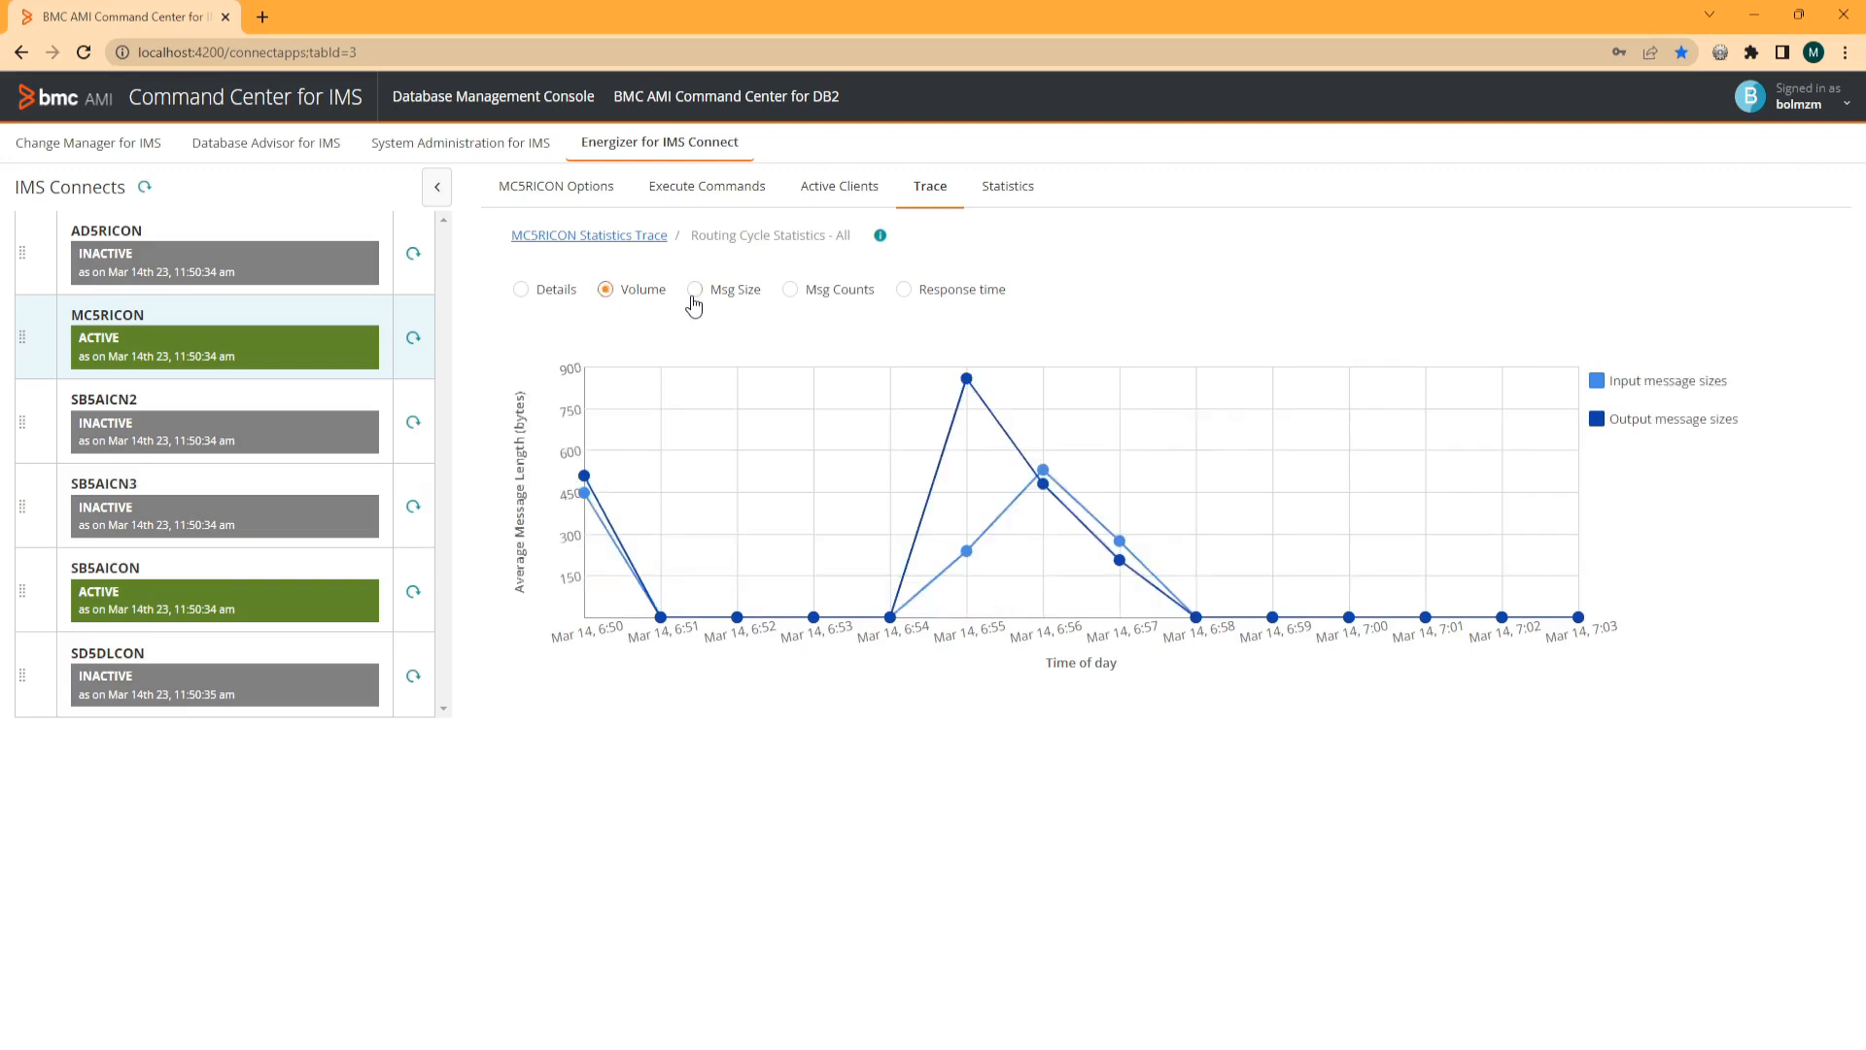
click(791, 297)
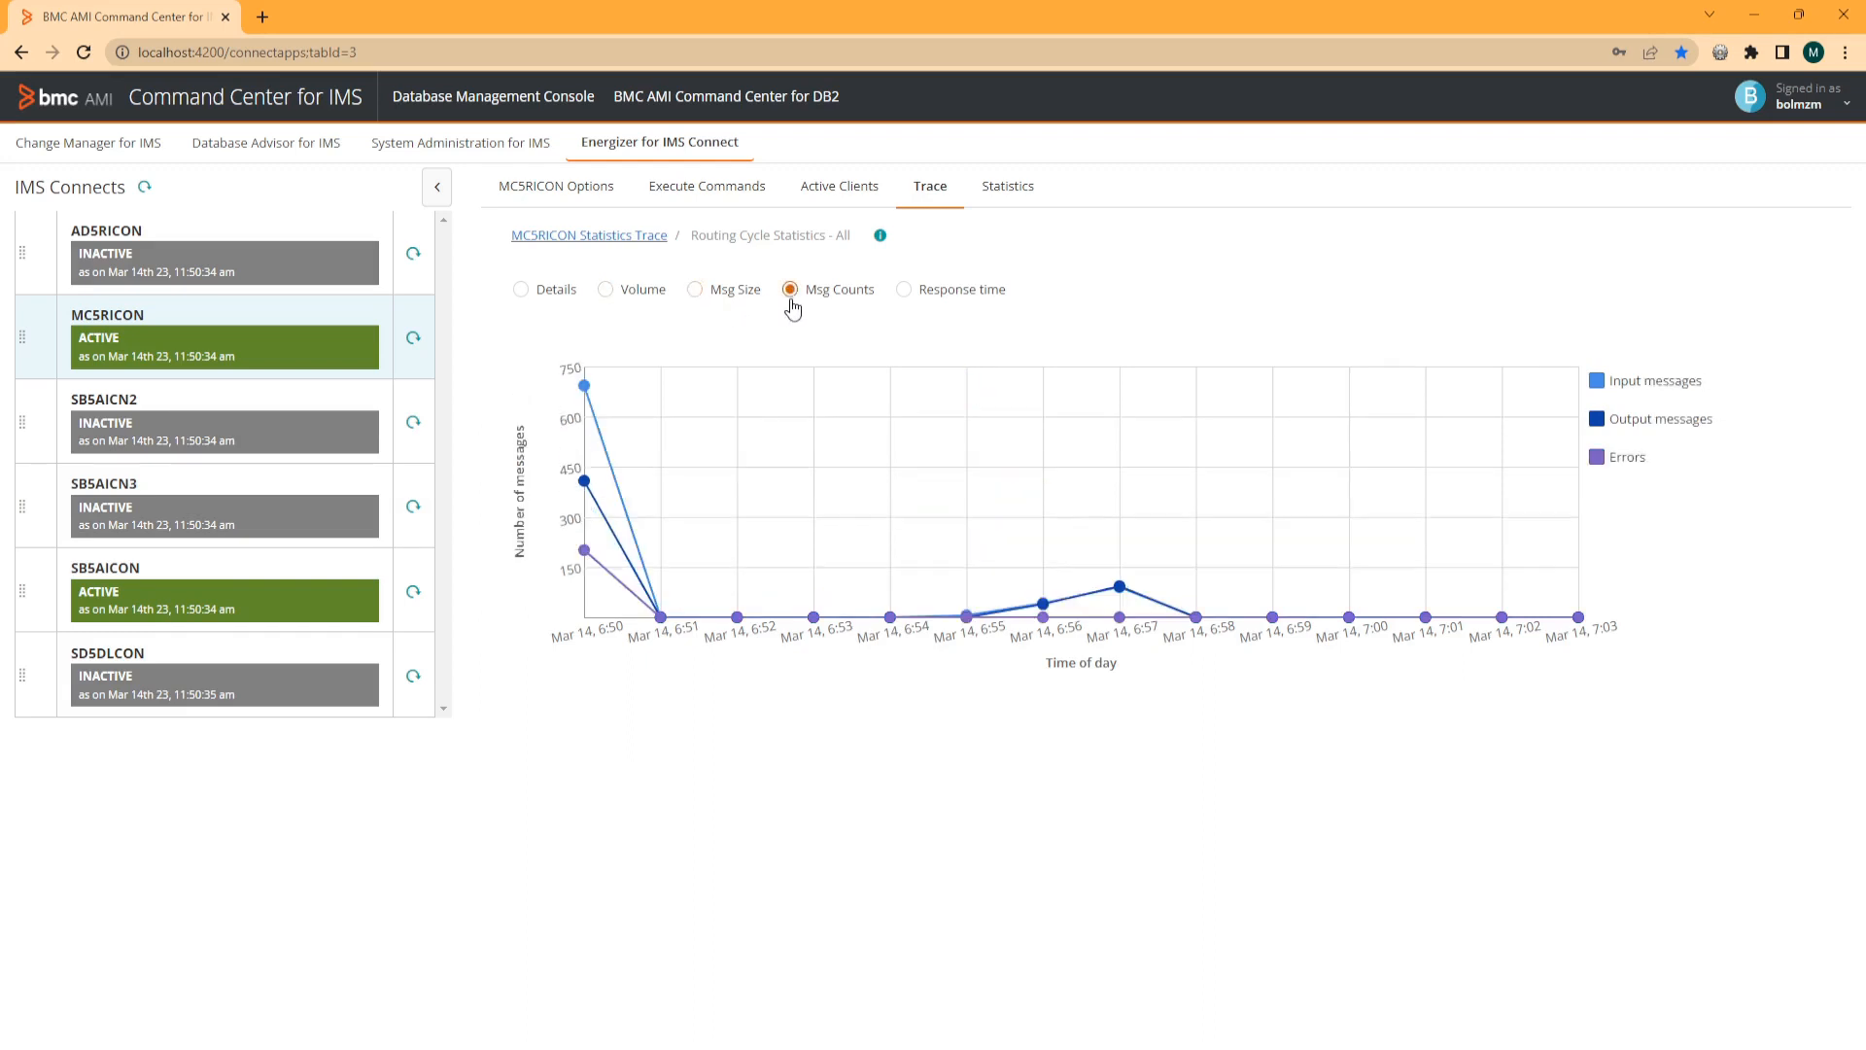
click(916, 306)
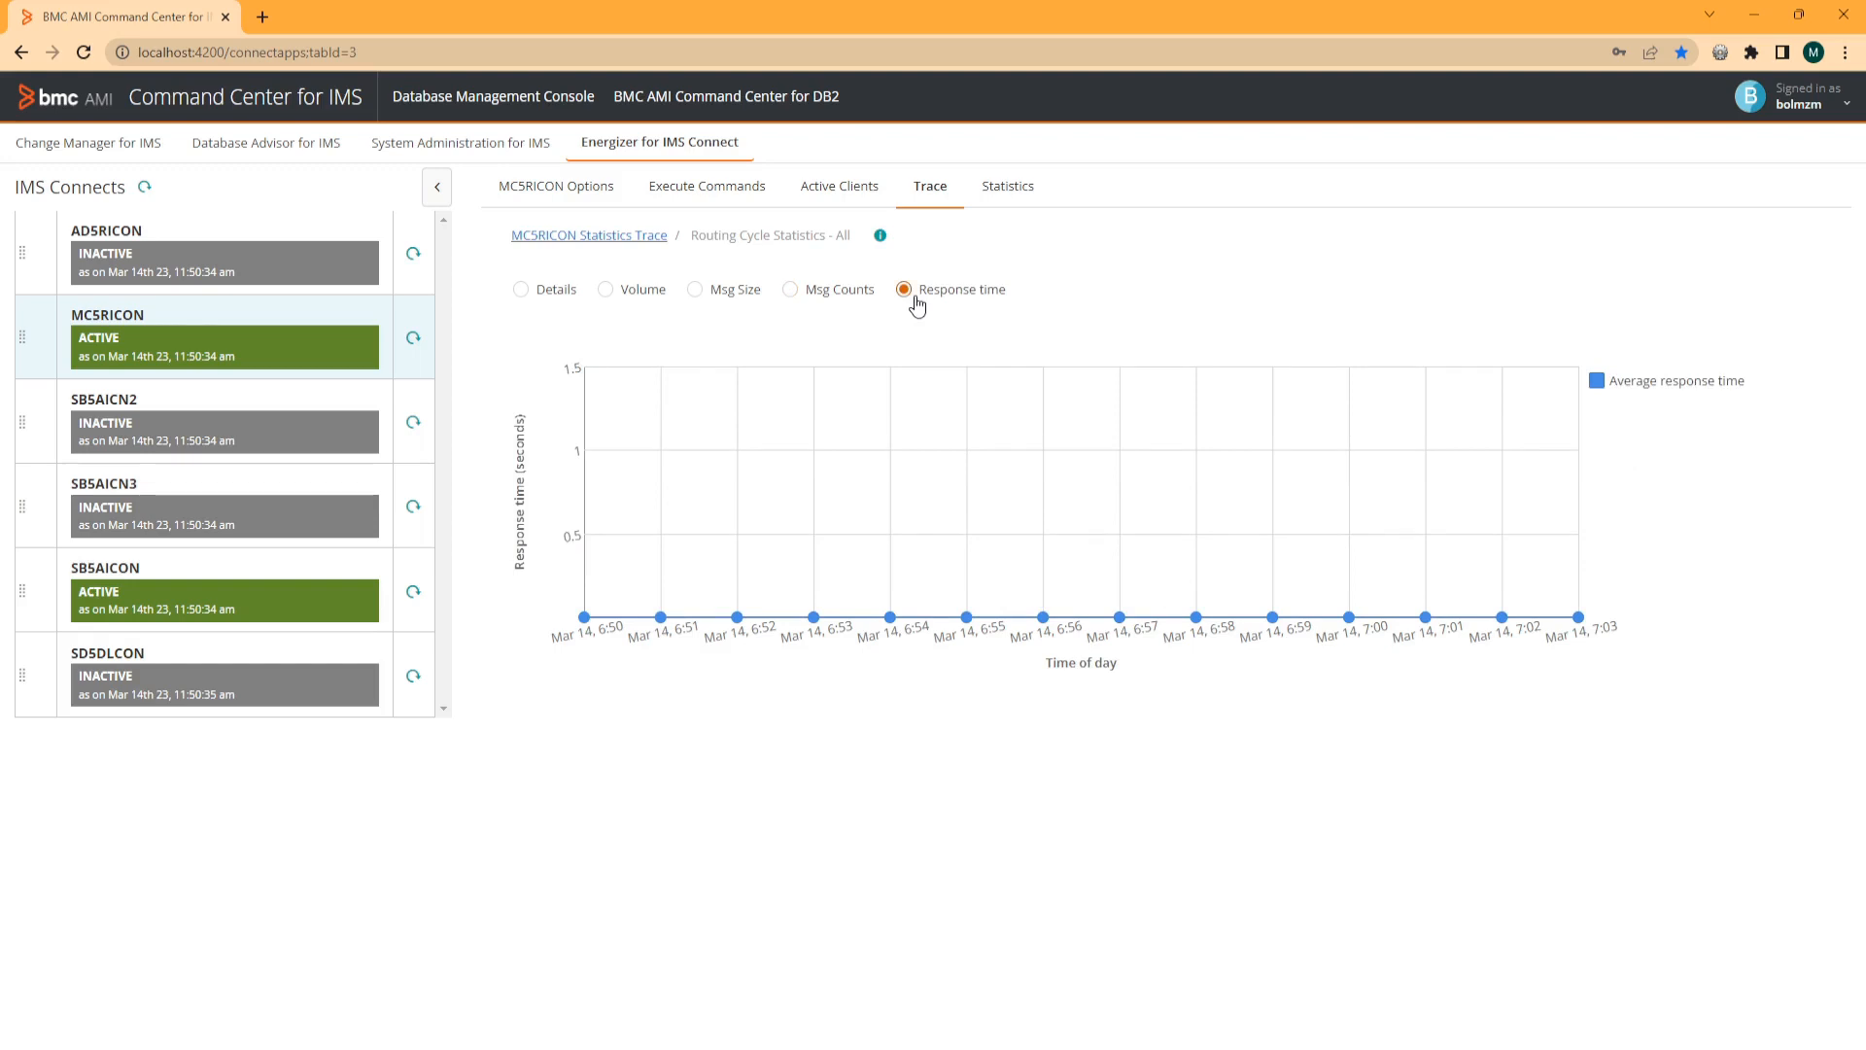
click(882, 237)
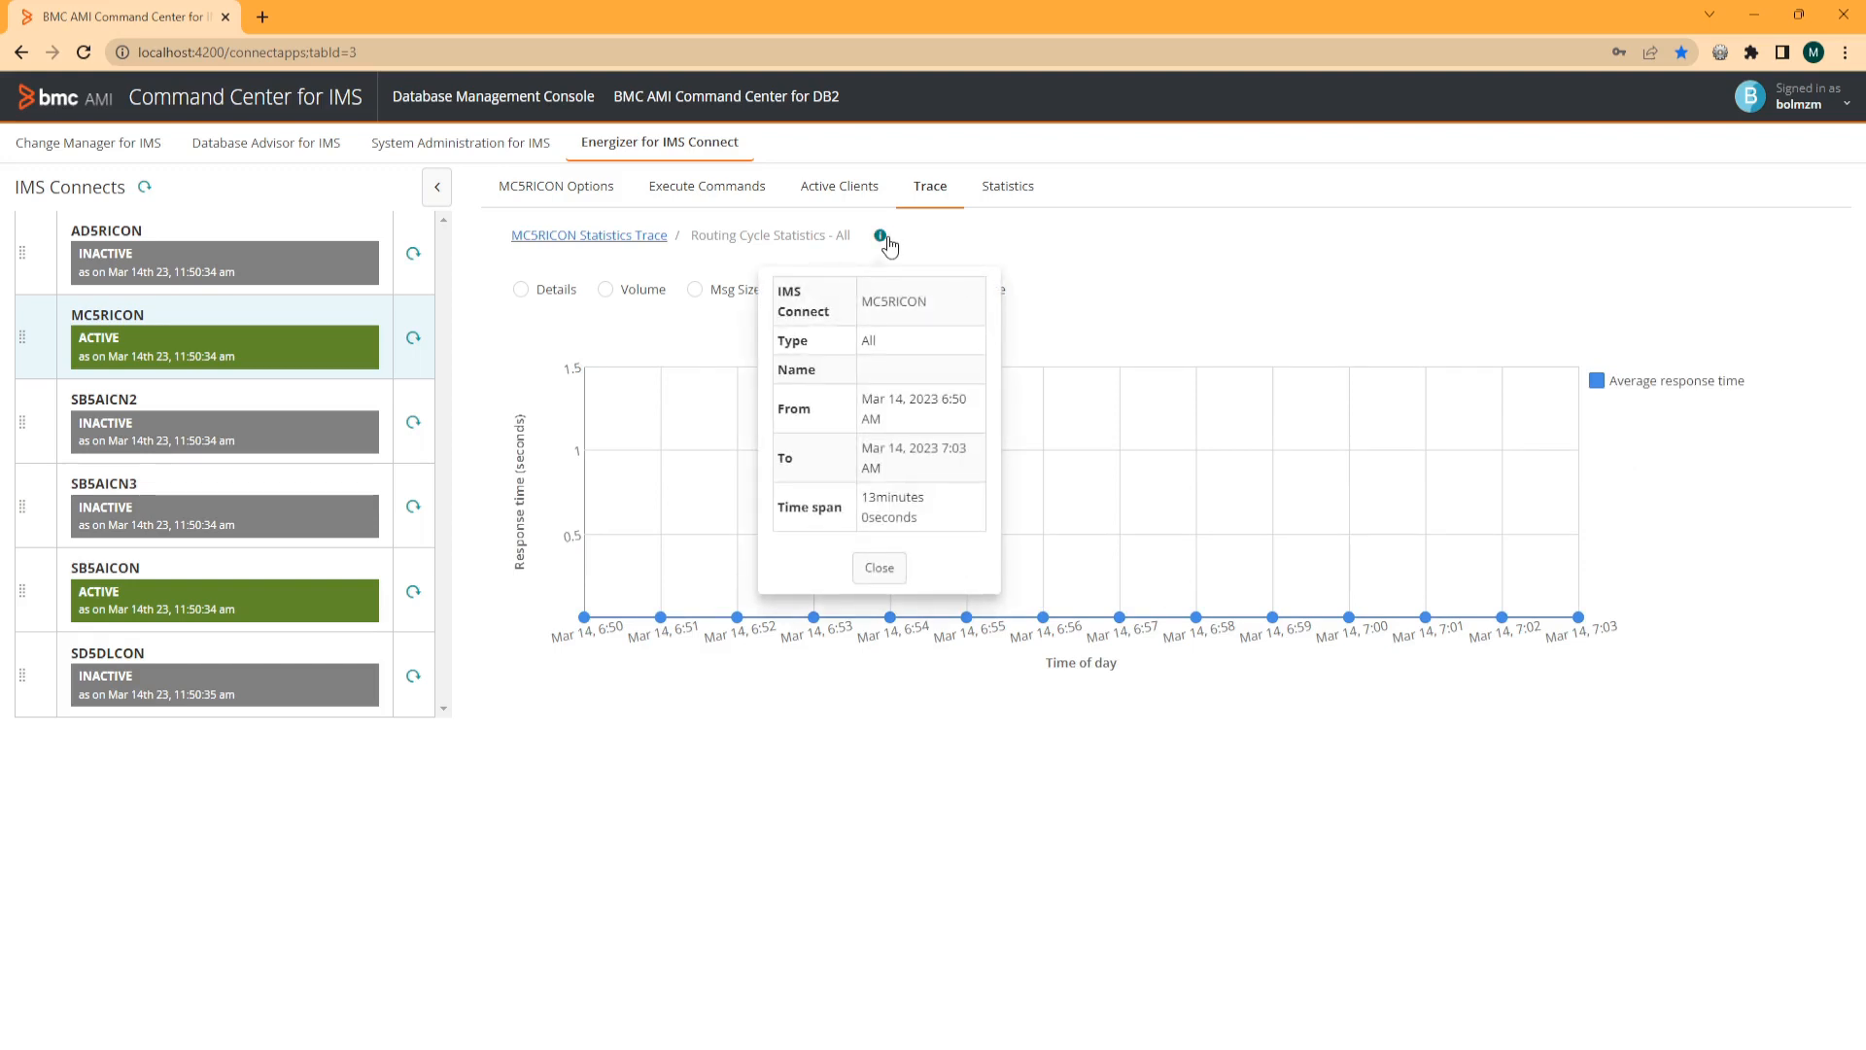
click(873, 572)
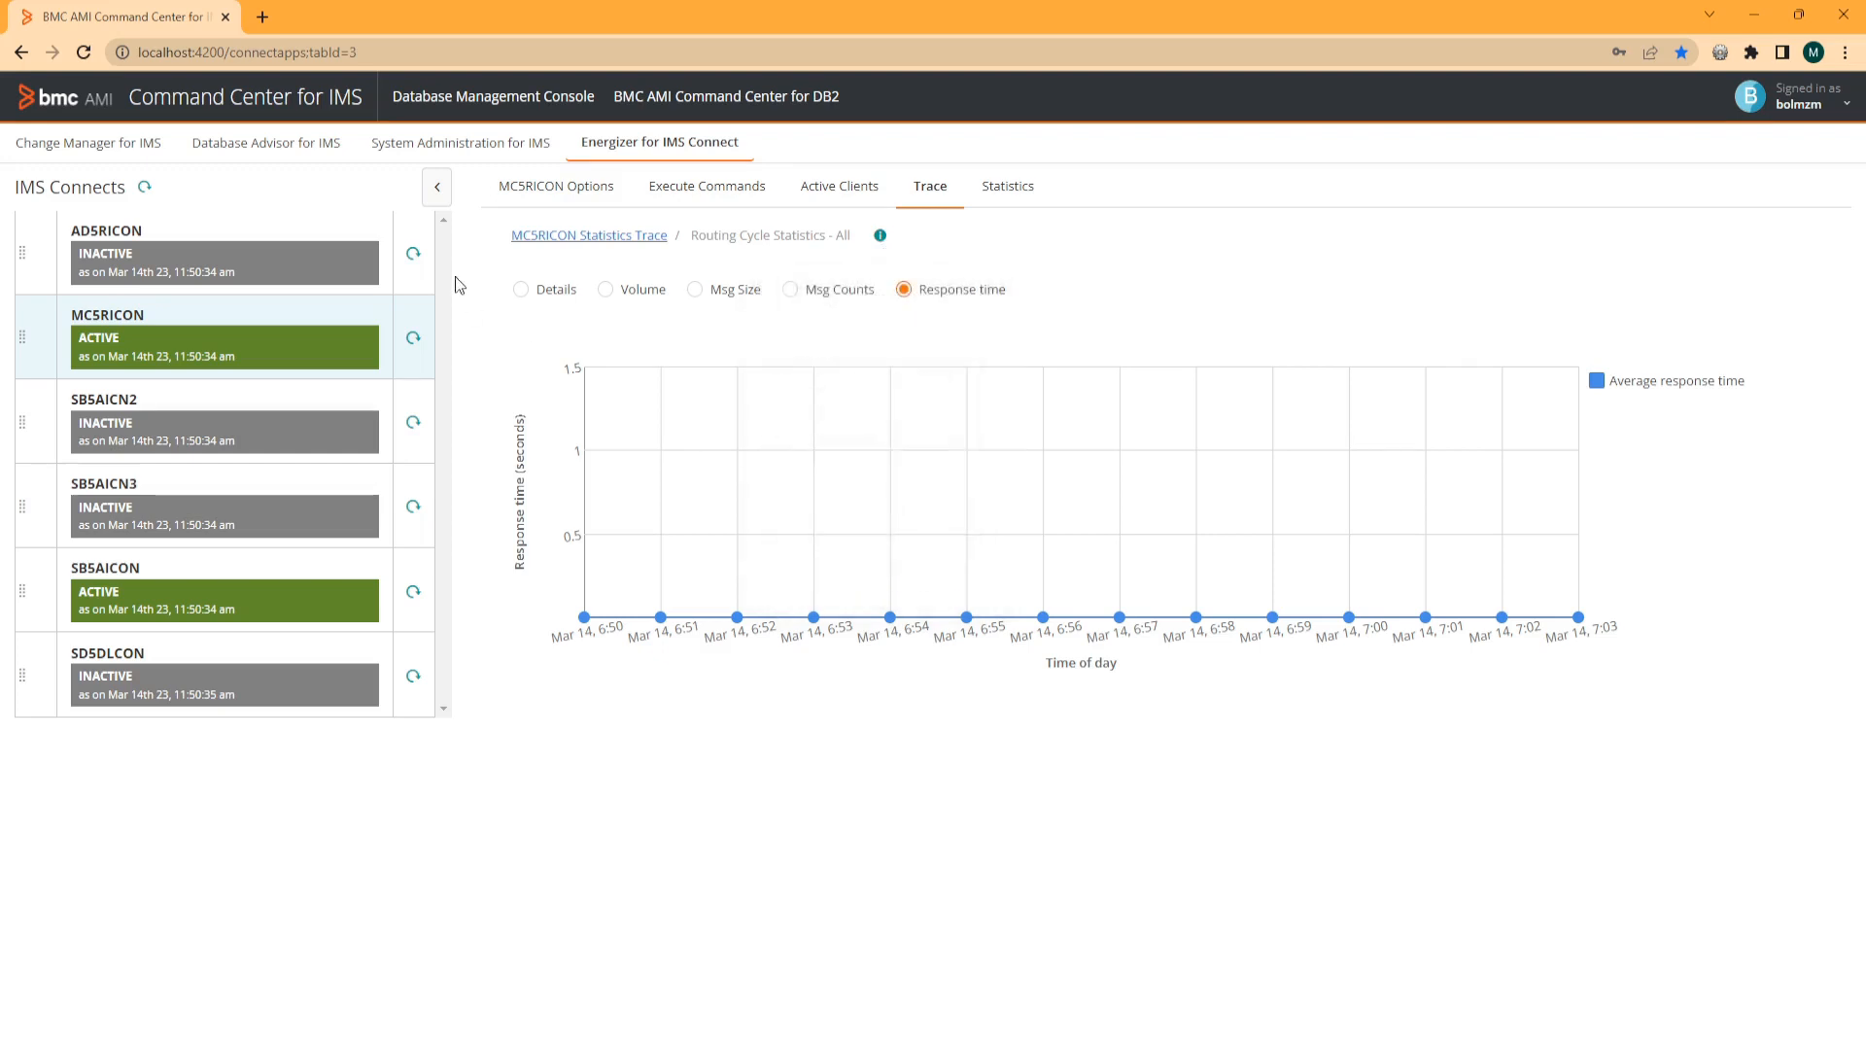
click(566, 238)
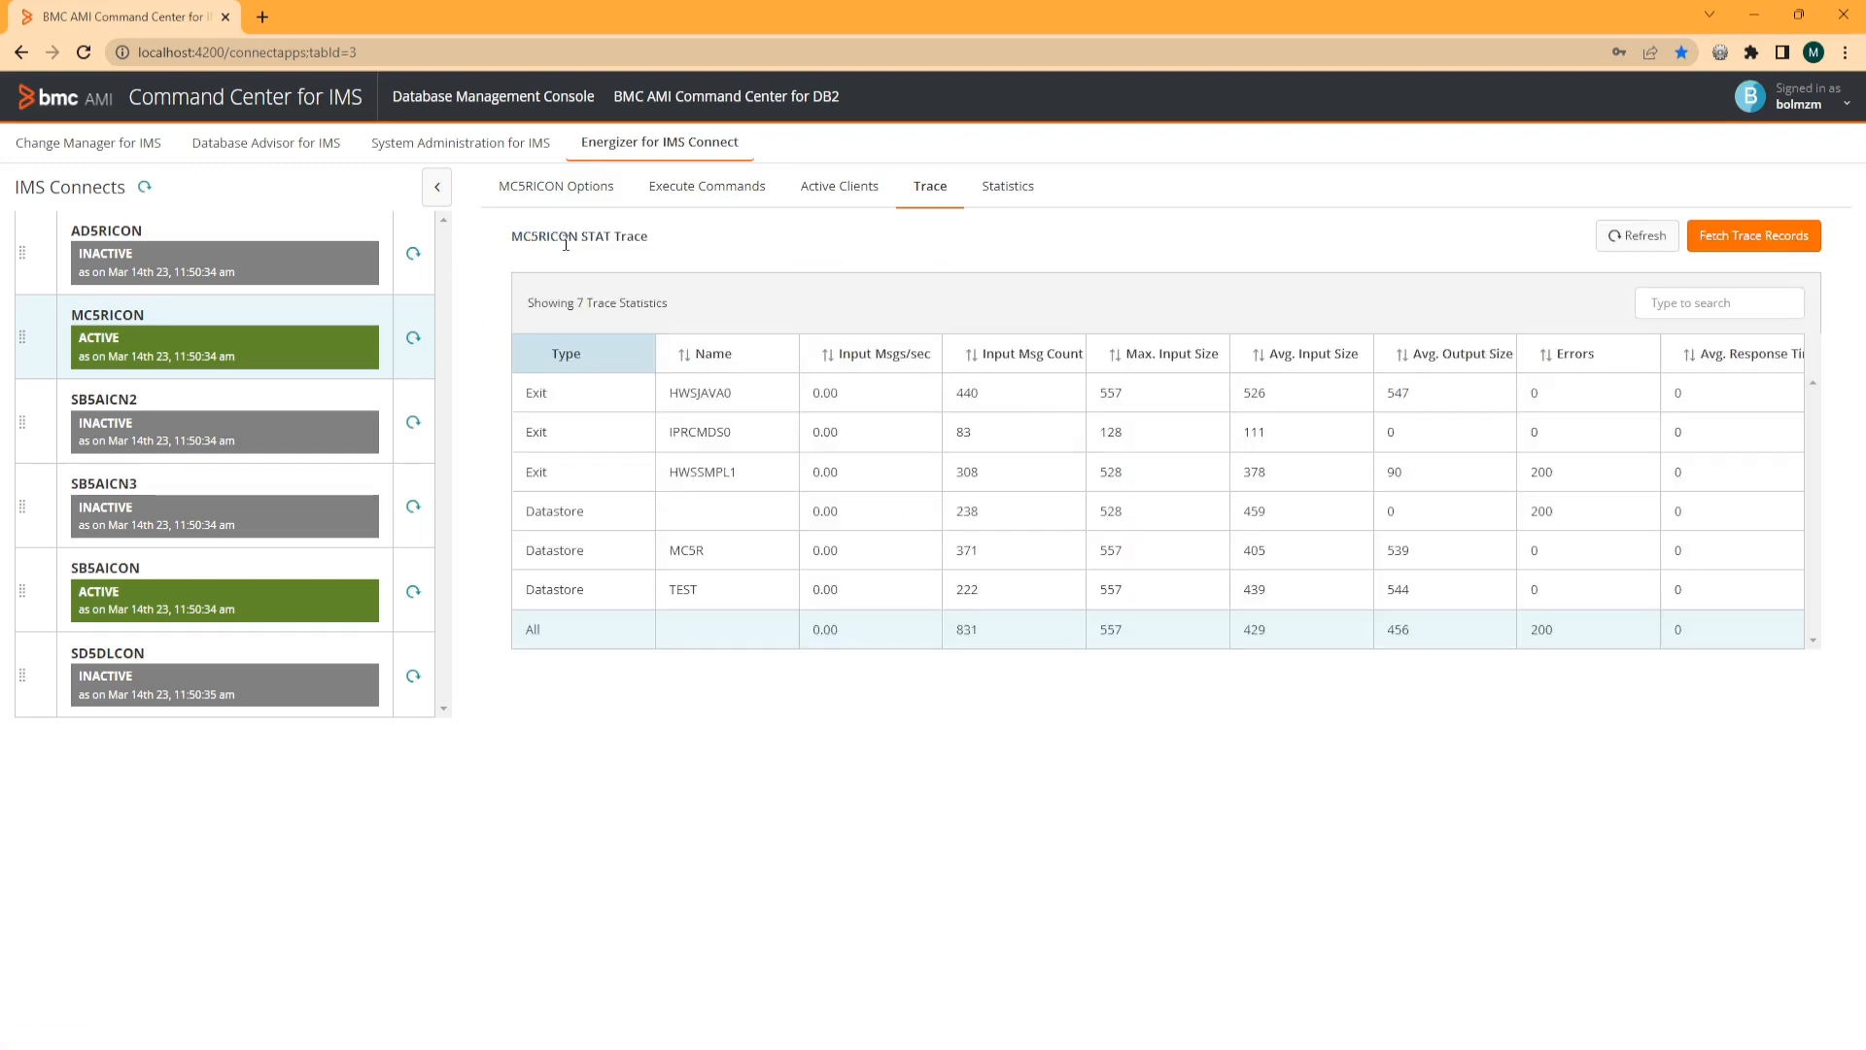
Display the Exit Service statistics of MC5RICON.
click(1753, 235)
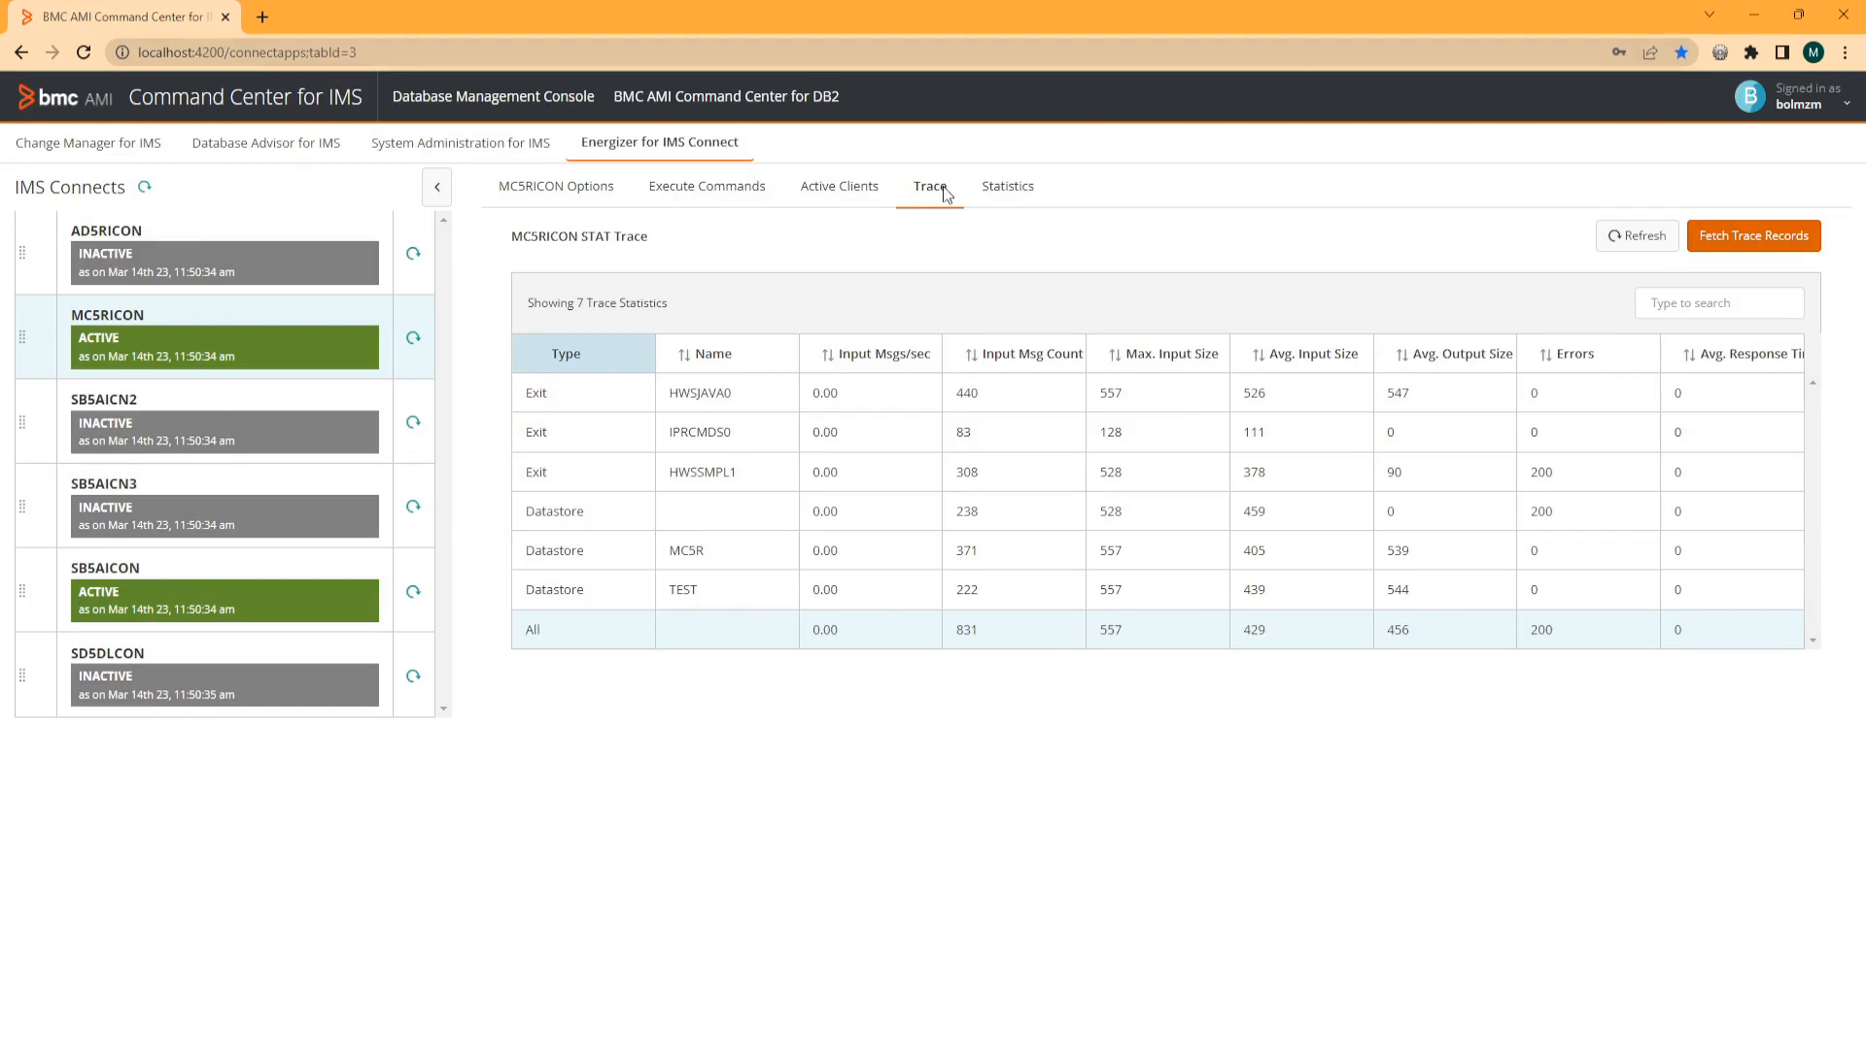
click(1026, 187)
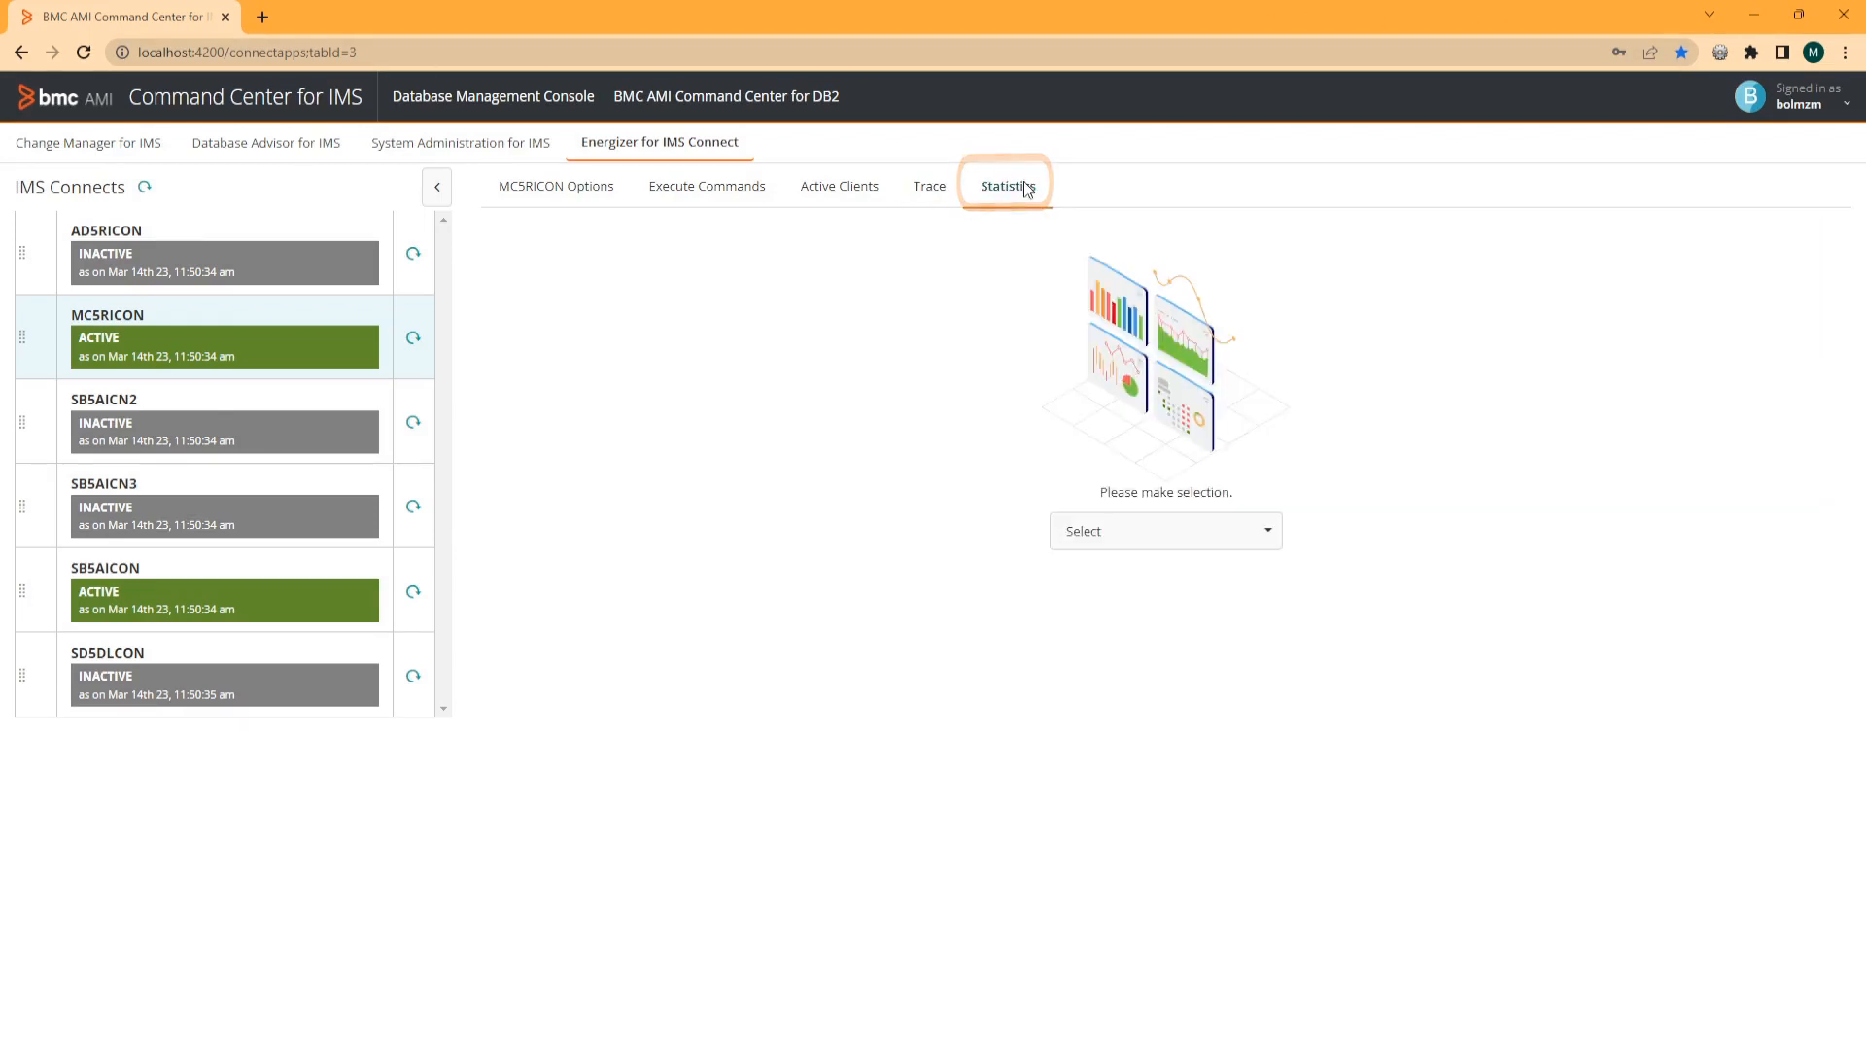
click(1272, 533)
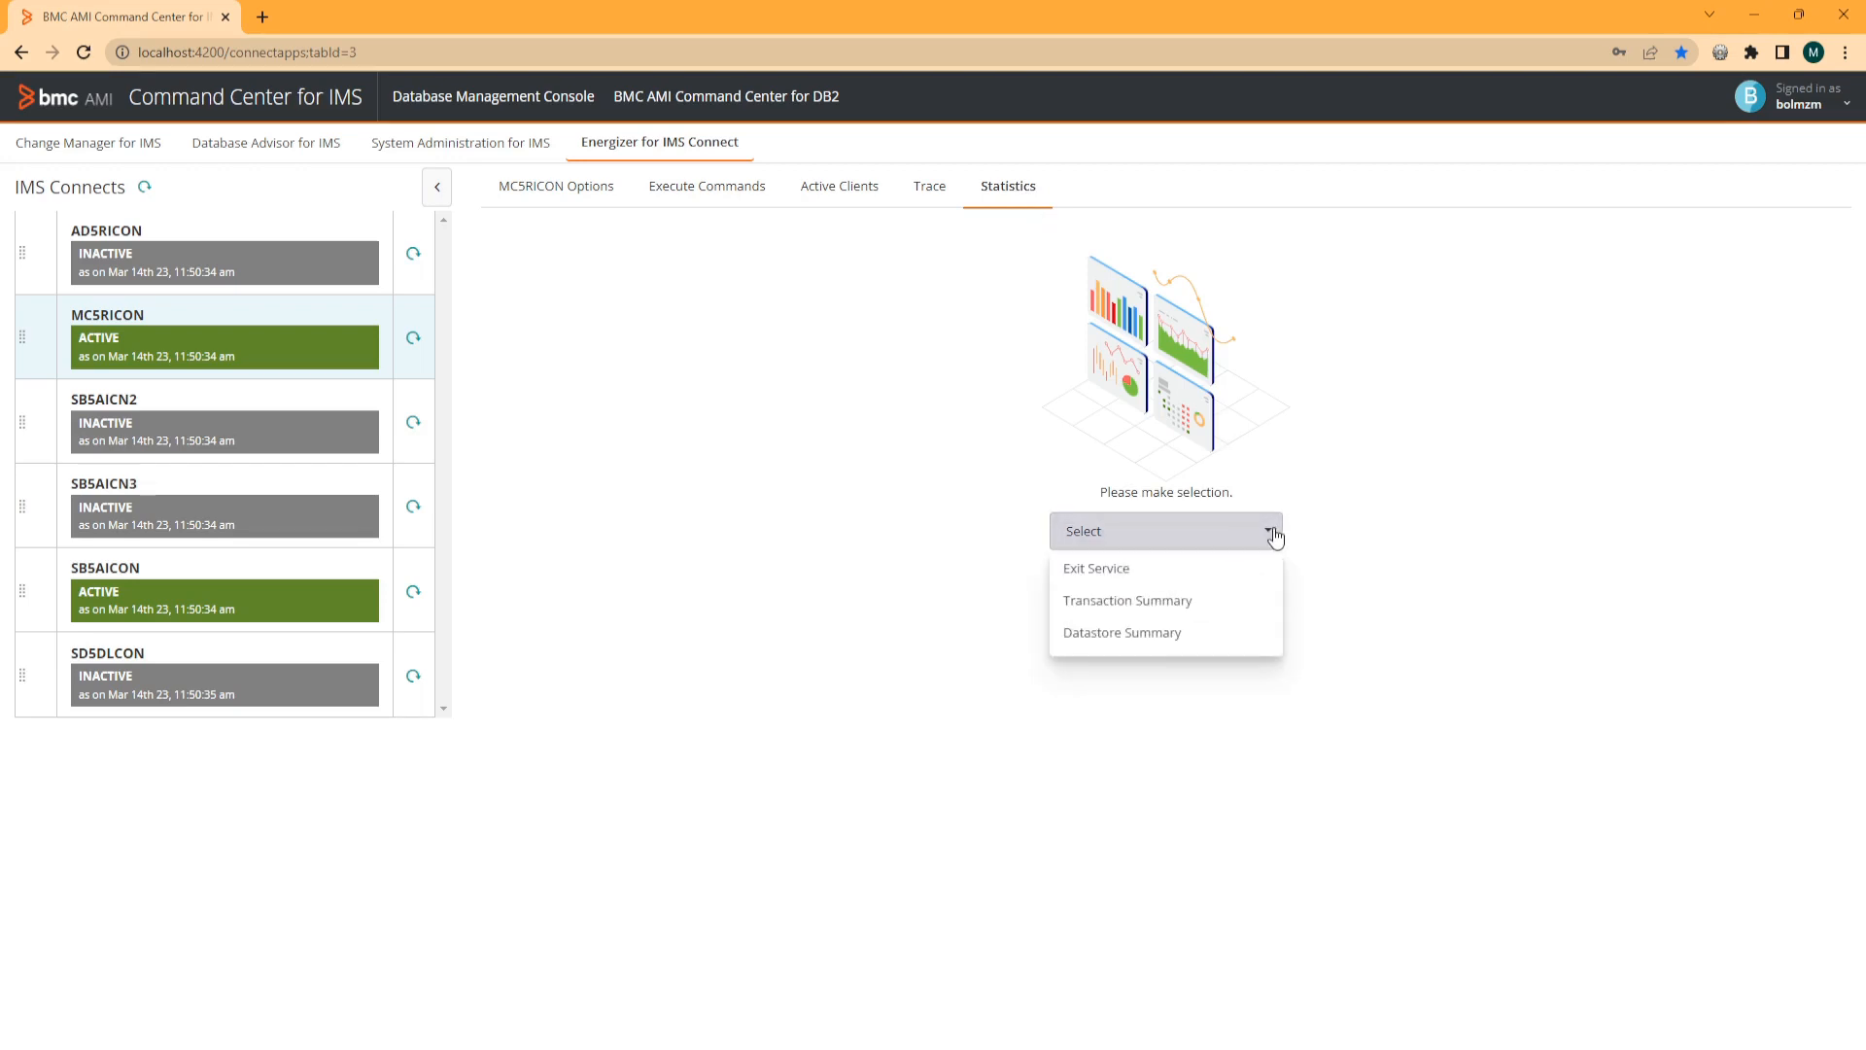
click(1090, 577)
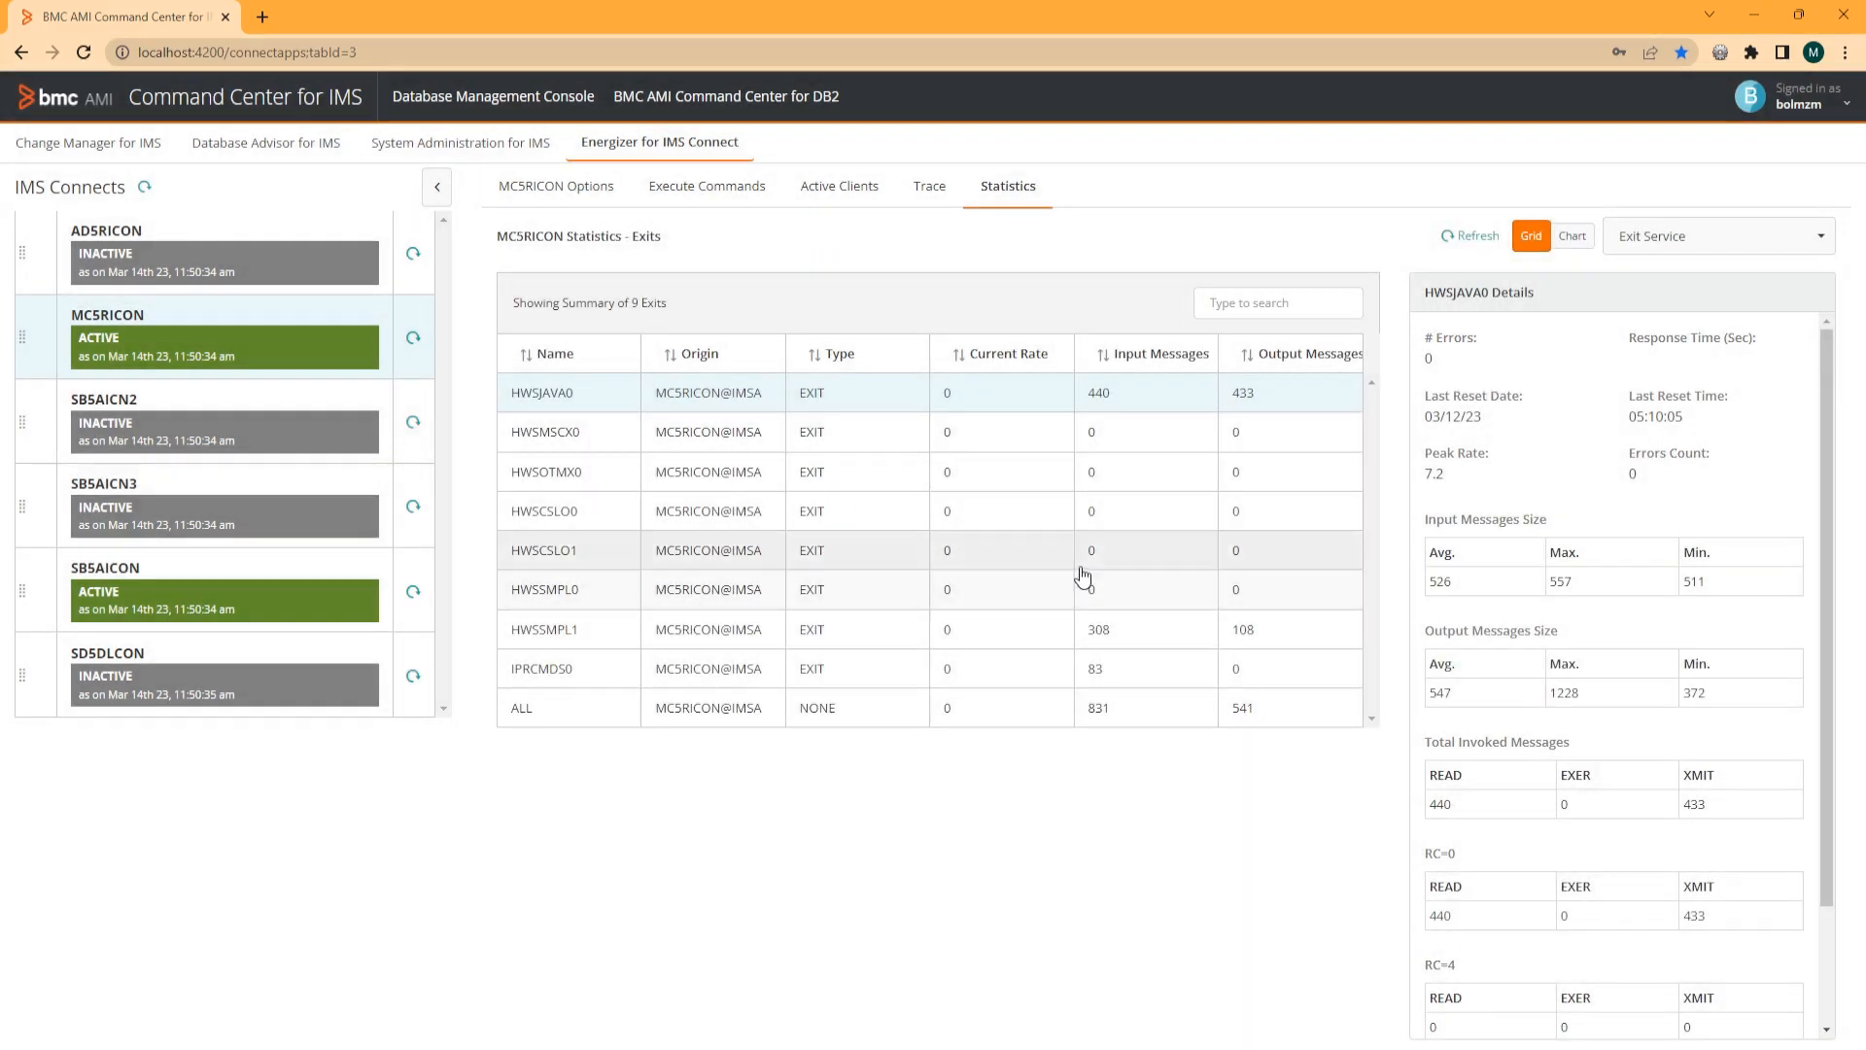
Examine the details of exit HWSMSCX0 and the message count chart of the exits, and return to the grid view.
click(1032, 406)
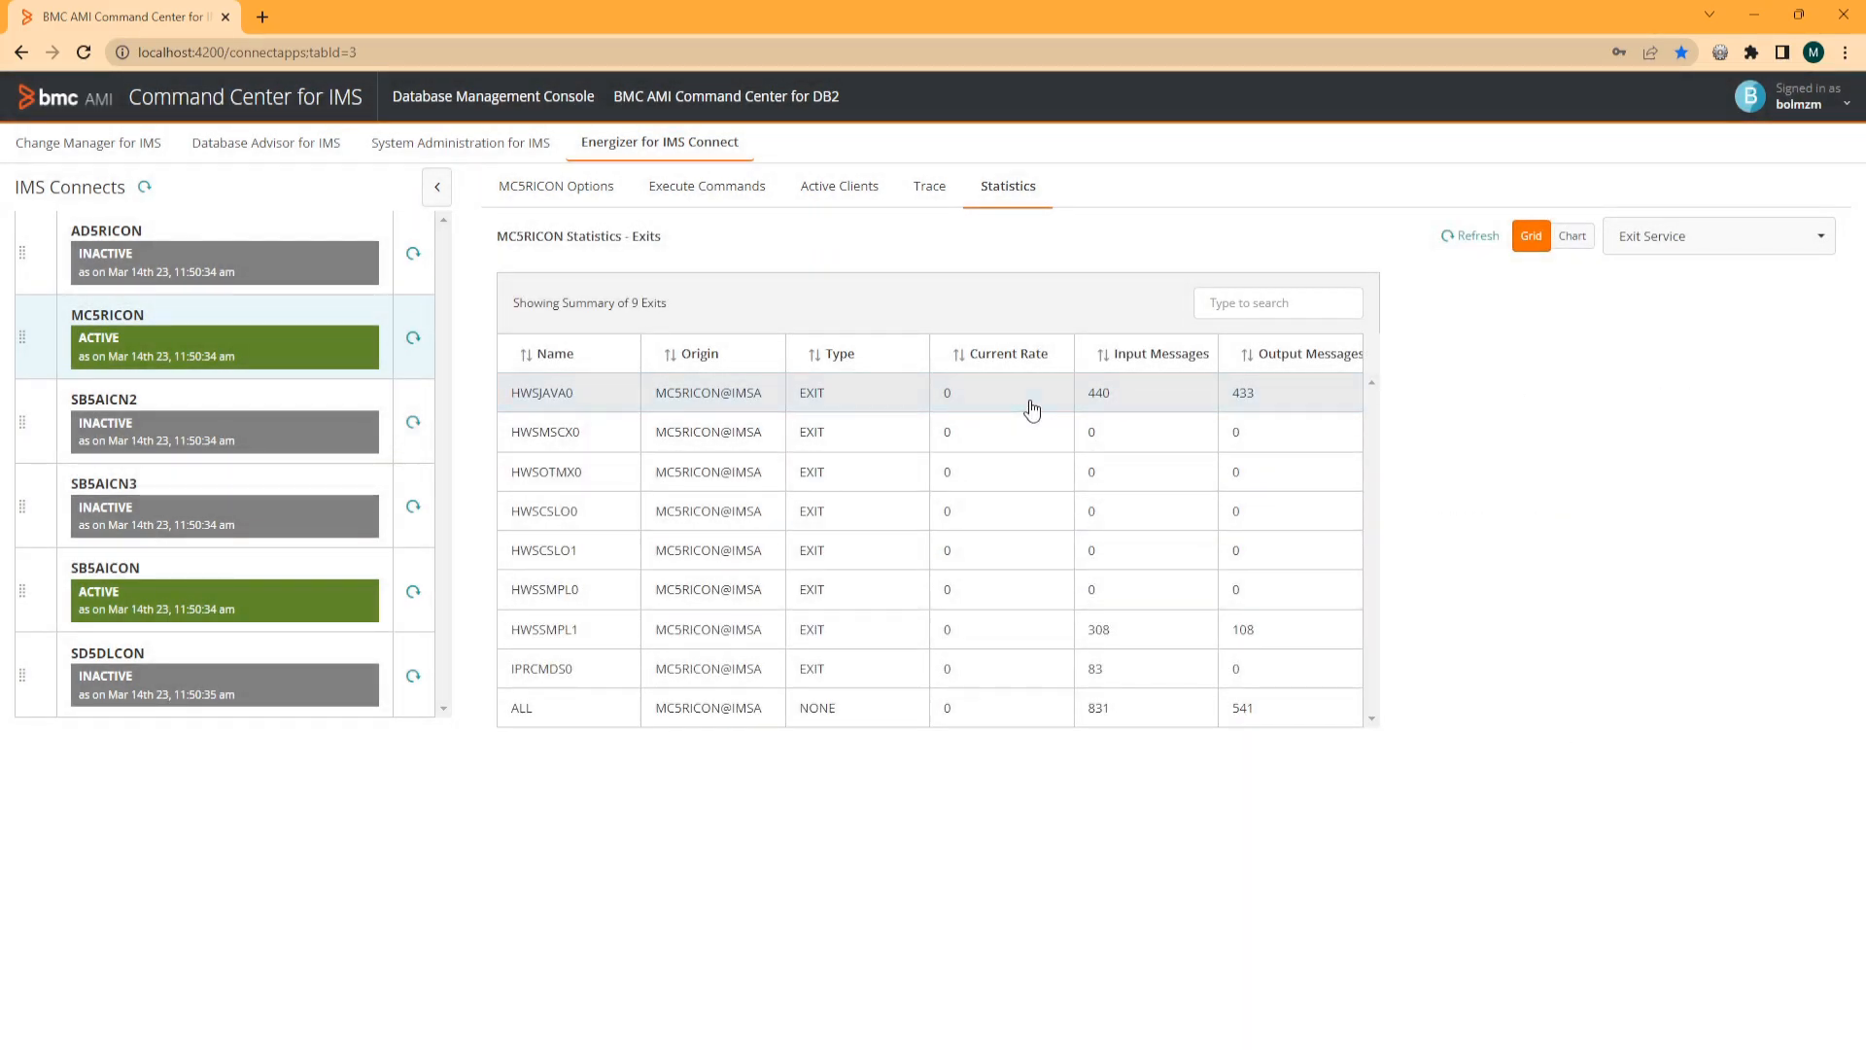
click(1011, 435)
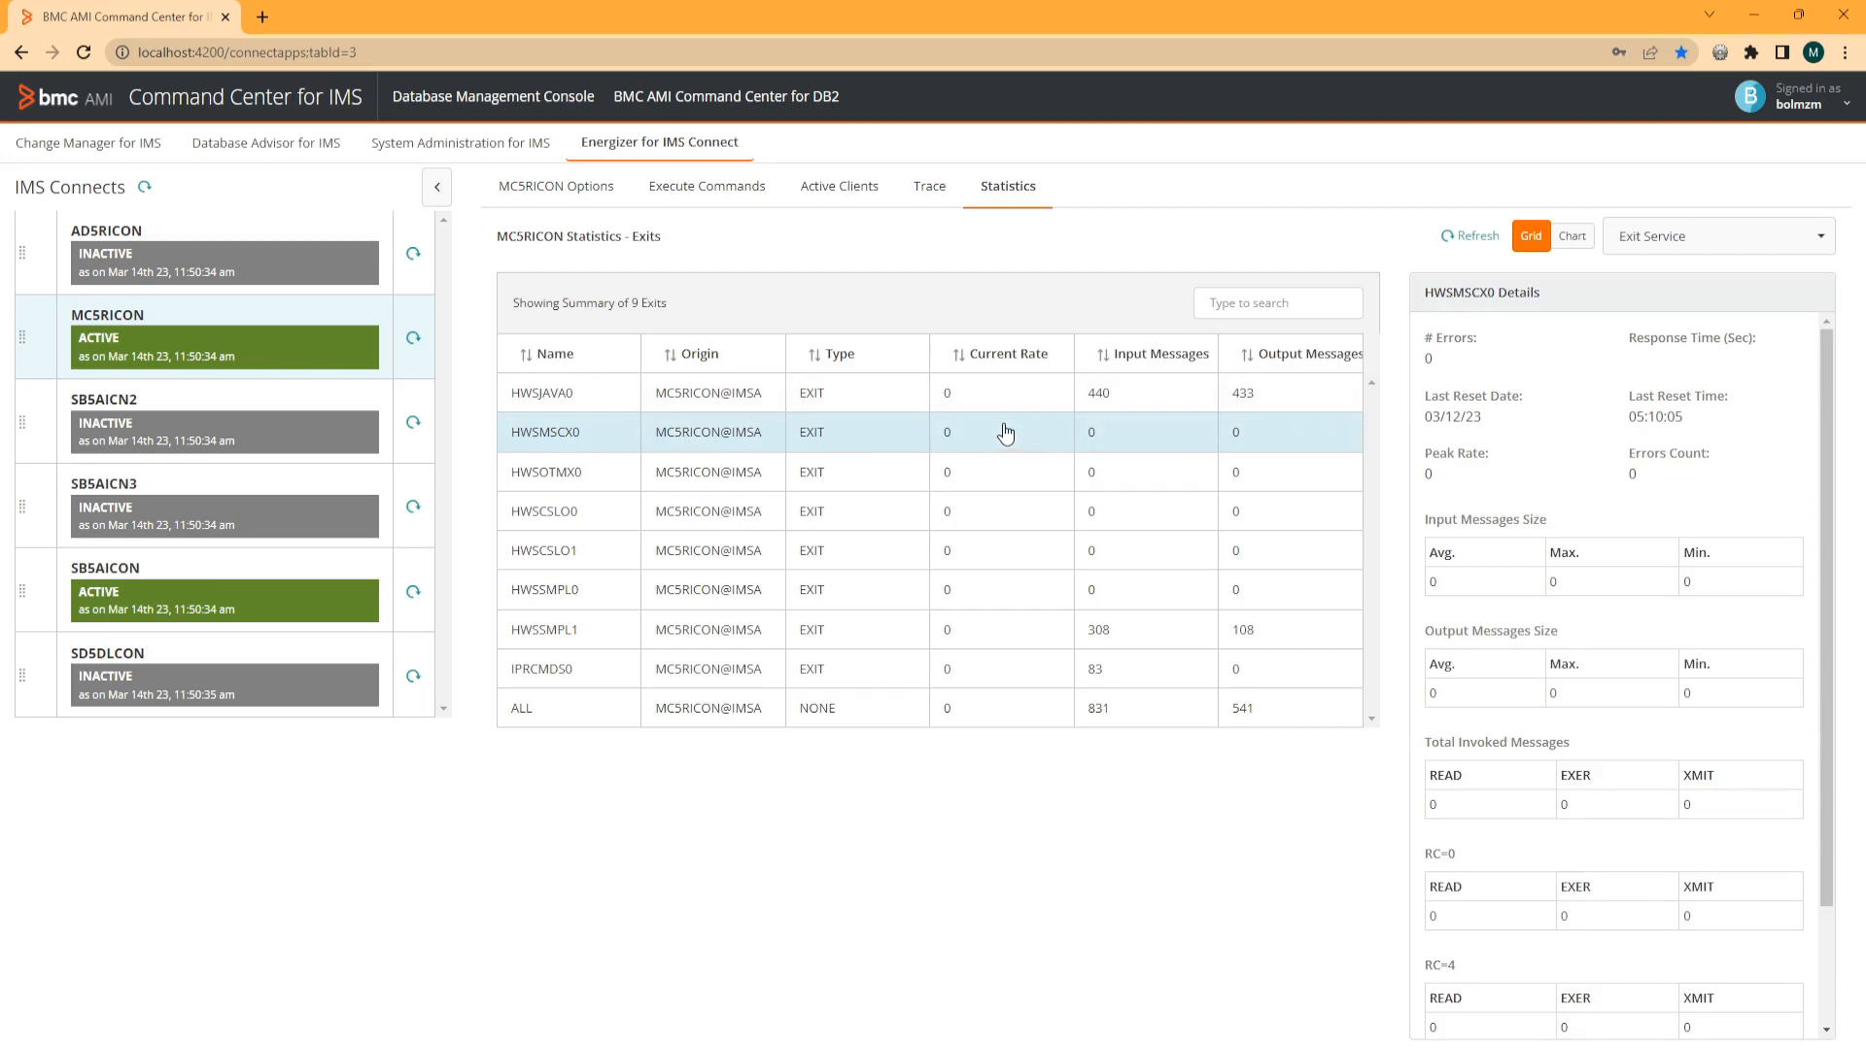
click(1565, 237)
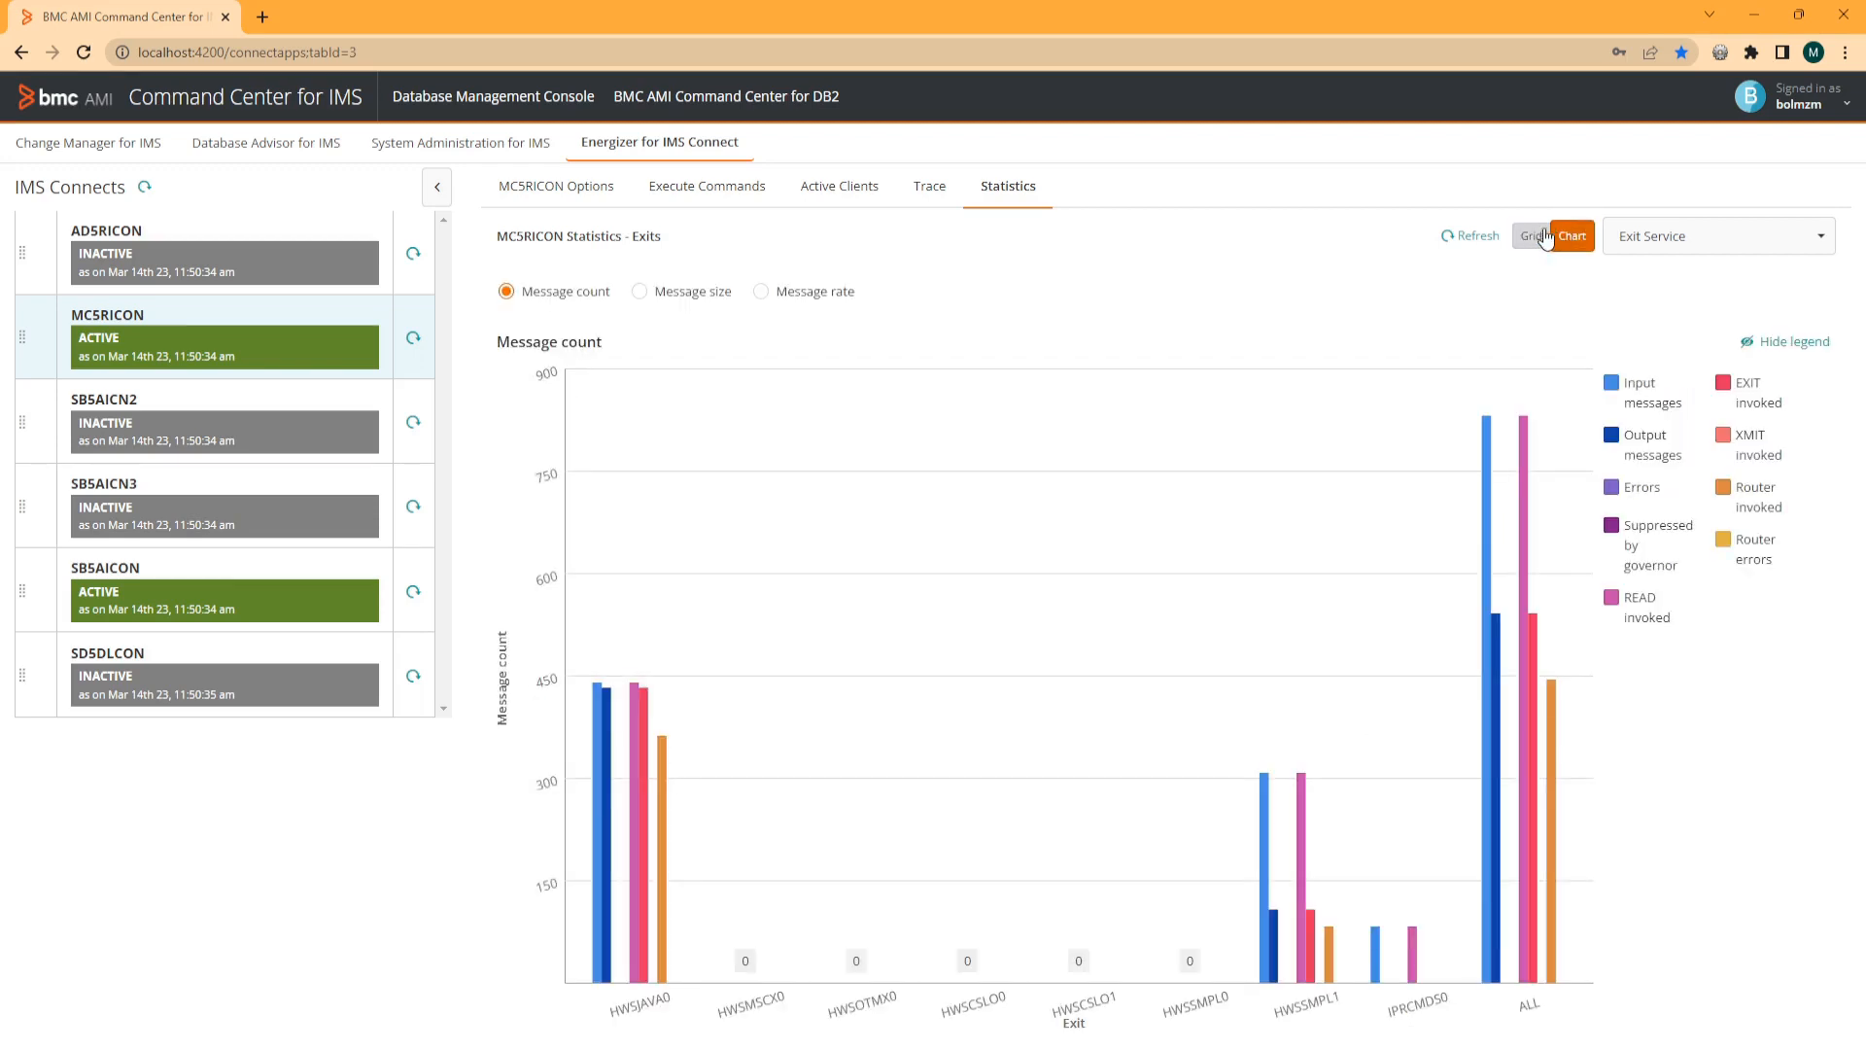
click(1534, 237)
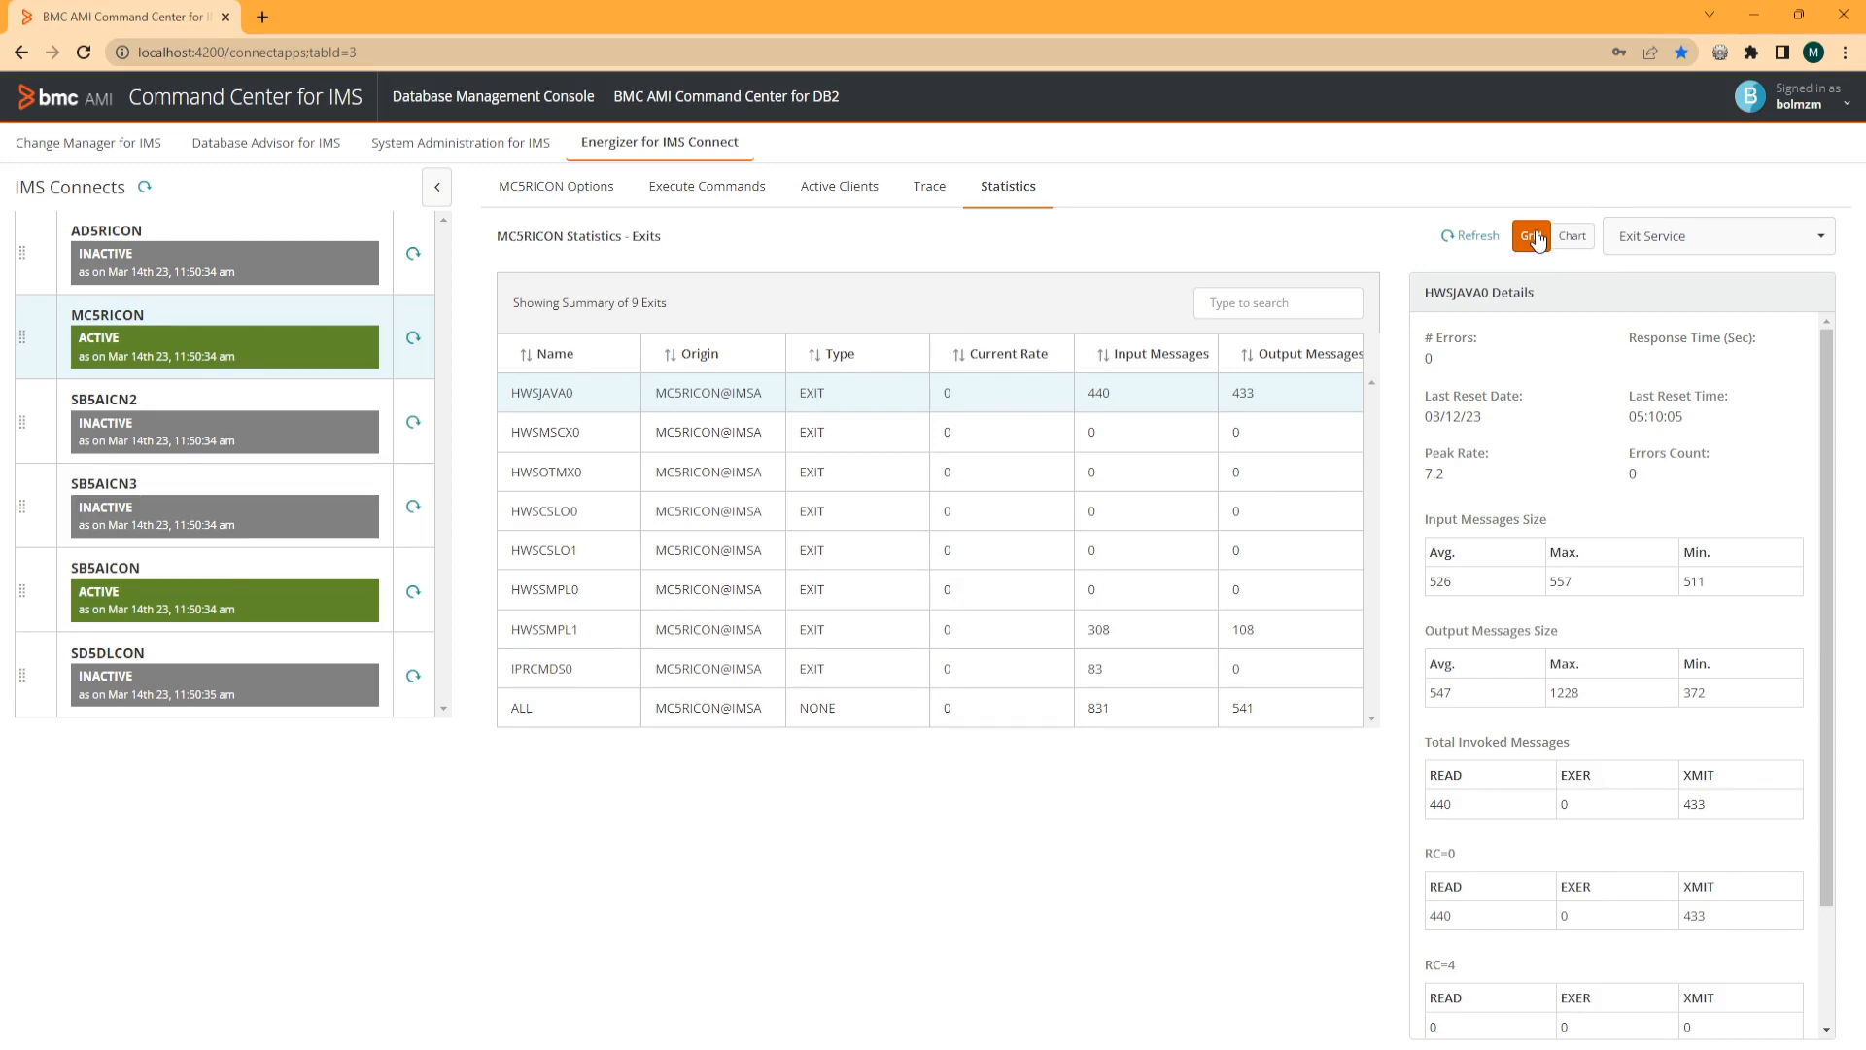
Examine the Transaction Summary statistics, including the DISPLAY transaction's details and the chart, and return to the grid view.
click(1618, 237)
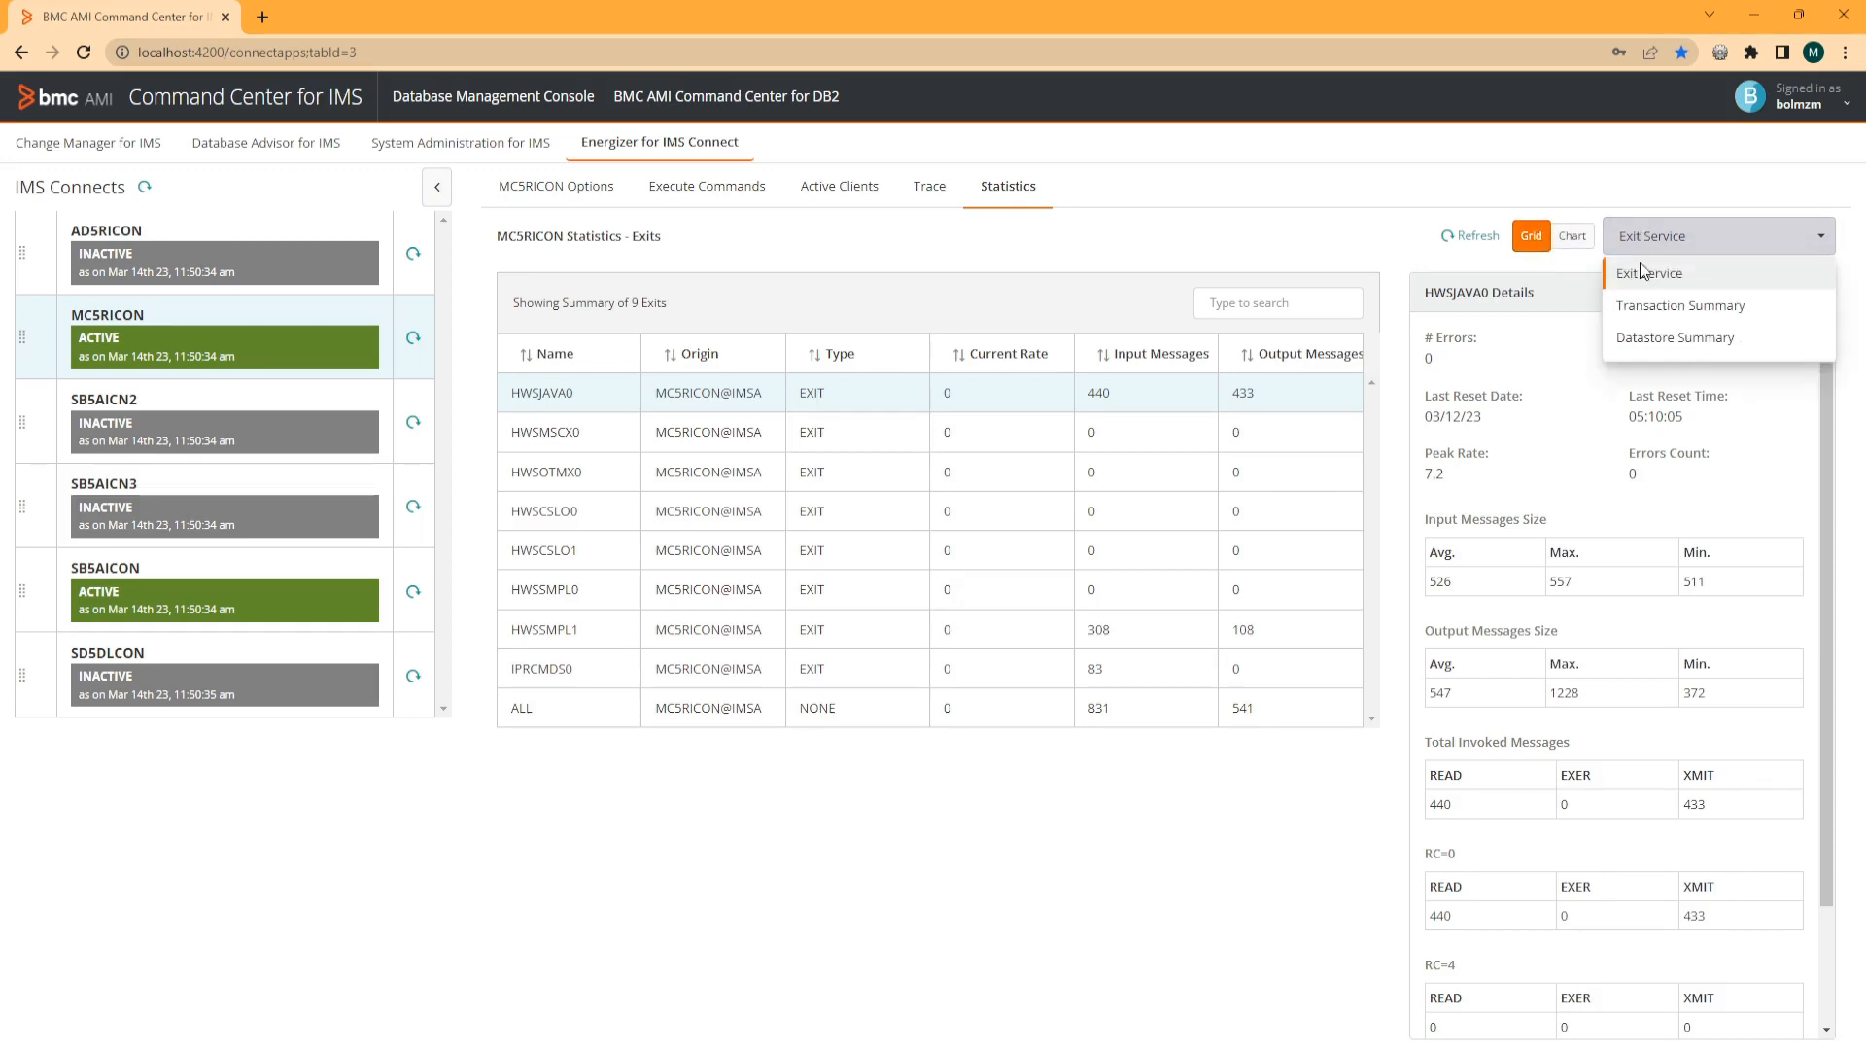
click(1647, 305)
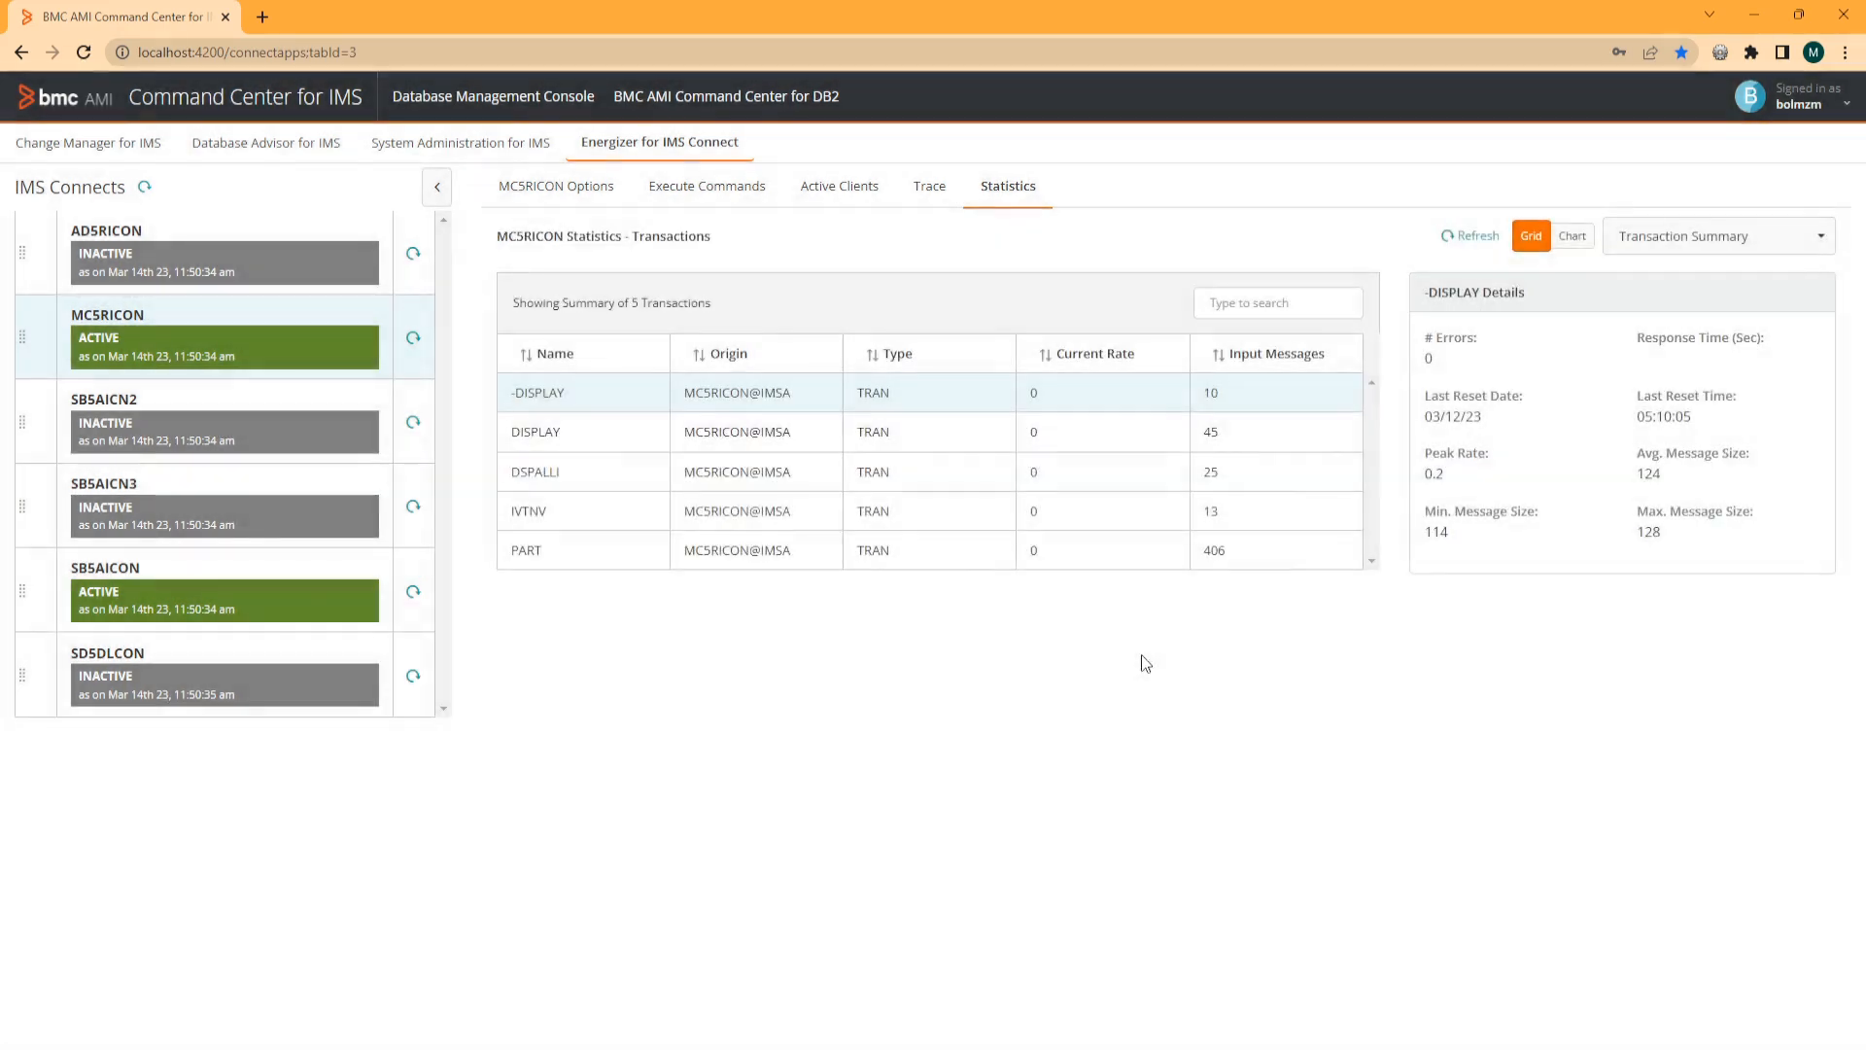
click(880, 443)
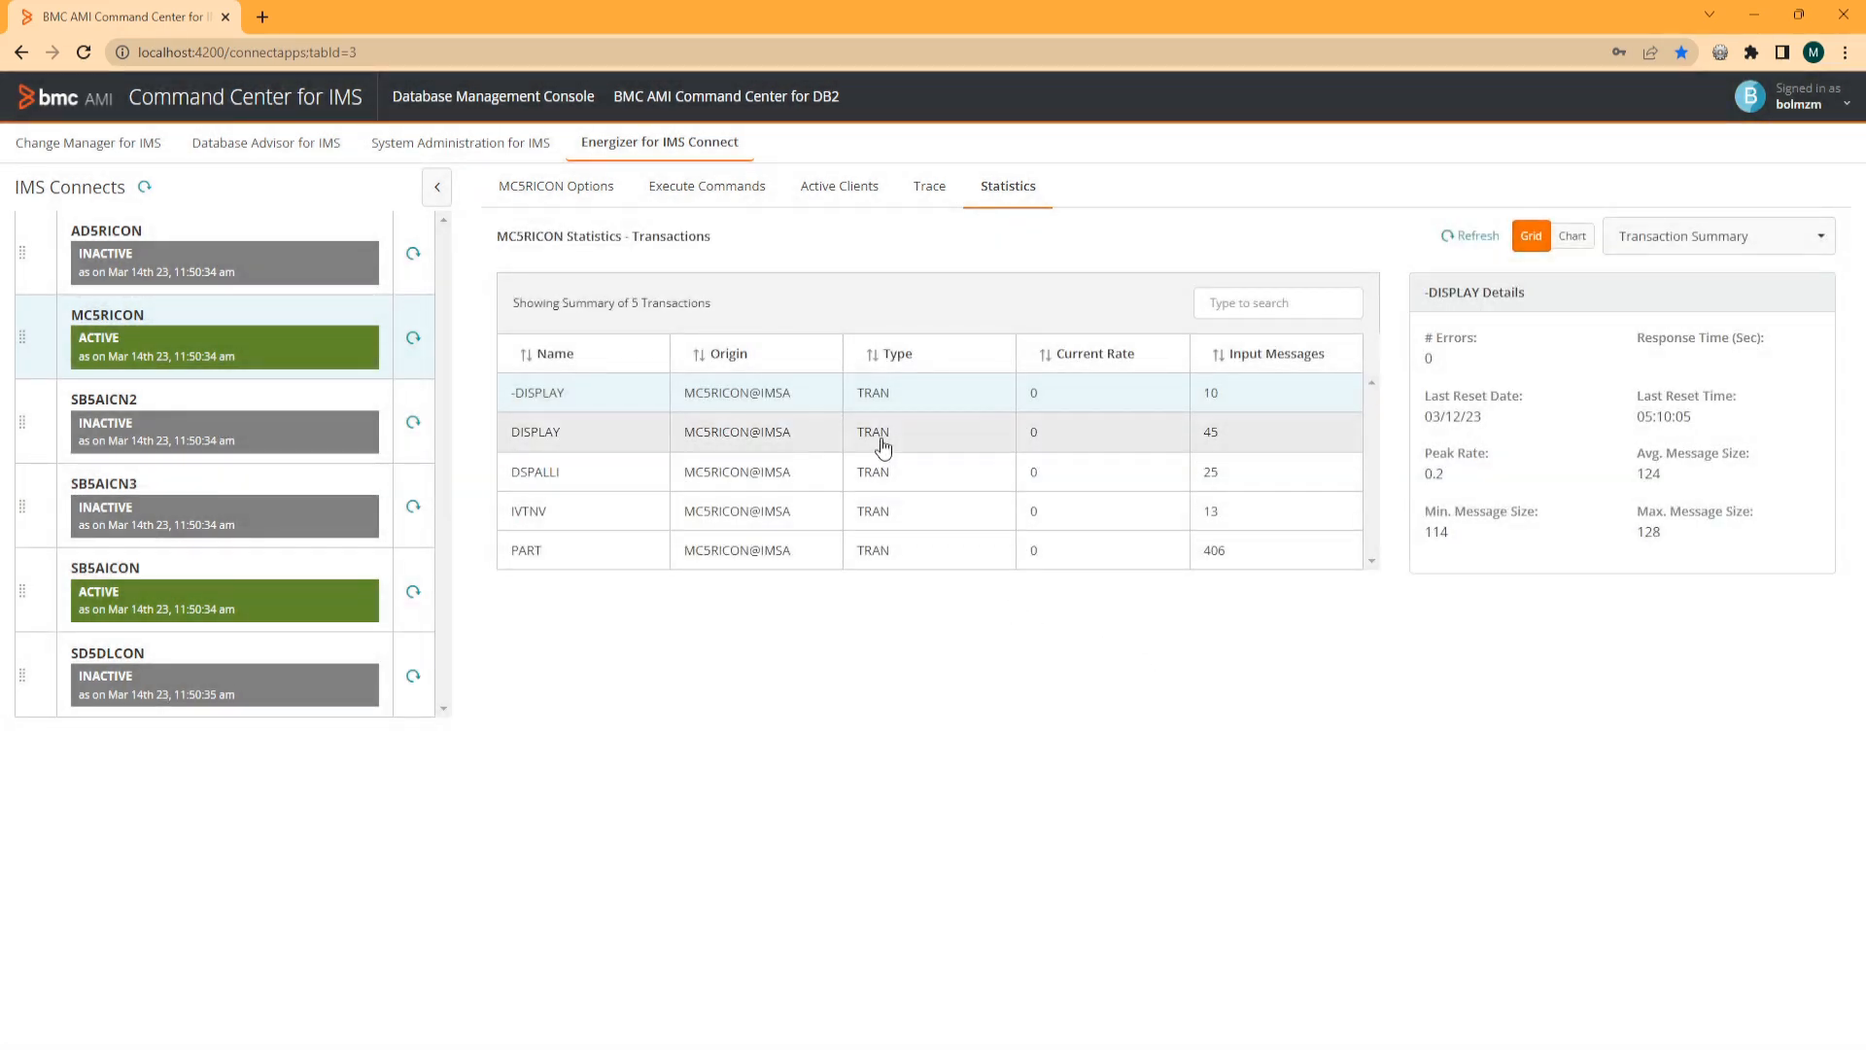
click(1569, 237)
click(1533, 243)
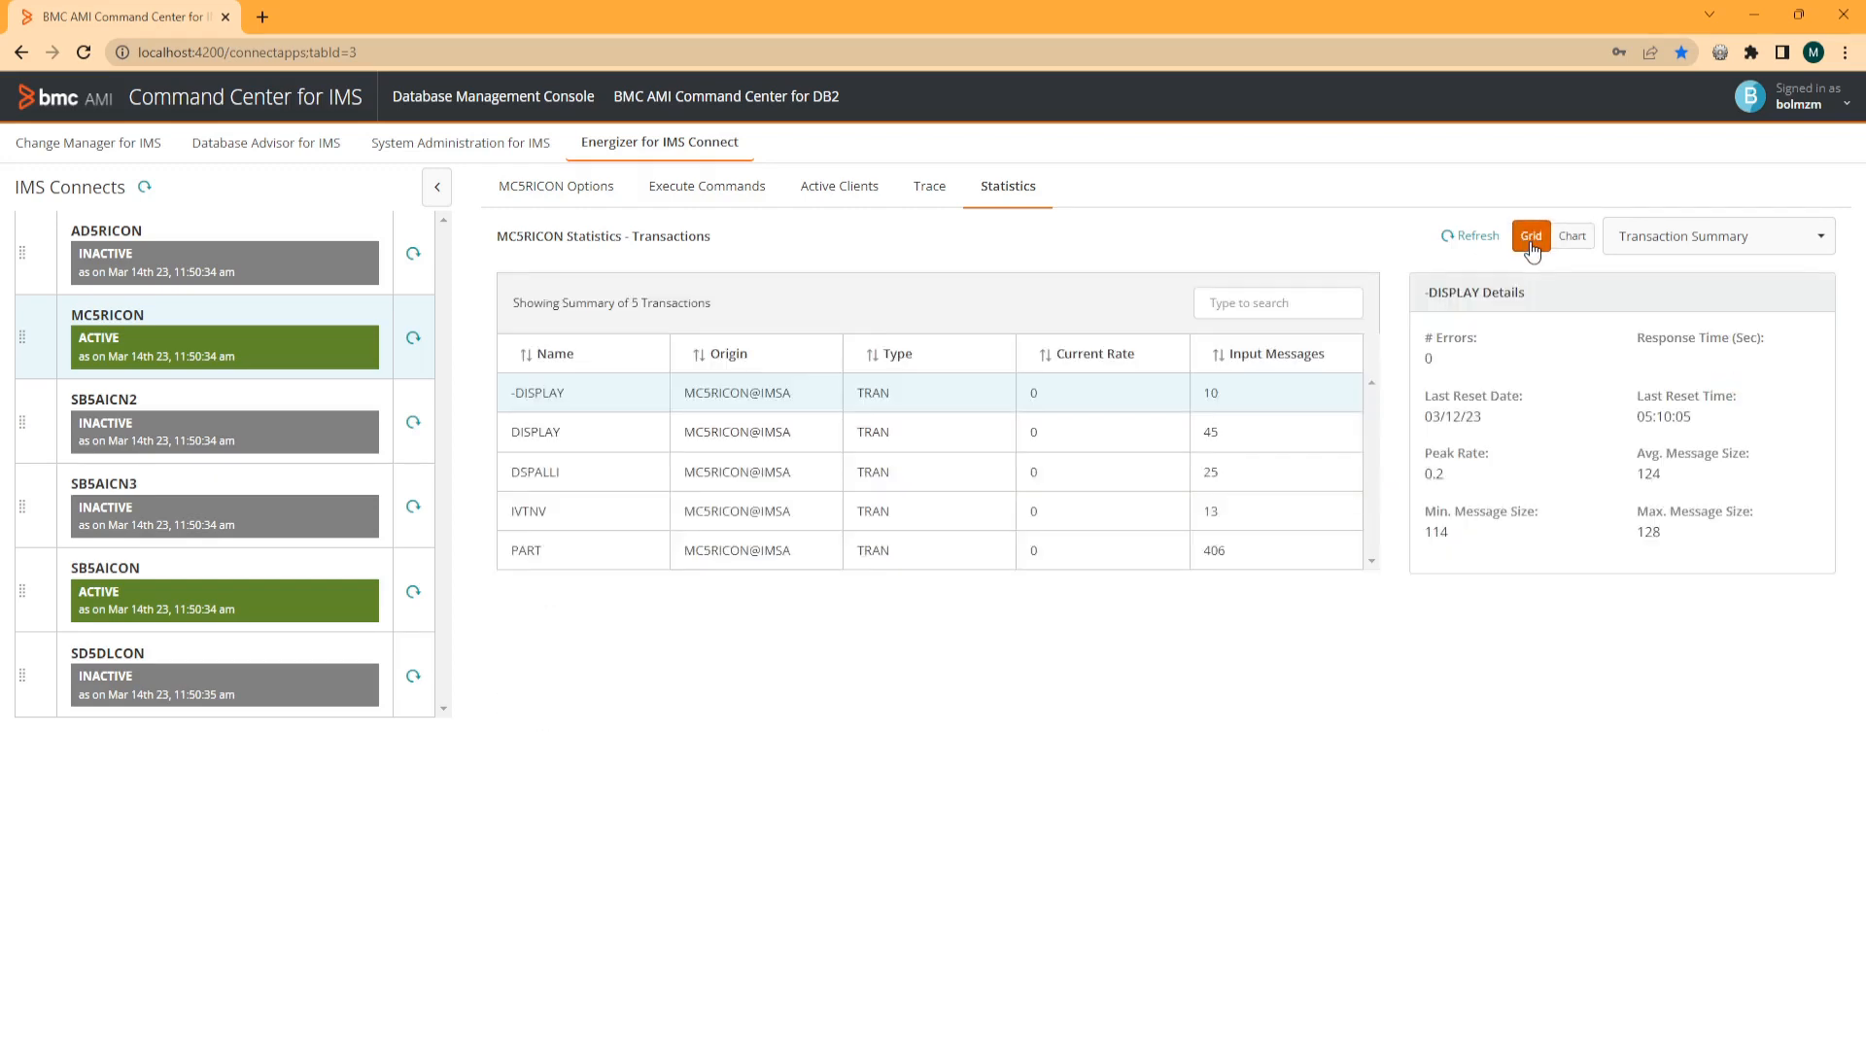
Examine the Datastore Summary statistics, including the TEST datastore's details and the chart, and return to the grid view.
click(1722, 238)
click(1677, 336)
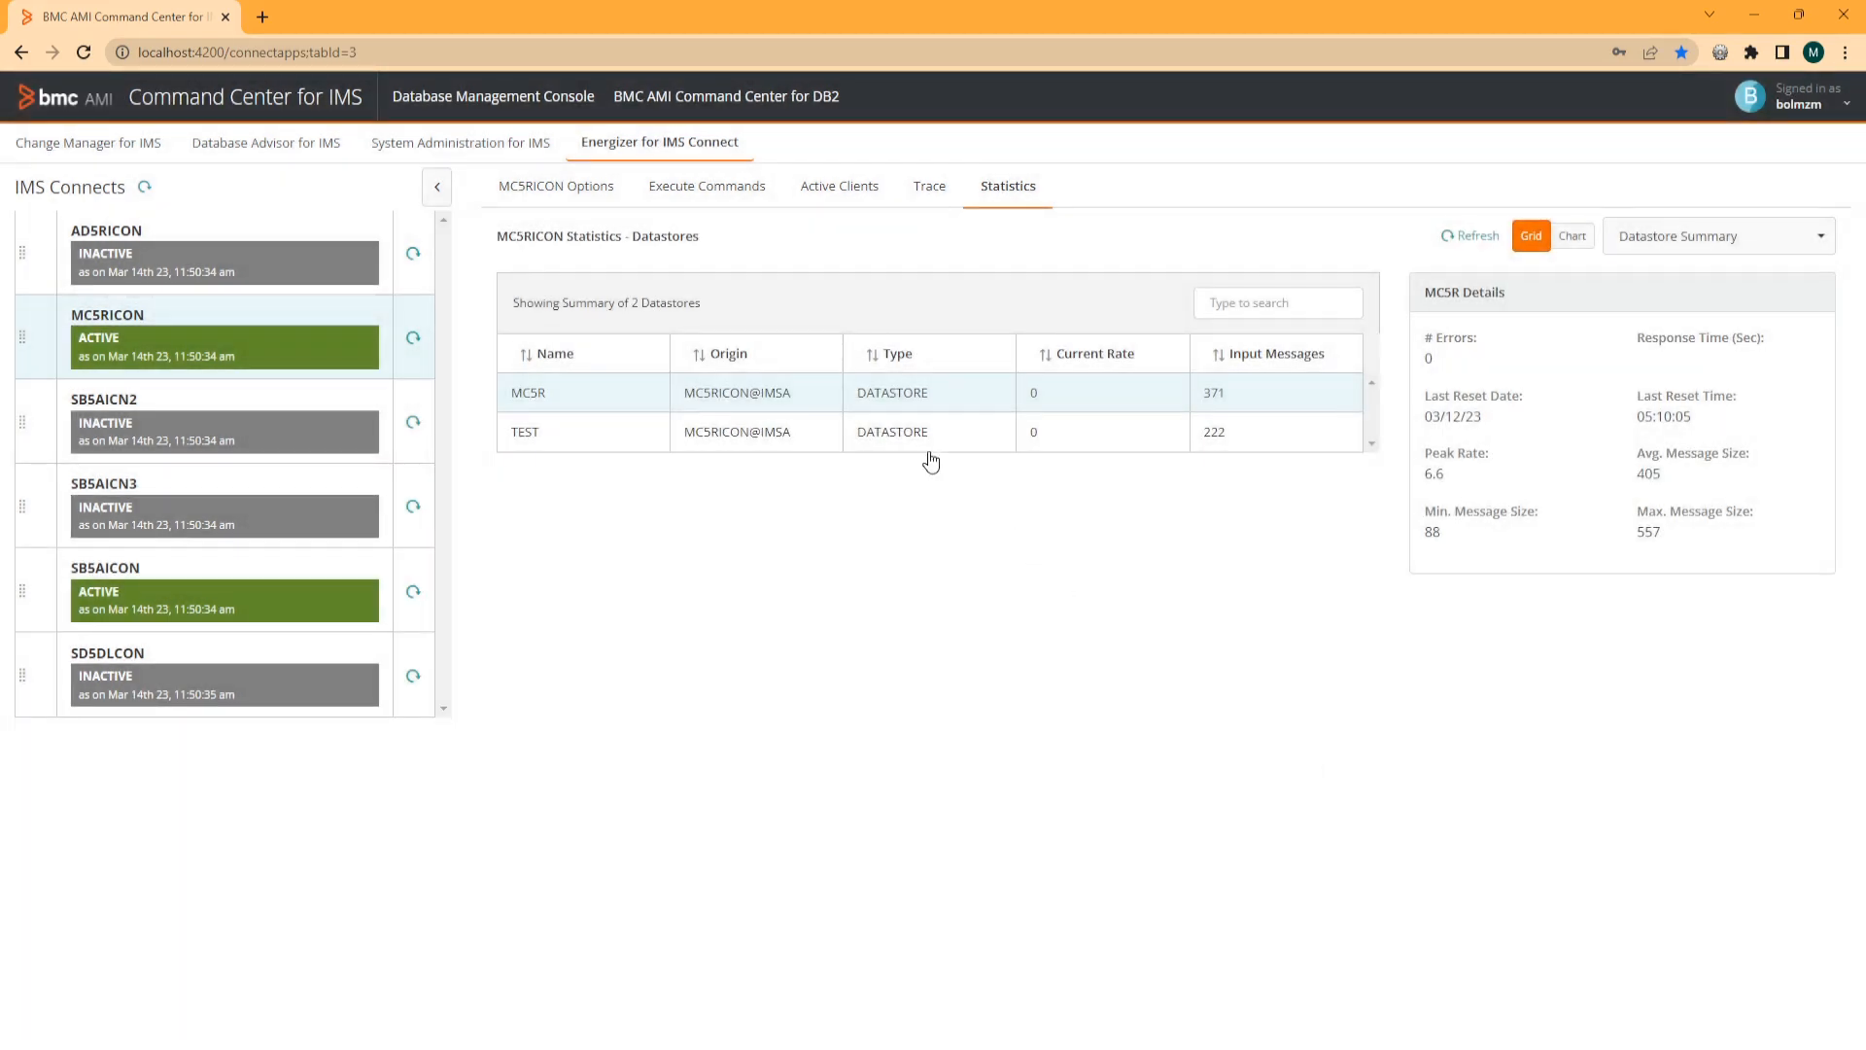
click(929, 433)
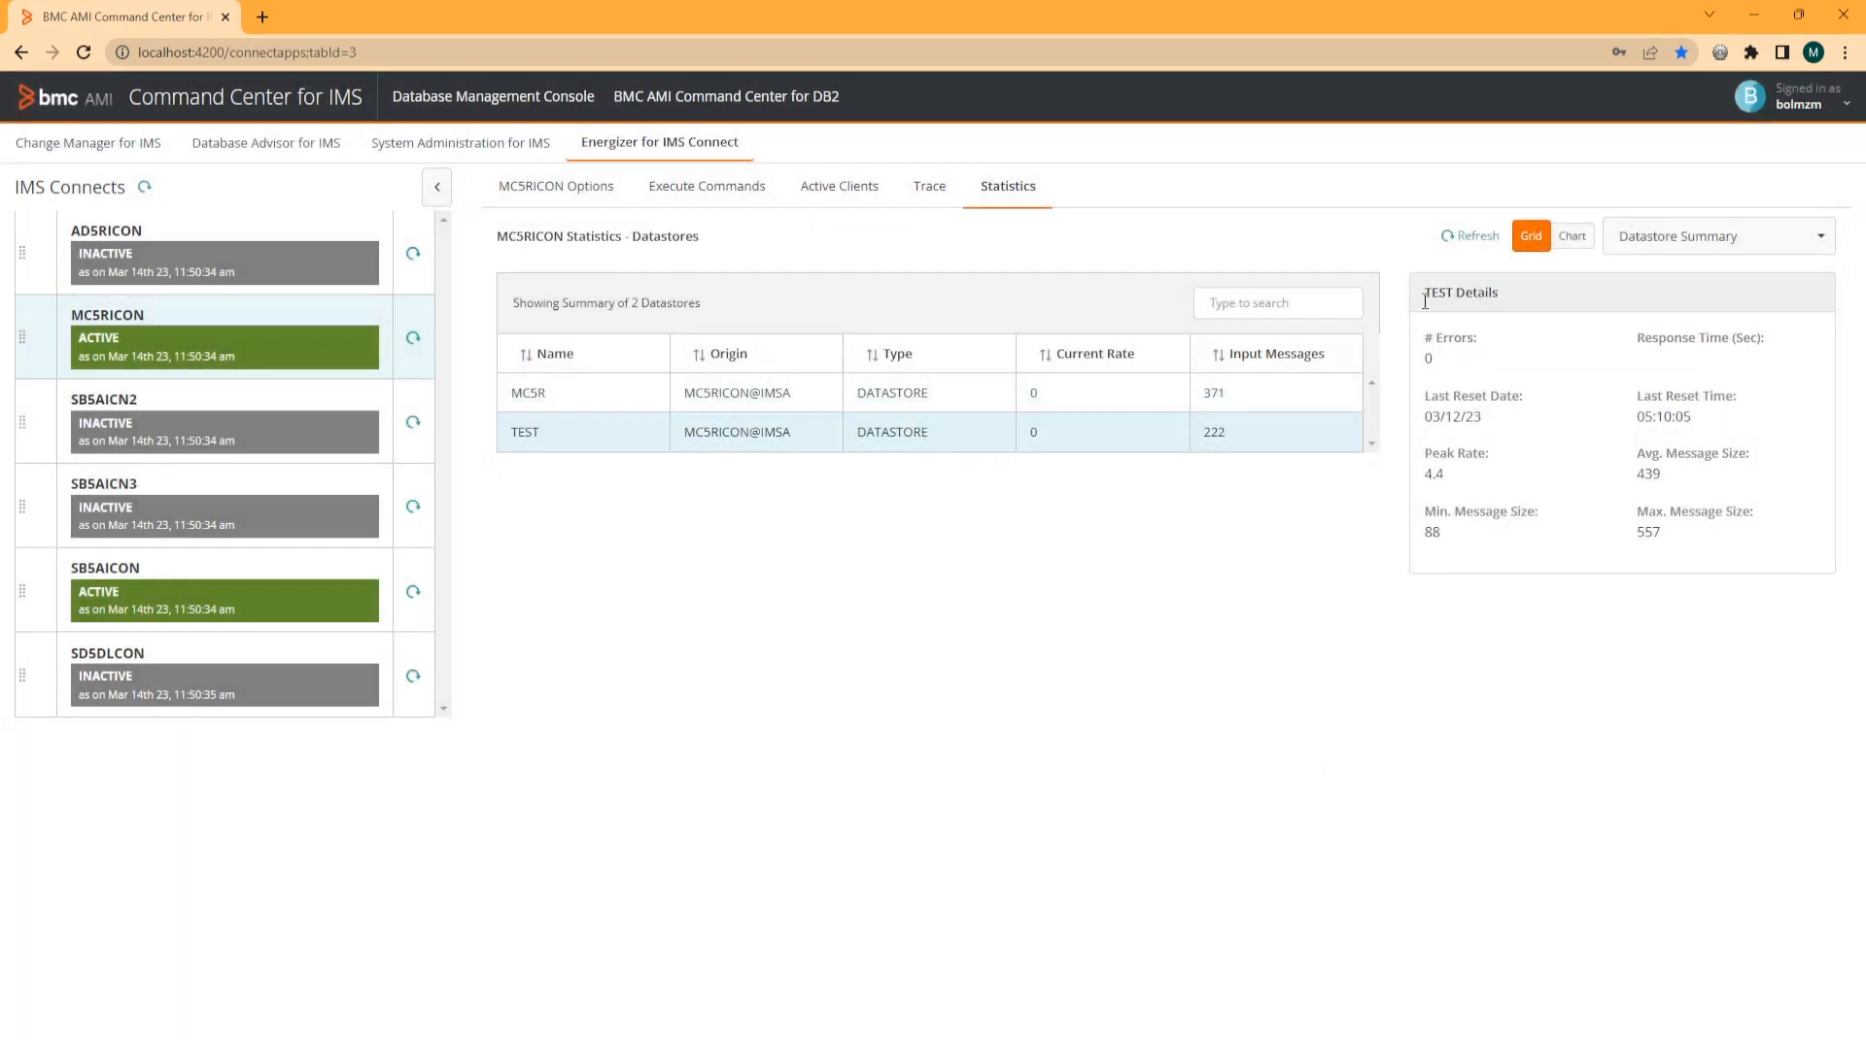
click(1572, 237)
click(1519, 243)
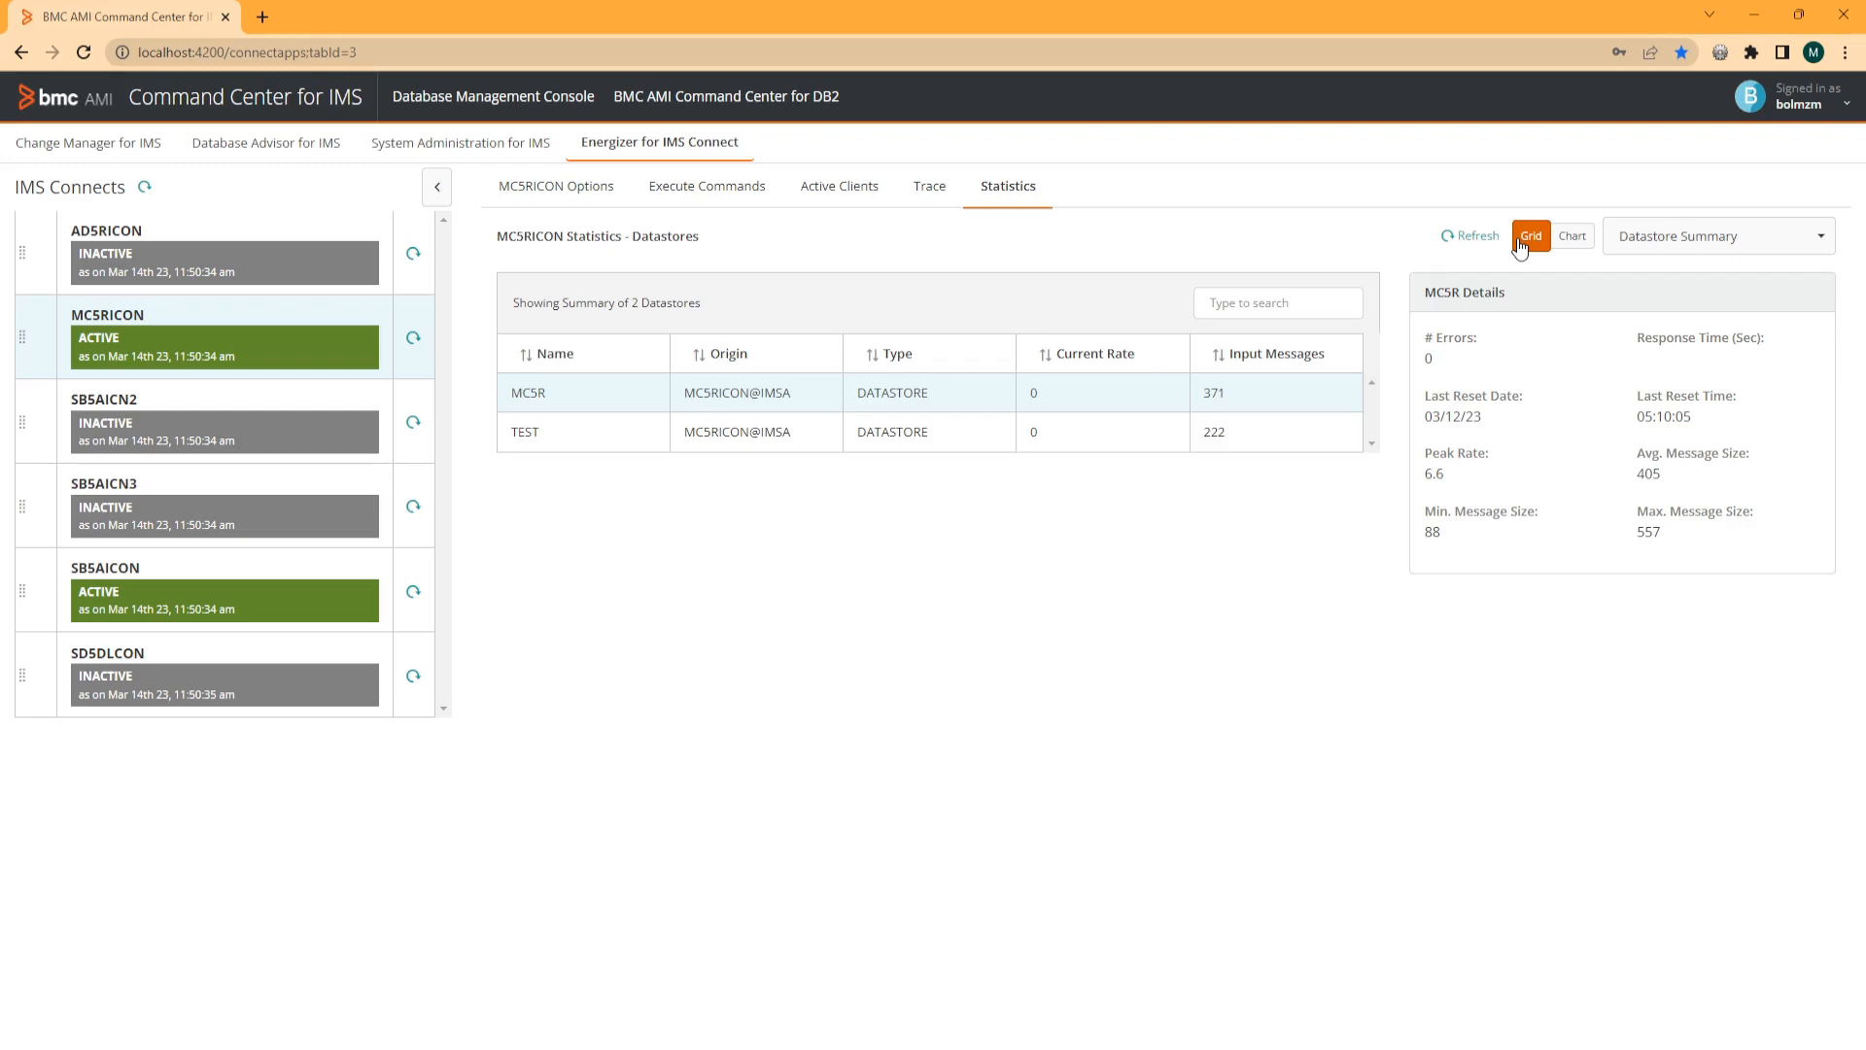
click(1778, 250)
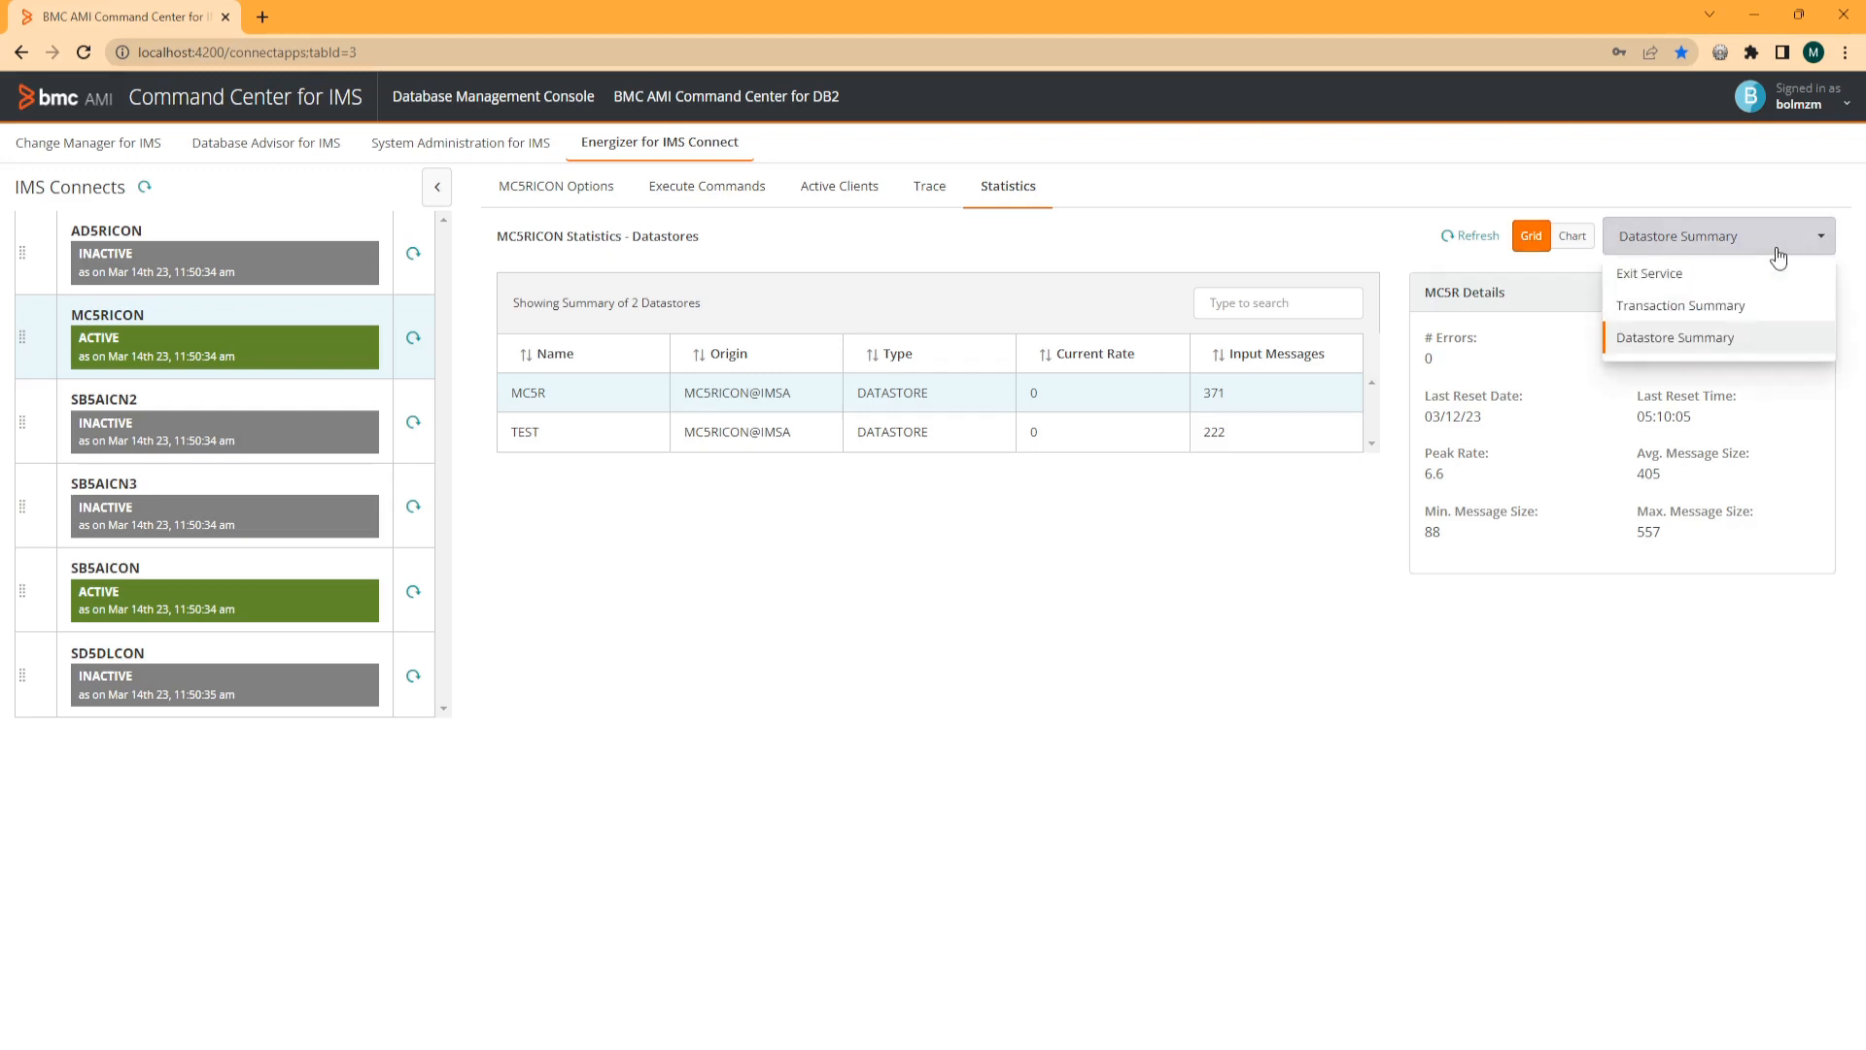
click(1779, 253)
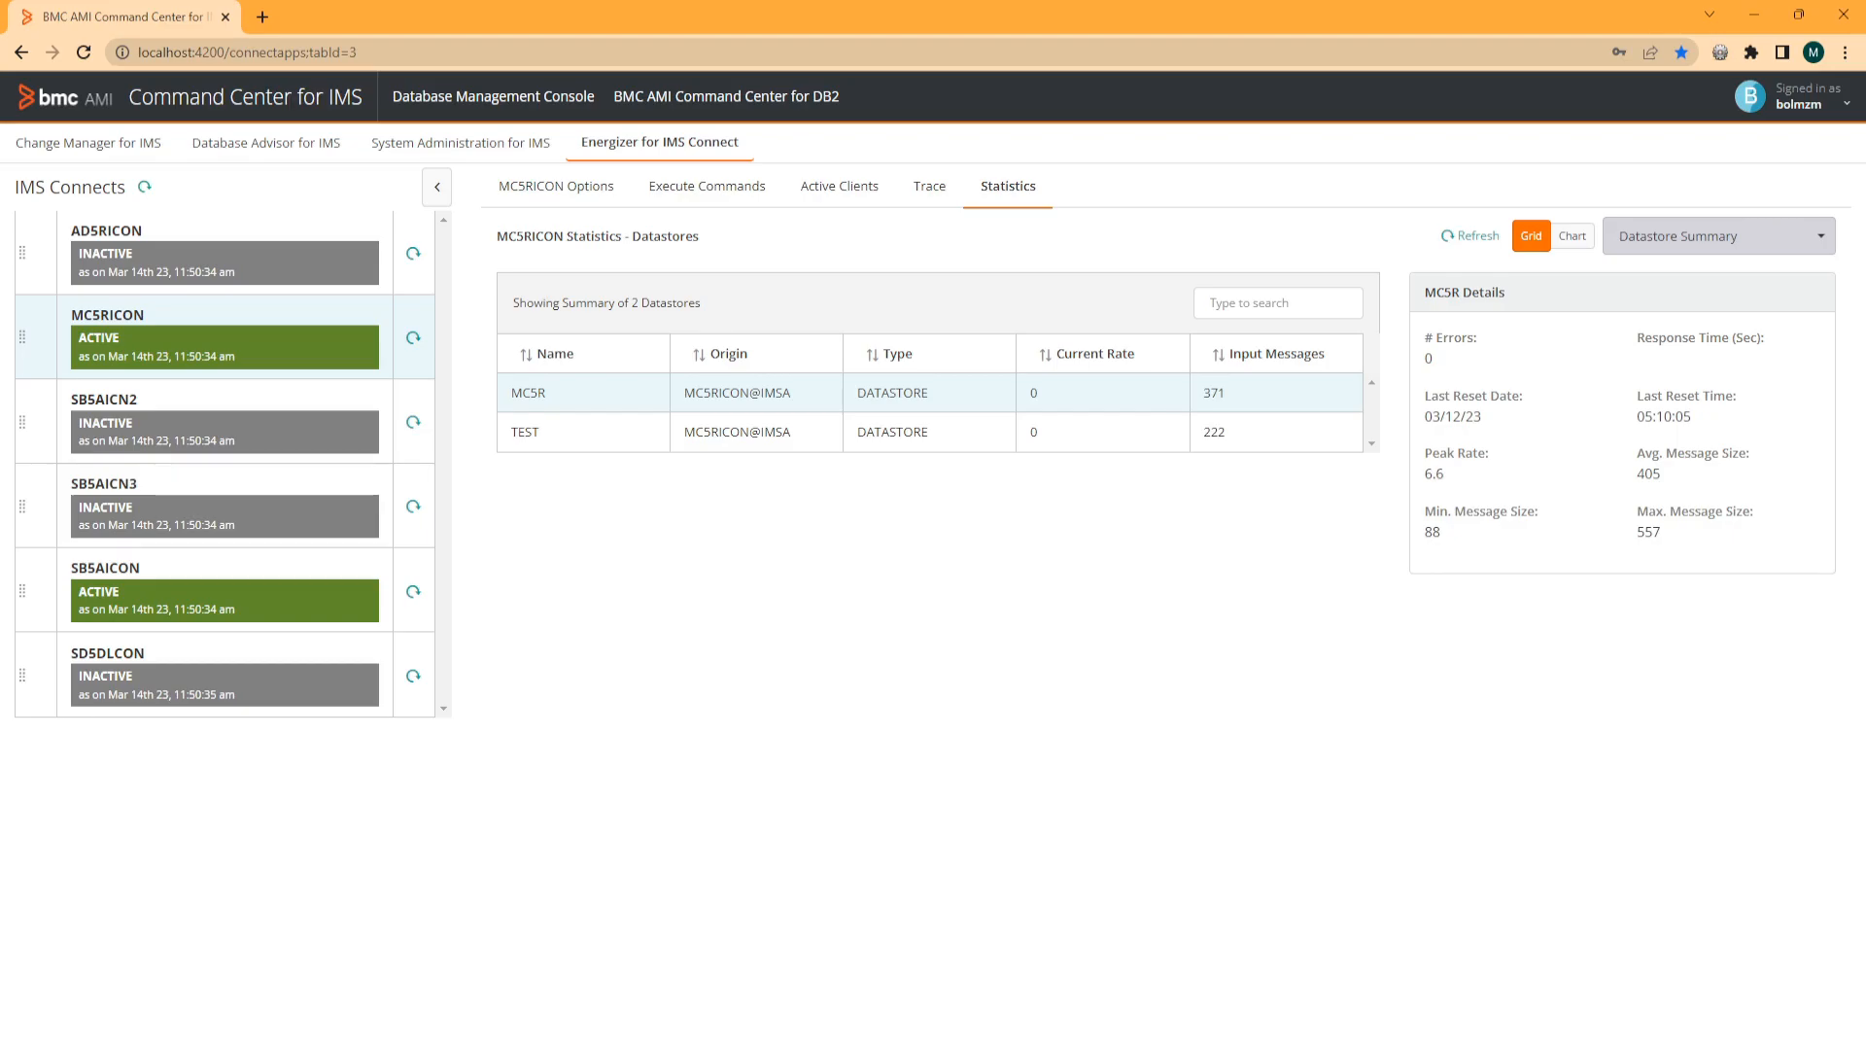